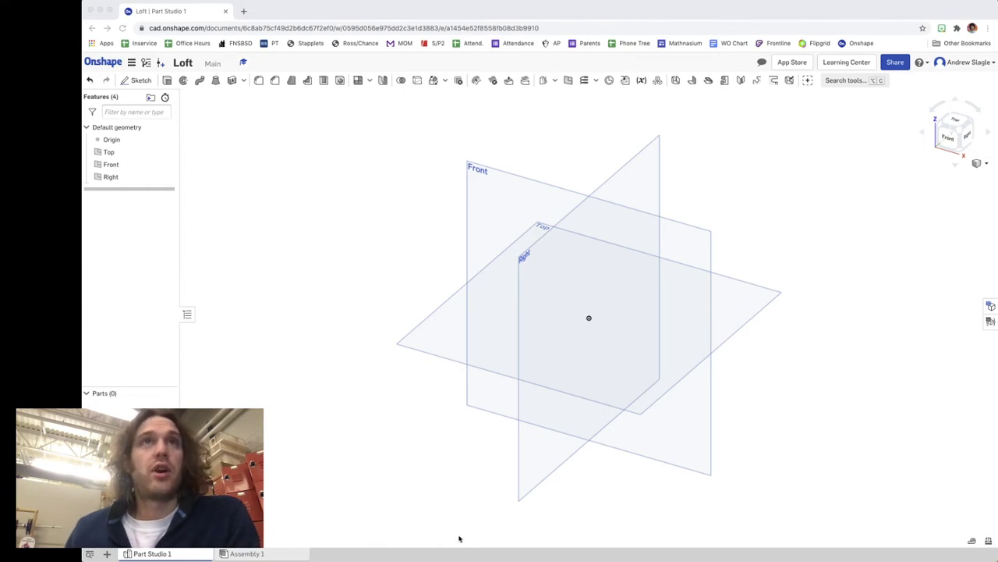
# Start a new sketch on the Top plane, viewed straight from above.
pyautogui.click(332, 14)
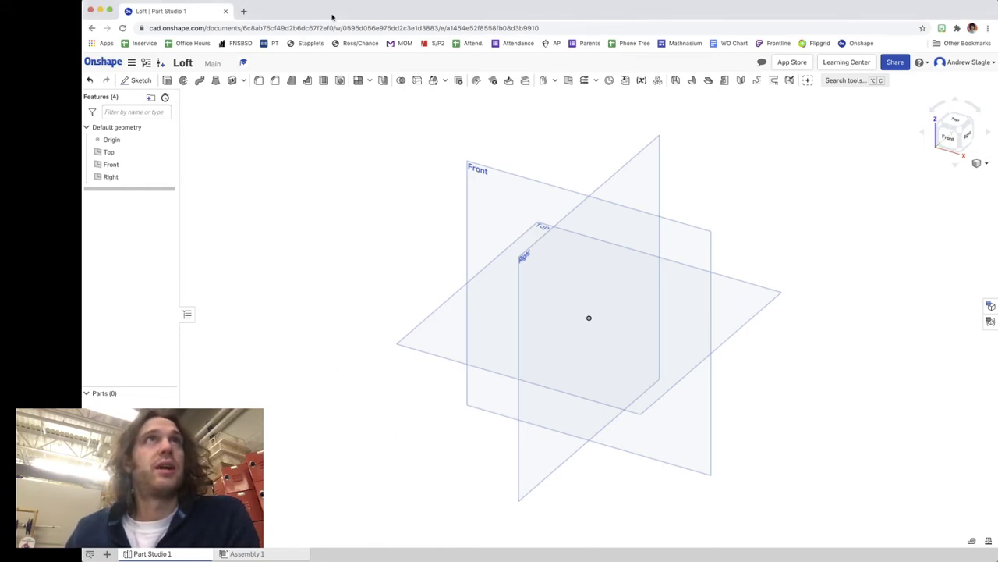
pyautogui.click(431, 340)
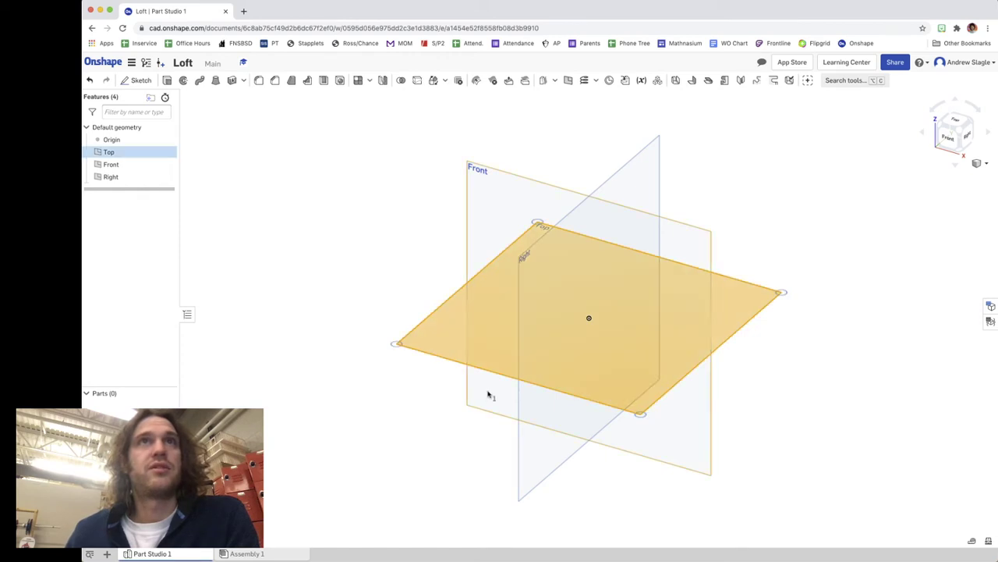
pyautogui.click(139, 81)
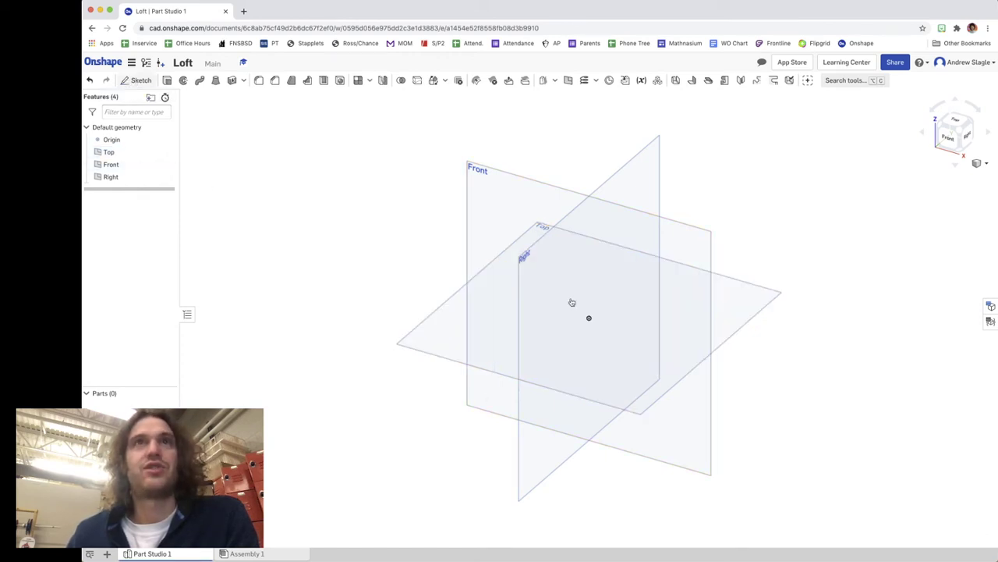
pyautogui.click(167, 164)
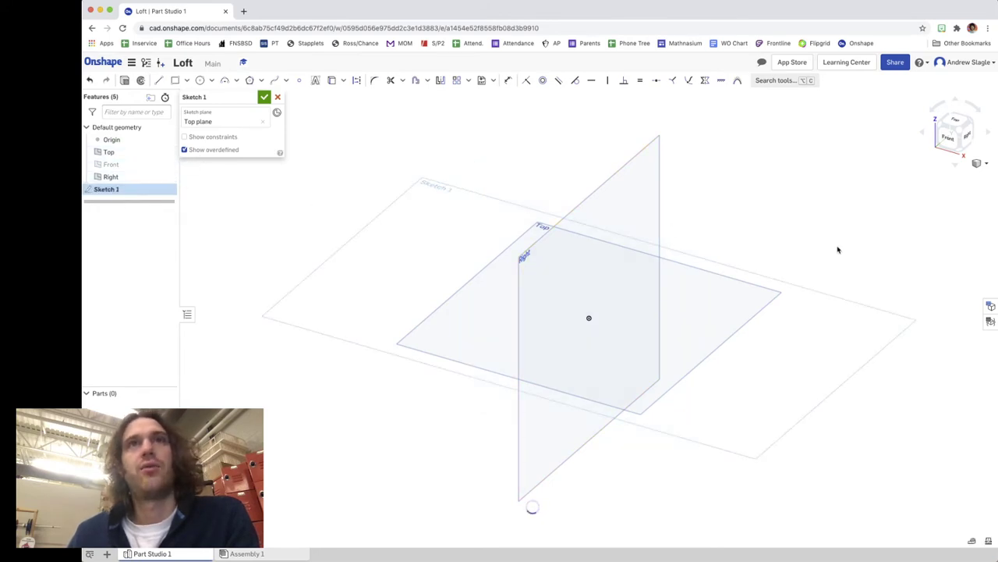
pyautogui.click(955, 119)
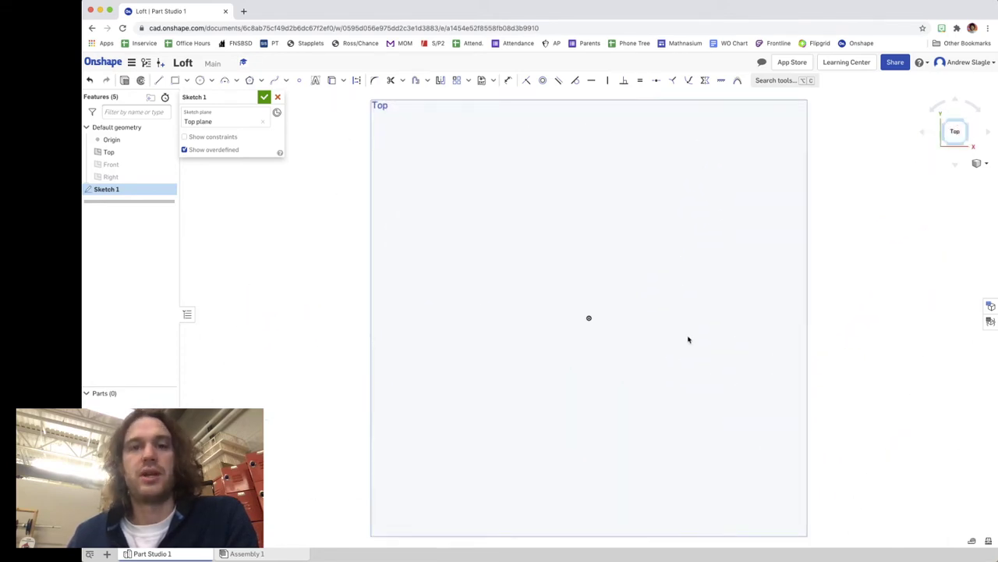
pyautogui.scroll(-2, 689, 339)
pyautogui.scroll(-1, 688, 340)
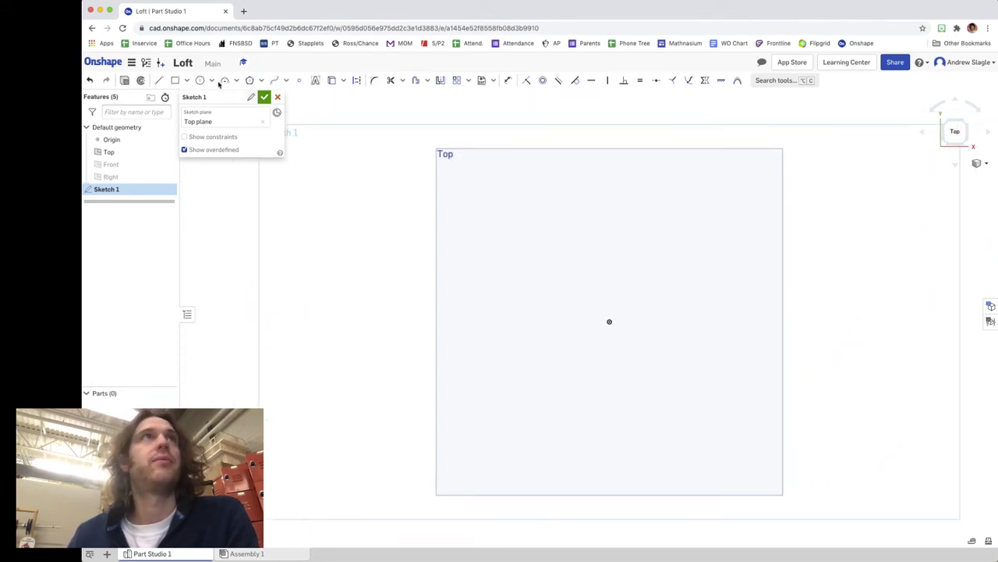
# Sketch a center point rectangle about 1.48 in wide and 2.58 in tall centred on the origin, and finish the sketch.
pyautogui.click(186, 80)
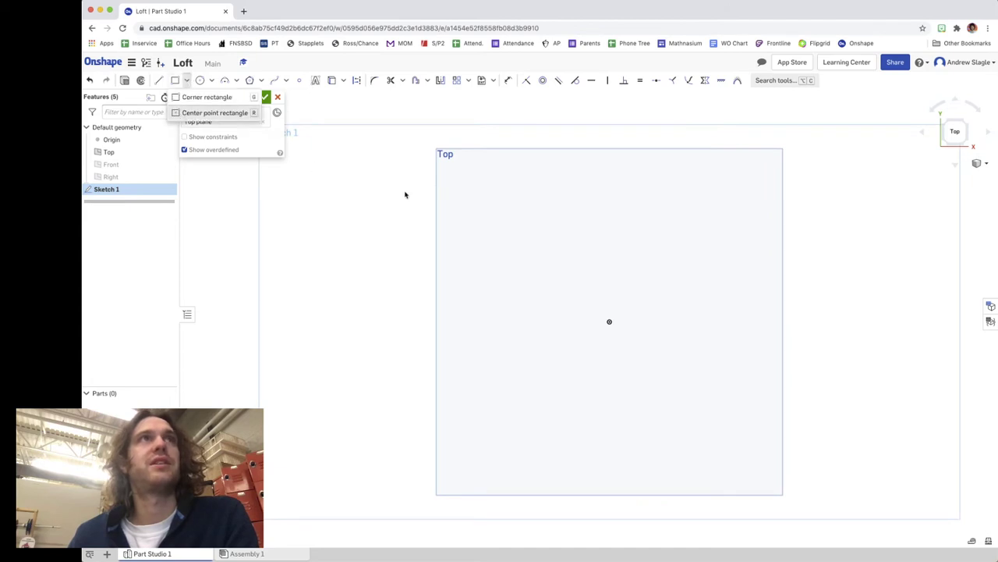
pyautogui.press('g')
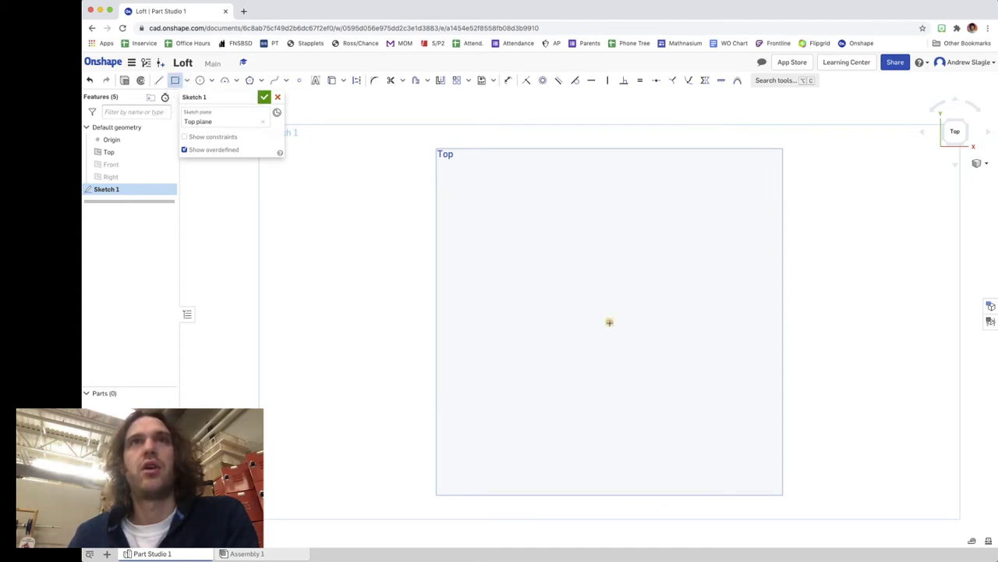
pyautogui.click(609, 322)
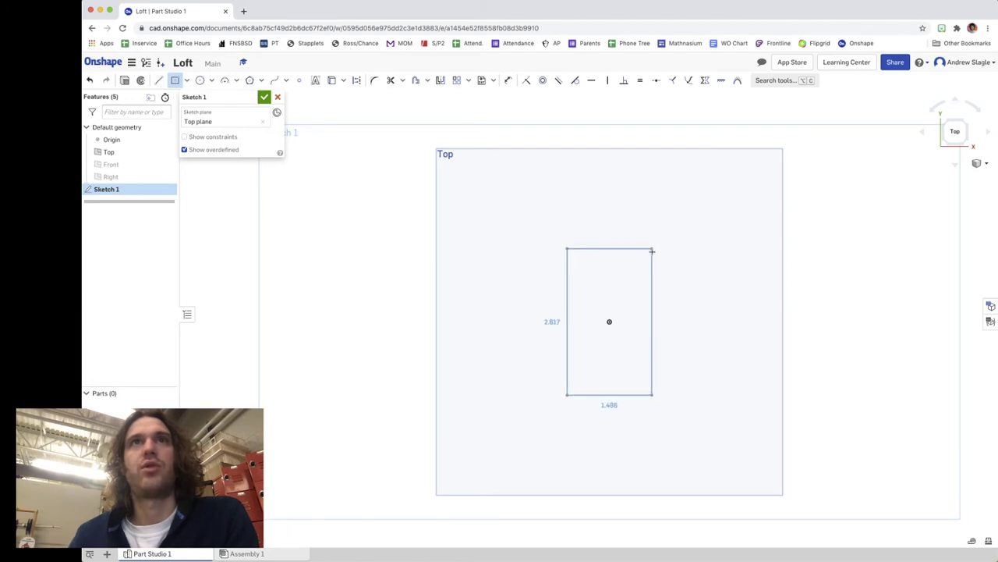
pyautogui.click(653, 248)
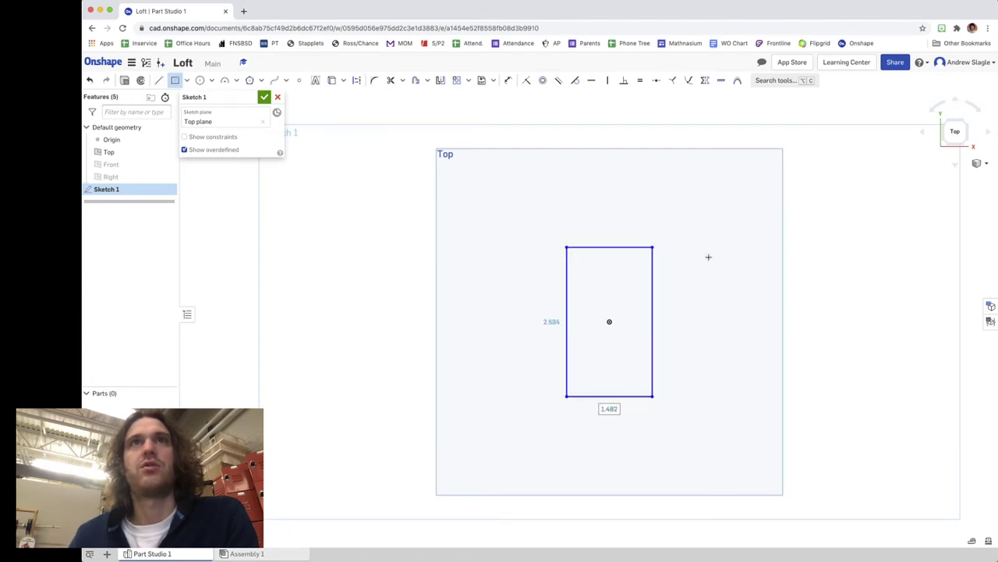
pyautogui.click(265, 97)
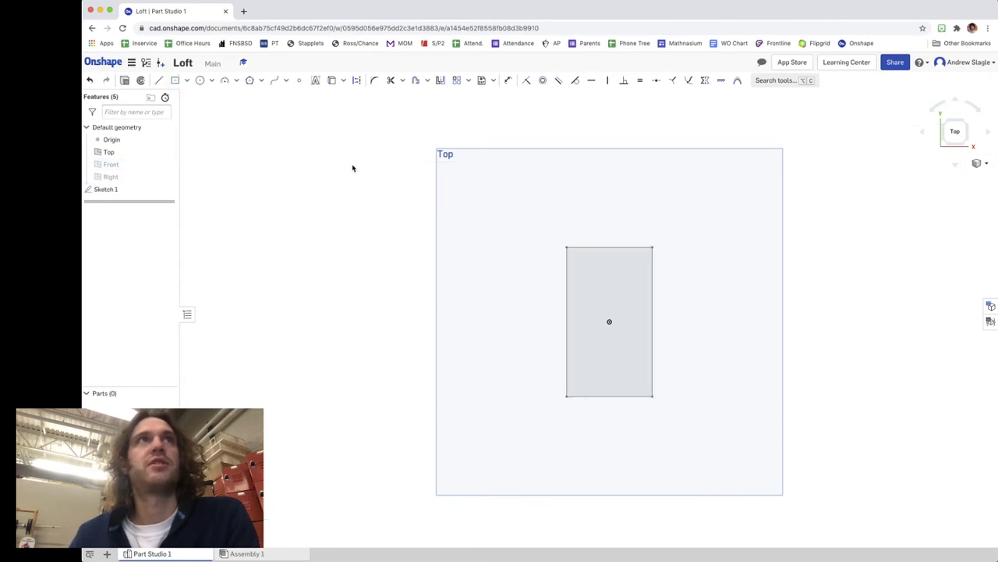
# Create a construction plane offset 2.94 in above the Top plane.
pyautogui.click(967, 145)
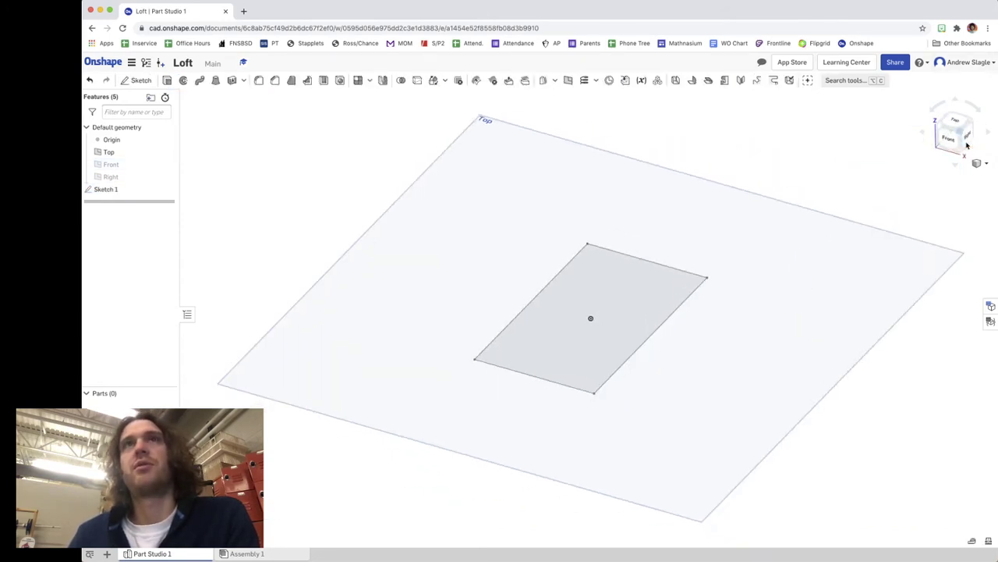
pyautogui.scroll(-5, 706, 323)
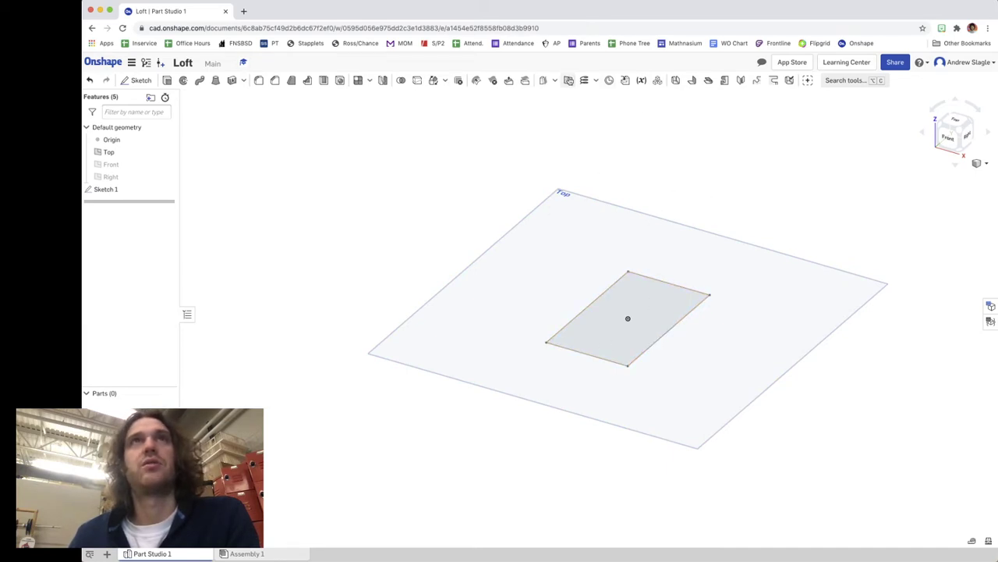
pyautogui.click(569, 81)
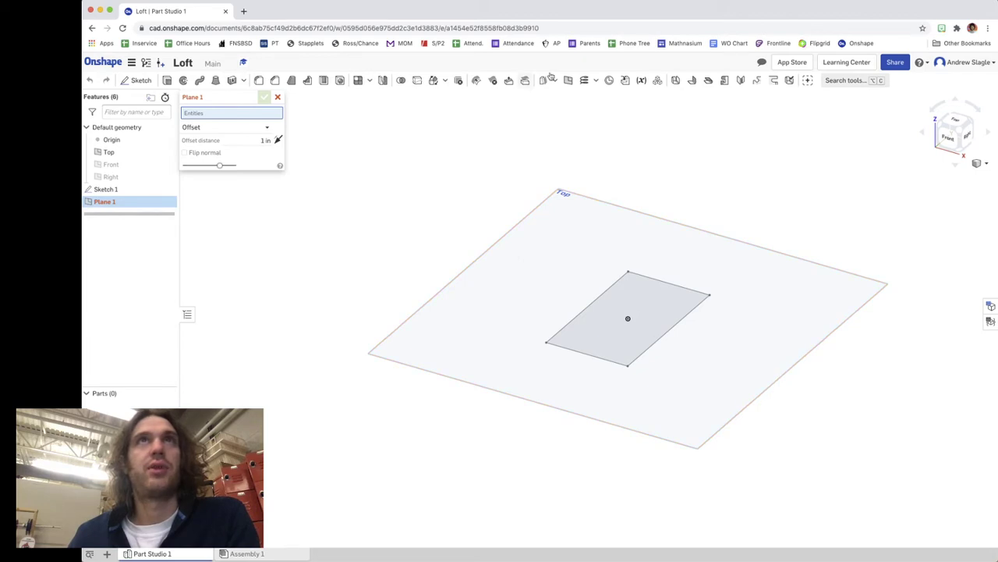
pyautogui.click(557, 248)
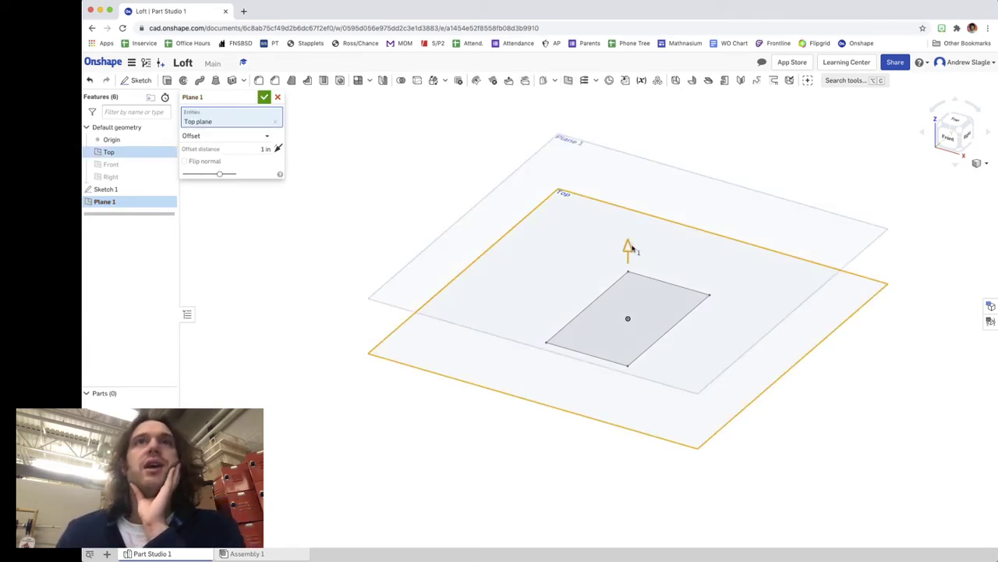
pyautogui.moveTo(634, 225); pyautogui.dragTo(629, 140)
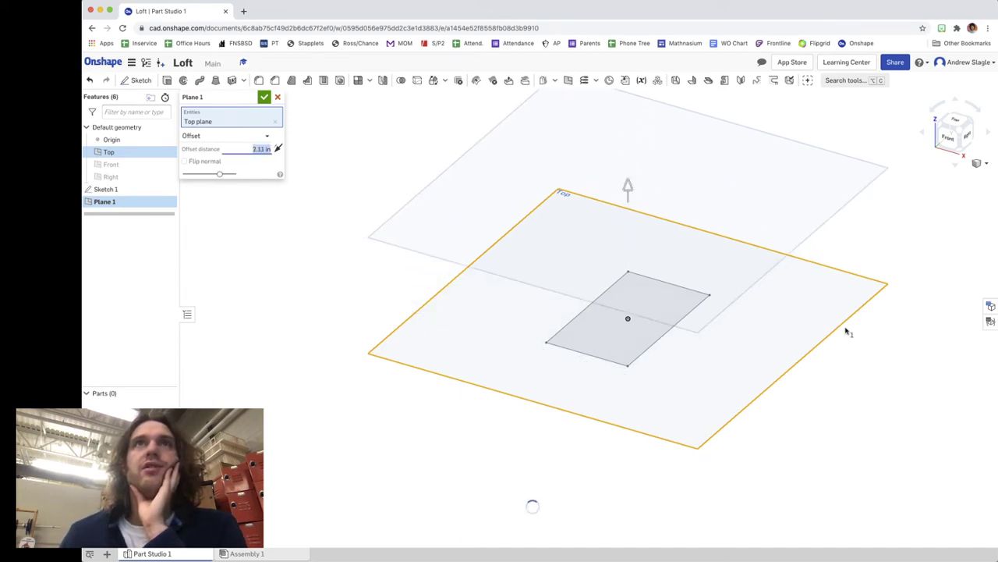
pyautogui.moveTo(847, 330)
pyautogui.mouseDown(button='right')
pyautogui.moveTo(846, 270)
pyautogui.moveTo(832, 341)
pyautogui.mouseUp(button='right')
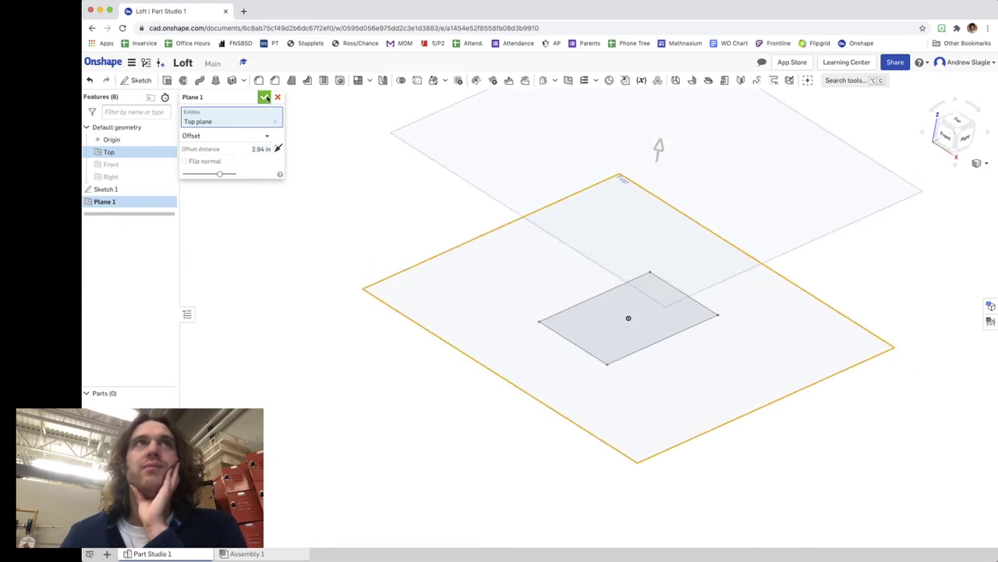
pyautogui.click(265, 96)
# Start a new sketch on the offset plane above the rectangle.
pyautogui.click(957, 125)
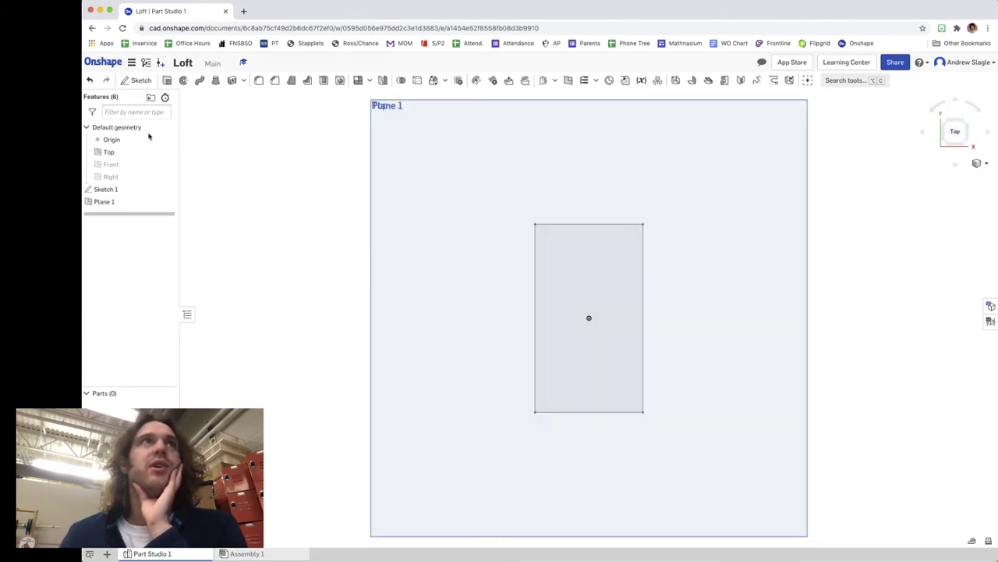
pyautogui.click(104, 202)
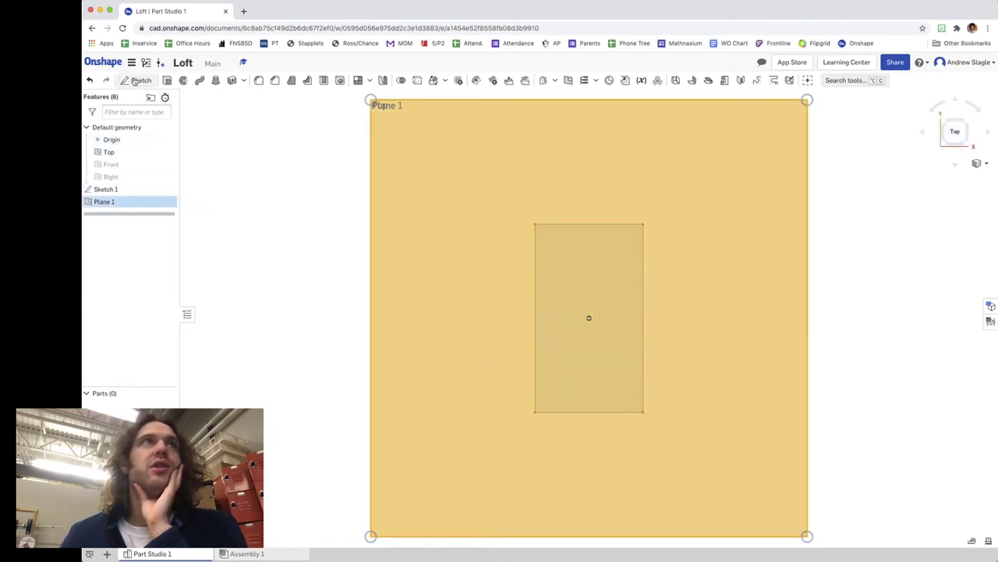
pyautogui.hotkey('shift', 's')
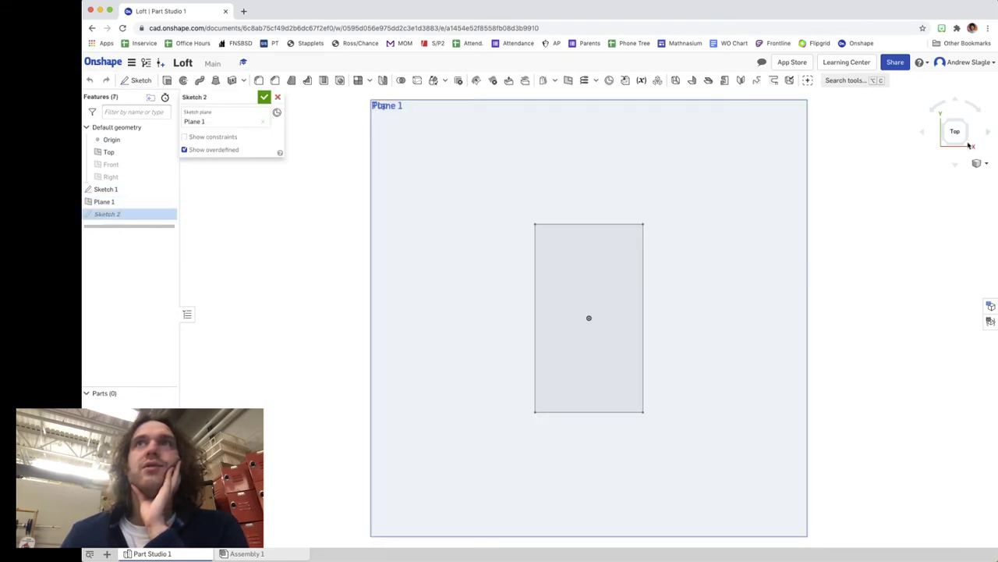
pyautogui.click(967, 145)
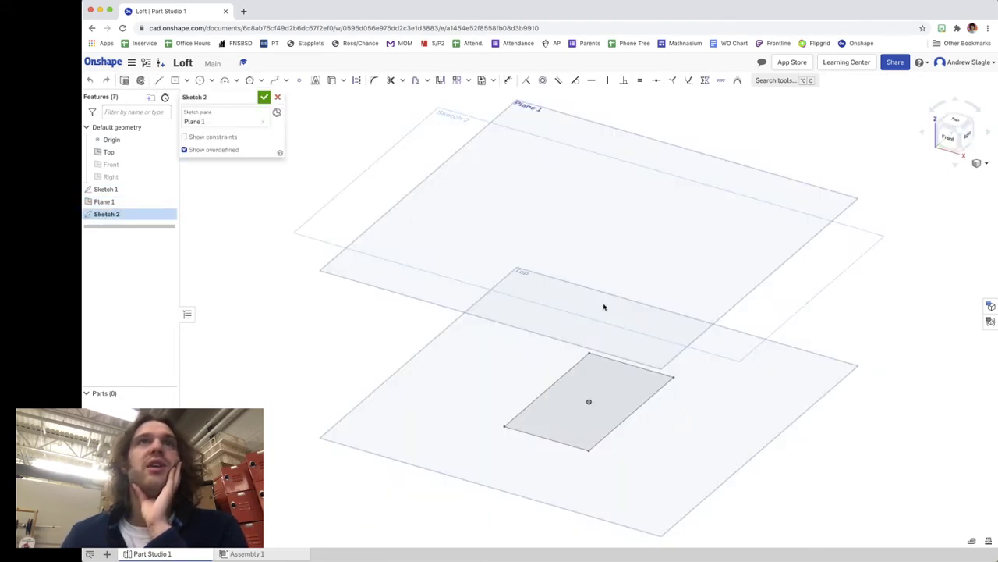
# Try projecting the rectangle's short front edge into the offset plane's sketch with the Use tool, and undo the projection.
pyautogui.click(600, 398)
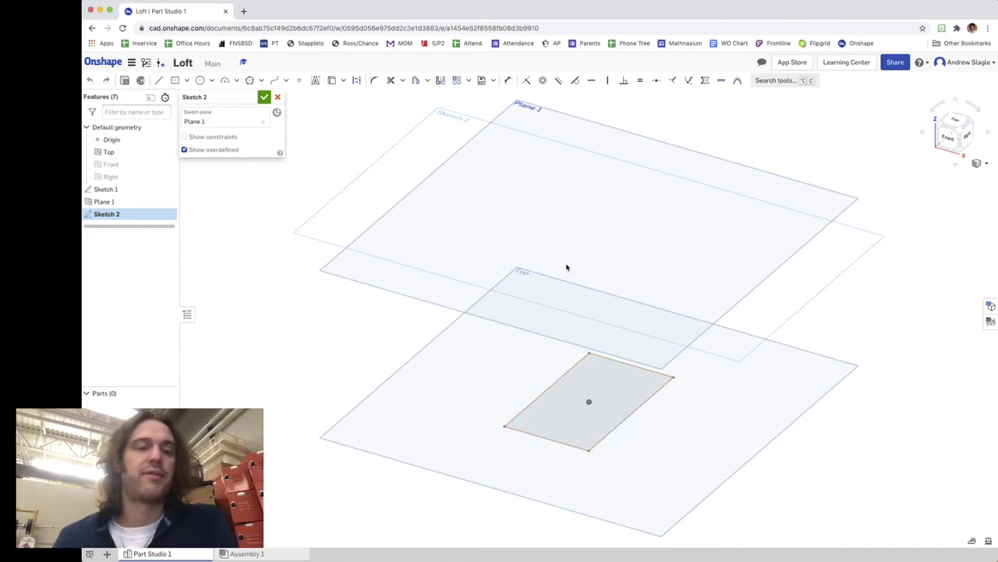
pyautogui.click(332, 81)
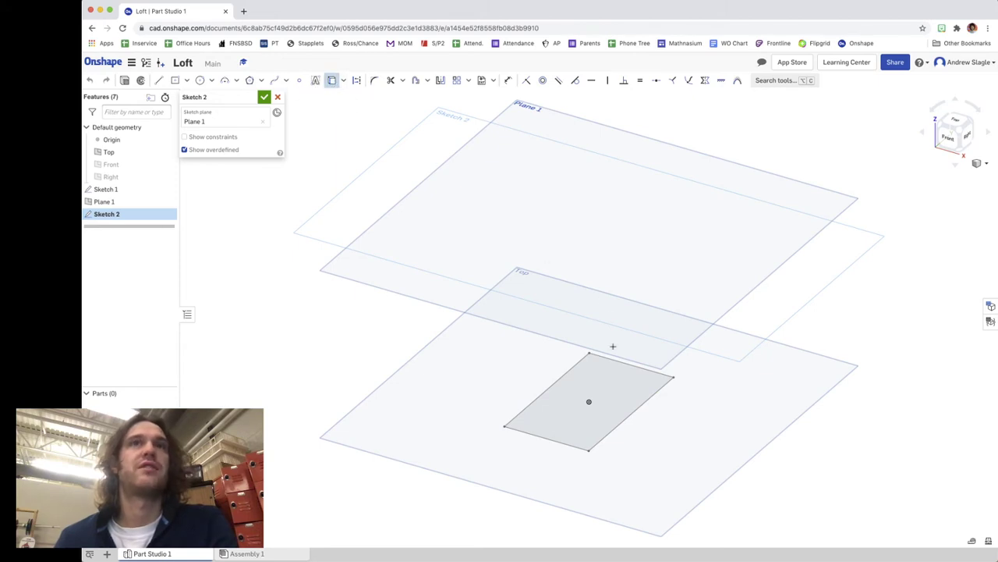
pyautogui.click(593, 403)
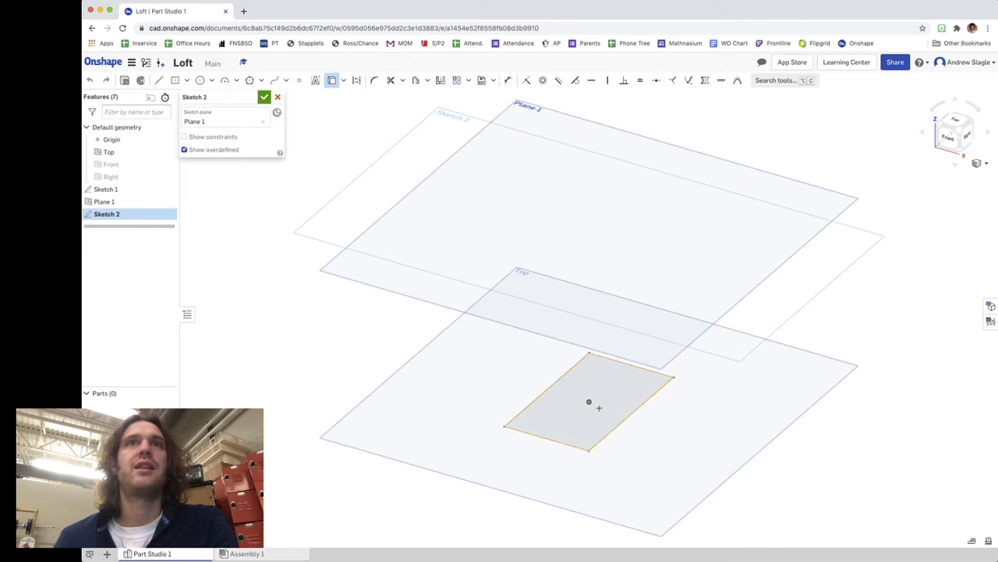
pyautogui.click(599, 407)
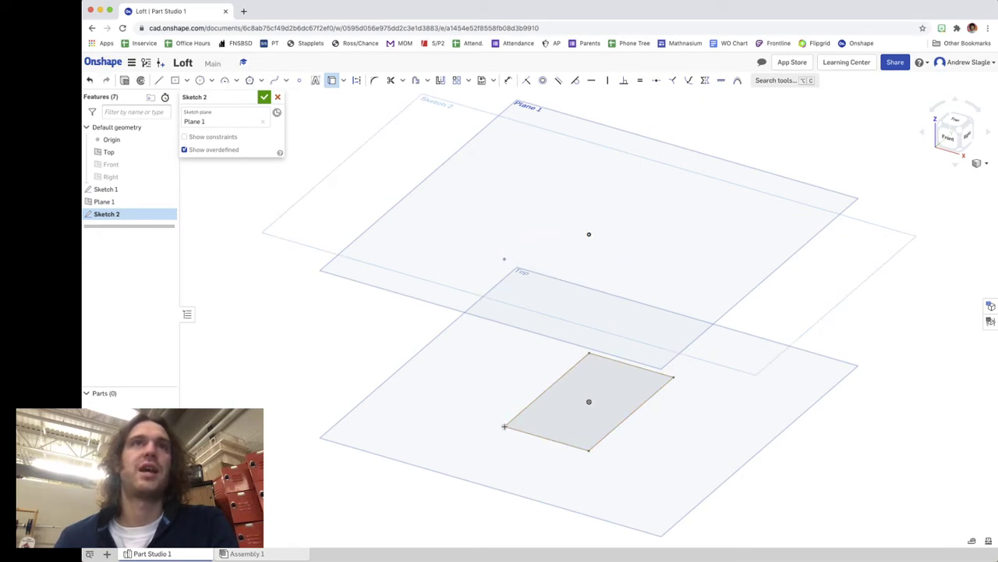
pyautogui.click(607, 432)
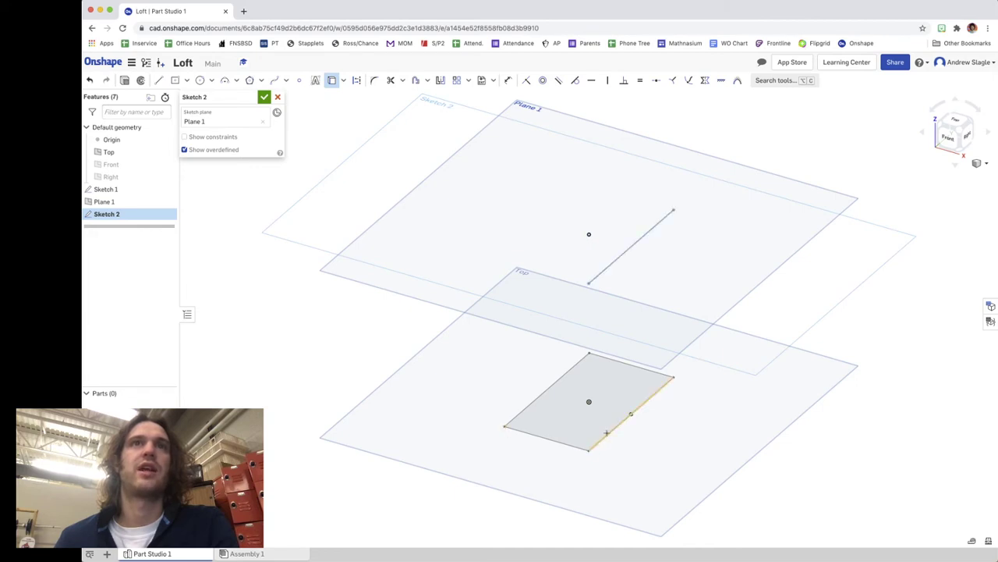
pyautogui.click(558, 442)
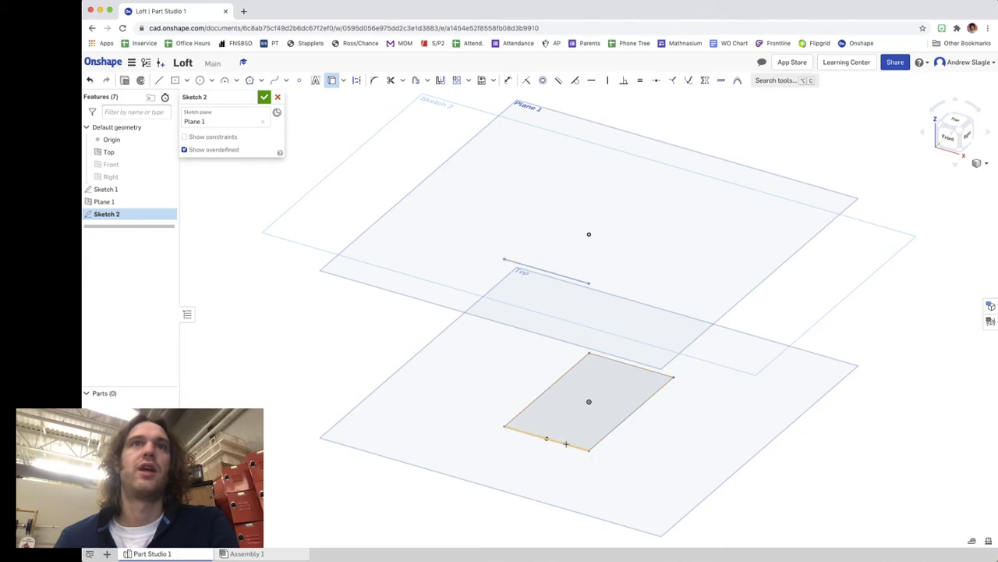
pyautogui.click(565, 445)
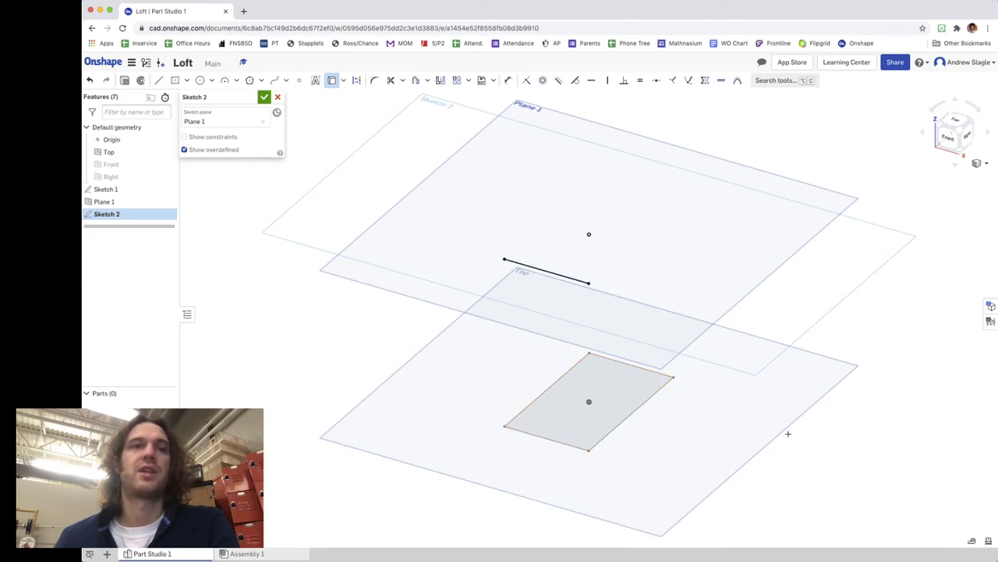
pyautogui.press('Escape')
pyautogui.press('super+z')
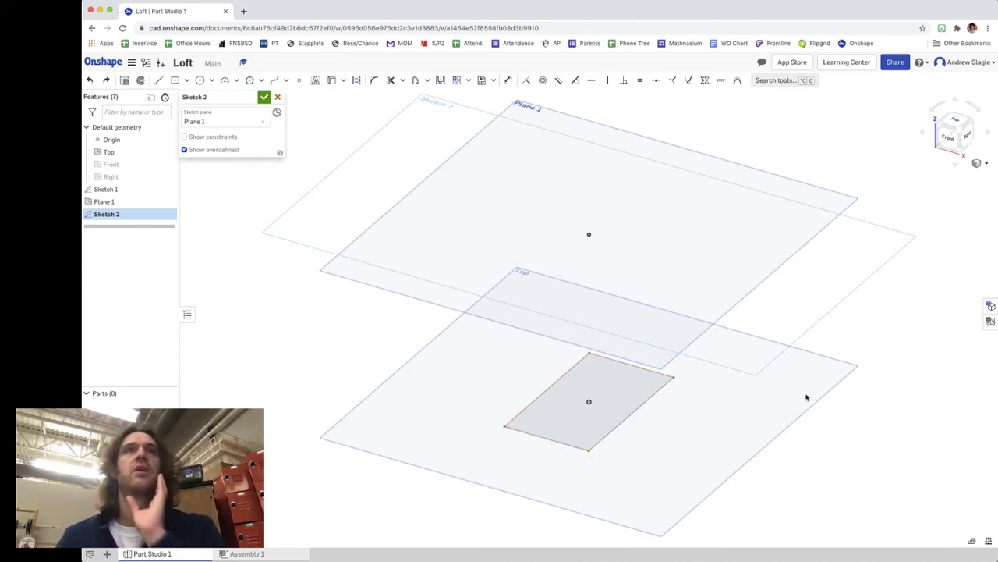
# Sketch a five-sided circumscribed polygon centred on the origin on the offset plane, with its upper side horizontal.
pyautogui.click(962, 121)
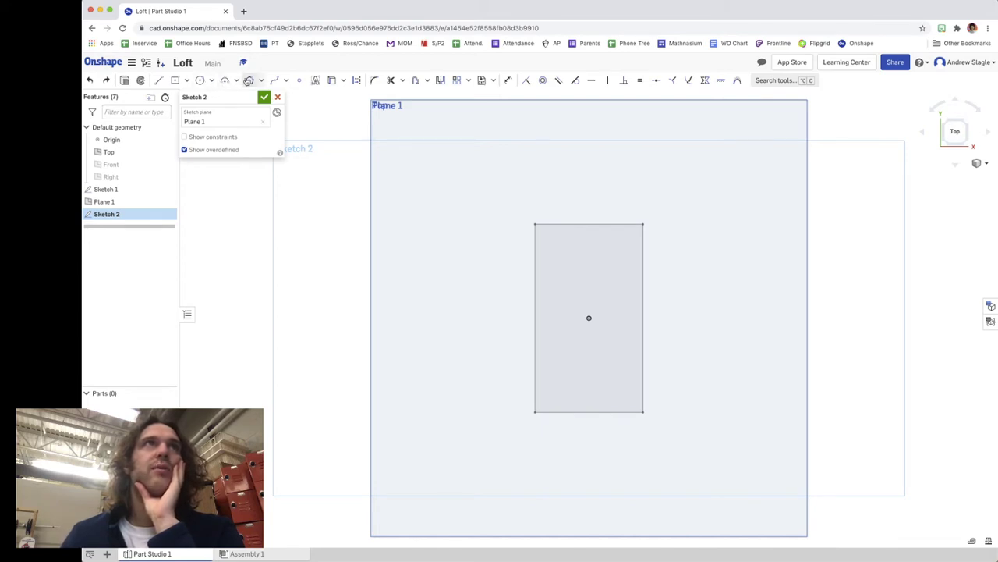
pyautogui.click(250, 81)
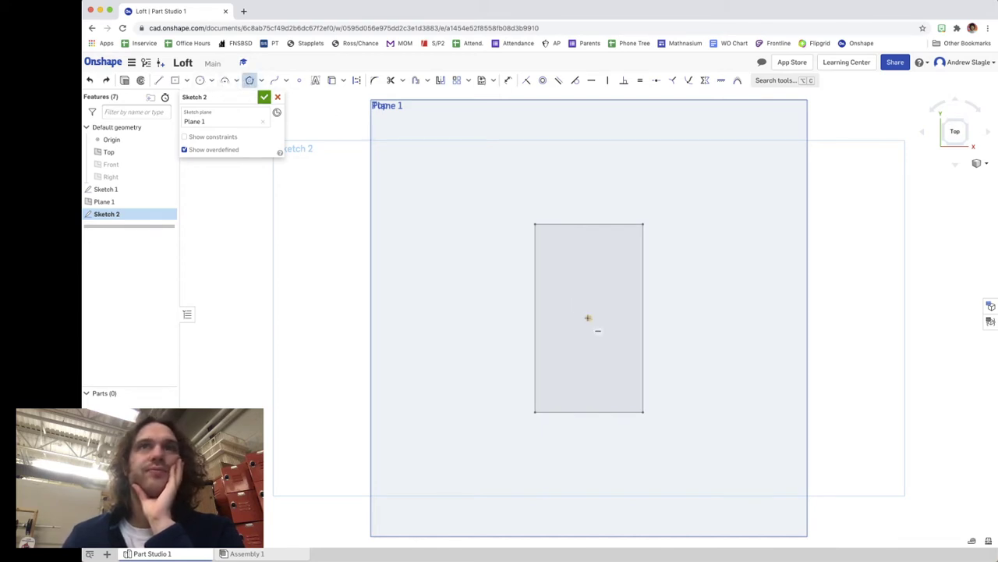
pyautogui.click(589, 317)
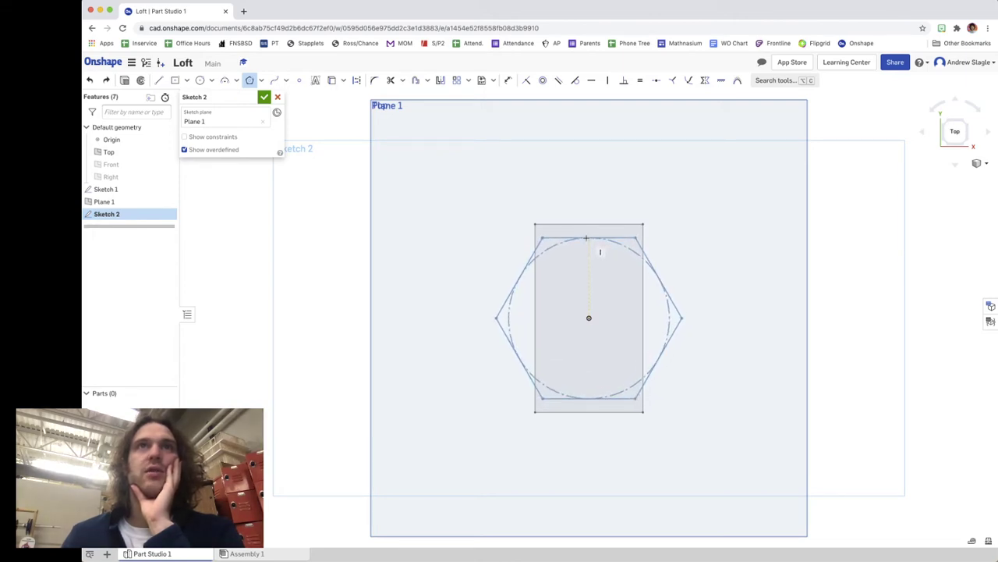
pyautogui.press('Down')
pyautogui.press('Down')
pyautogui.press('Up')
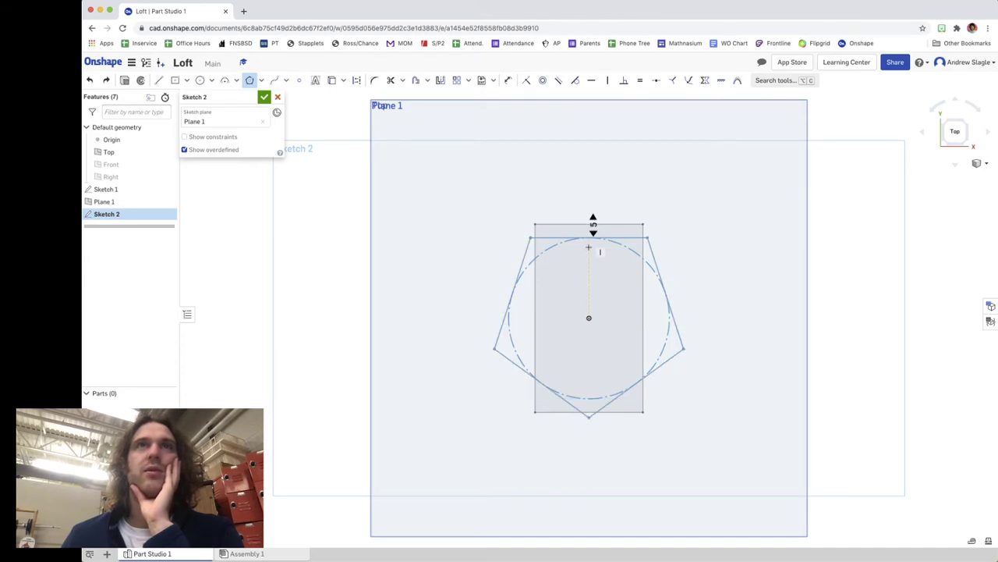
pyautogui.click(589, 248)
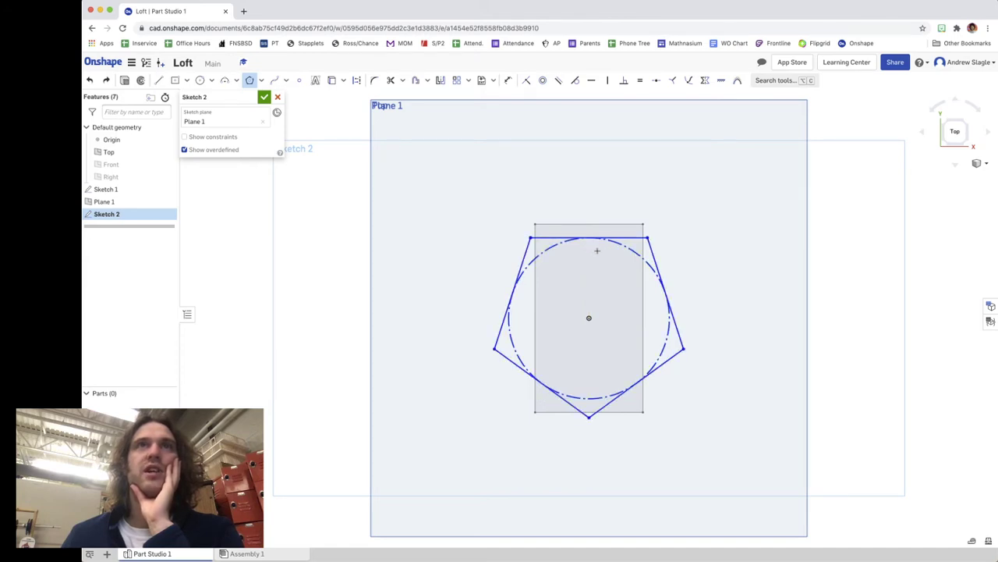
pyautogui.click(971, 153)
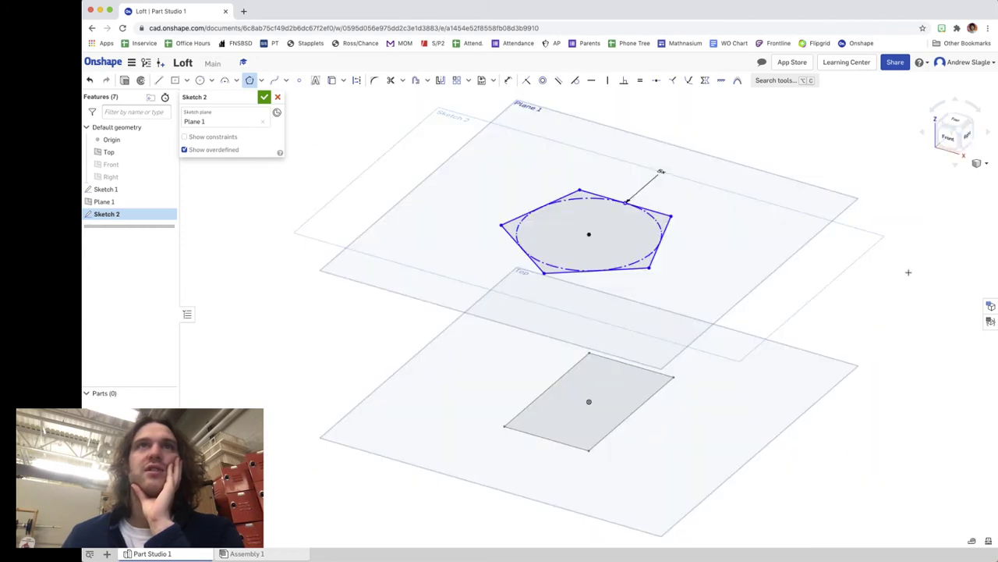
# Hide the offset construction plane and finish the pentagon sketch.
pyautogui.click(168, 202)
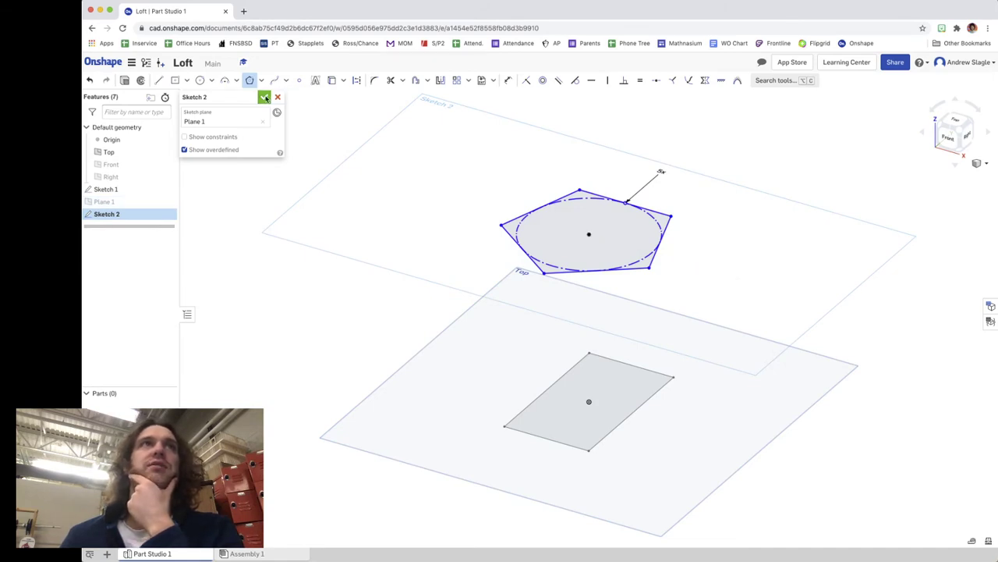
pyautogui.click(264, 97)
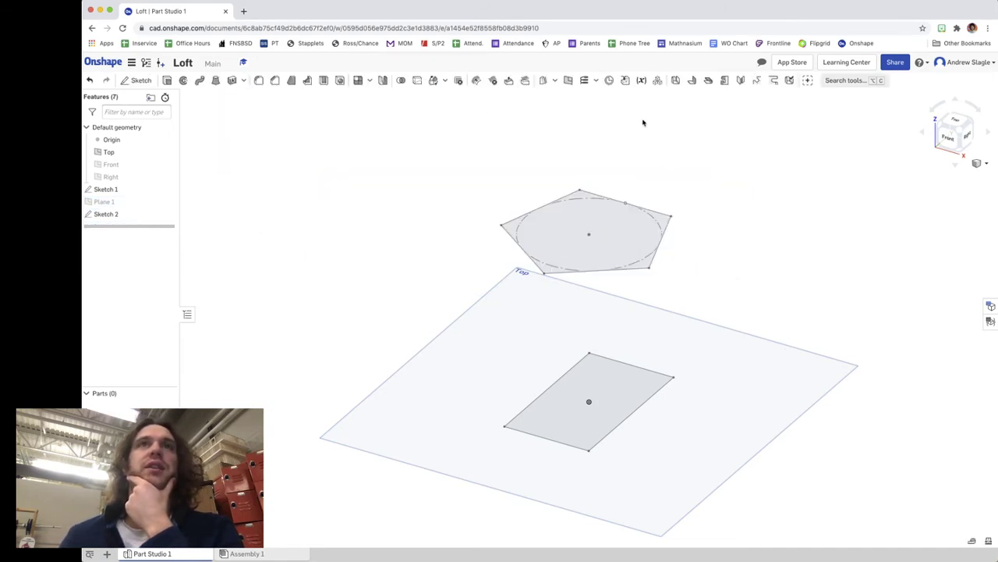
# Loft a new solid between the rectangle's face on the Top plane and the pentagon's face above it.
pyautogui.press('Down')
pyautogui.press('Up')
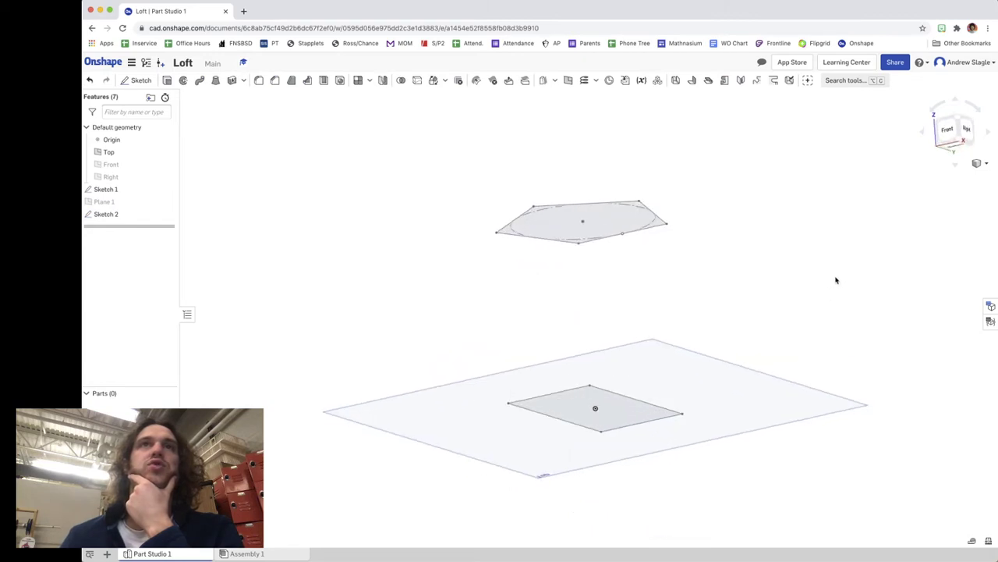
pyautogui.press('Down')
pyautogui.press('Up')
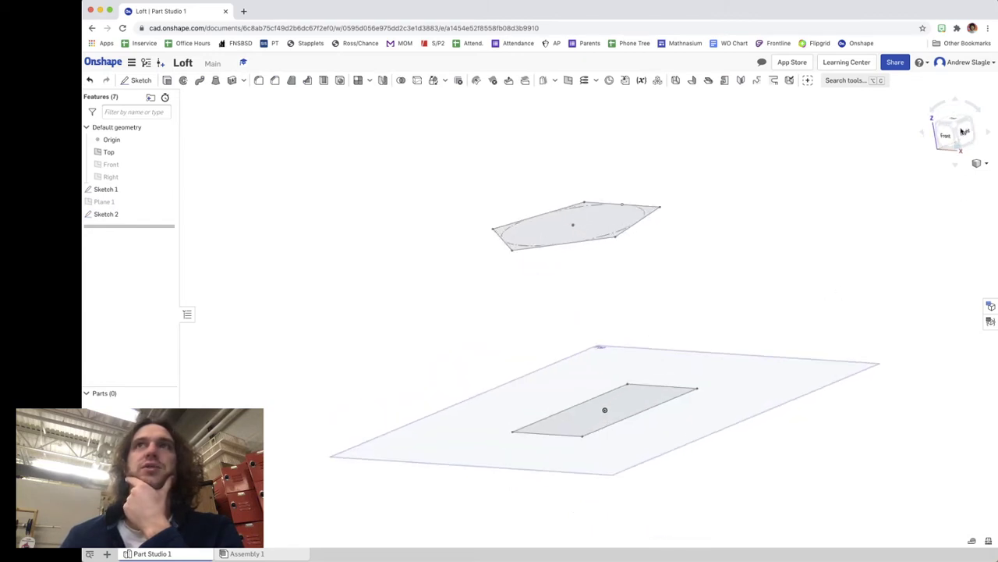
pyautogui.click(957, 127)
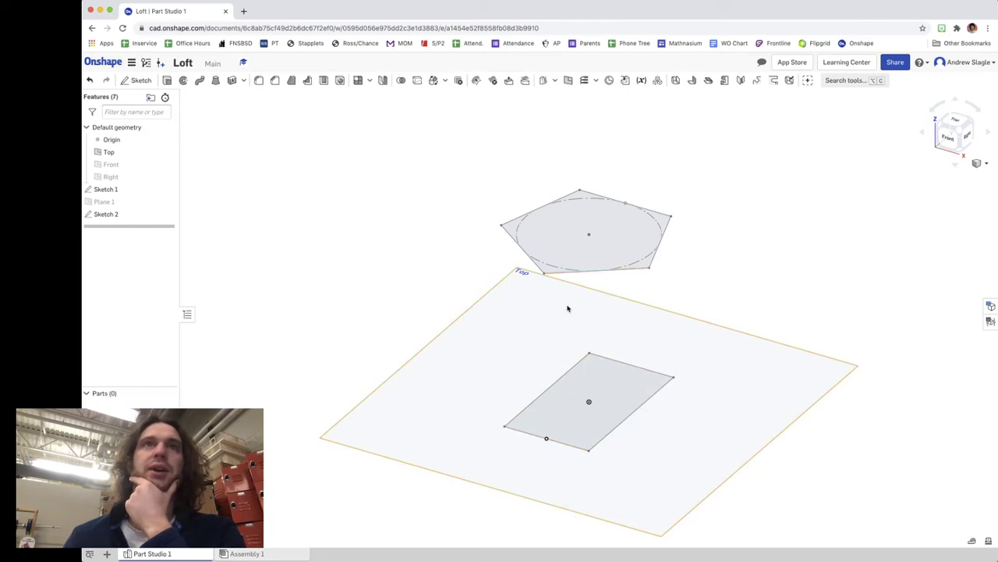
pyautogui.click(562, 442)
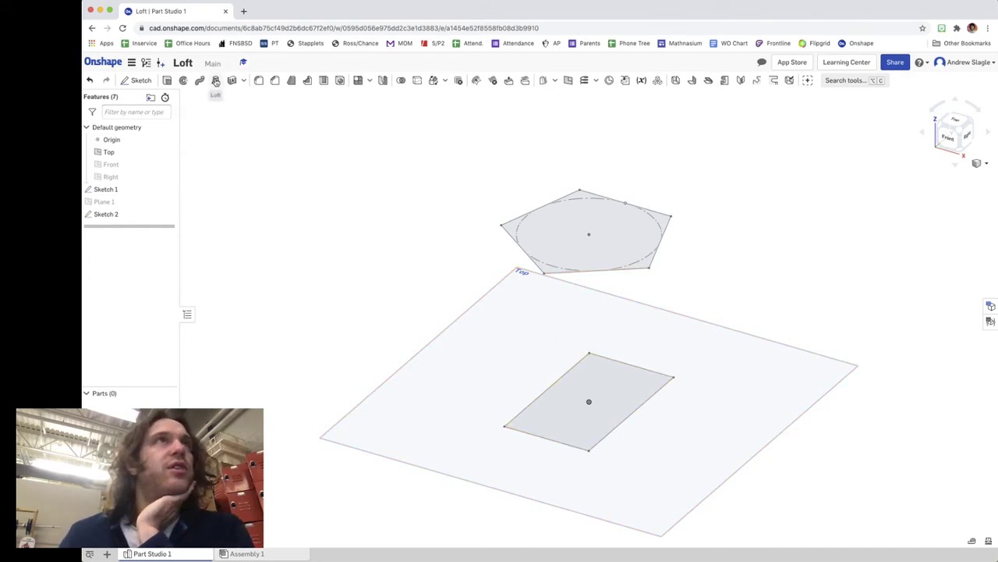
pyautogui.click(616, 402)
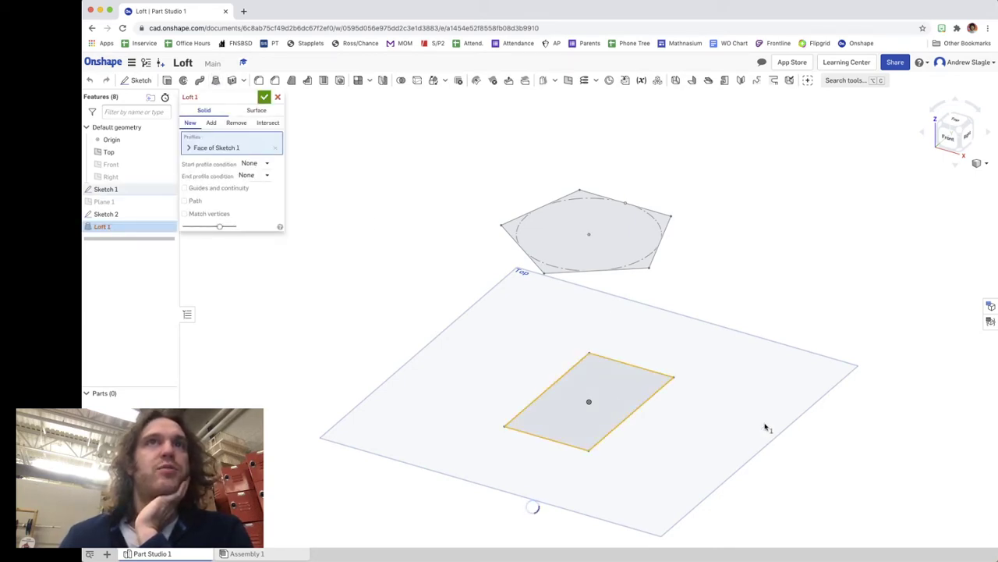
pyautogui.click(659, 259)
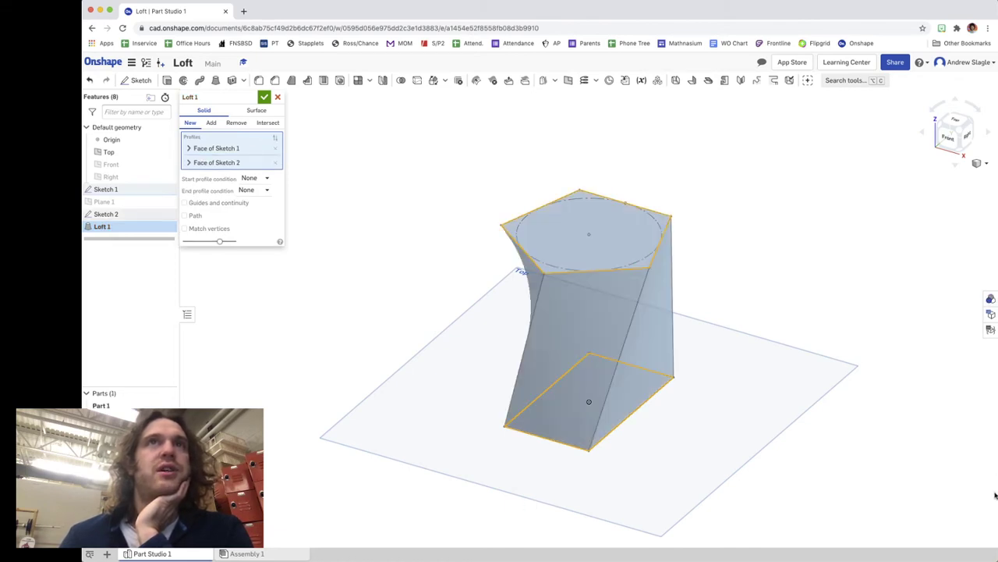
# Examine the lofted solid's preview from all sides and accept the loft.
pyautogui.click(940, 129)
pyautogui.click(940, 129)
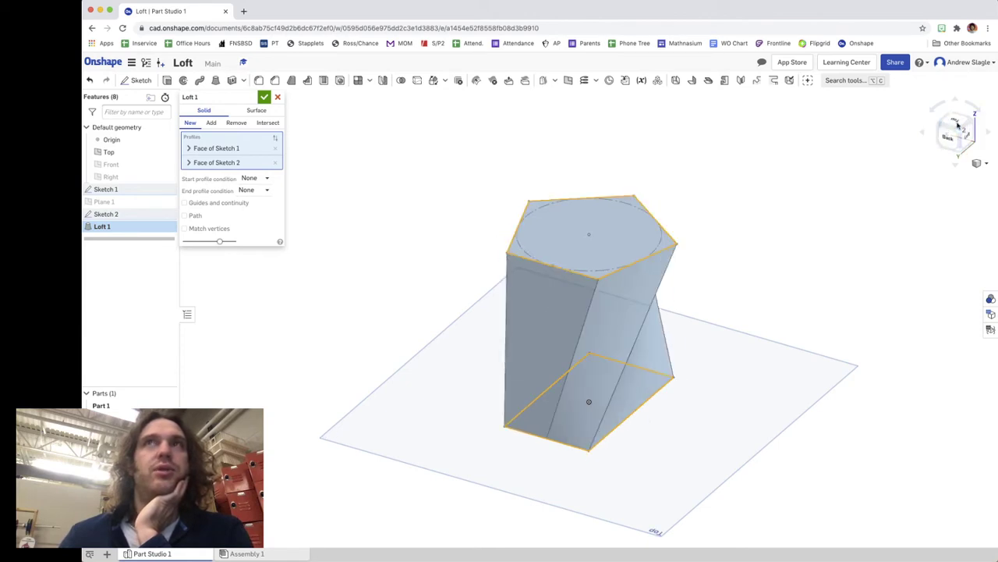
pyautogui.click(973, 121)
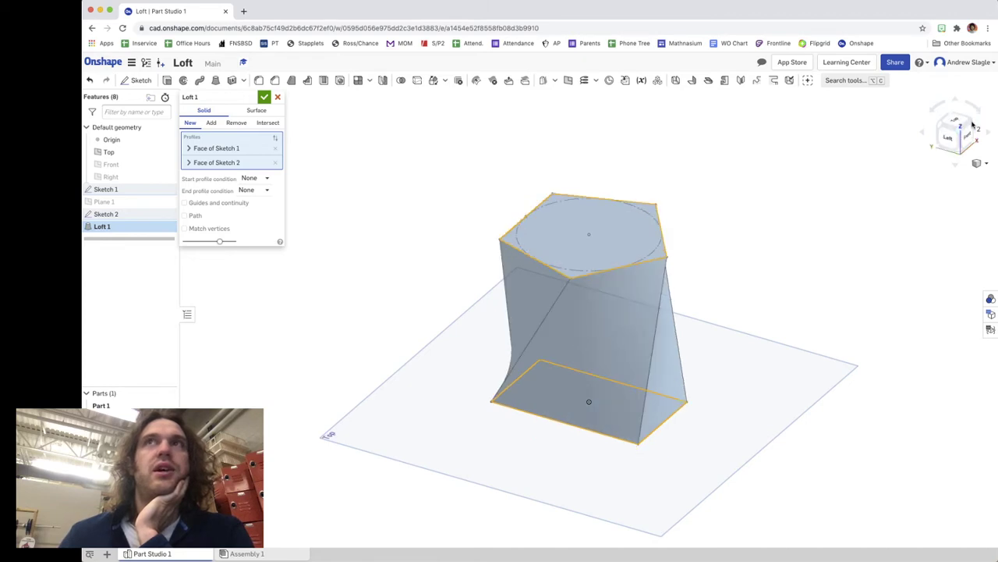
pyautogui.click(974, 122)
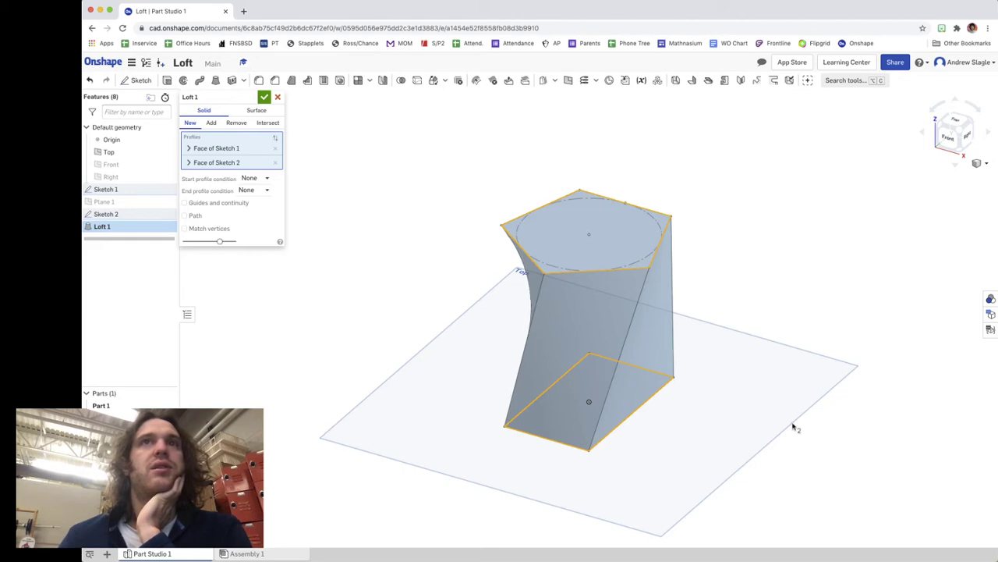
pyautogui.moveTo(791, 424); pyautogui.dragTo(892, 295, button='right')
pyautogui.click(963, 123)
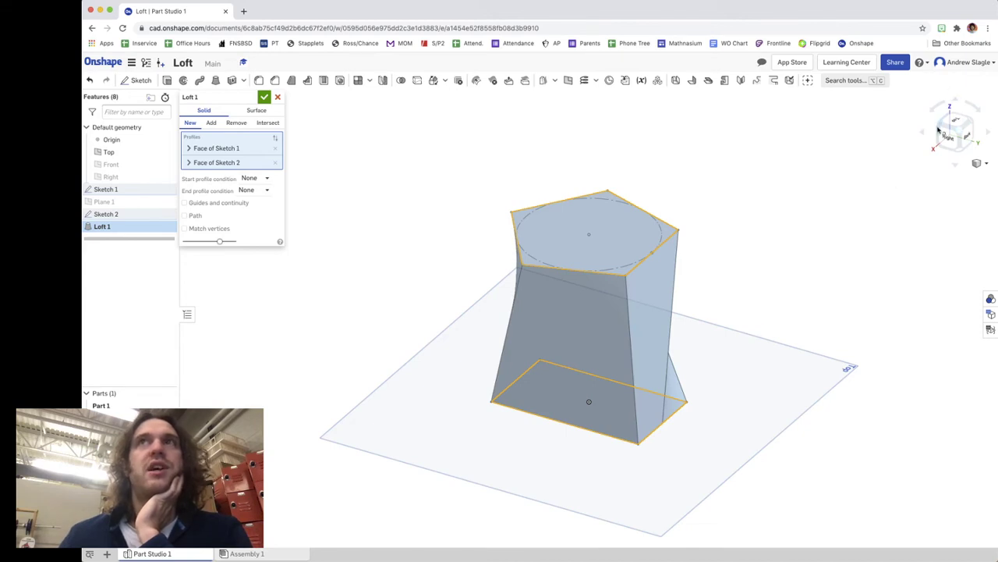
pyautogui.click(940, 128)
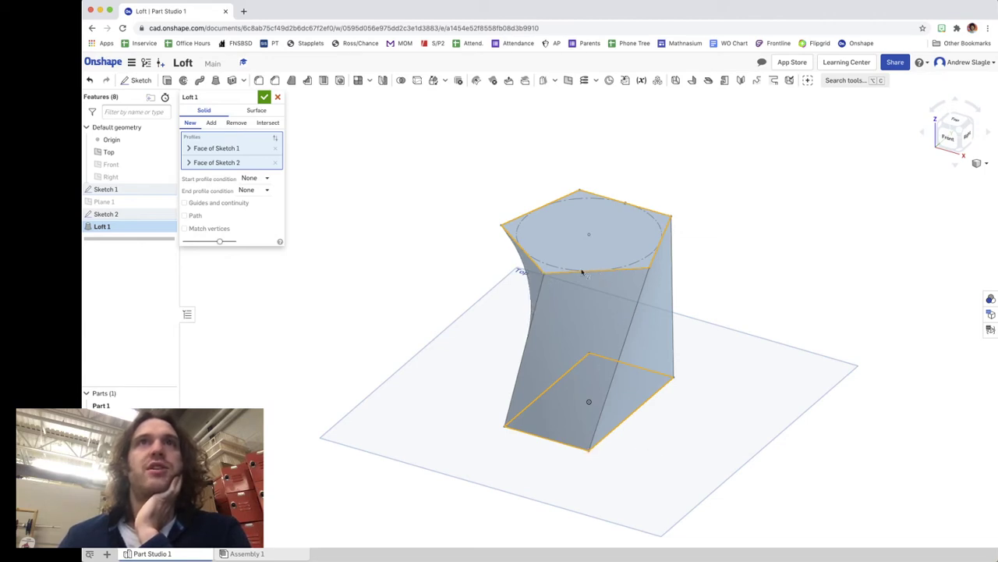
pyautogui.click(265, 97)
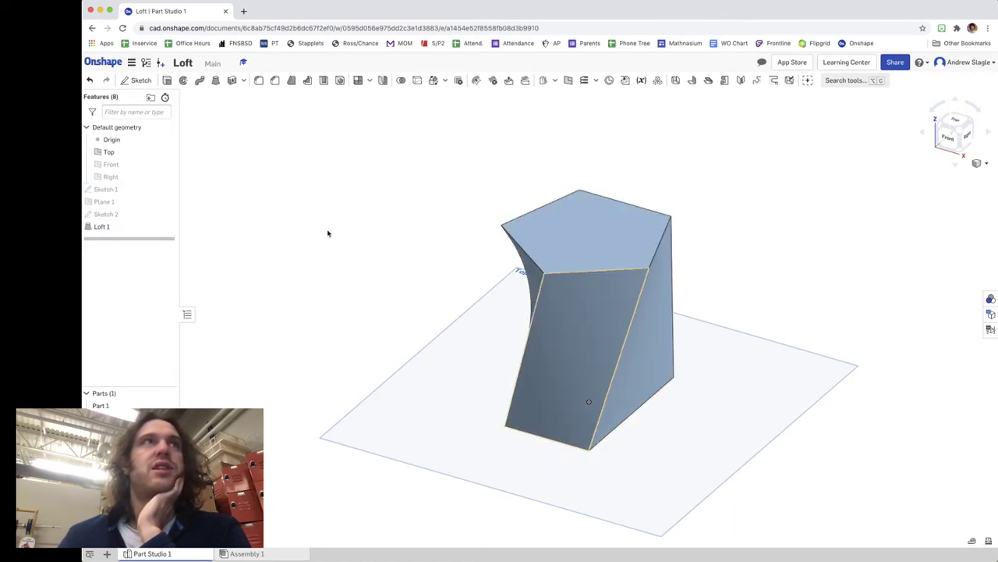
# Edit the pentagon sketch to add a point at the midpoint of the pentagon's front edge.
pyautogui.click(109, 215)
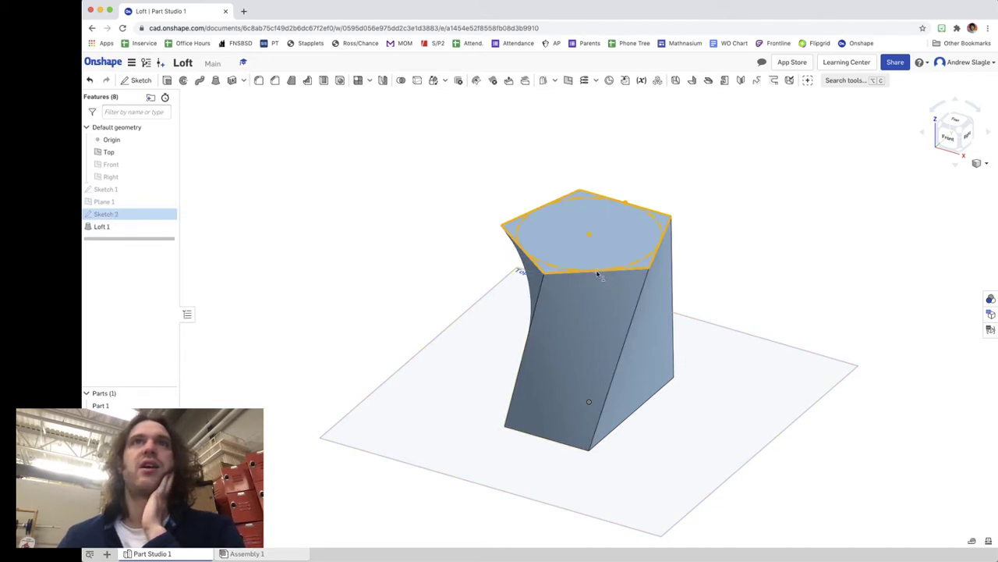
pyautogui.doubleClick(172, 213)
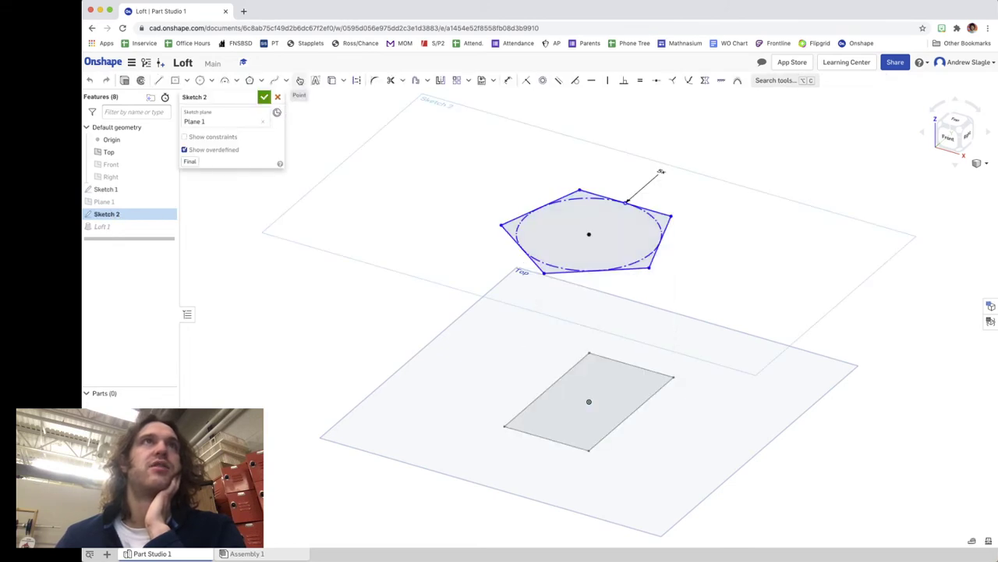
pyautogui.click(300, 82)
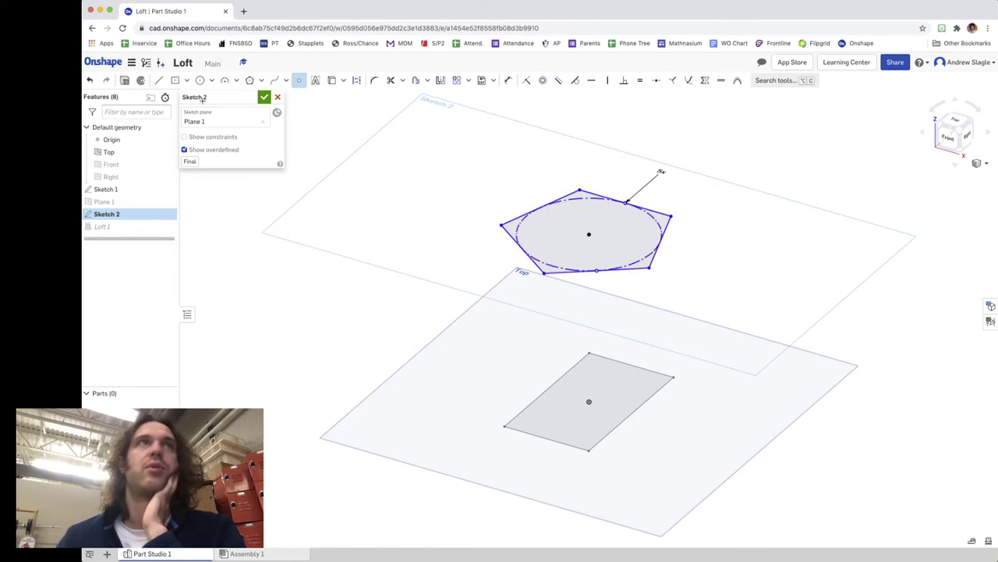
pyautogui.click(264, 97)
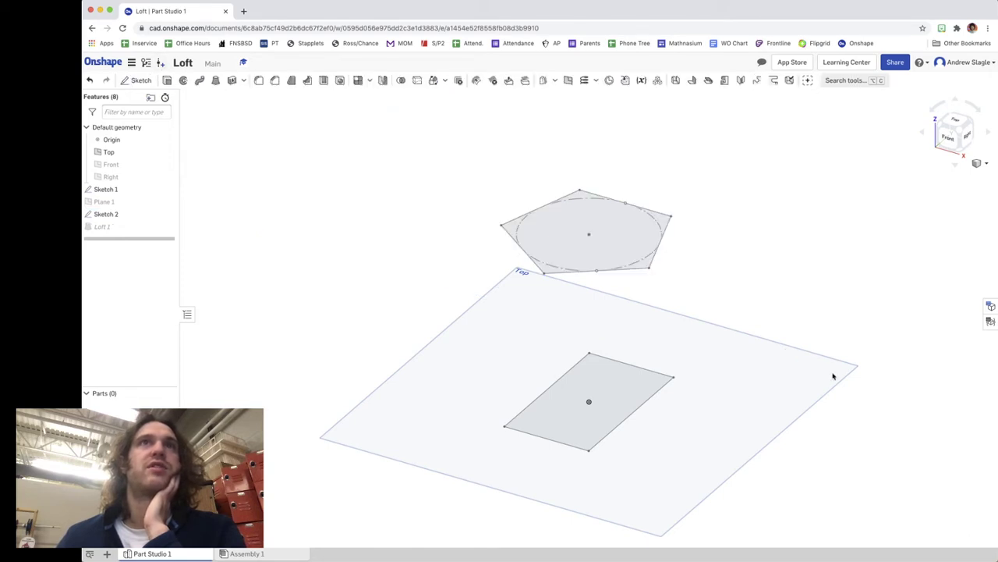
# Edit the loft to match vertices between the rectangle's front corner and the new point on the pentagon's front edge.
pyautogui.click(126, 229)
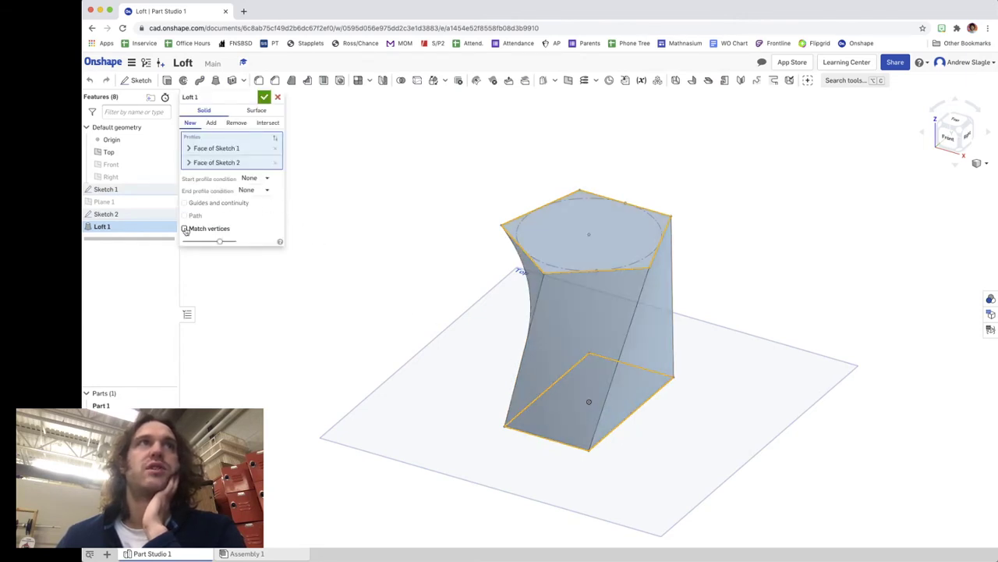
pyautogui.click(185, 228)
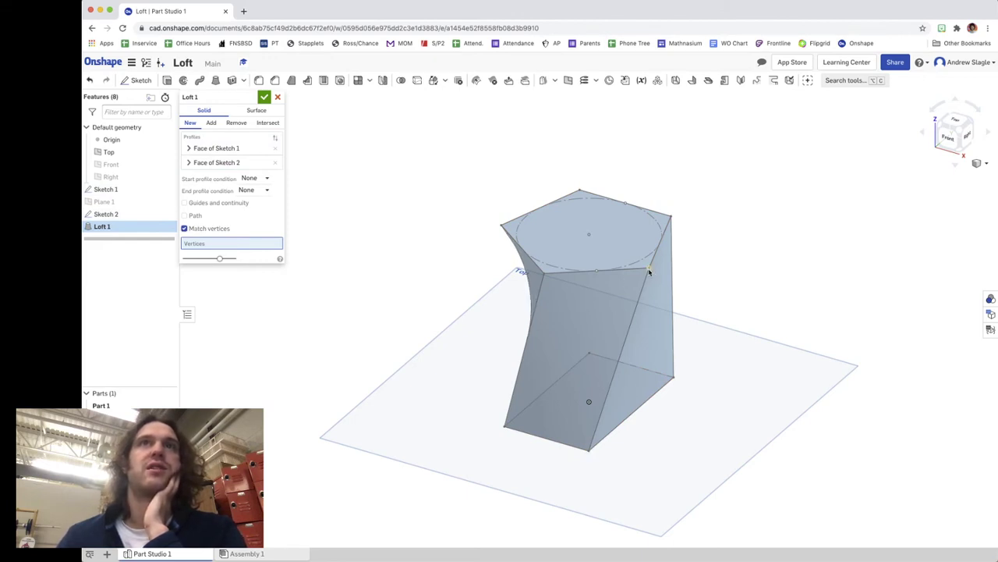
pyautogui.click(589, 451)
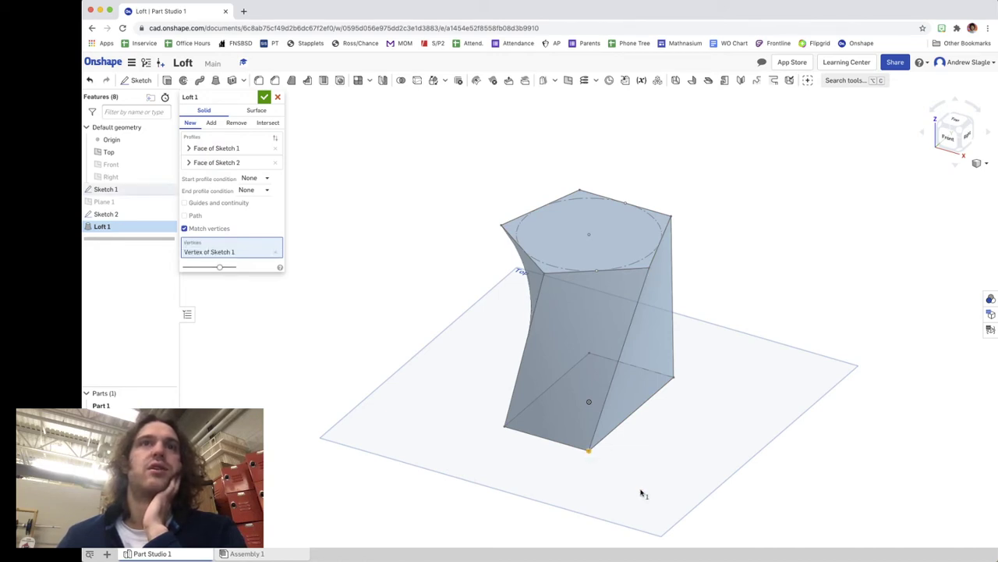
pyautogui.click(599, 273)
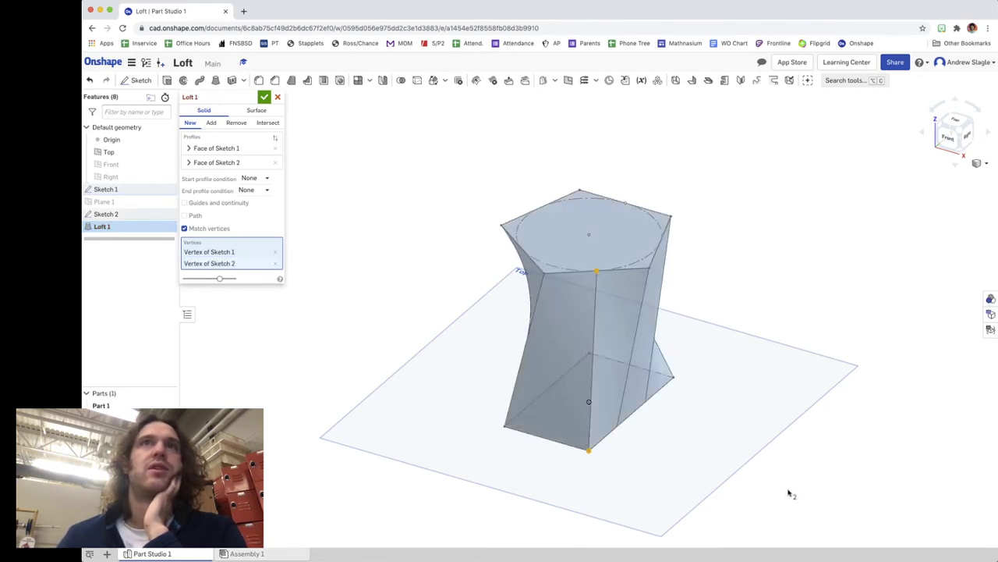
# Set the loft's start and end profile conditions to Normal to profile and accept the loft.
pyautogui.moveTo(658, 506)
pyautogui.mouseDown(button='right')
pyautogui.moveTo(694, 499)
pyautogui.moveTo(741, 535)
pyautogui.moveTo(683, 502)
pyautogui.moveTo(588, 521)
pyautogui.moveTo(682, 506)
pyautogui.moveTo(682, 539)
pyautogui.moveTo(666, 549)
pyautogui.moveTo(666, 506)
pyautogui.mouseUp(button='right')
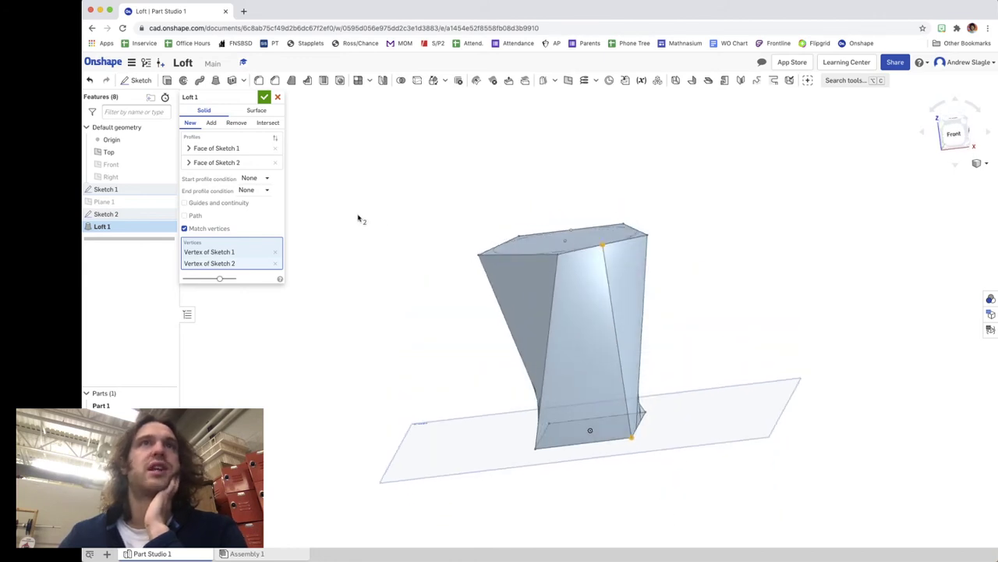
pyautogui.click(968, 123)
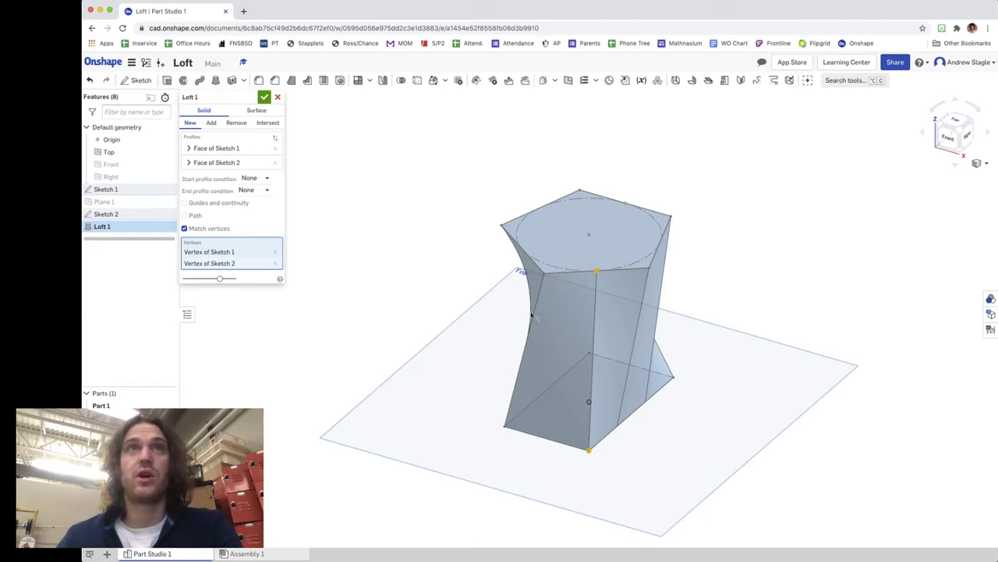
pyautogui.click(264, 178)
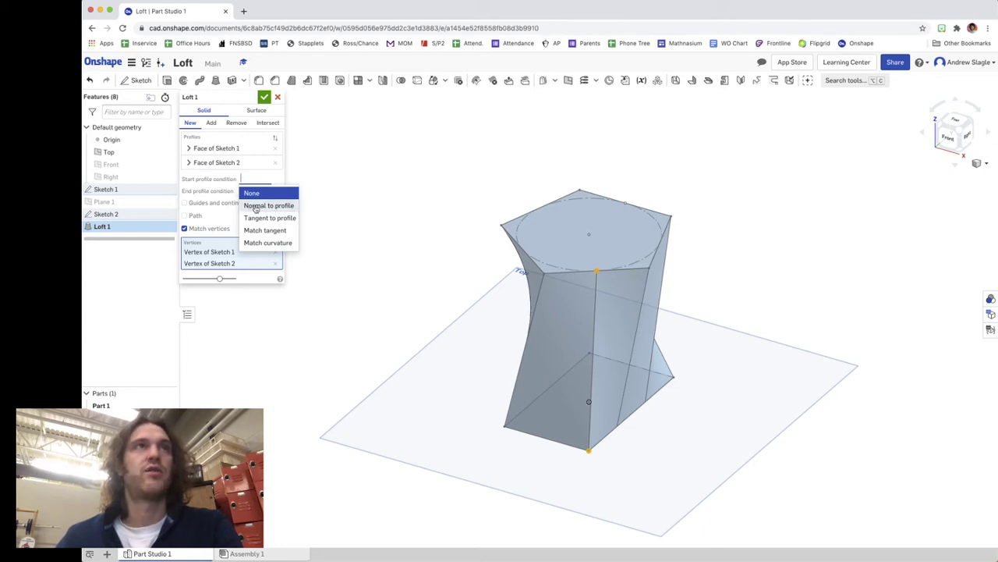
pyautogui.click(364, 244)
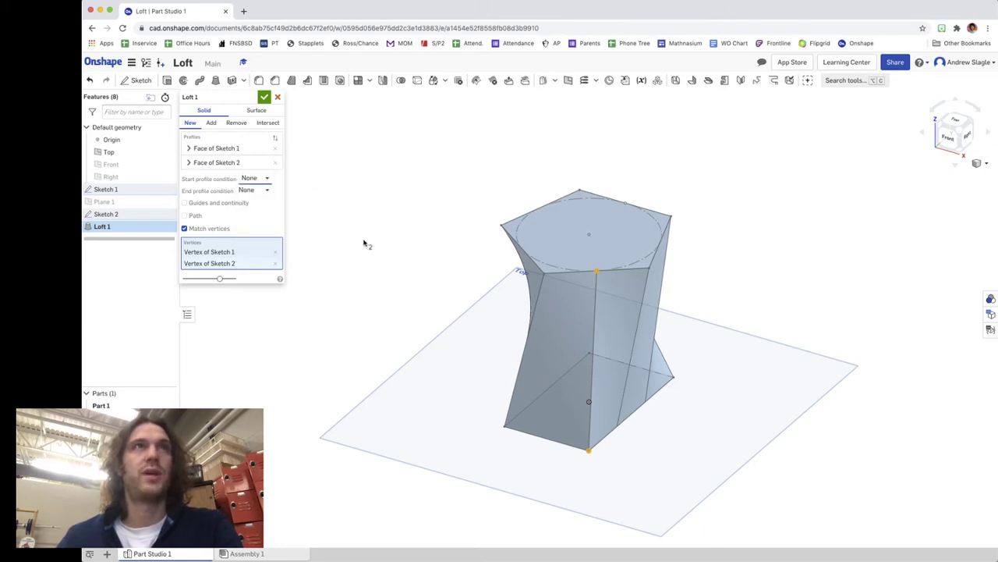
pyautogui.click(267, 177)
pyautogui.click(268, 202)
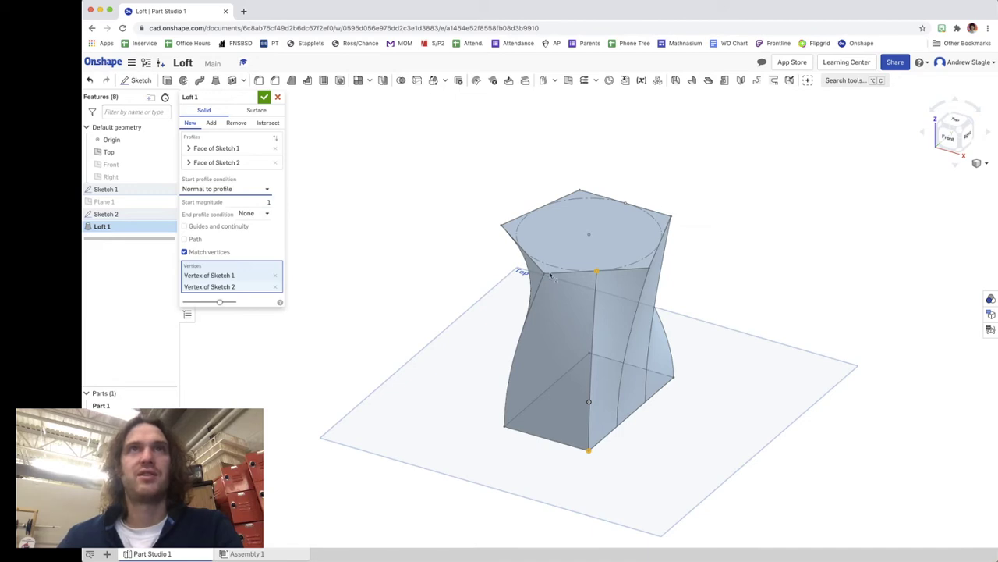
pyautogui.click(267, 216)
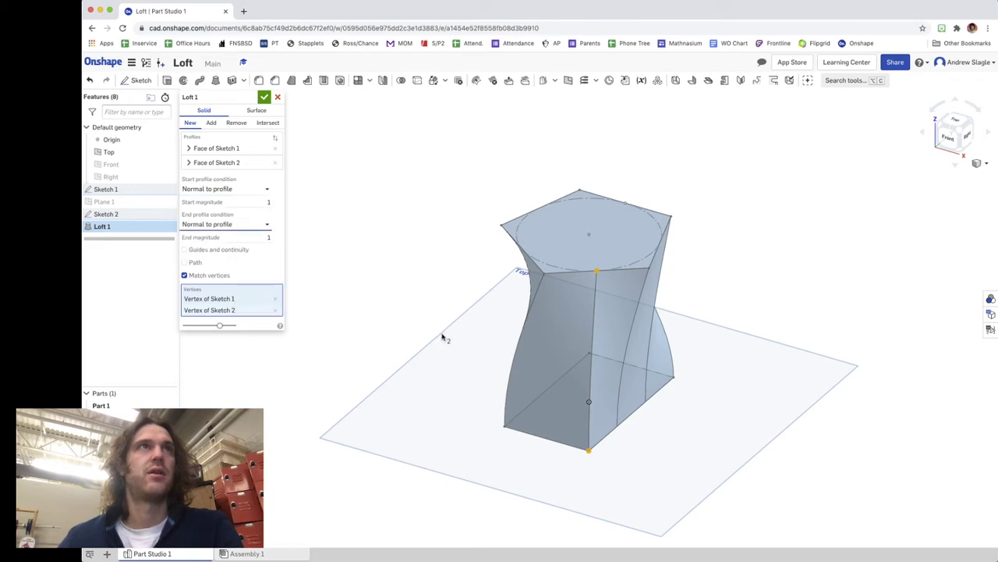
pyautogui.moveTo(613, 419)
pyautogui.mouseDown(button='right')
pyautogui.moveTo(648, 392)
pyautogui.moveTo(727, 413)
pyautogui.moveTo(648, 400)
pyautogui.moveTo(585, 414)
pyautogui.moveTo(616, 403)
pyautogui.mouseUp(button='right')
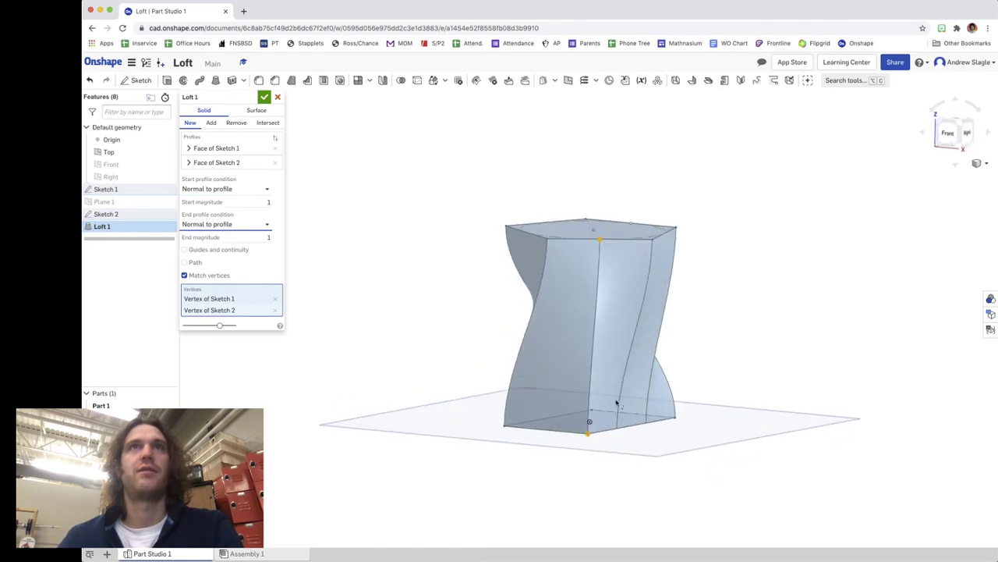
pyautogui.click(264, 97)
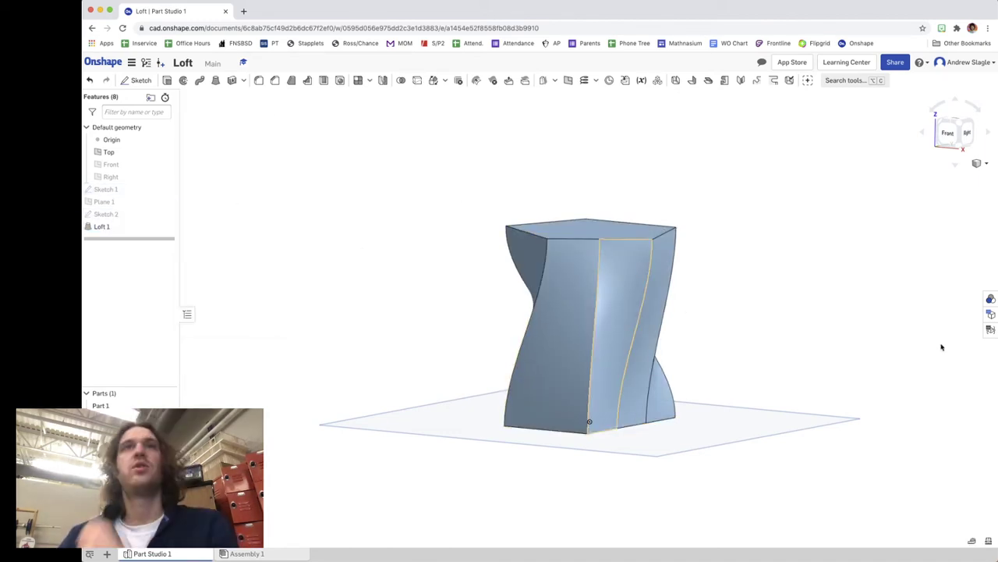
# Create a plane offset 2.78 in above the loft's pentagonal top face.
pyautogui.click(964, 125)
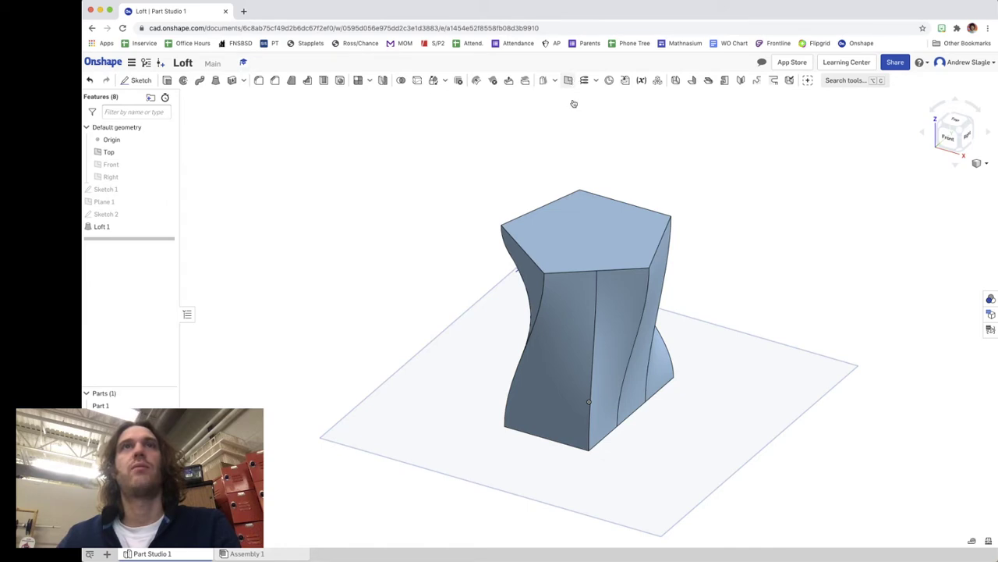
pyautogui.press('p')
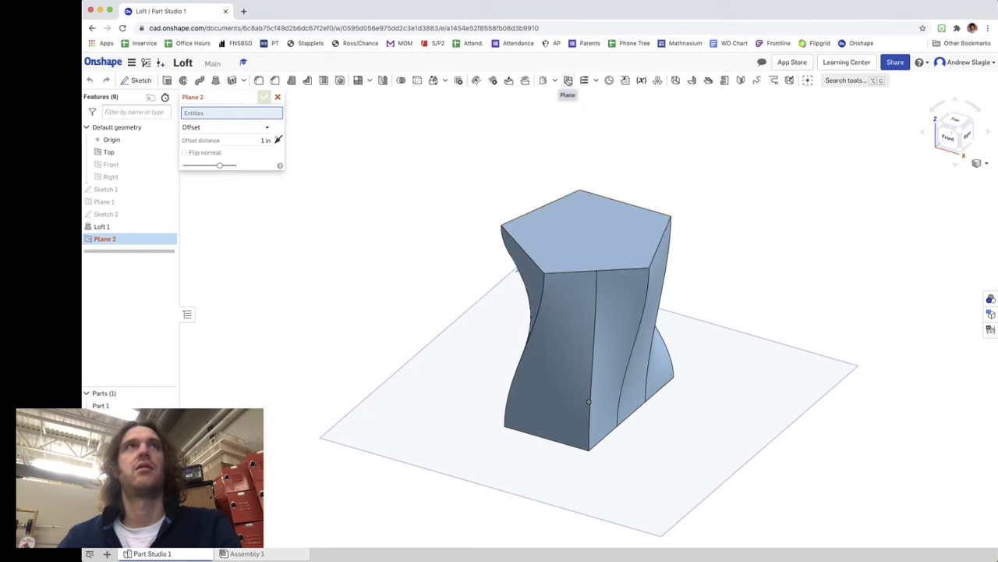
pyautogui.click(585, 240)
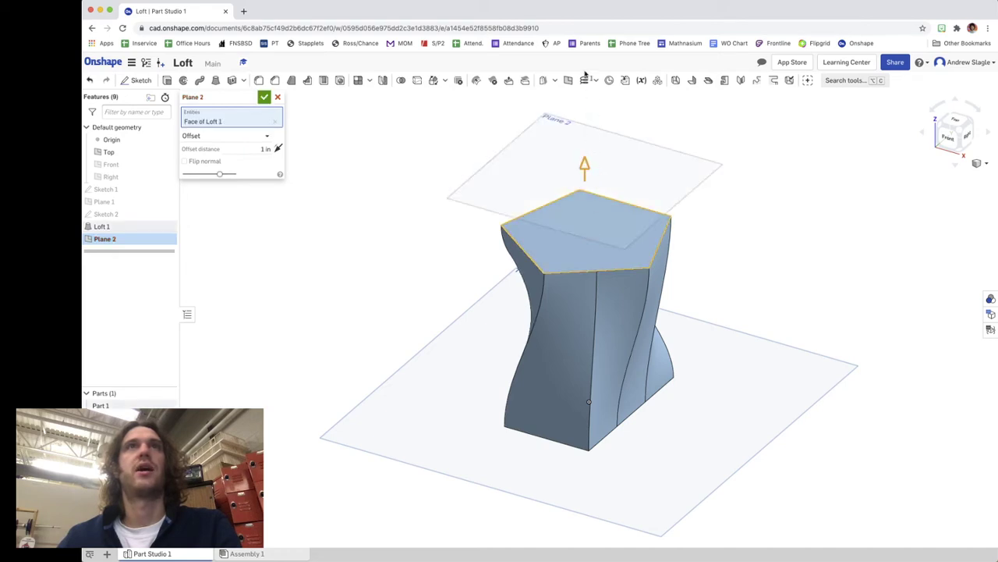
pyautogui.moveTo(585, 165); pyautogui.dragTo(608, 100)
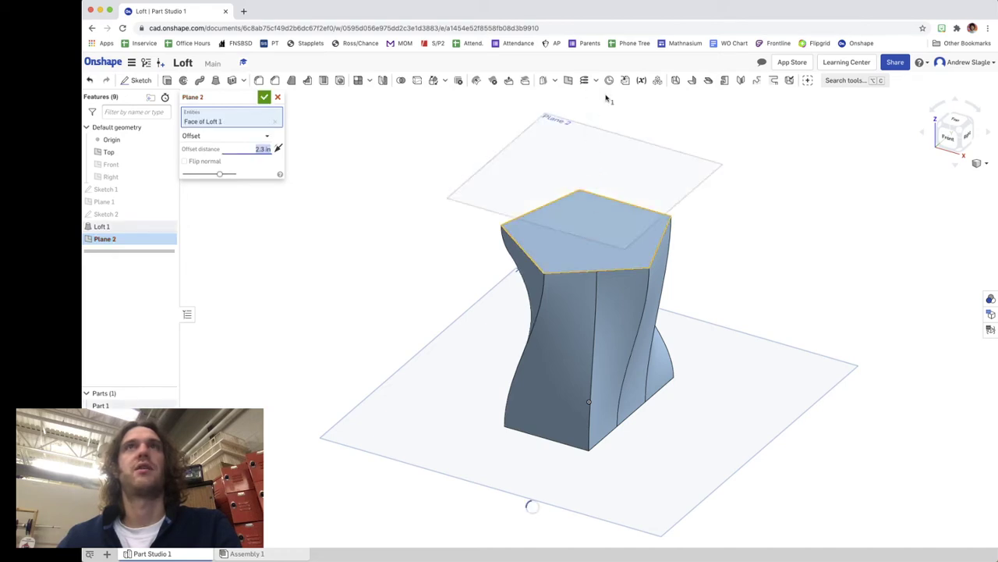
pyautogui.click(965, 135)
pyautogui.moveTo(798, 277)
pyautogui.mouseDown(button='right')
pyautogui.moveTo(811, 234)
pyautogui.moveTo(797, 263)
pyautogui.mouseUp(button='right')
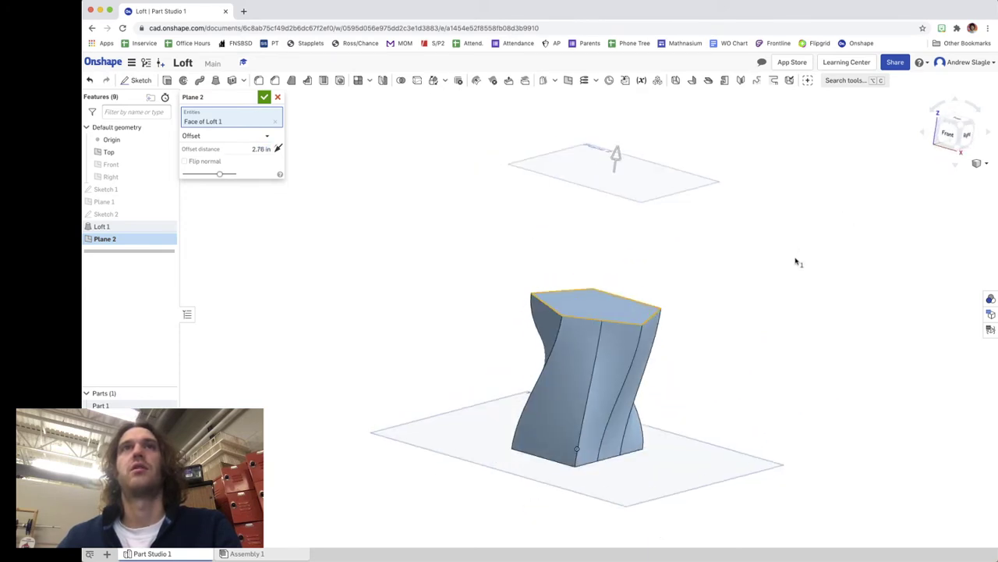
pyautogui.click(264, 97)
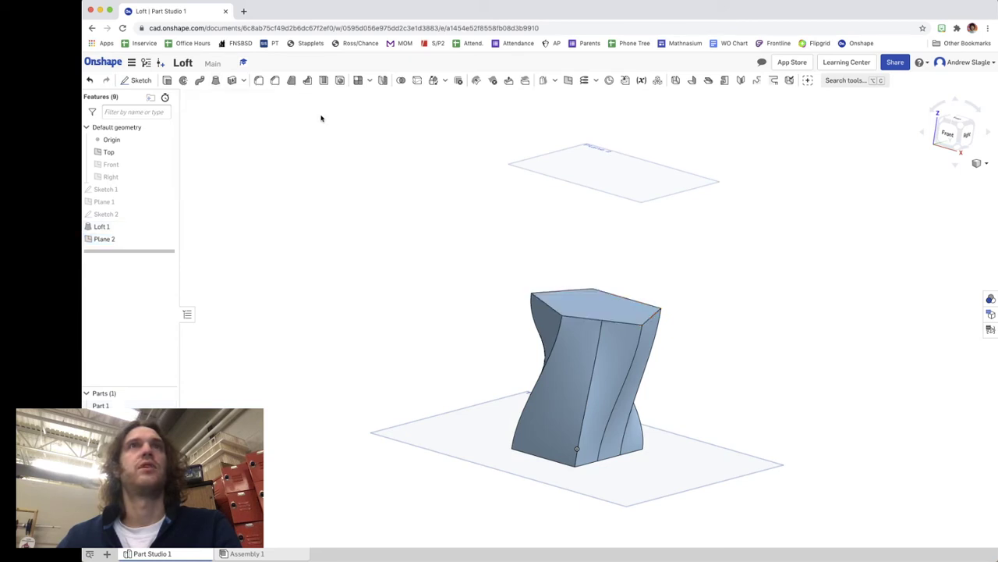
# Sketch a circle about 2.59 in in diameter on the new upper plane, off-center over the pentagon's front-right corner, and accept the sketch.
pyautogui.click(581, 172)
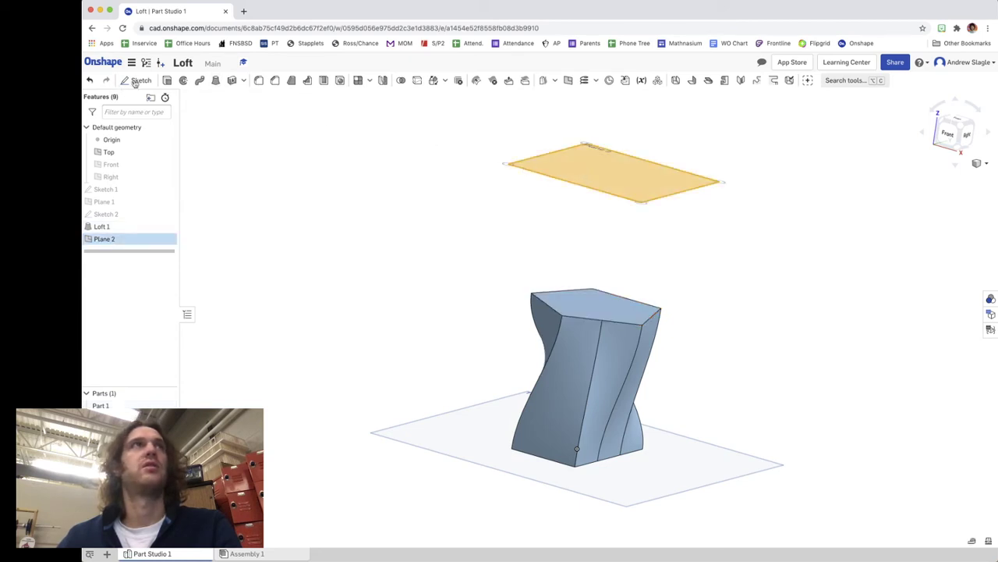
pyautogui.click(136, 81)
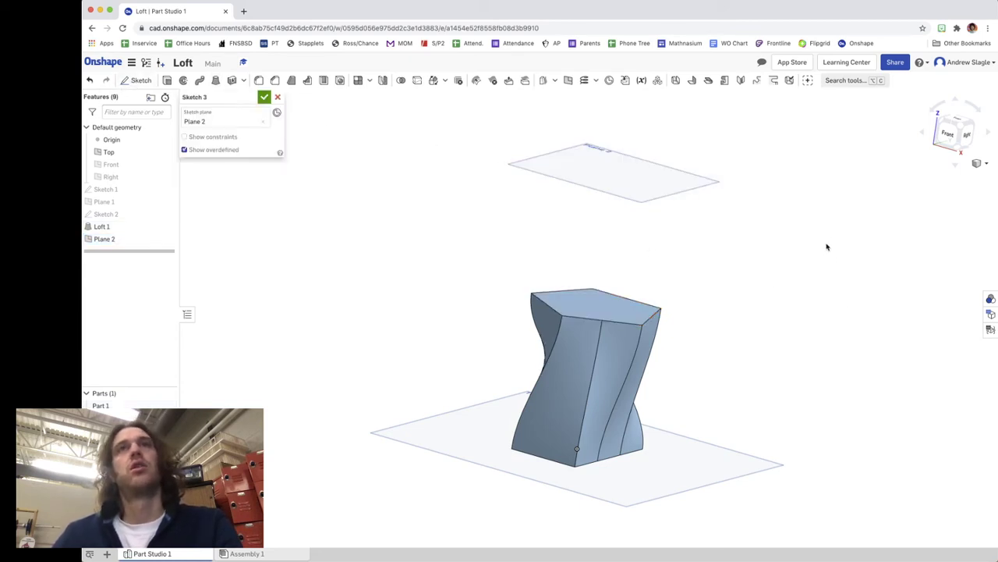
pyautogui.moveTo(729, 272); pyautogui.dragTo(739, 294, button='right')
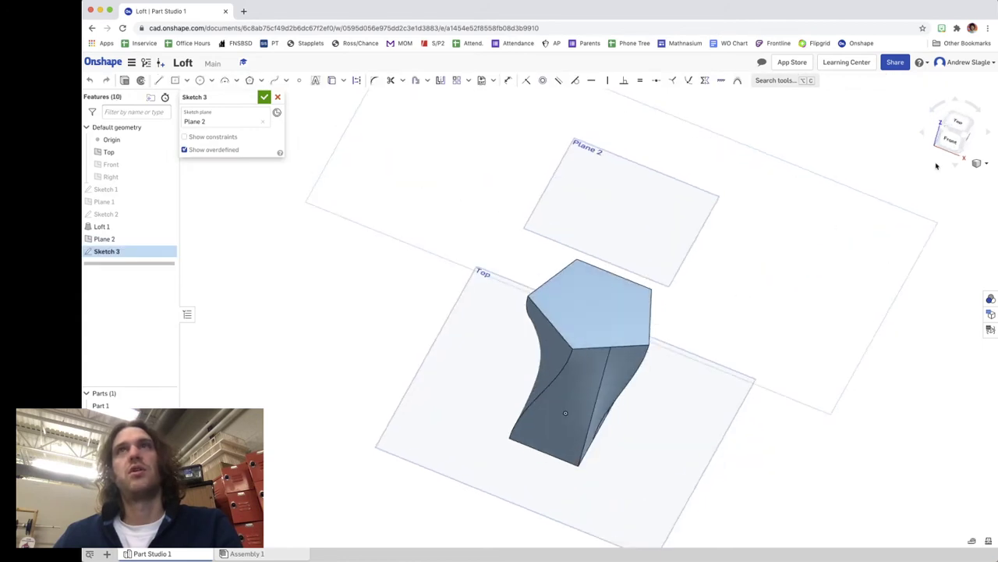
pyautogui.click(957, 125)
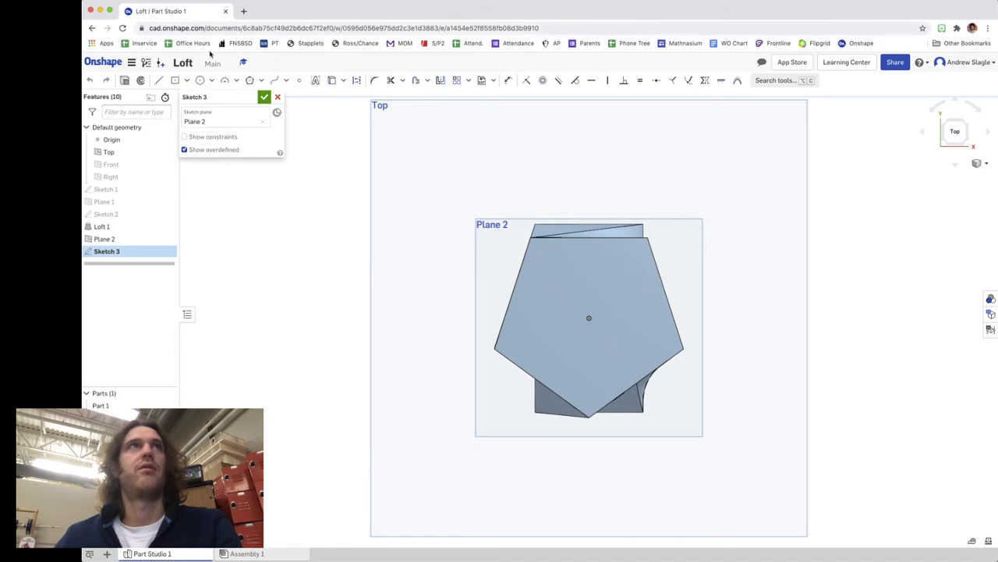
pyautogui.click(201, 81)
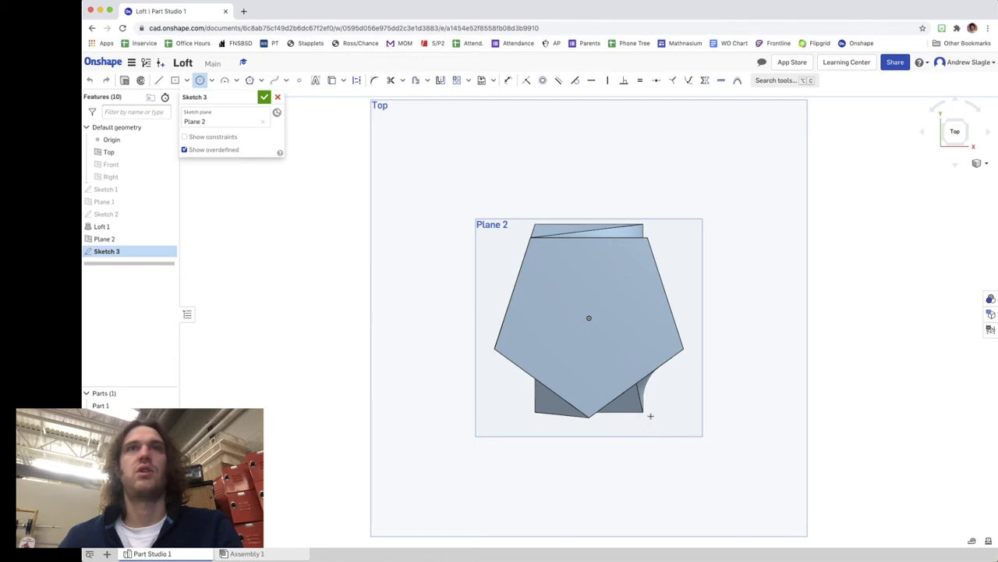
pyautogui.click(667, 428)
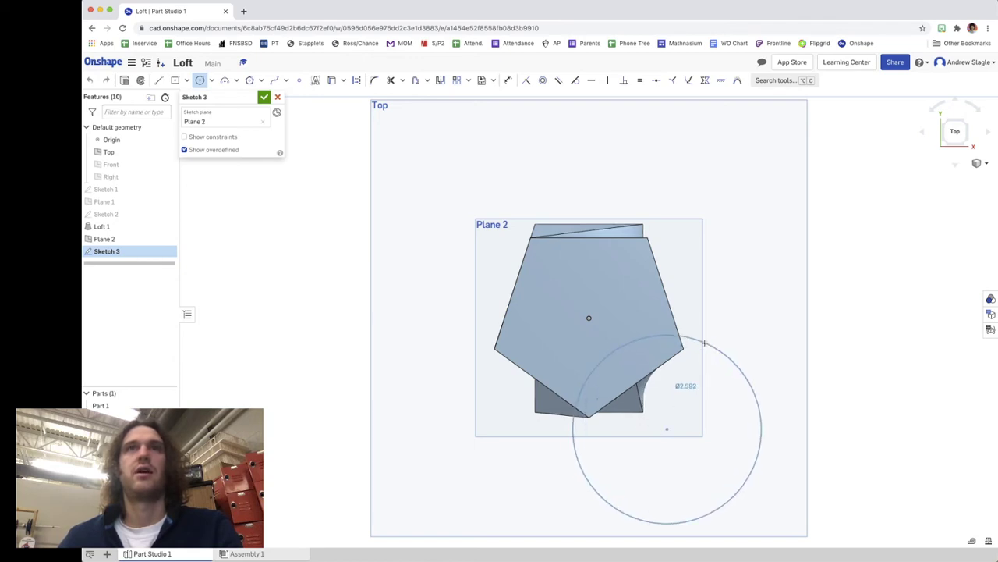
pyautogui.click(707, 343)
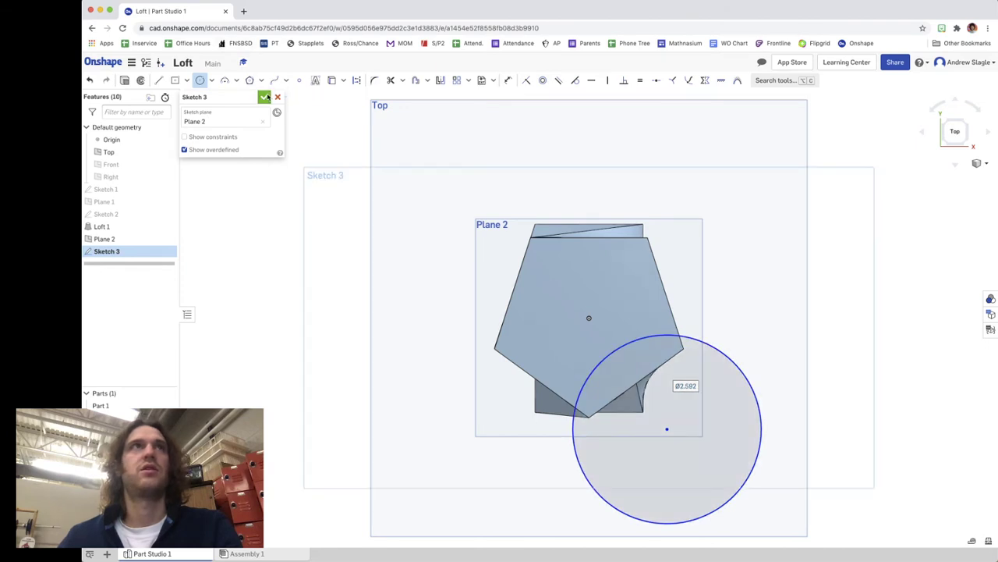
pyautogui.click(264, 96)
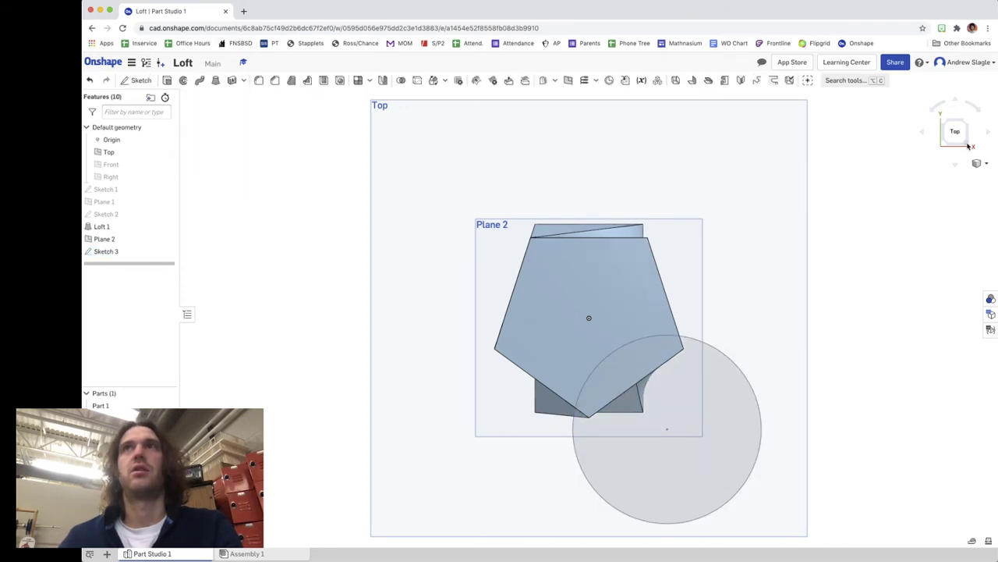
# Loft a new solid from the pentagonal top face to the circle above it and accept the feature.
pyautogui.click(964, 146)
pyautogui.hotkey('shift', '1')
pyautogui.moveTo(805, 320); pyautogui.dragTo(695, 336, button='right')
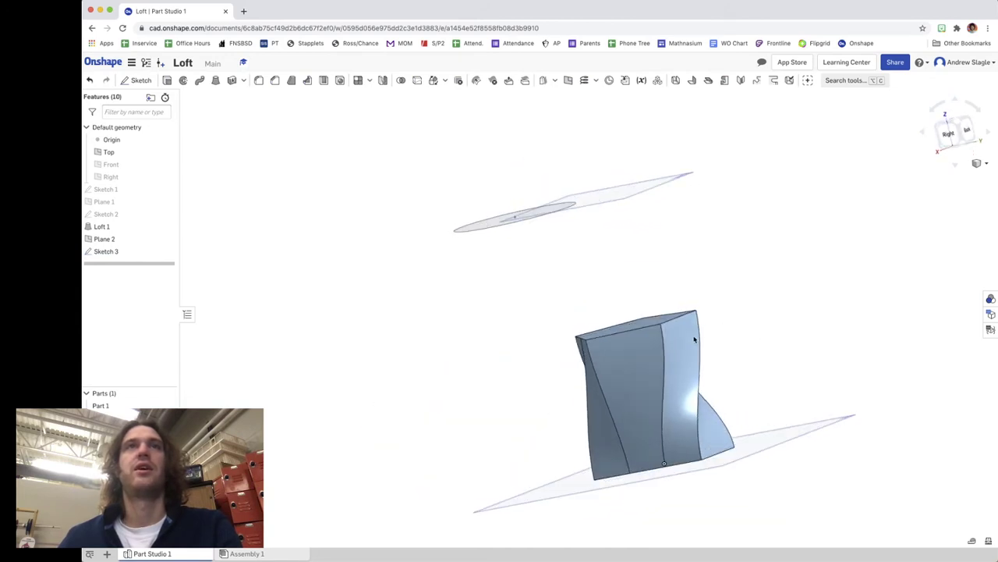
pyautogui.click(217, 82)
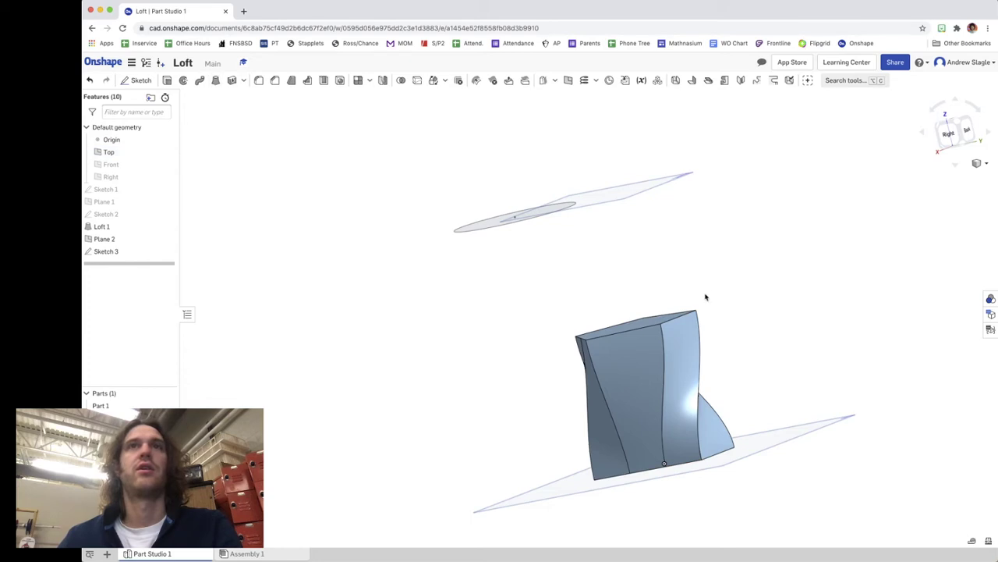
pyautogui.click(652, 326)
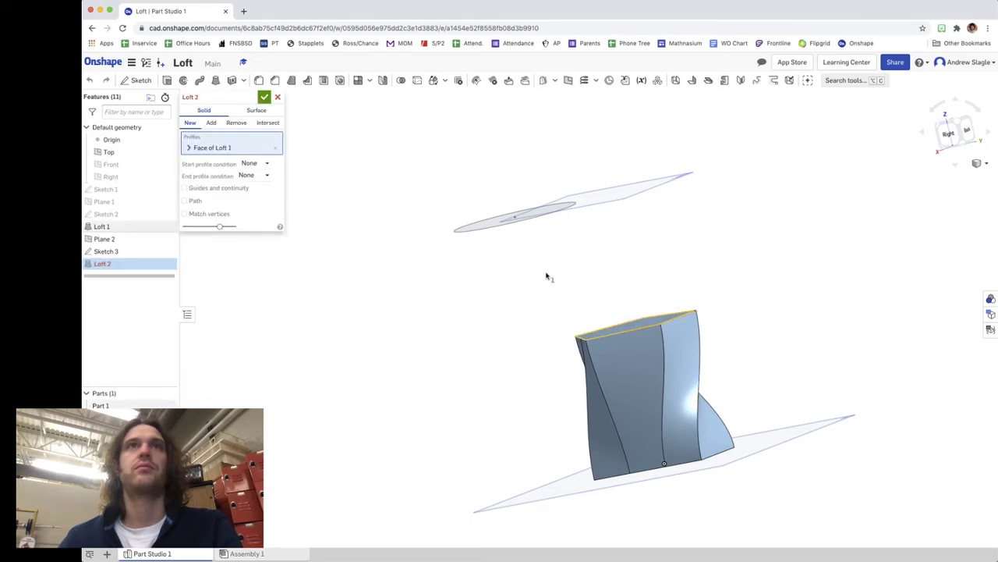
pyautogui.click(500, 227)
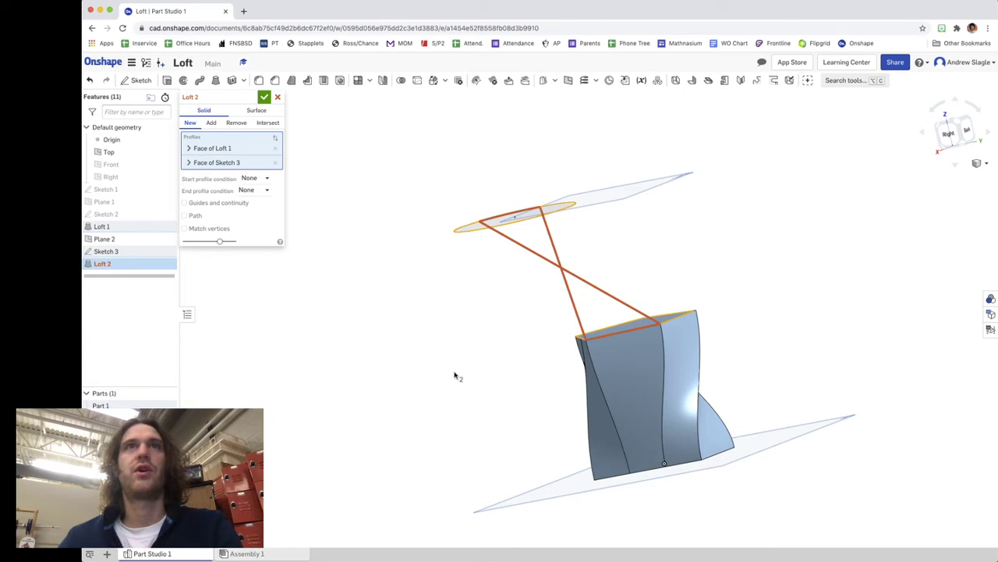
pyautogui.moveTo(493, 391); pyautogui.dragTo(486, 358, button='right')
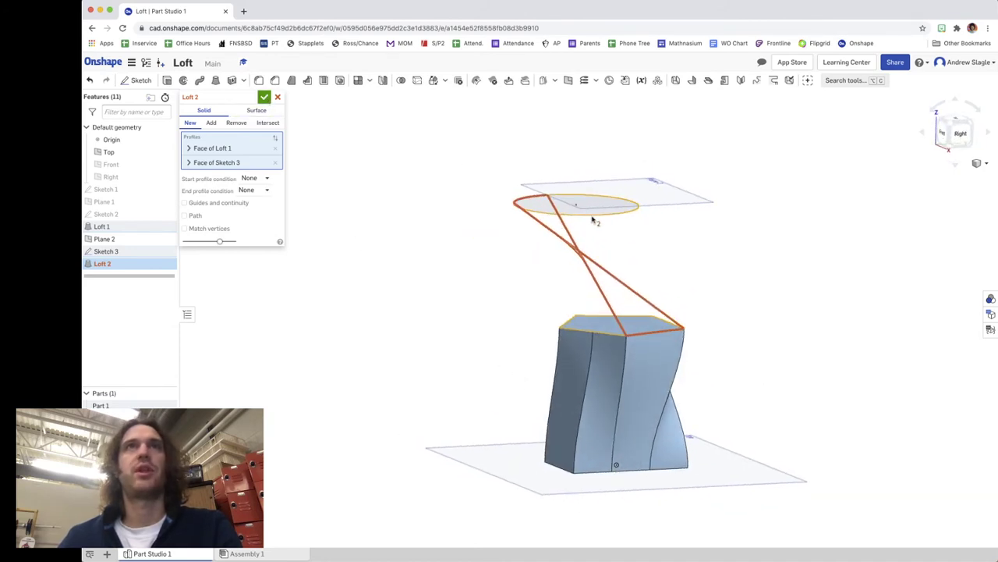
pyautogui.click(265, 97)
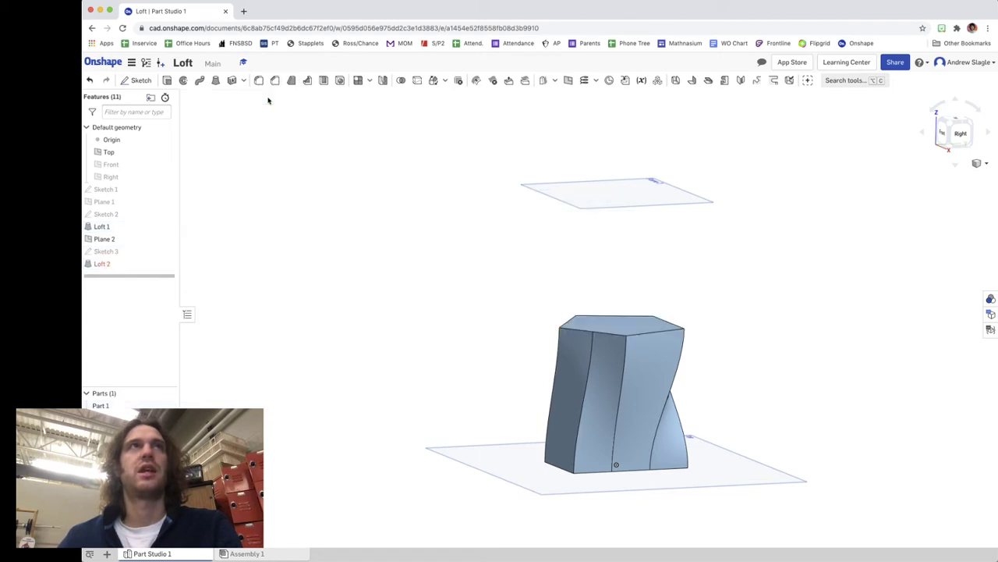
# Edit the circle's sketch to move its center slightly toward the middle of the upper plane, and accept the sketch.
pyautogui.click(111, 253)
pyautogui.doubleClick(111, 253)
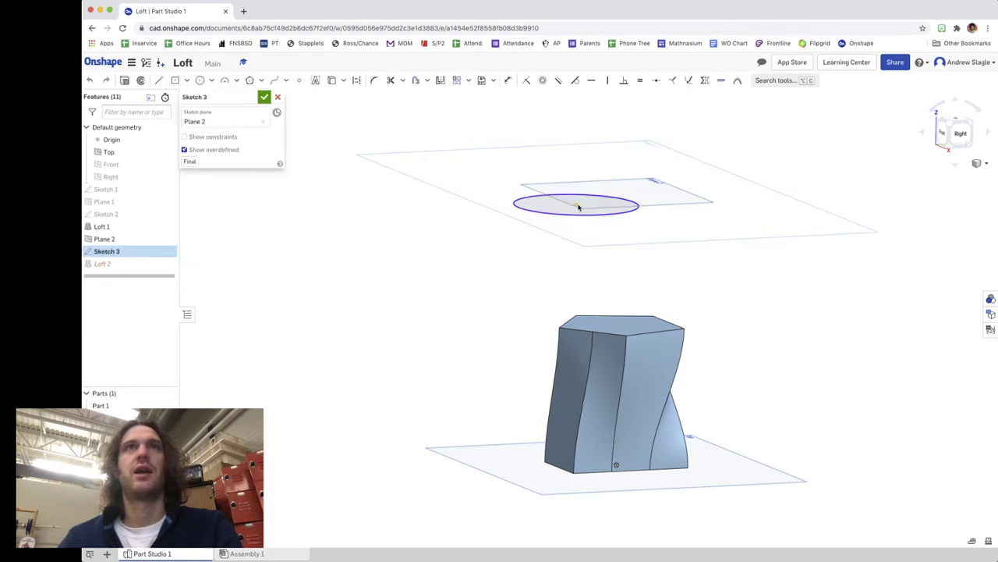
pyautogui.moveTo(578, 207); pyautogui.dragTo(585, 202)
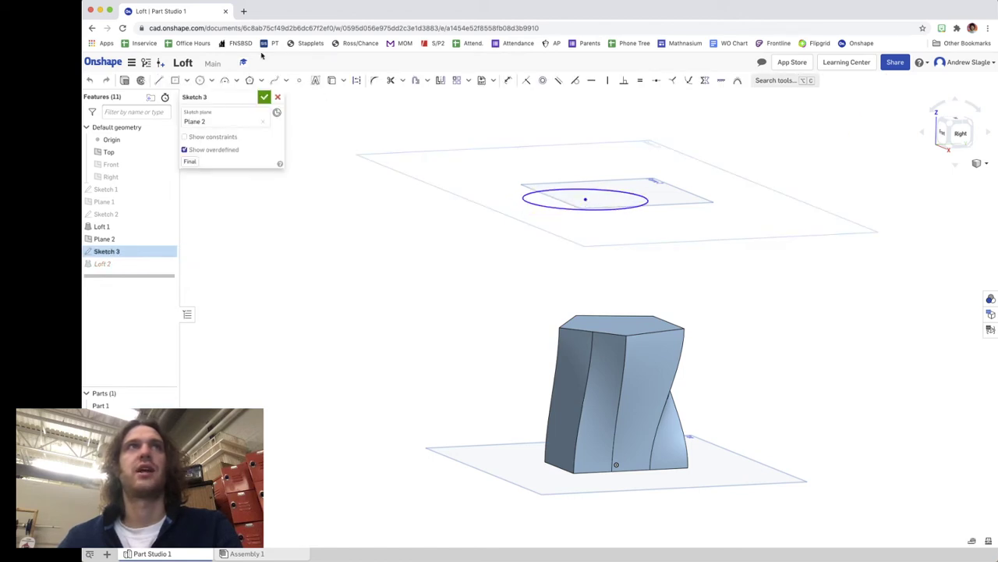
pyautogui.click(264, 97)
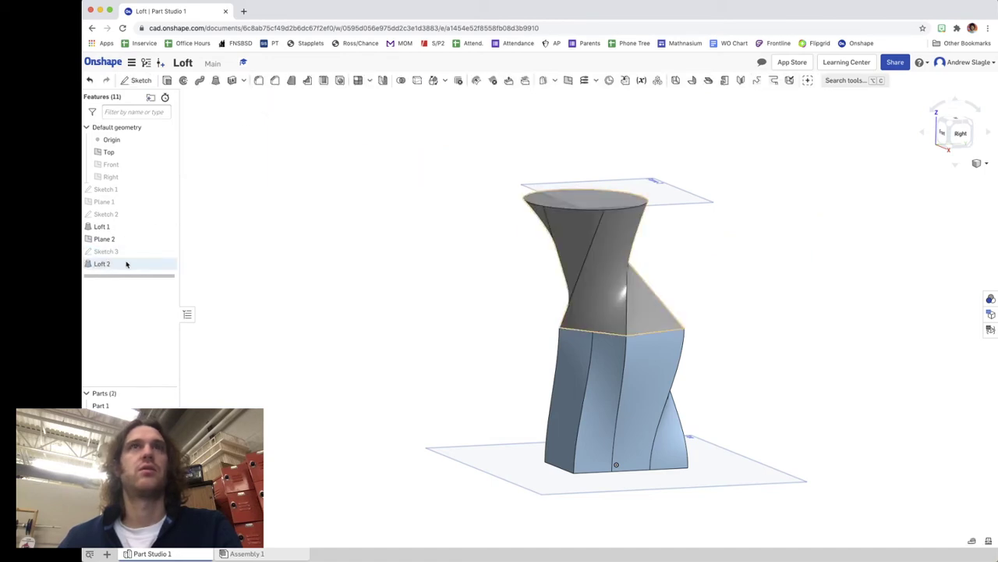
# Try to change the upper loft's operation from New to Add without choosing a merge scope, and accept it.
pyautogui.click(950, 128)
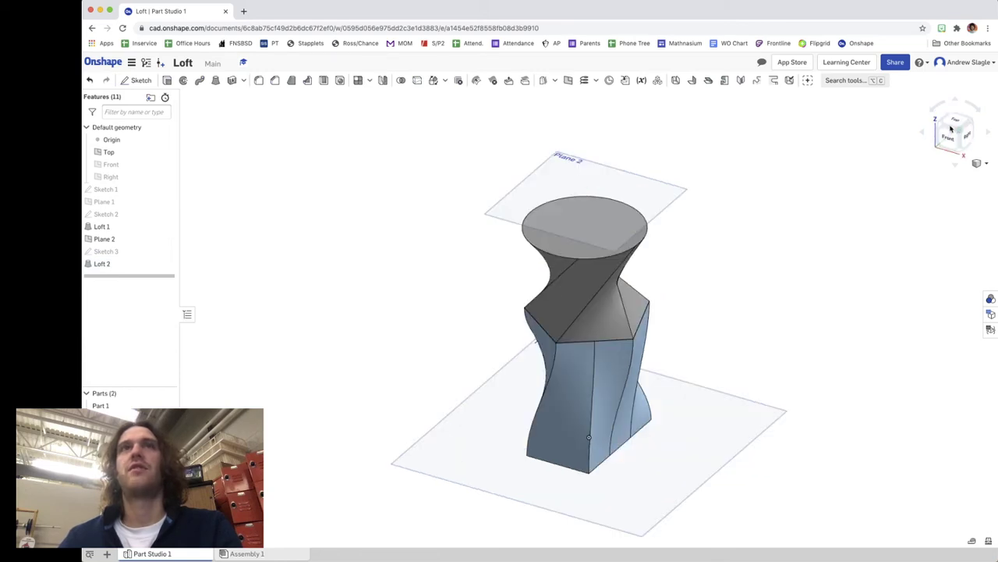
pyautogui.click(101, 264)
pyautogui.doubleClick(99, 267)
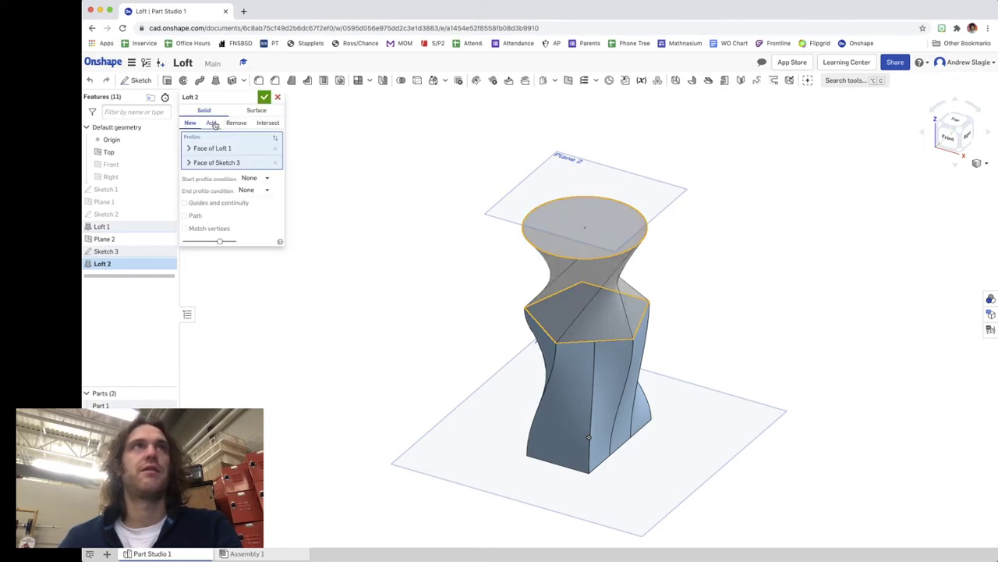
pyautogui.click(212, 123)
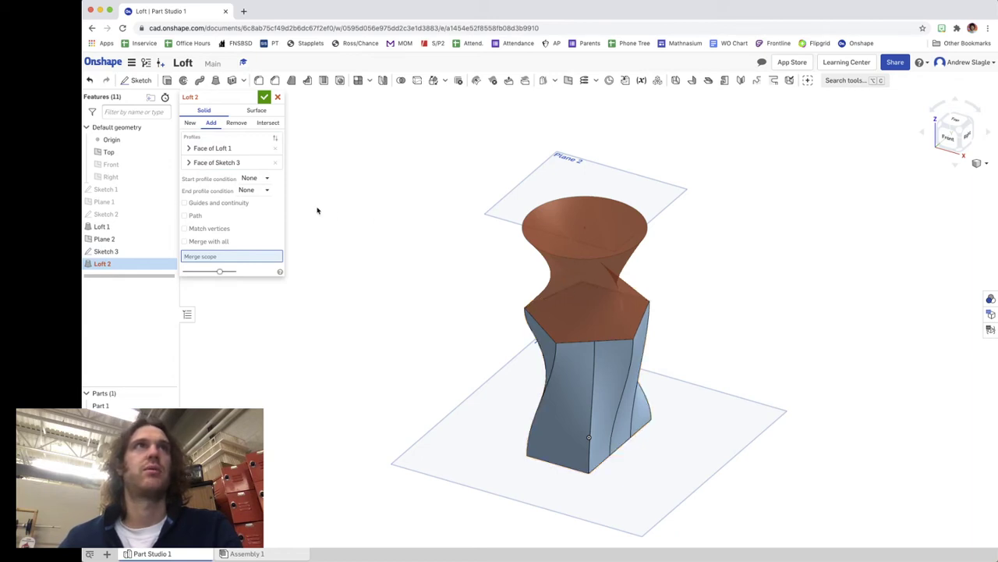
pyautogui.hotkey('shift', '1')
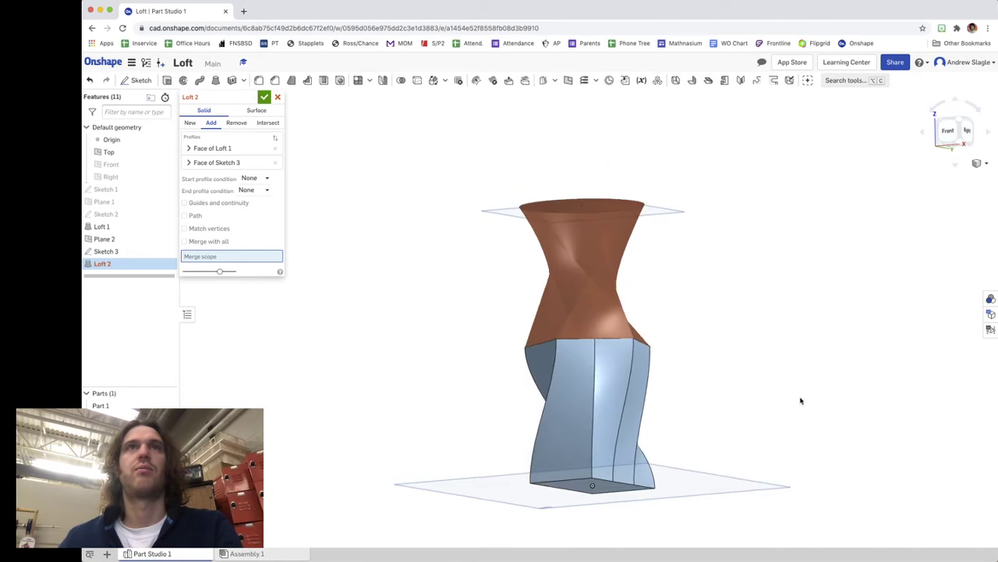
pyautogui.moveTo(798, 412); pyautogui.dragTo(758, 447, button='right')
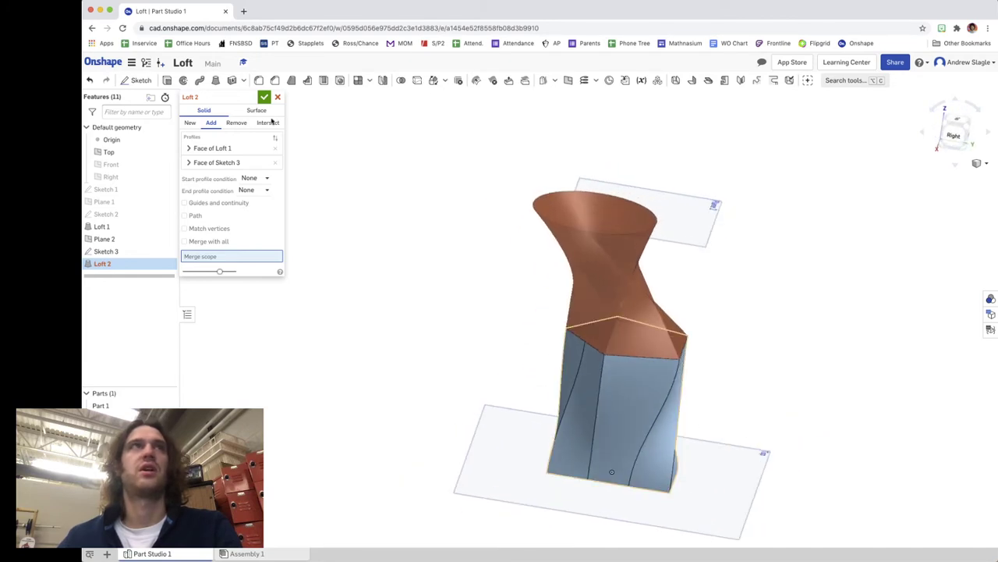
pyautogui.click(263, 97)
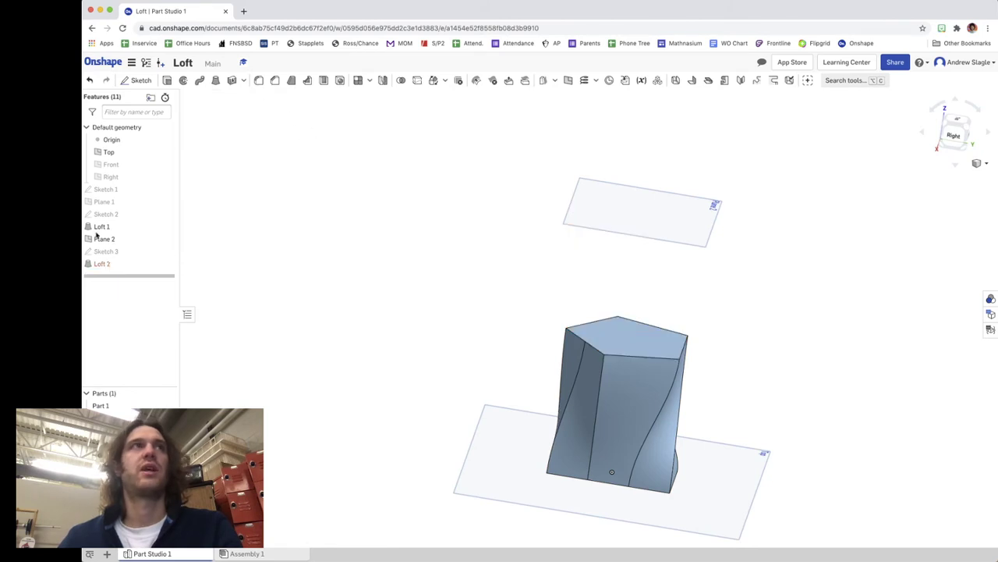
# Set the upper loft's operation back to New and accept the loft.
pyautogui.click(102, 264)
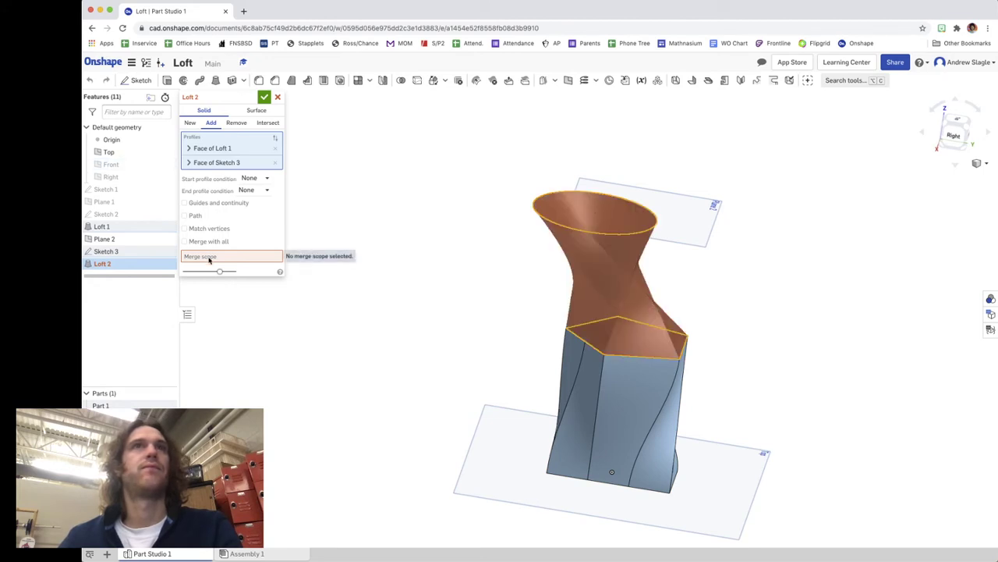
pyautogui.click(192, 124)
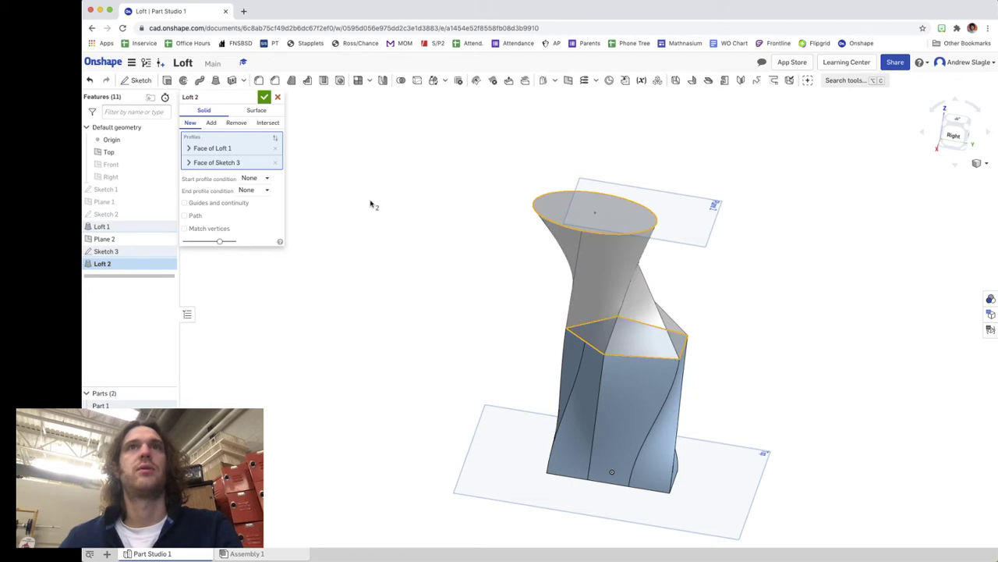
pyautogui.click(264, 97)
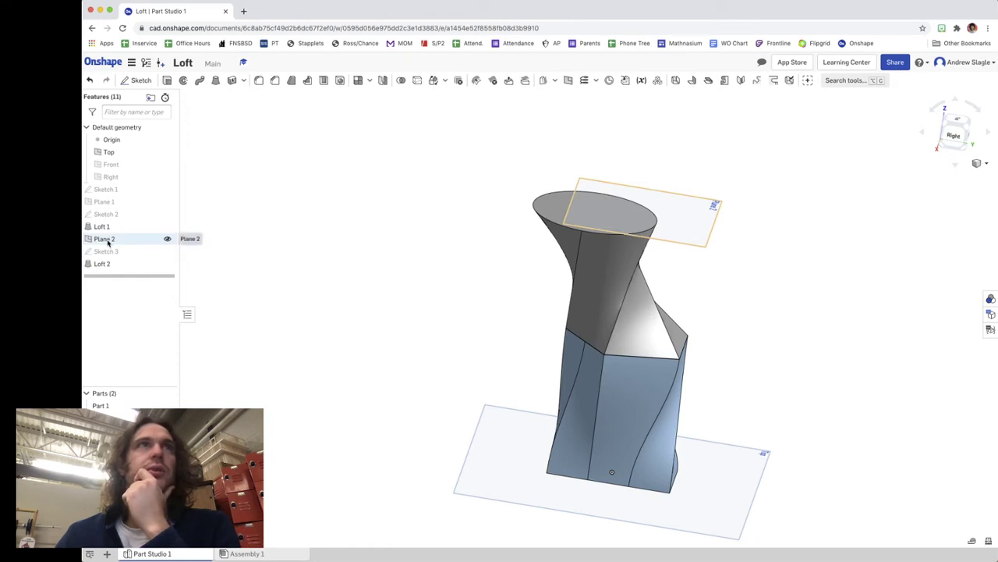
# Edit the circle's sketch to add a sketch point on the circle's front edge, and accept the sketch.
pyautogui.click(112, 254)
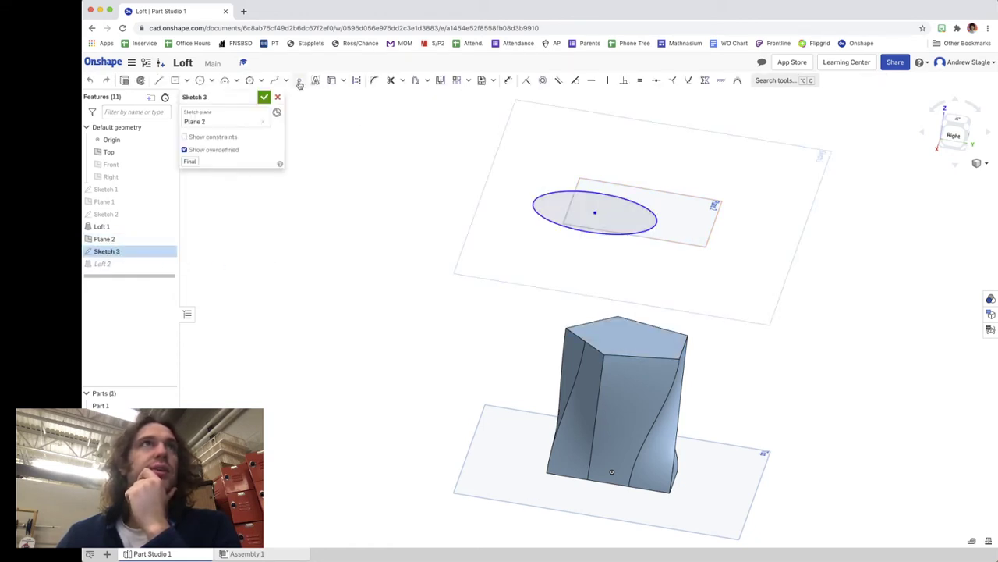
pyautogui.click(298, 80)
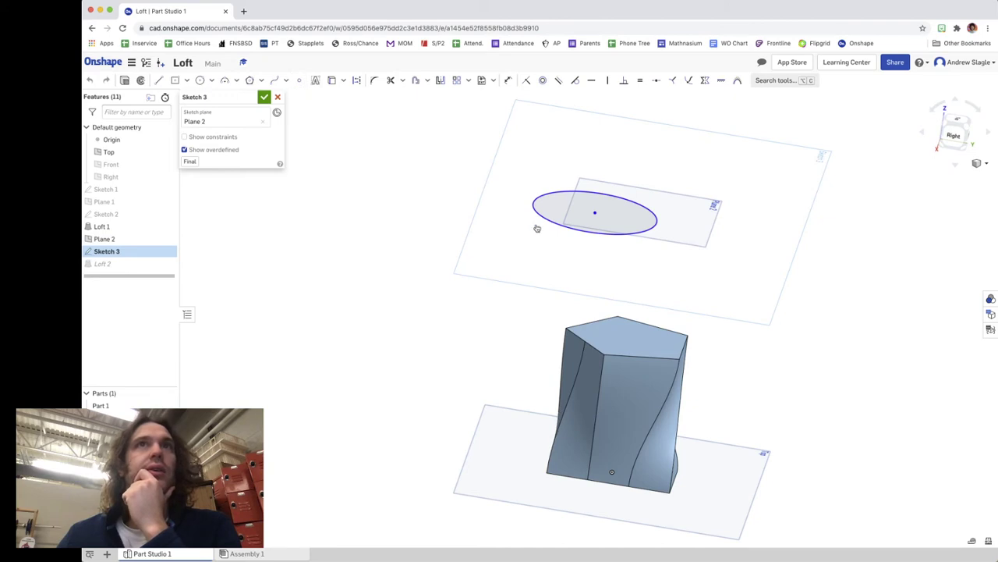
pyautogui.click(591, 232)
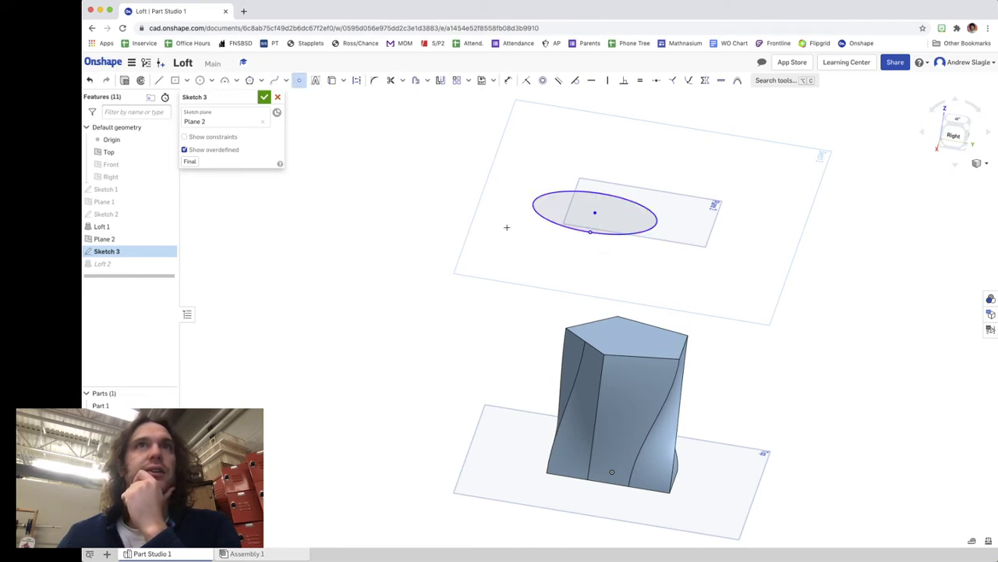
pyautogui.click(264, 97)
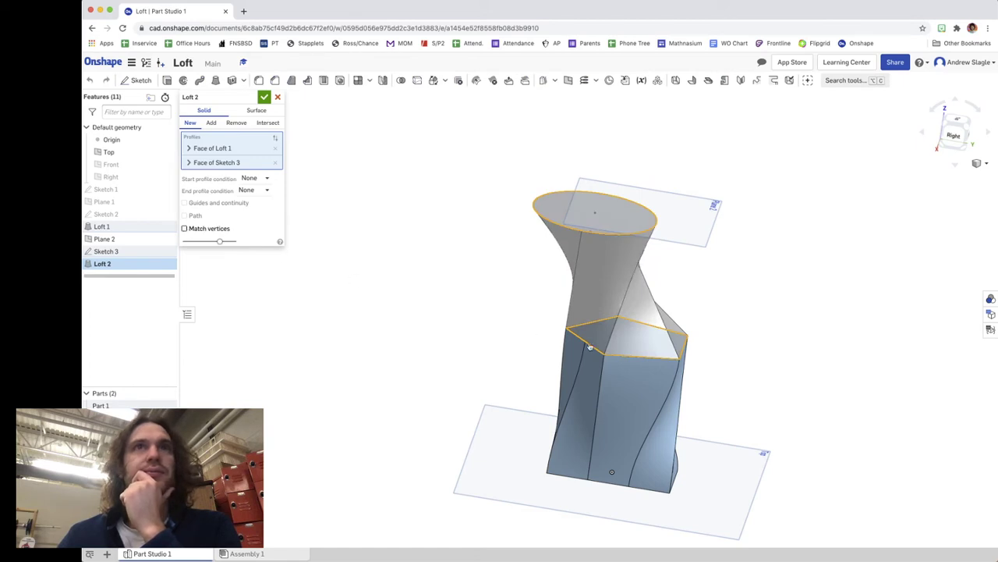
# In the upper loft, match the pentagon's front vertex to the circle's new point, set the start profile condition to Normal to profile, and accept.
pyautogui.click(592, 240)
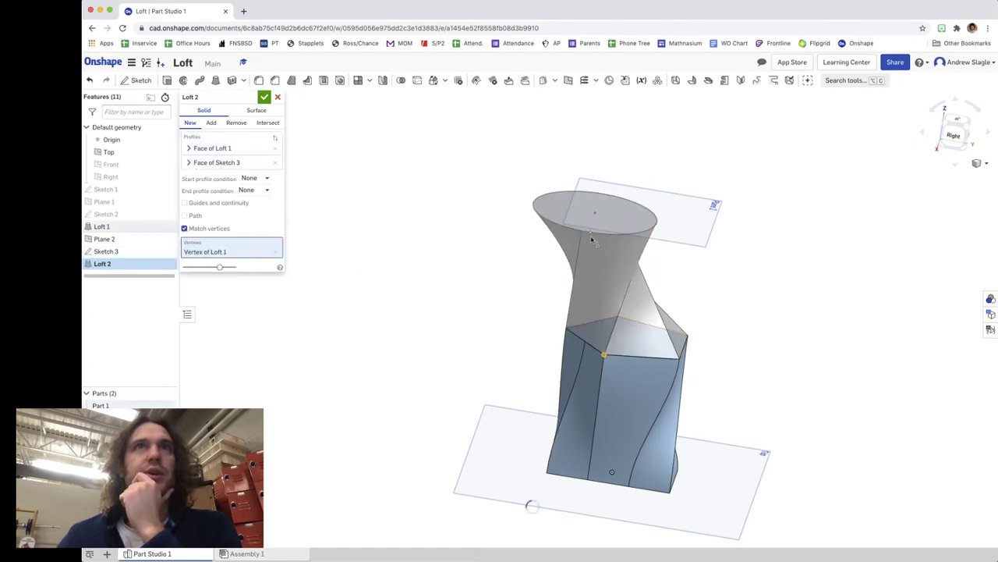
pyautogui.click(591, 232)
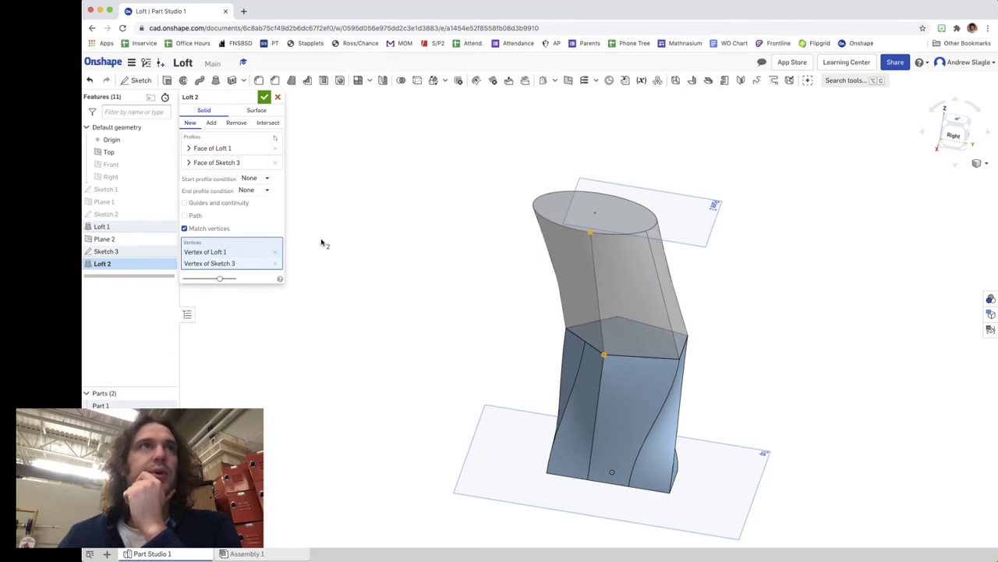
pyautogui.click(268, 182)
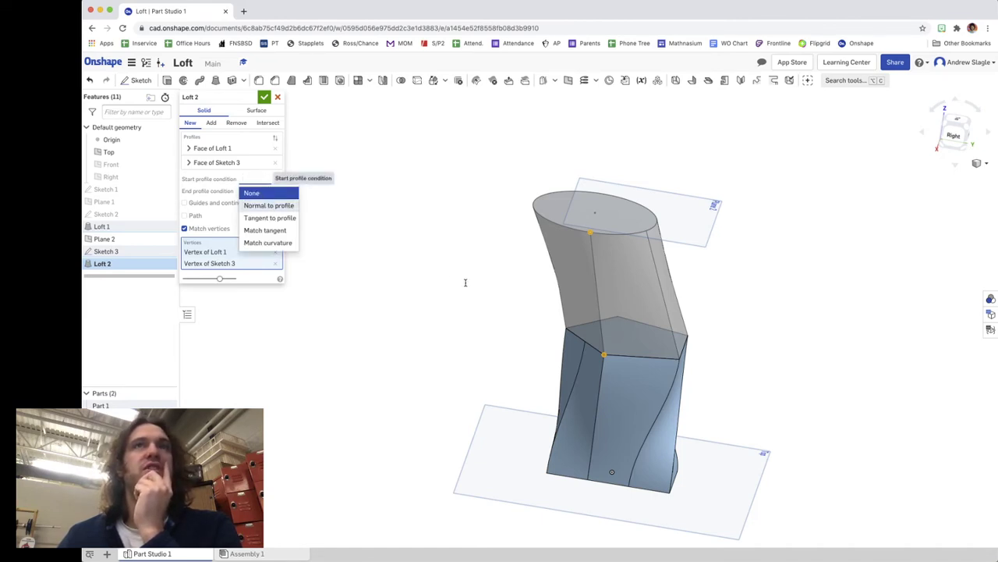
pyautogui.press('Down')
pyautogui.press('Return')
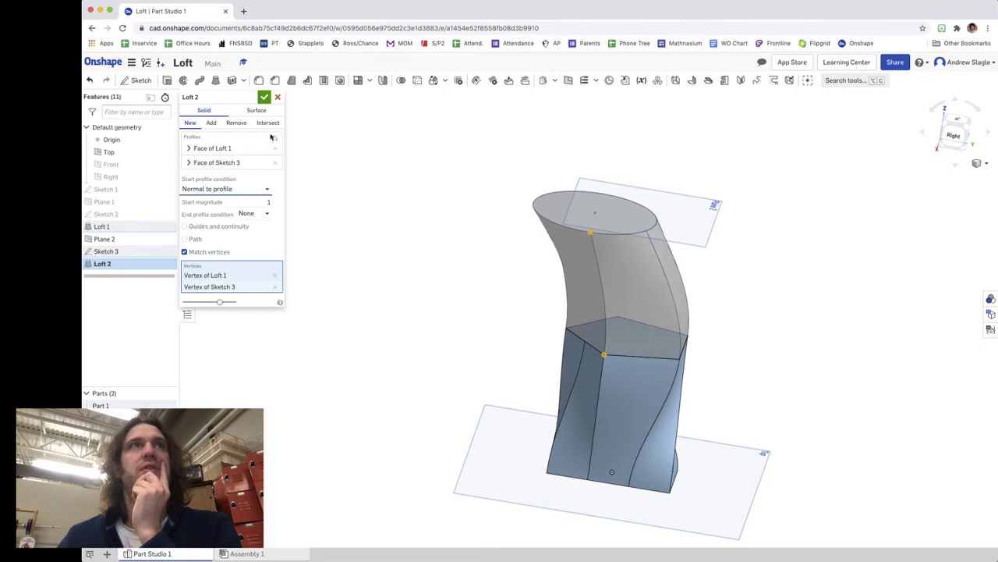
pyautogui.click(264, 96)
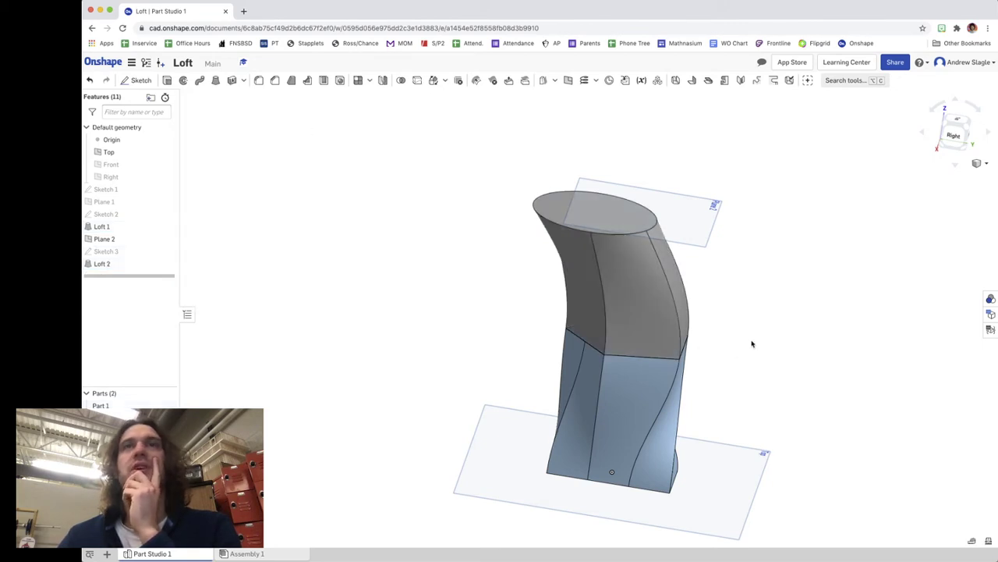
# Show the hidden Front plane alongside the two lofted solids.
pyautogui.moveTo(945, 125); pyautogui.dragTo(933, 135)
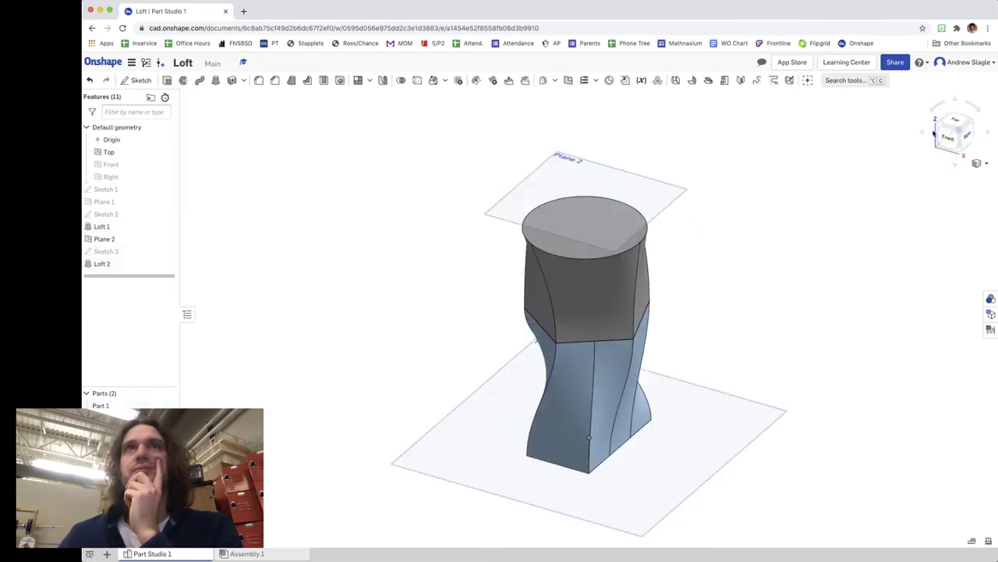
pyautogui.moveTo(790, 347); pyautogui.dragTo(812, 418, button='right')
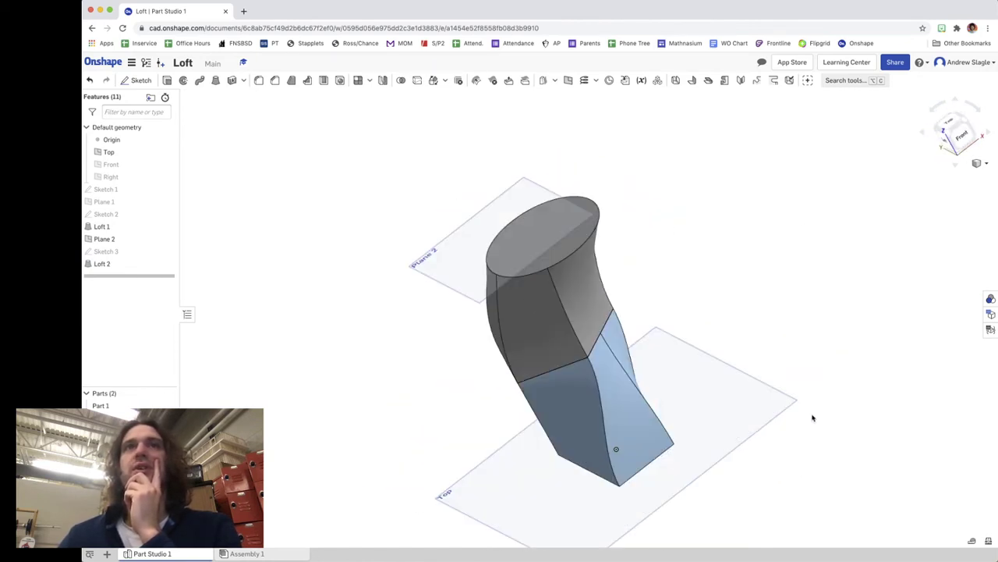
pyautogui.click(967, 121)
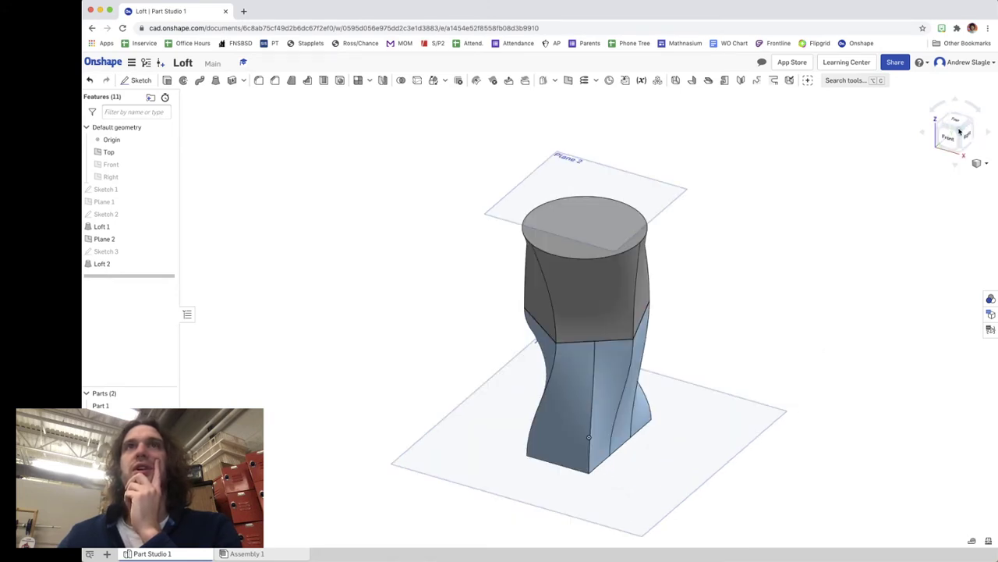
pyautogui.moveTo(829, 417); pyautogui.dragTo(791, 412, button='right')
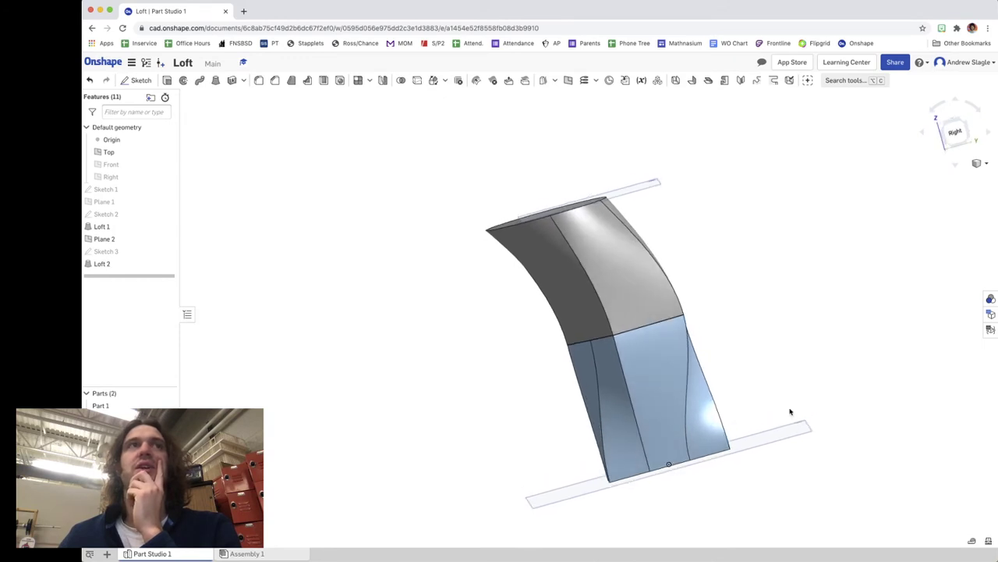
pyautogui.click(168, 164)
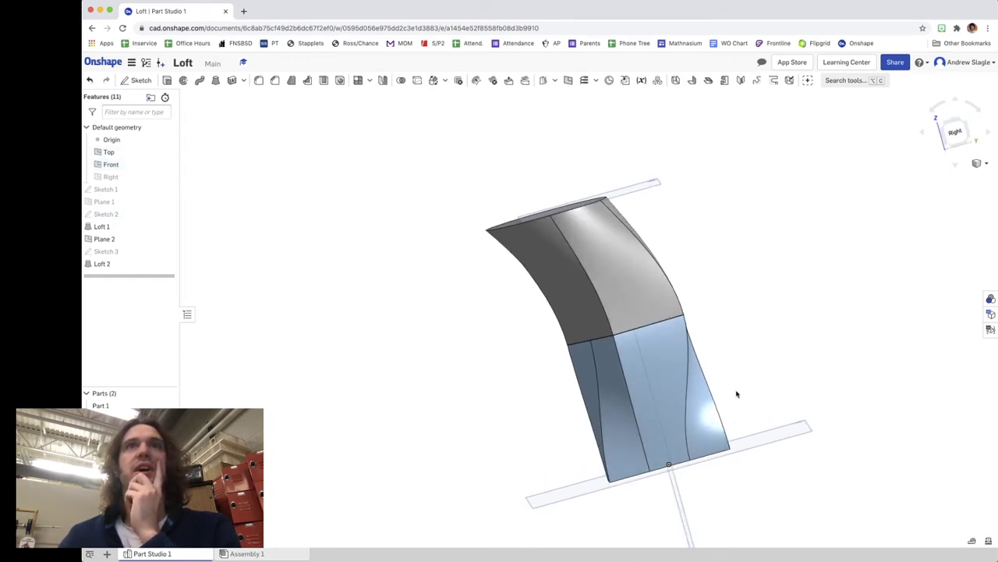
pyautogui.moveTo(736, 394); pyautogui.dragTo(757, 390, button='right')
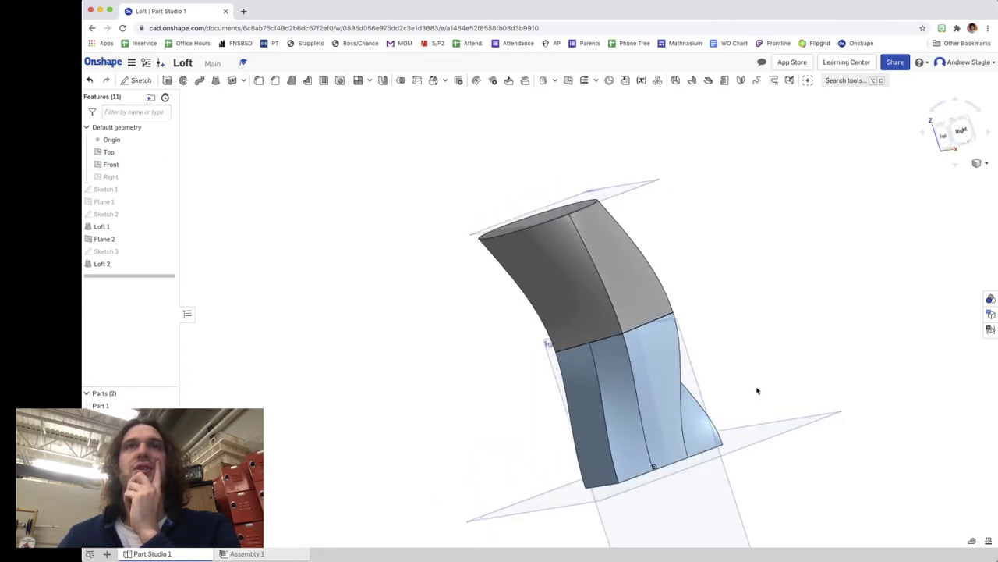
pyautogui.click(948, 125)
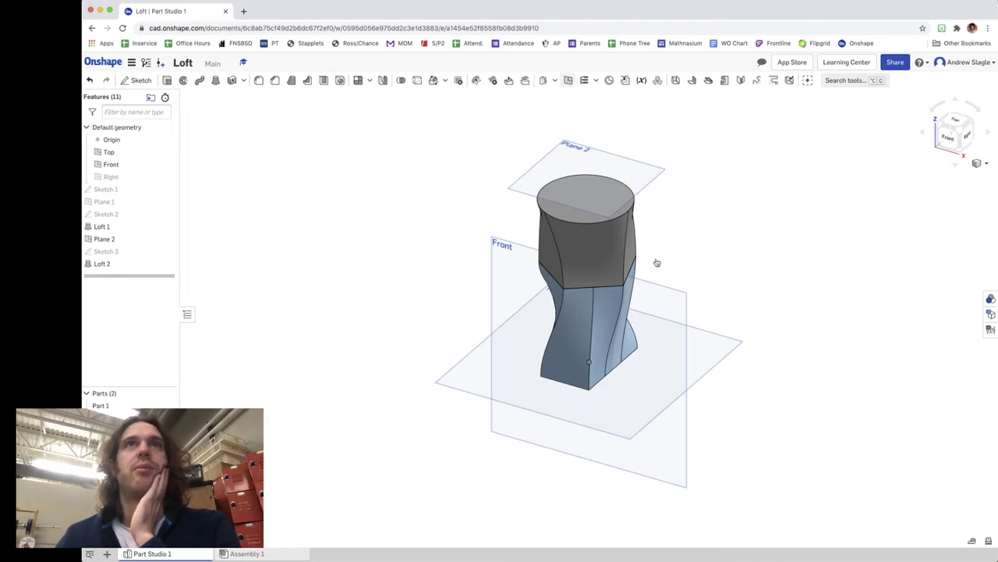
# Create a plane offset about 4.4 in from the Front plane, out in front of the lofted solids, and accept it.
pyautogui.click(674, 295)
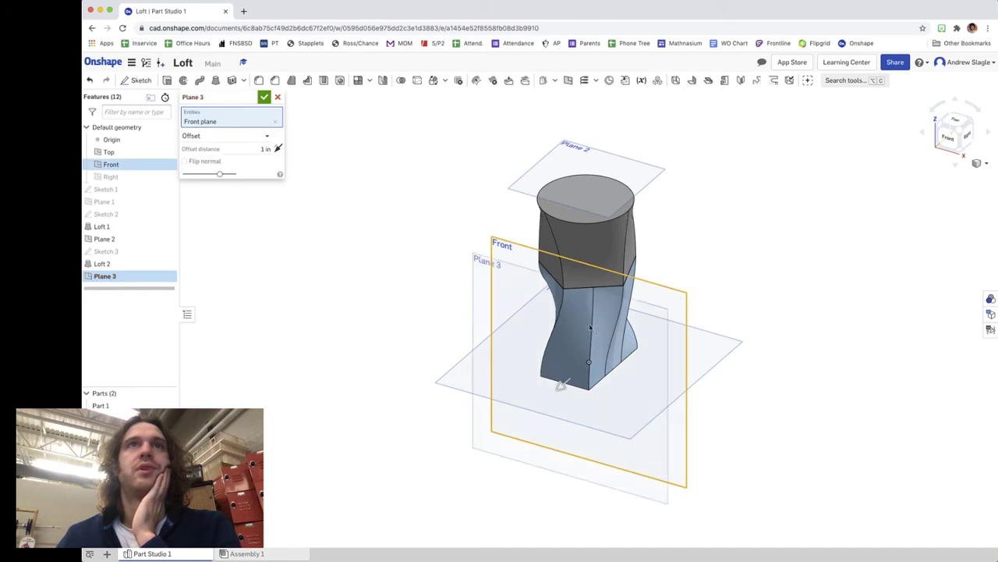
pyautogui.moveTo(560, 385); pyautogui.dragTo(524, 421)
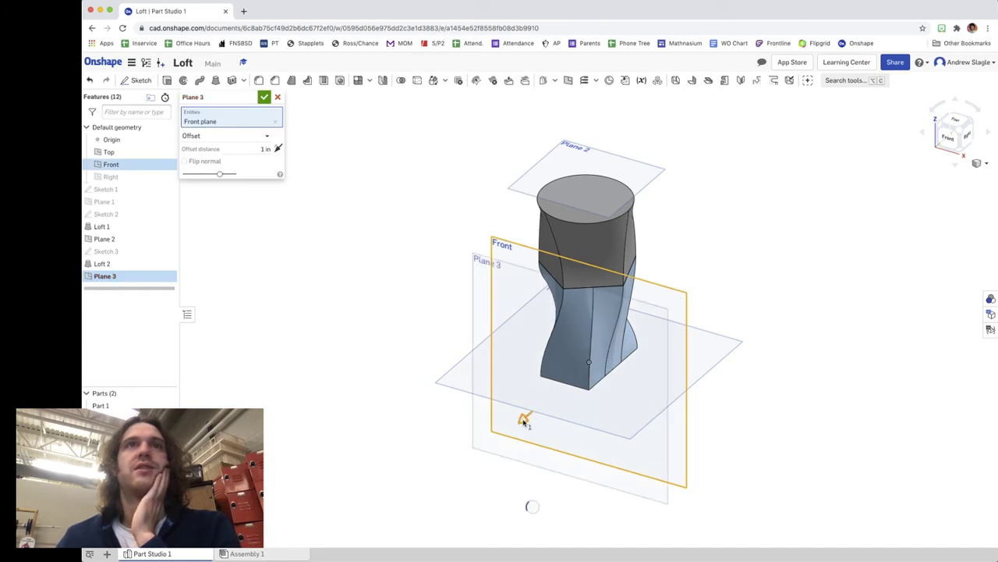
pyautogui.rightClick(525, 420)
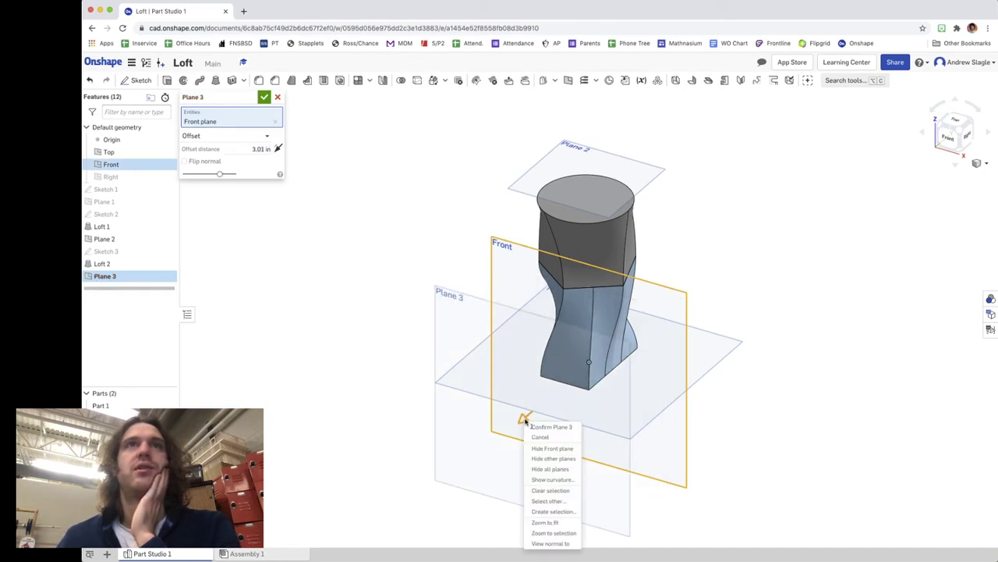
pyautogui.press('Escape')
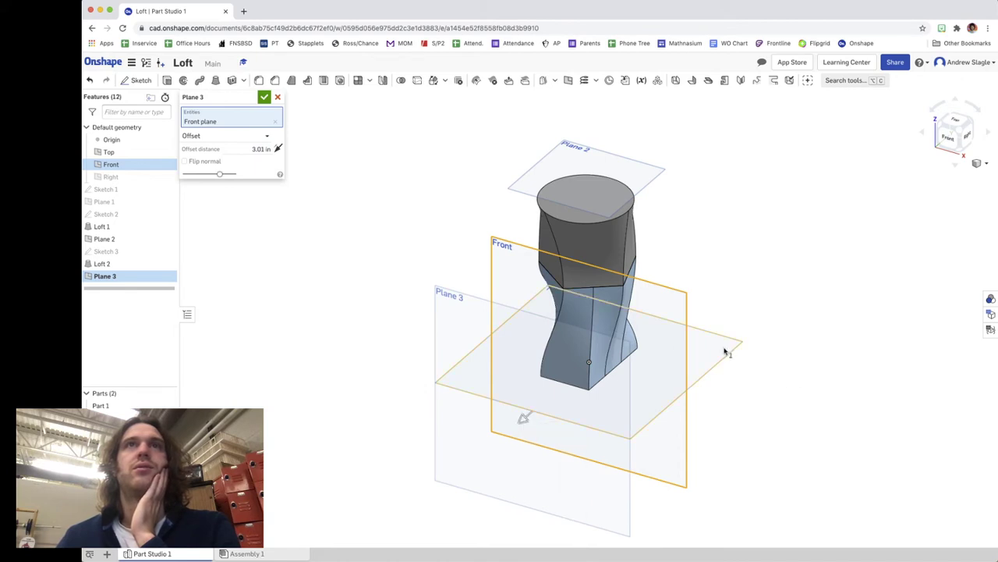
pyautogui.moveTo(818, 417); pyautogui.dragTo(789, 410, button='right')
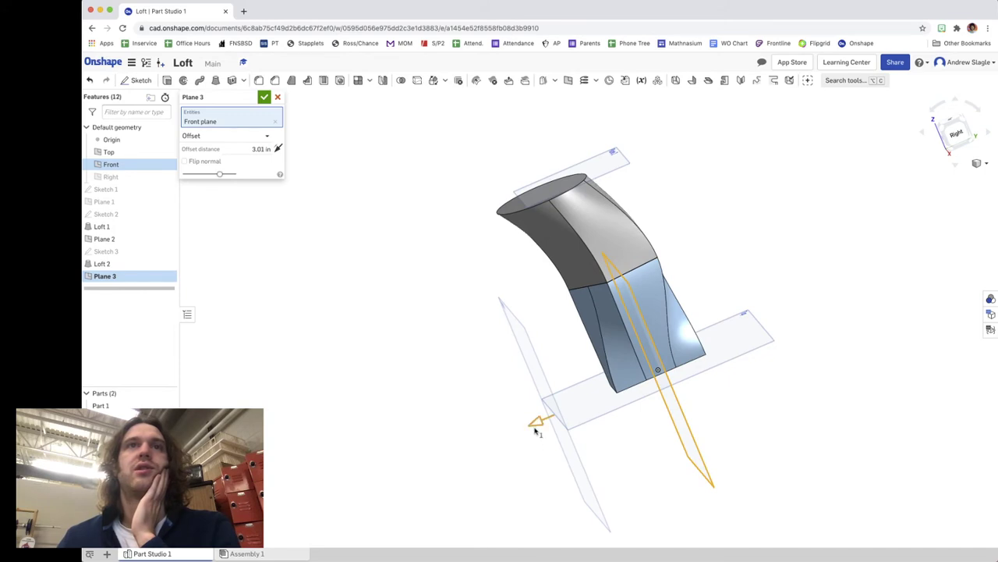
pyautogui.moveTo(536, 427); pyautogui.dragTo(493, 458)
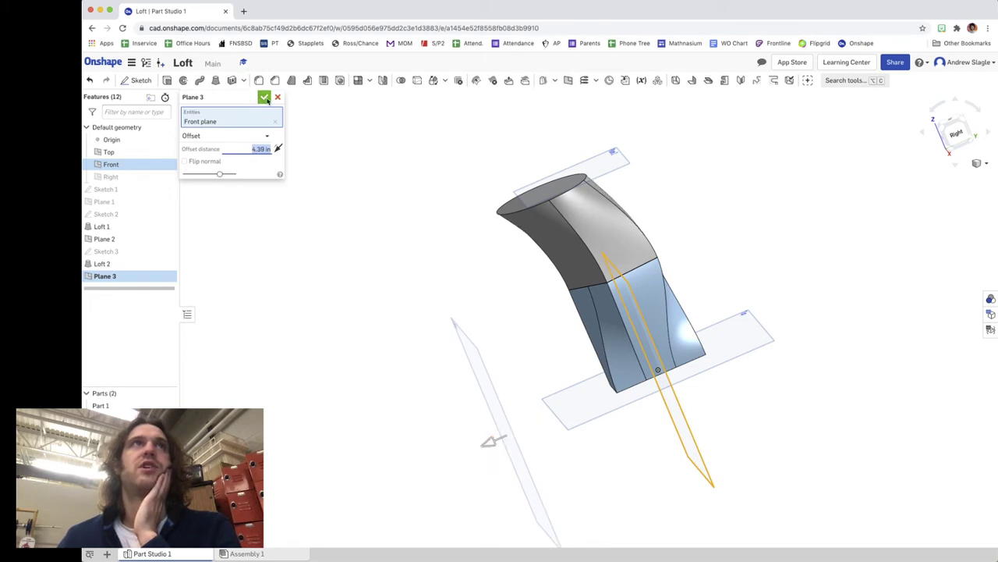
pyautogui.click(267, 99)
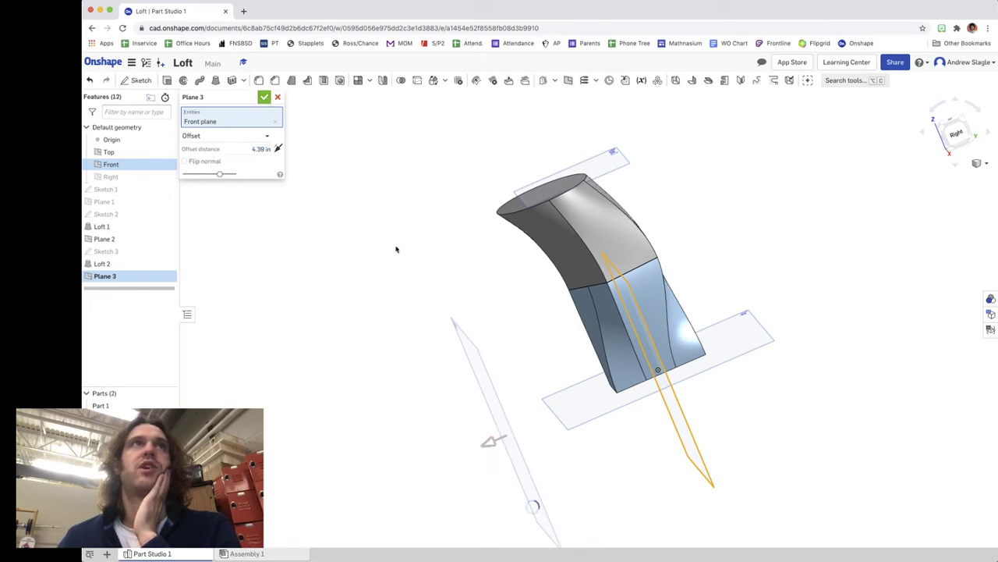
# Start a new sketch on the plane offset from the Front plane.
pyautogui.click(480, 353)
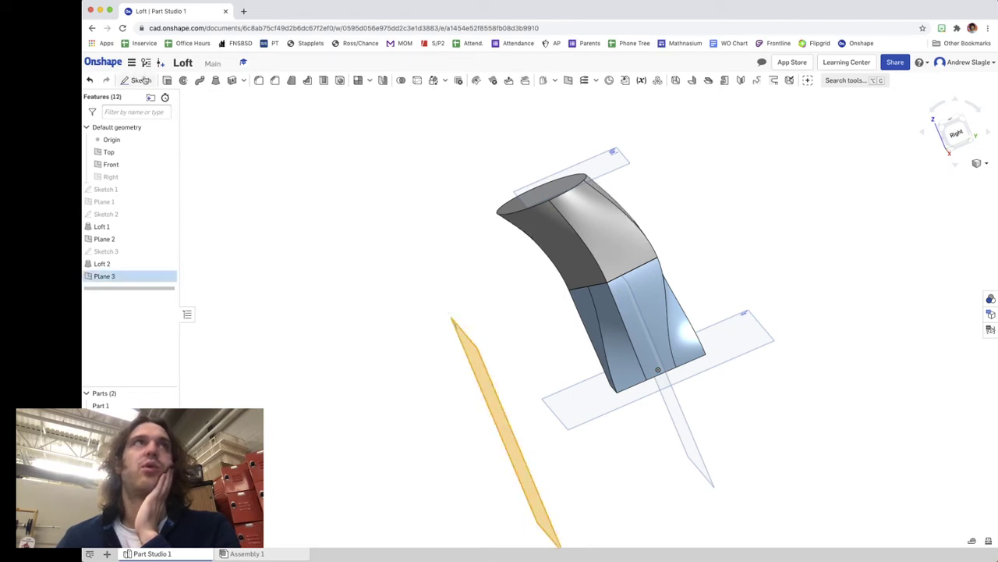
pyautogui.hotkey('shift', 's')
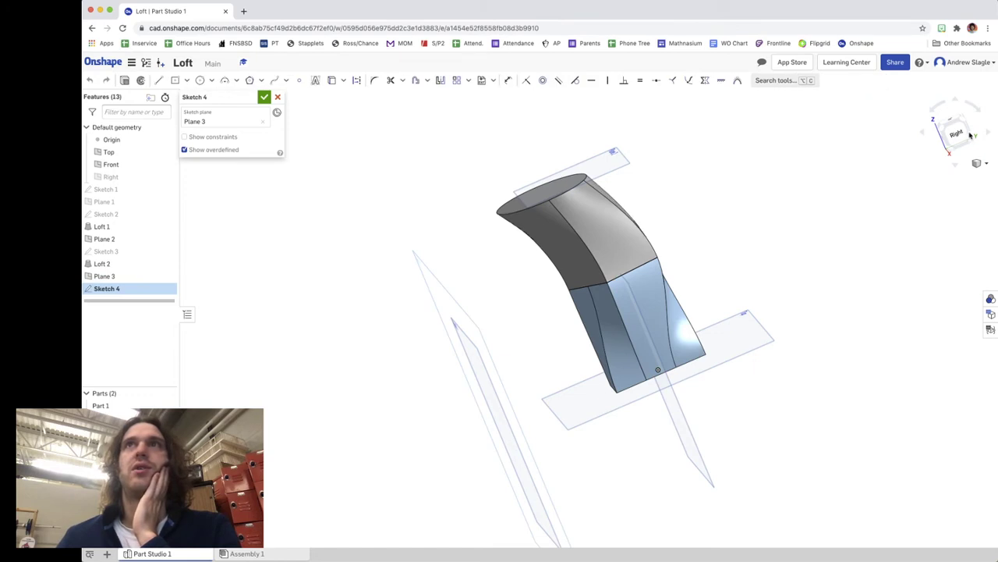
pyautogui.click(946, 133)
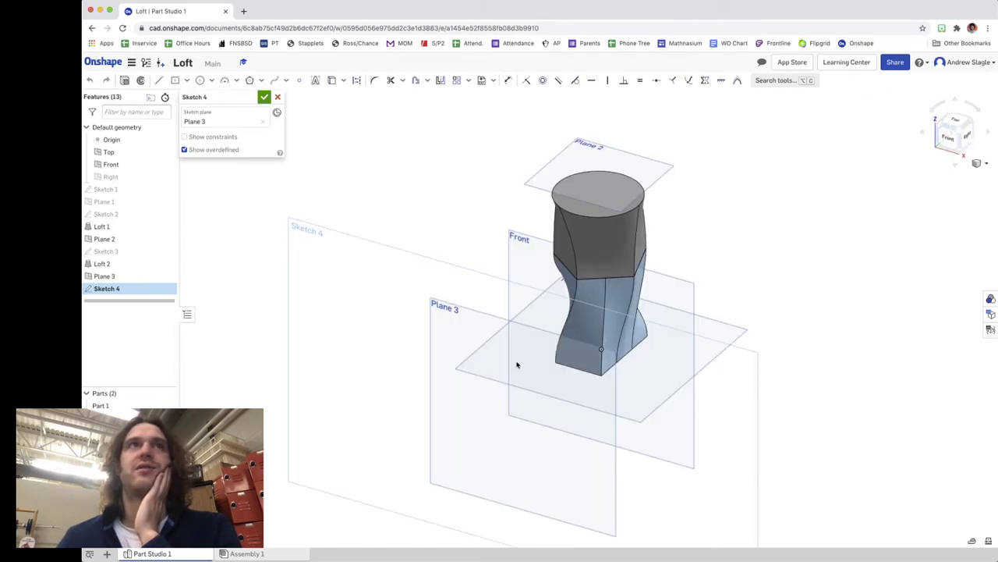
pyautogui.moveTo(706, 266); pyautogui.dragTo(686, 251, button='right')
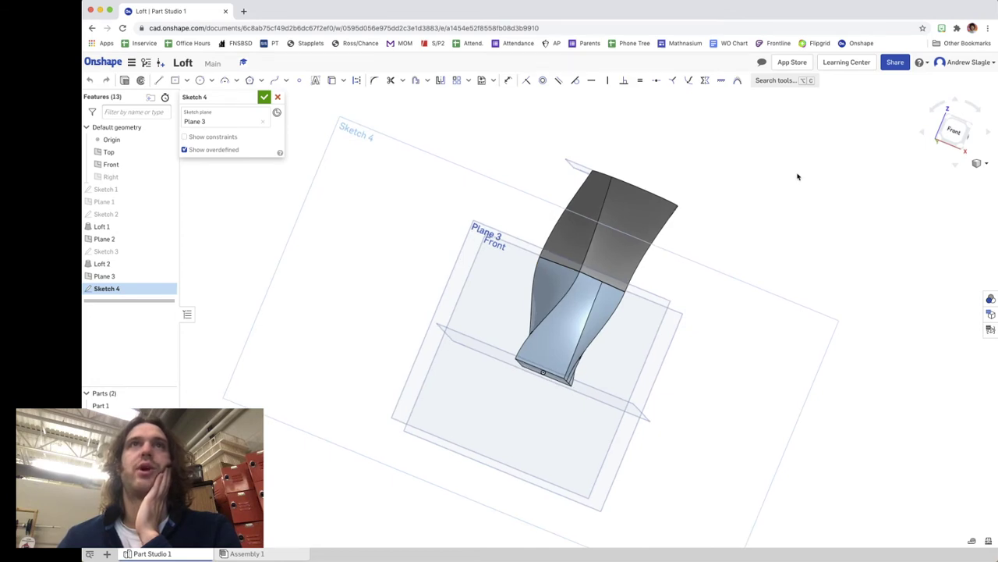
pyautogui.moveTo(797, 176)
pyautogui.mouseDown(button='right')
pyautogui.moveTo(798, 202)
pyautogui.moveTo(747, 234)
pyautogui.moveTo(787, 170)
pyautogui.mouseUp(button='right')
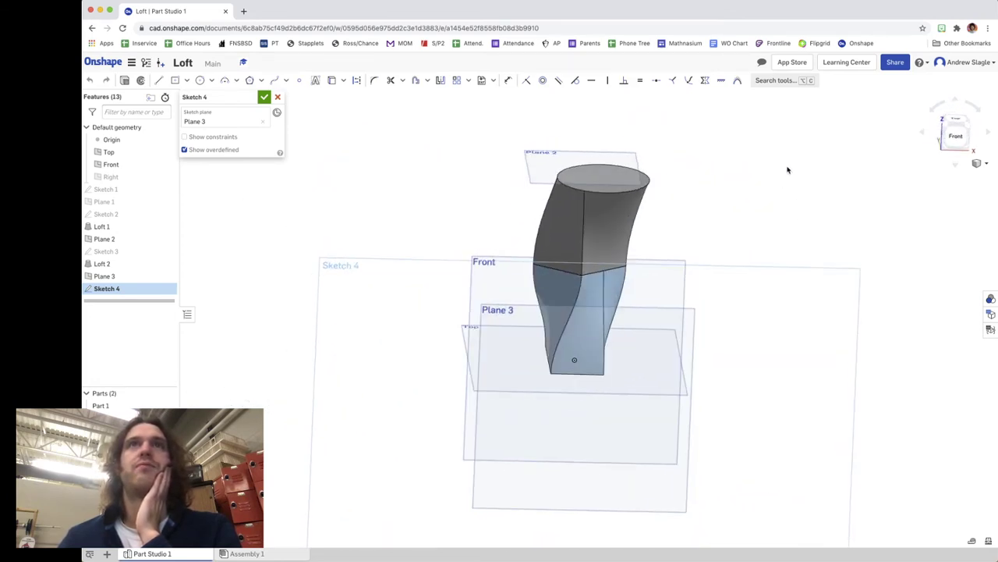
pyautogui.click(957, 132)
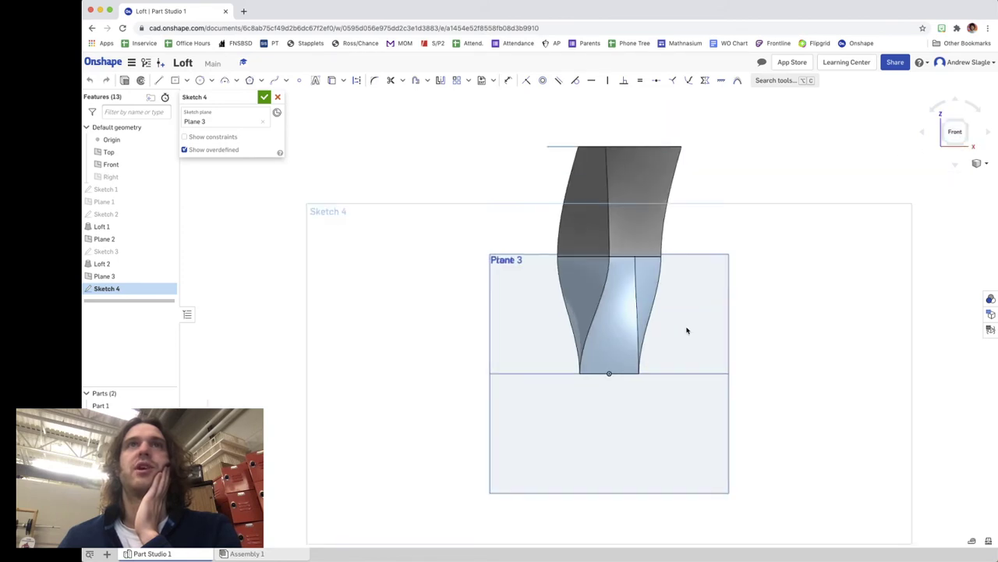
# Sketch a center-point circle about 2.7 in in diameter, higher than the lofted solids and slightly off their axis.
pyautogui.scroll(-5, 687, 330)
pyautogui.moveTo(720, 227)
pyautogui.mouseDown(button='right')
pyautogui.moveTo(710, 263)
pyautogui.moveTo(725, 229)
pyautogui.mouseUp(button='right')
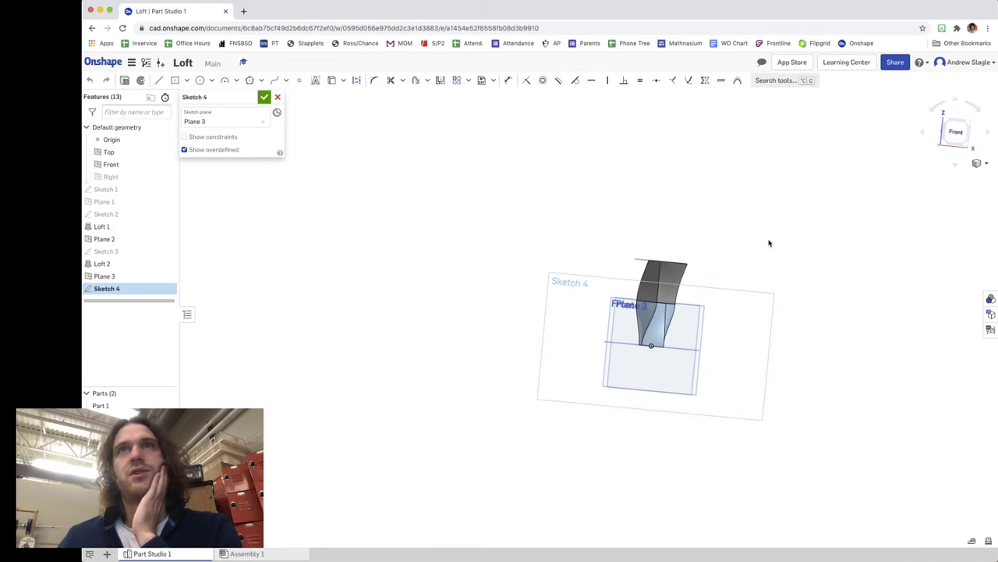
pyautogui.click(940, 142)
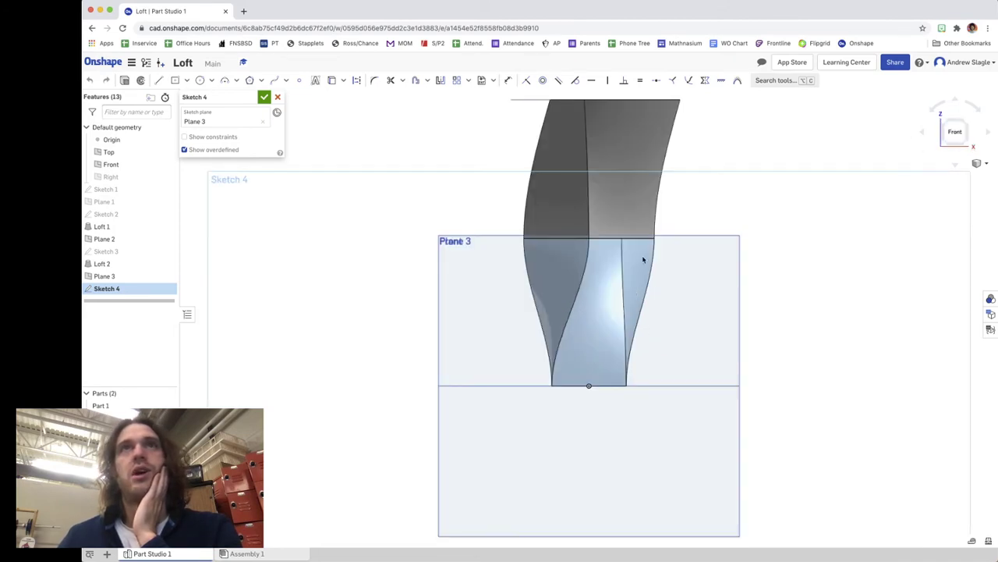
pyautogui.scroll(-1, 647, 219)
pyautogui.moveTo(647, 219); pyautogui.dragTo(606, 360, button='middle')
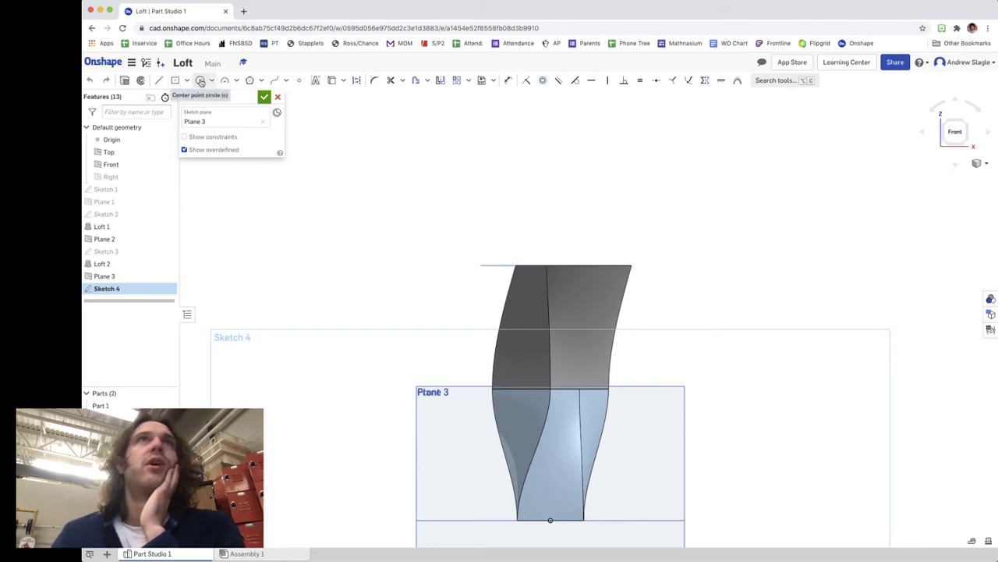
pyautogui.click(201, 81)
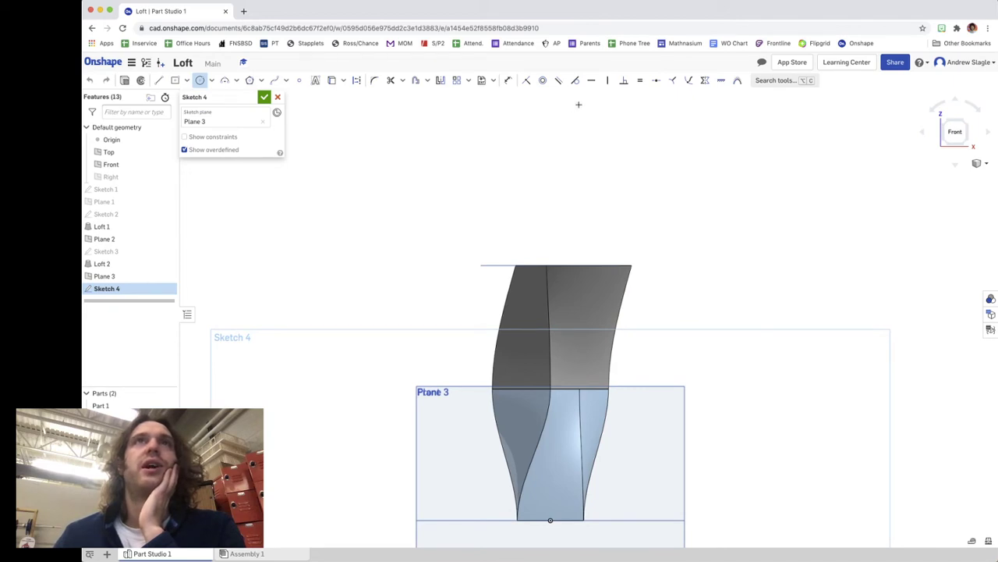
pyautogui.click(578, 99)
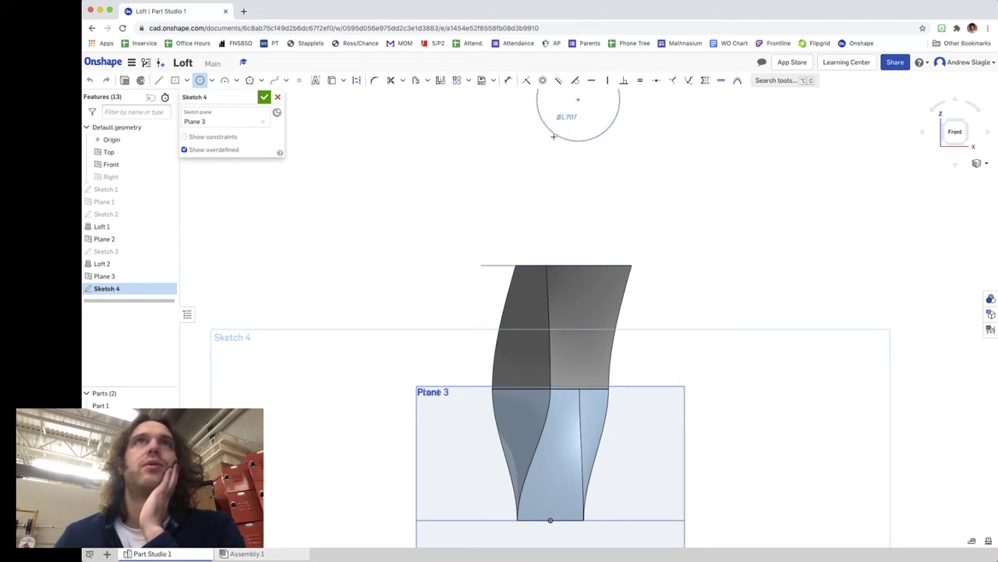
pyautogui.click(545, 151)
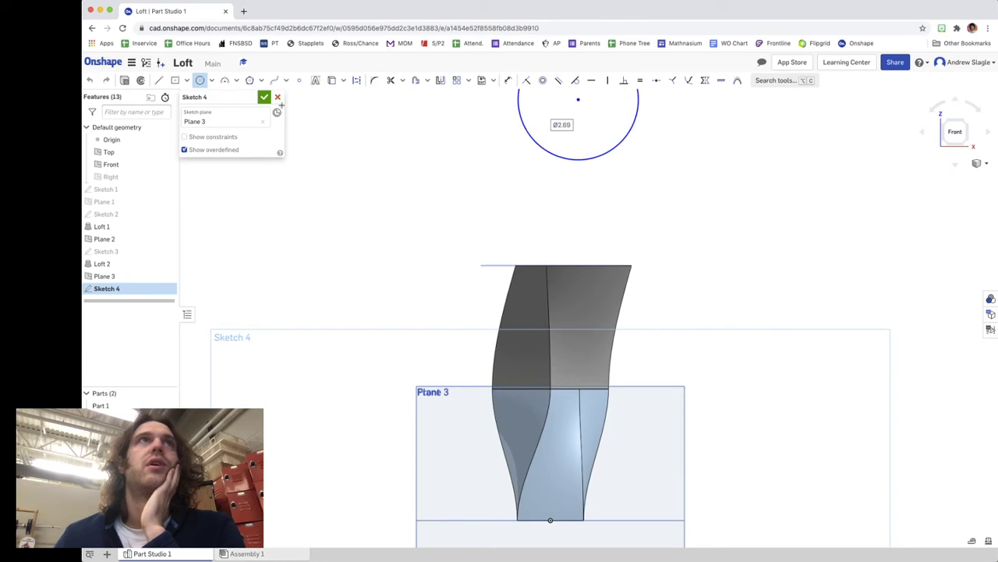
# Finish the circle sketch and create a new solid loft from the upper solid's circular end face to that circle.
pyautogui.click(955, 129)
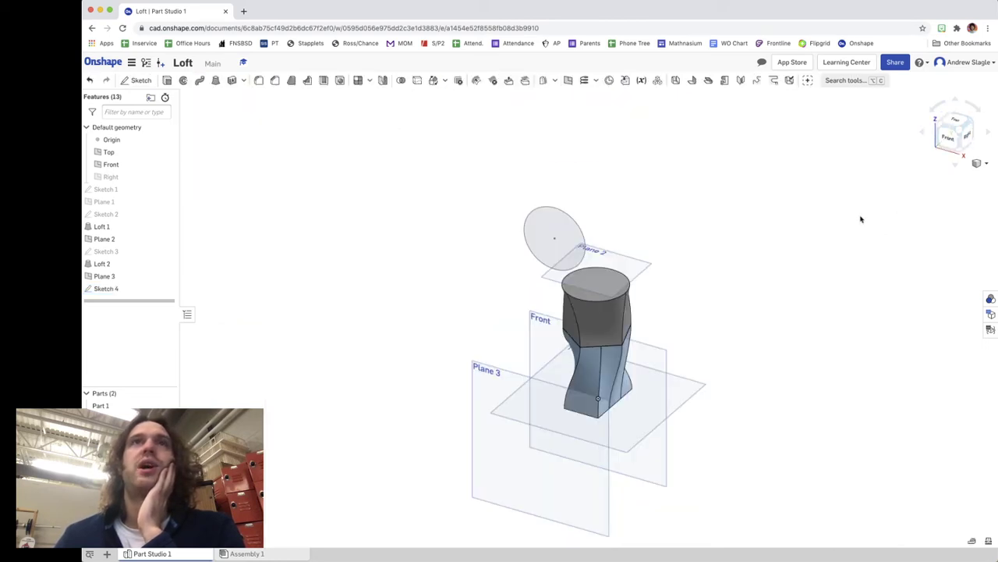
pyautogui.moveTo(861, 218); pyautogui.dragTo(798, 236, button='right')
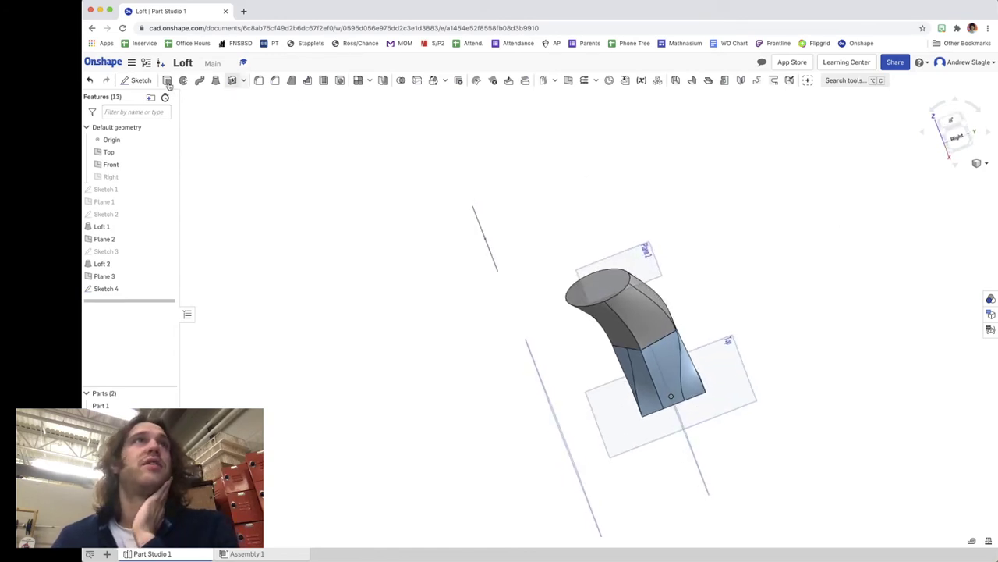
pyautogui.rightClick(219, 82)
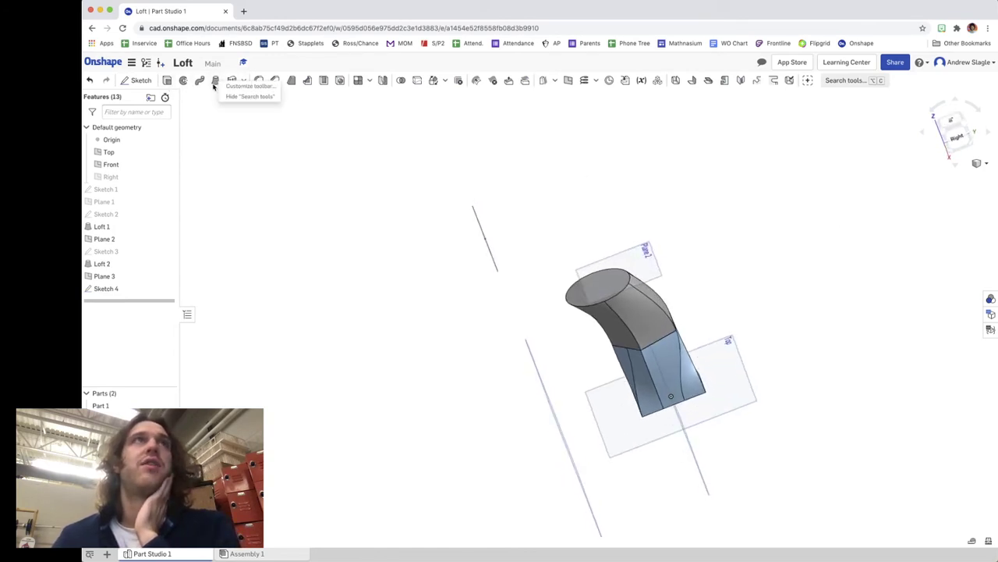
pyautogui.click(215, 82)
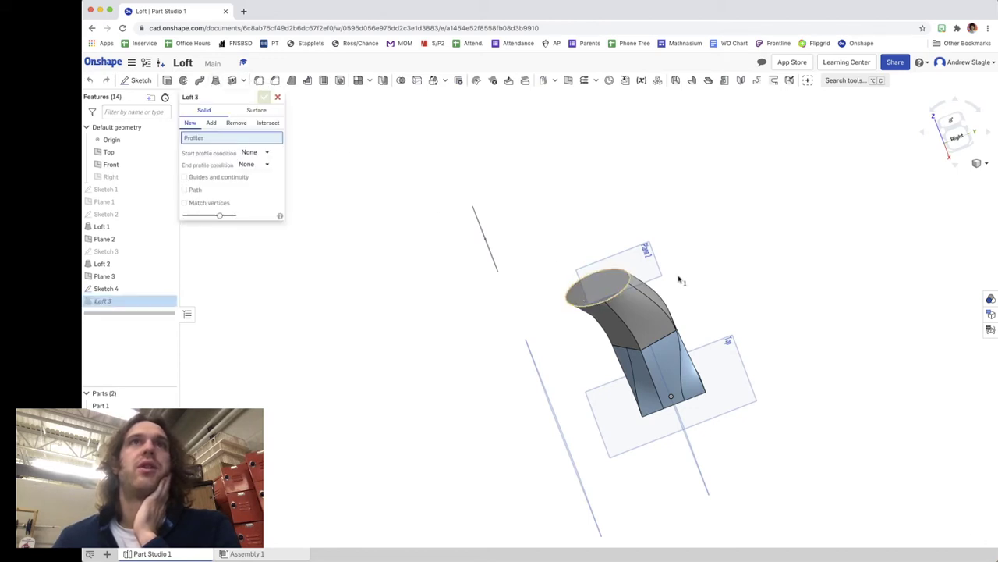
pyautogui.moveTo(807, 290)
pyautogui.mouseDown(button='right')
pyautogui.moveTo(784, 299)
pyautogui.moveTo(667, 275)
pyautogui.mouseUp(button='right')
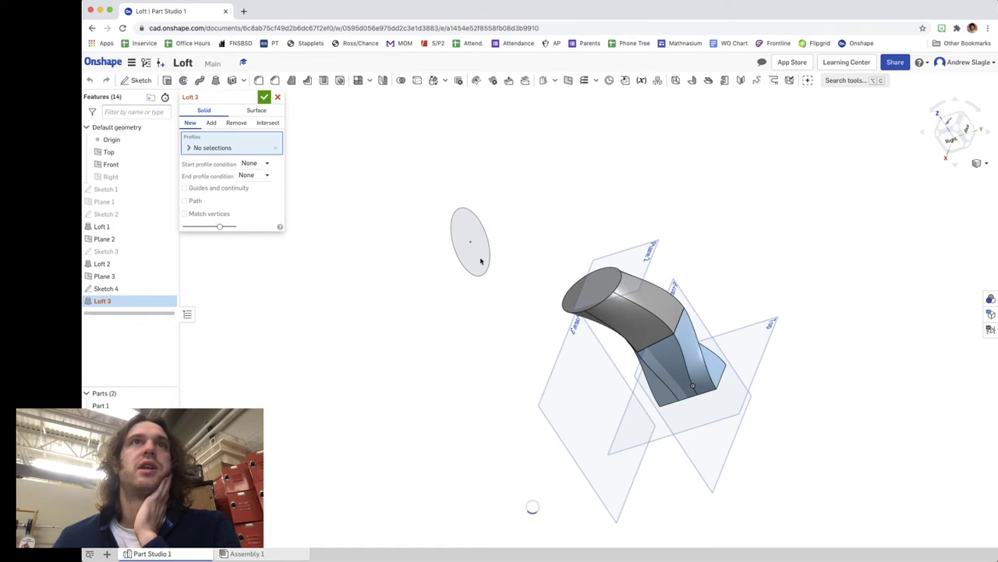
pyautogui.click(589, 289)
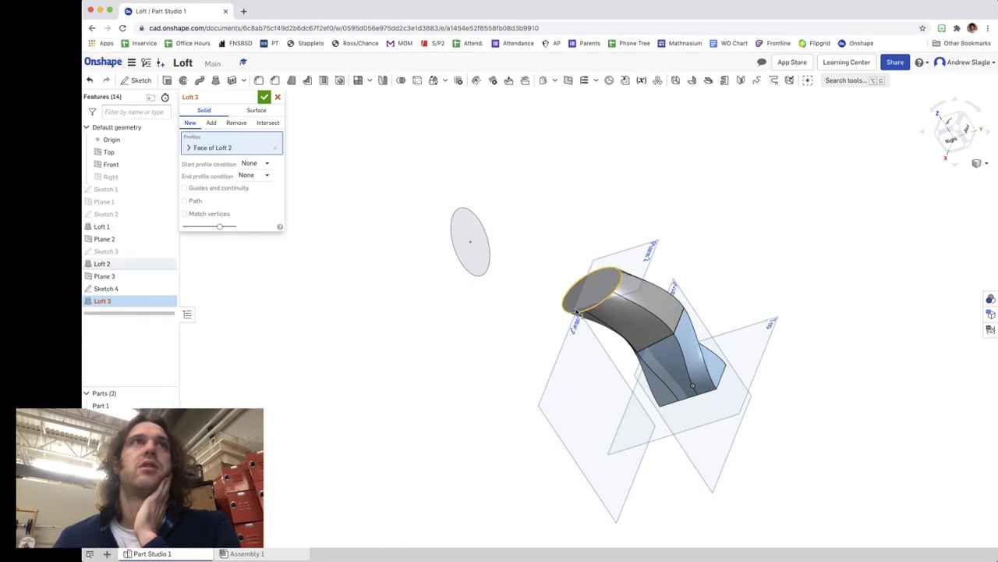
pyautogui.click(471, 257)
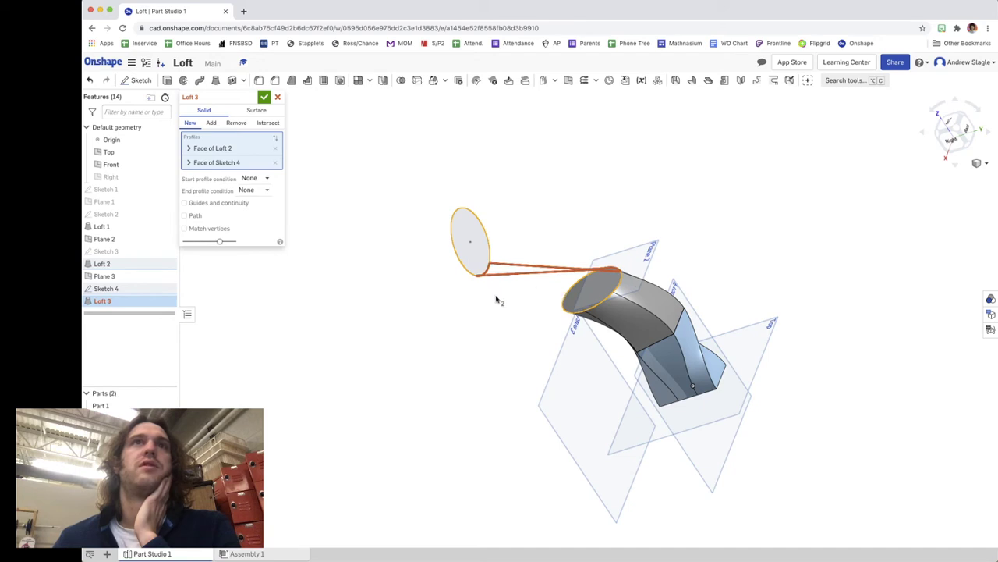
pyautogui.moveTo(497, 298)
pyautogui.mouseDown(button='right')
pyautogui.moveTo(534, 312)
pyautogui.moveTo(528, 301)
pyautogui.mouseUp(button='right')
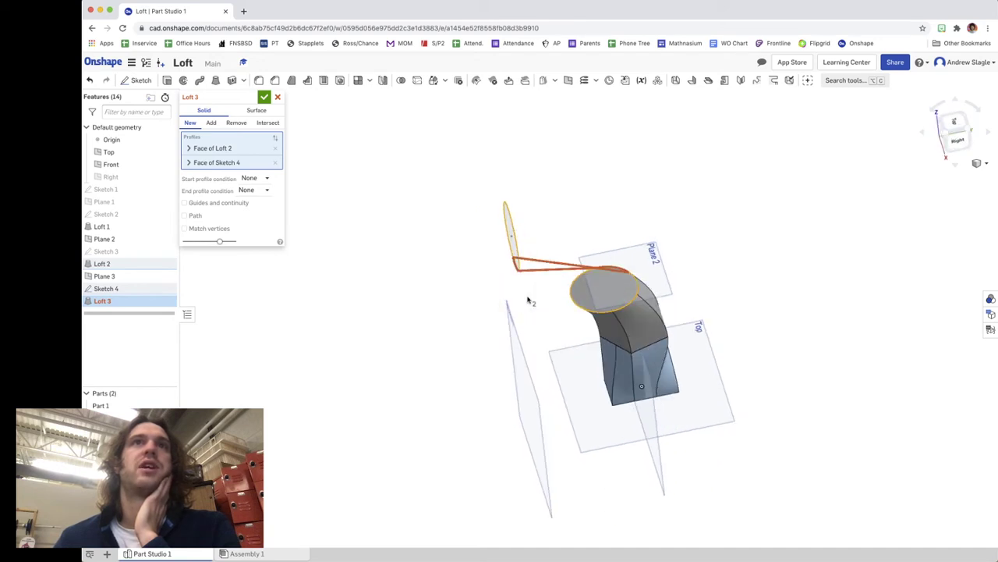
pyautogui.click(264, 98)
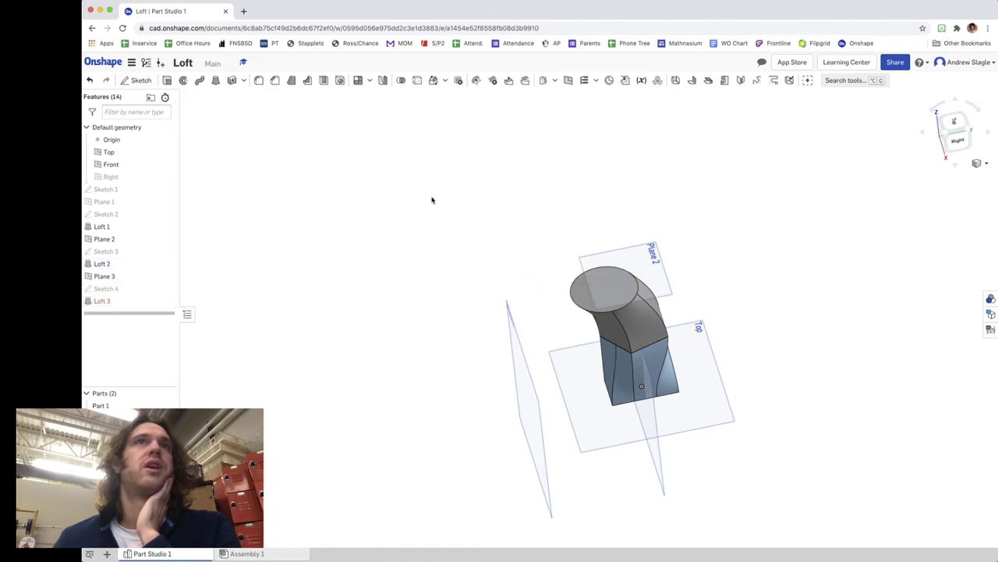
# Add a sketch point on the lower rim of the circle in Sketch 4 and recheck the Loft 3 feature.
pyautogui.doubleClick(108, 288)
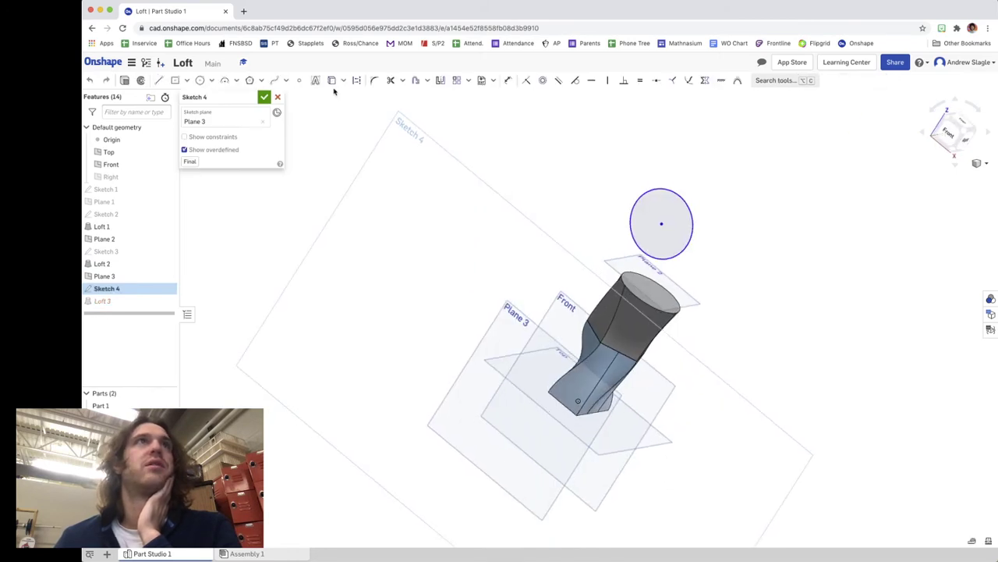
pyautogui.click(298, 80)
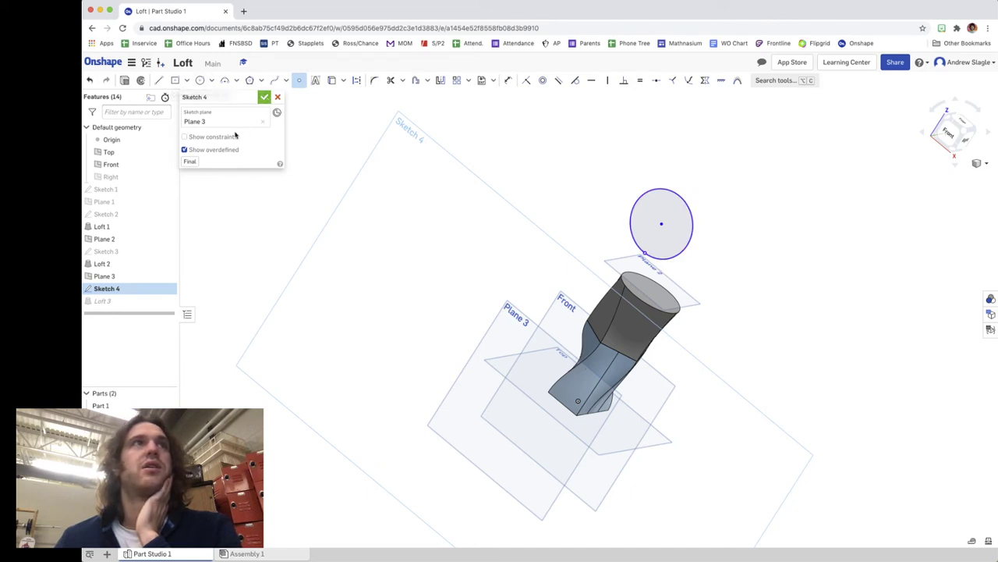
pyautogui.click(102, 302)
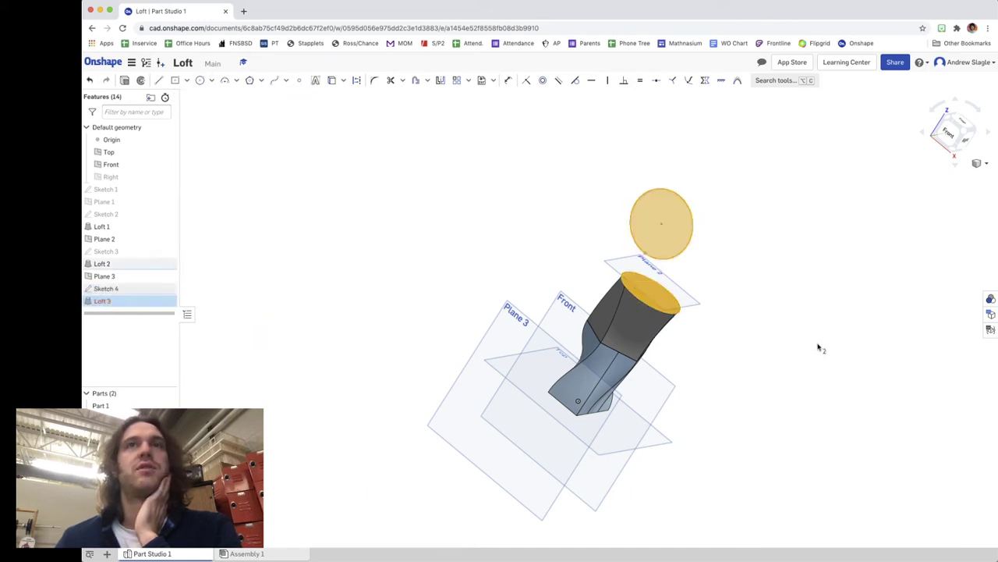
pyautogui.moveTo(768, 352)
pyautogui.mouseDown(button='right')
pyautogui.moveTo(753, 356)
pyautogui.moveTo(772, 361)
pyautogui.mouseUp(button='right')
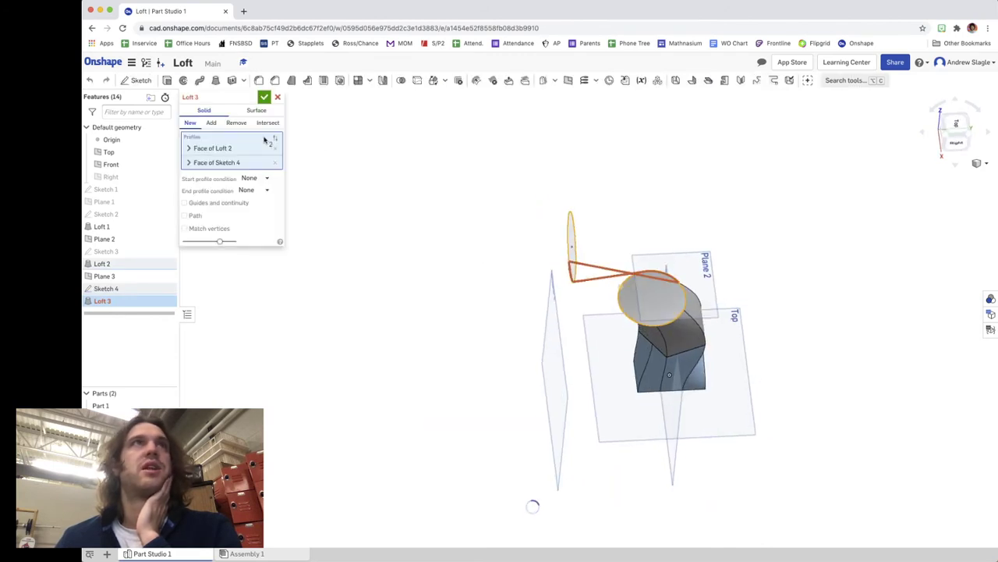
pyautogui.click(264, 98)
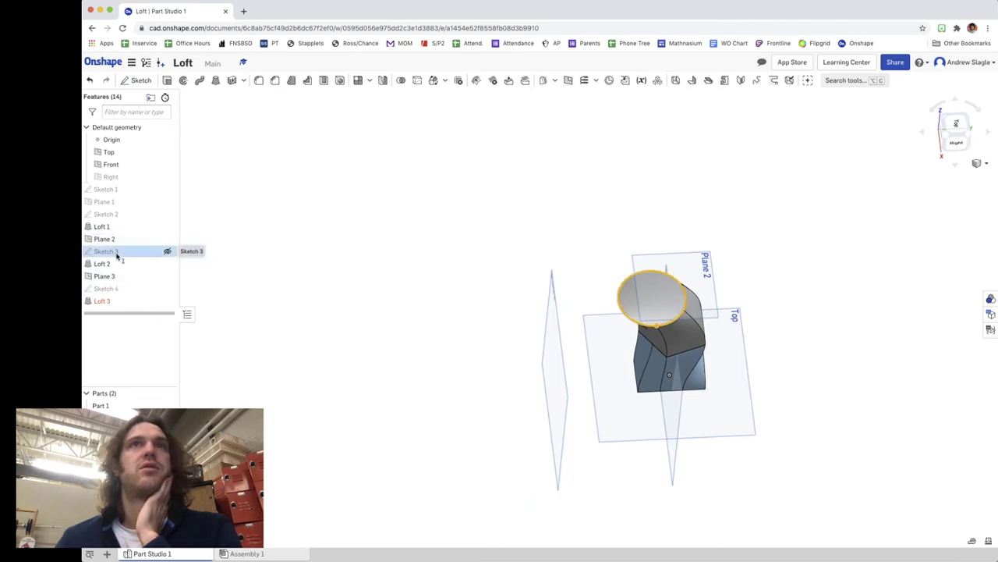
# Add another sketch point on the rim of the circle in Sketch 3 and accept the sketch.
pyautogui.click(116, 252)
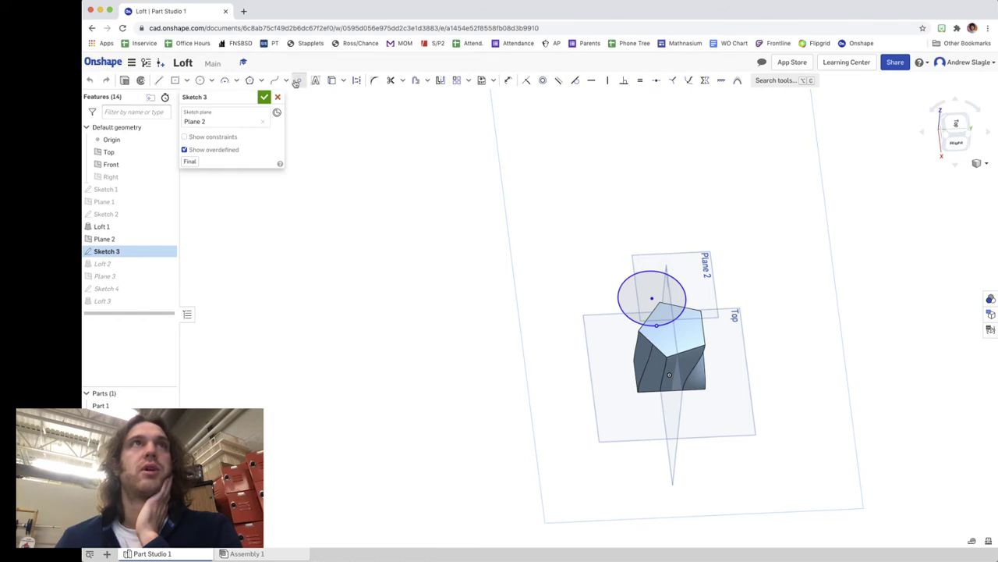
pyautogui.click(297, 81)
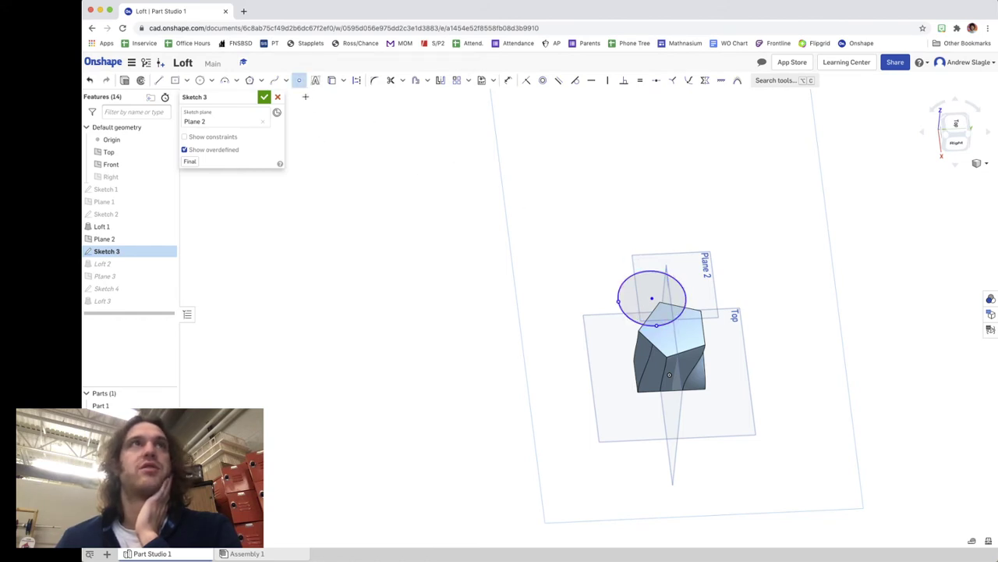
pyautogui.click(264, 96)
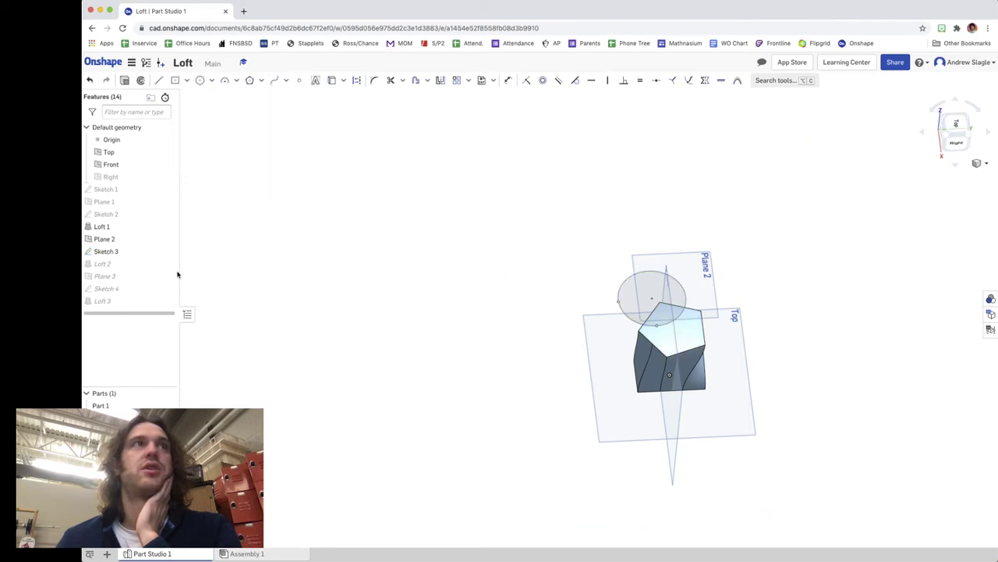
# Edit Loft 3 to match vertices, pairing the point on the Sketch 4 circle with the rim vertex of Loft 2's circular face.
pyautogui.click(114, 304)
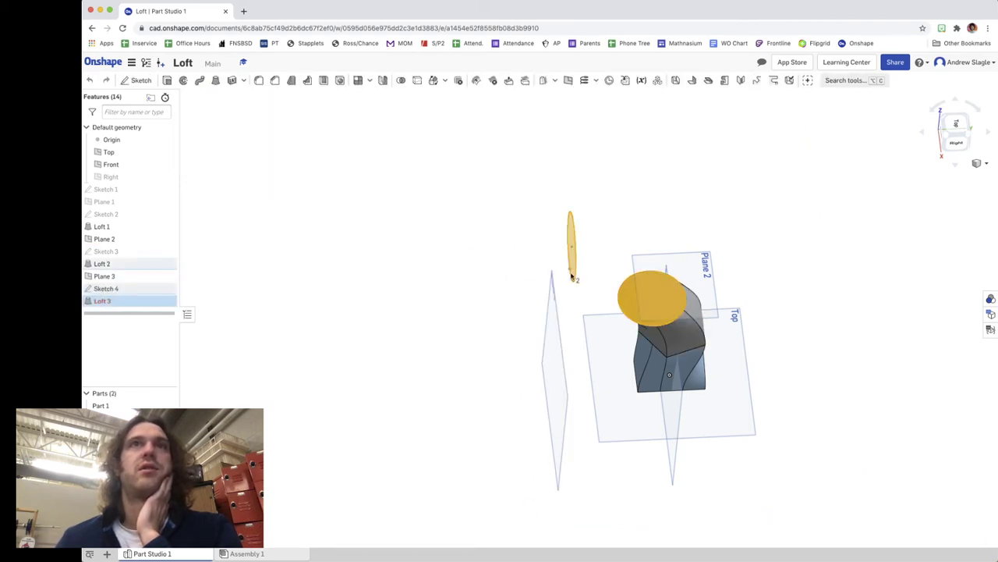
pyautogui.doubleClick(102, 300)
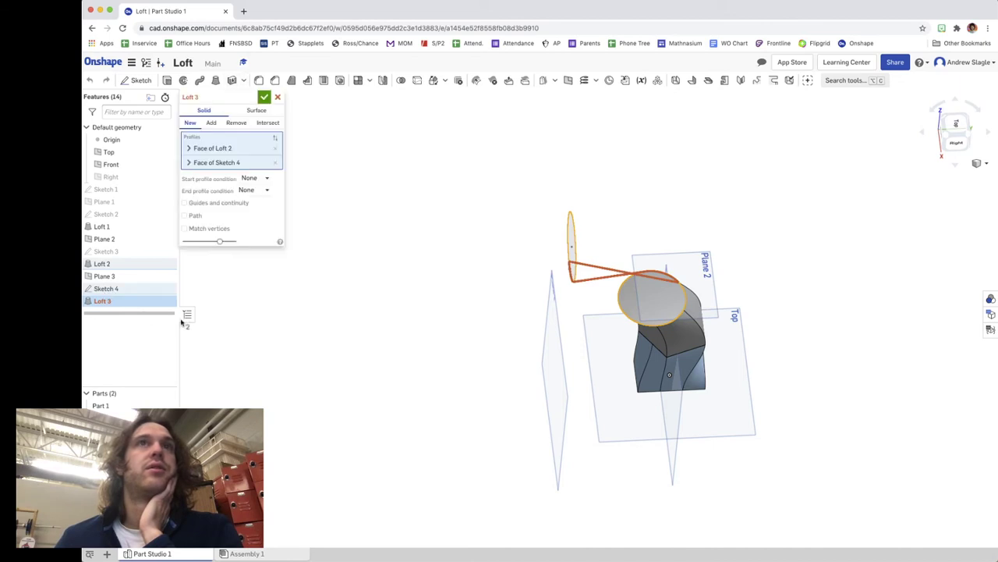
pyautogui.click(185, 228)
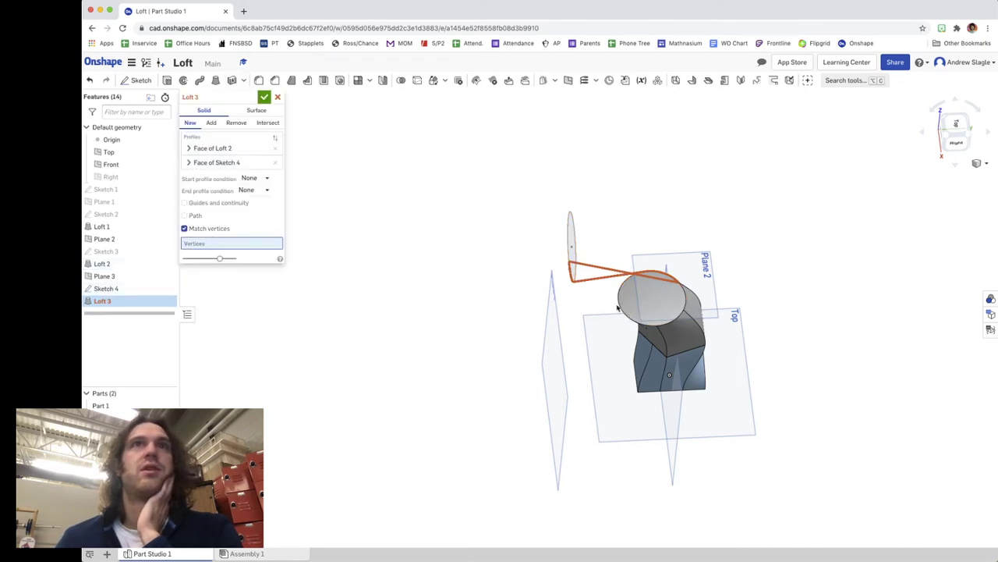
pyautogui.moveTo(618, 308); pyautogui.dragTo(637, 292, button='right')
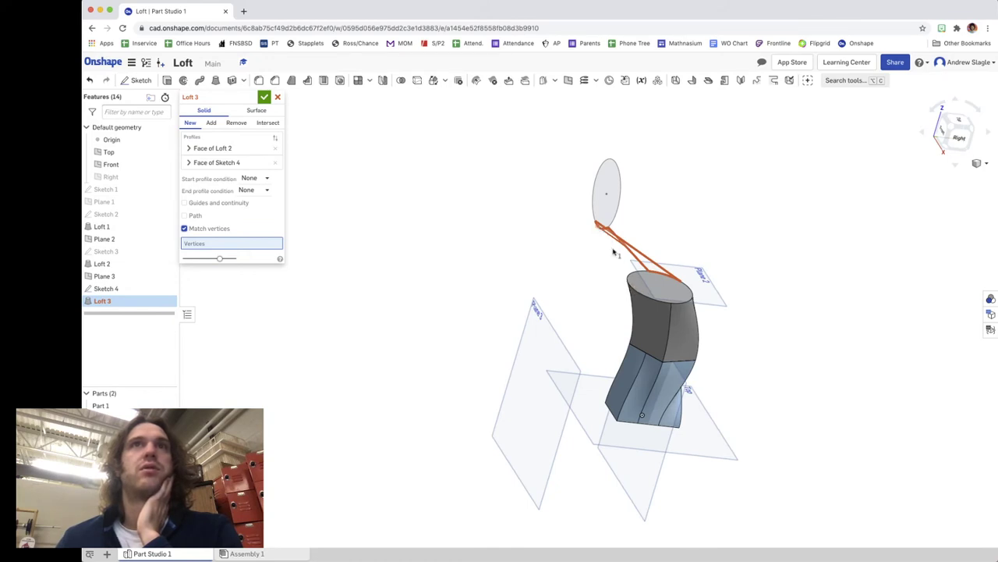
pyautogui.click(633, 289)
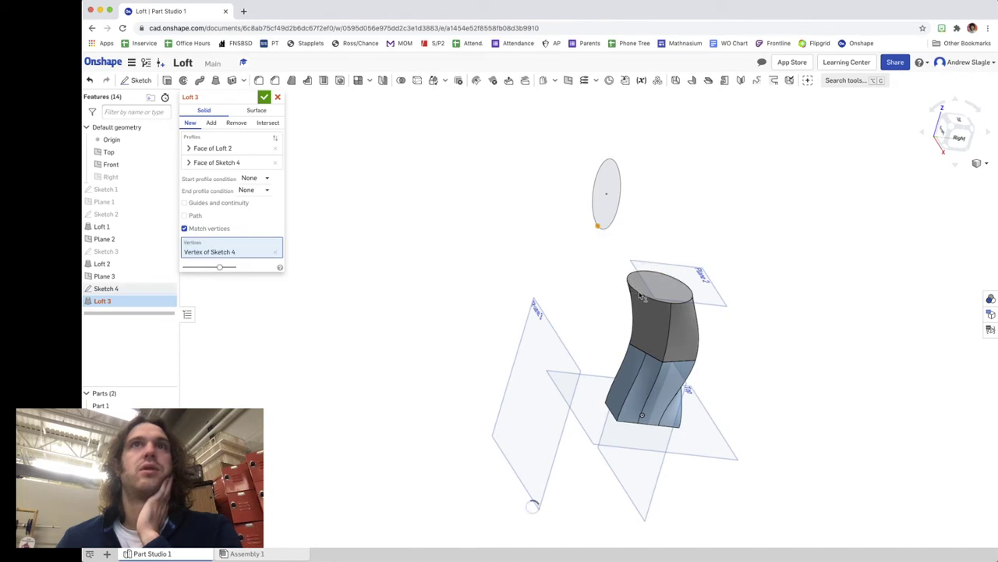
pyautogui.click(640, 294)
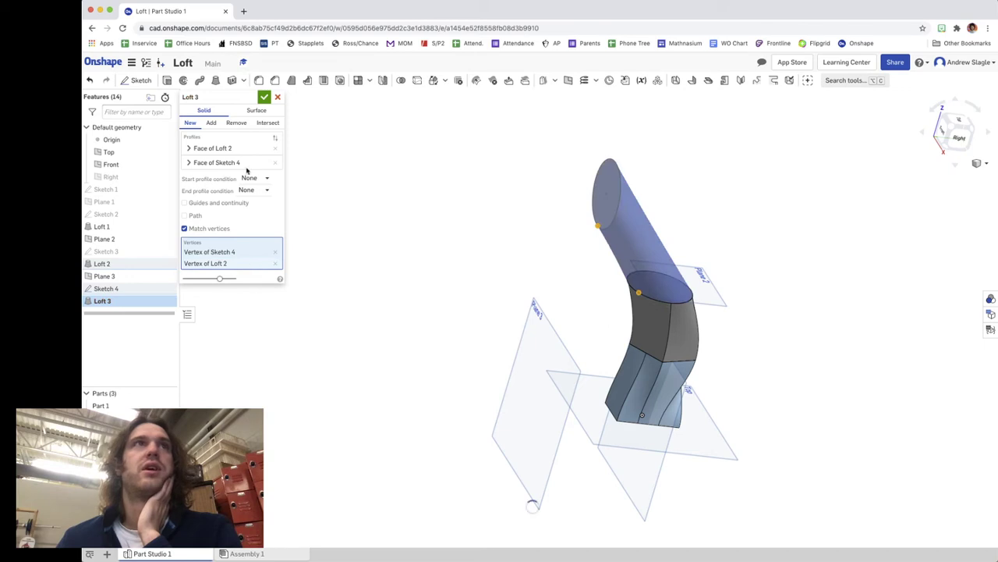
pyautogui.click(264, 97)
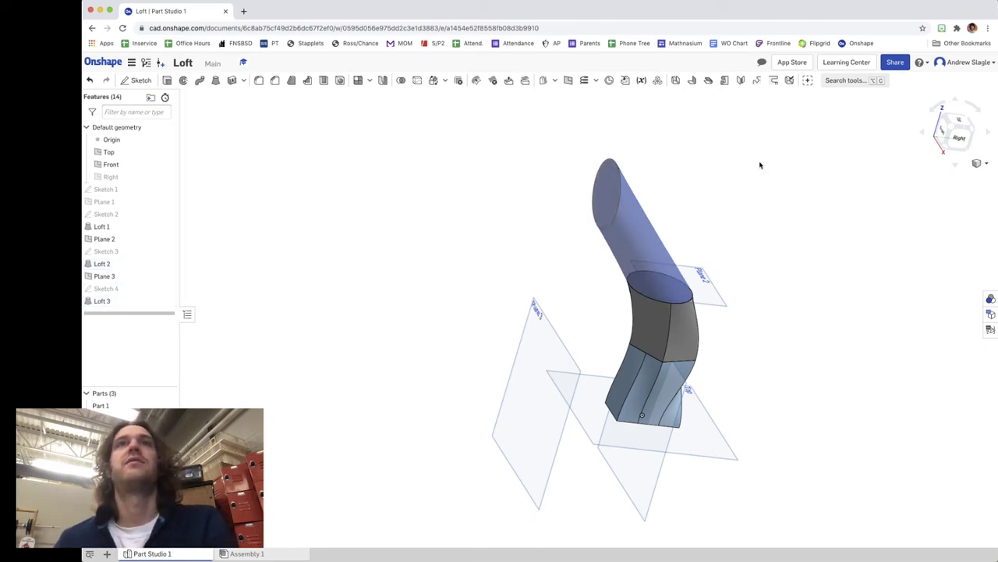
# Edit Loft 3 to use the Normal to profile end condition with an end magnitude of 1.
pyautogui.moveTo(785, 319); pyautogui.dragTo(775, 380, button='right')
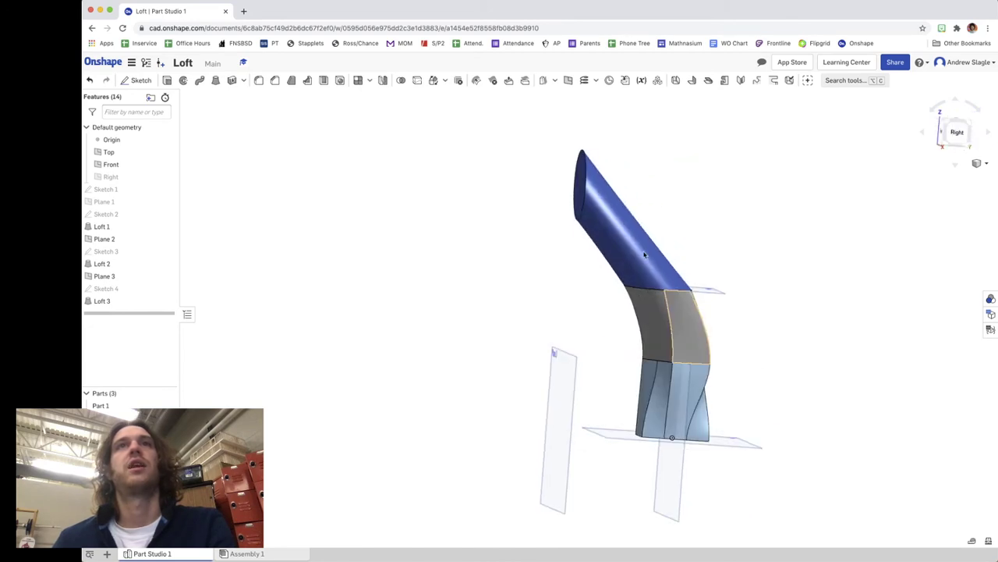
pyautogui.click(102, 302)
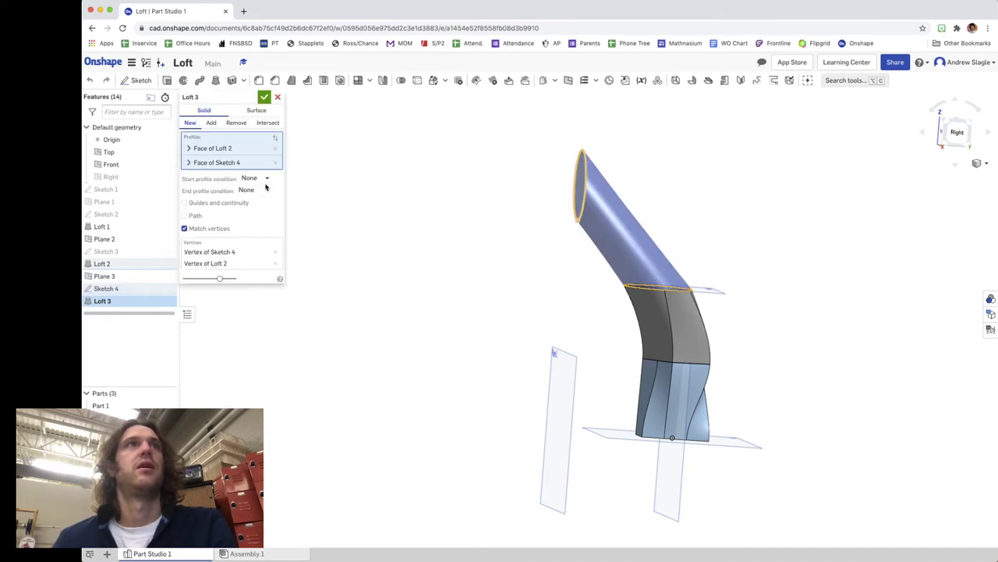
pyautogui.click(267, 192)
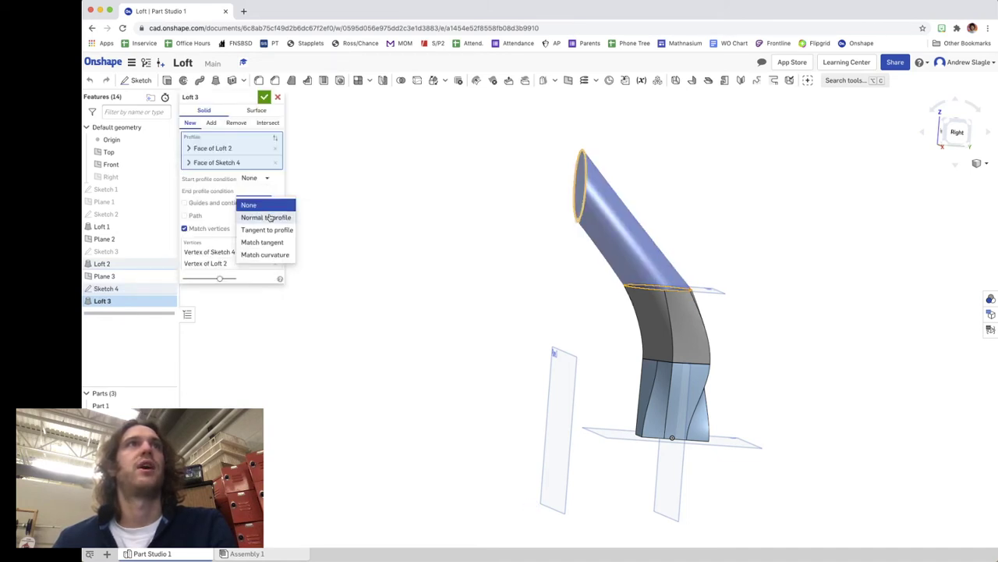
pyautogui.click(269, 218)
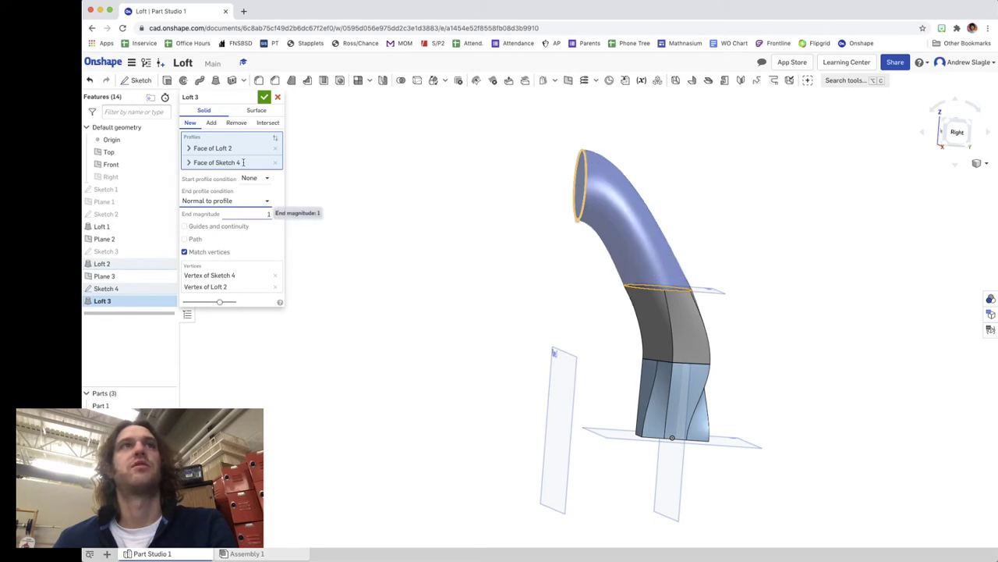
pyautogui.click(265, 97)
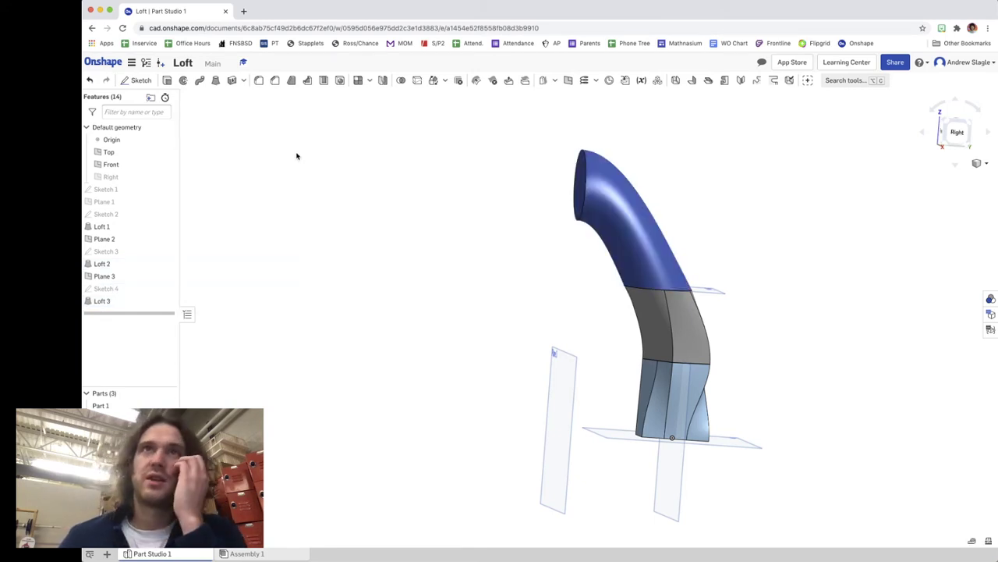
# Hide Plane 2 and Plane 3 so the three lofted solids are less cluttered.
pyautogui.moveTo(791, 257)
pyautogui.mouseDown(button='right')
pyautogui.moveTo(687, 305)
pyautogui.moveTo(628, 308)
pyautogui.moveTo(545, 339)
pyautogui.moveTo(476, 346)
pyautogui.moveTo(537, 325)
pyautogui.moveTo(619, 345)
pyautogui.moveTo(664, 344)
pyautogui.moveTo(691, 268)
pyautogui.moveTo(697, 319)
pyautogui.moveTo(691, 252)
pyautogui.moveTo(674, 320)
pyautogui.moveTo(609, 328)
pyautogui.moveTo(252, 259)
pyautogui.mouseUp(button='right')
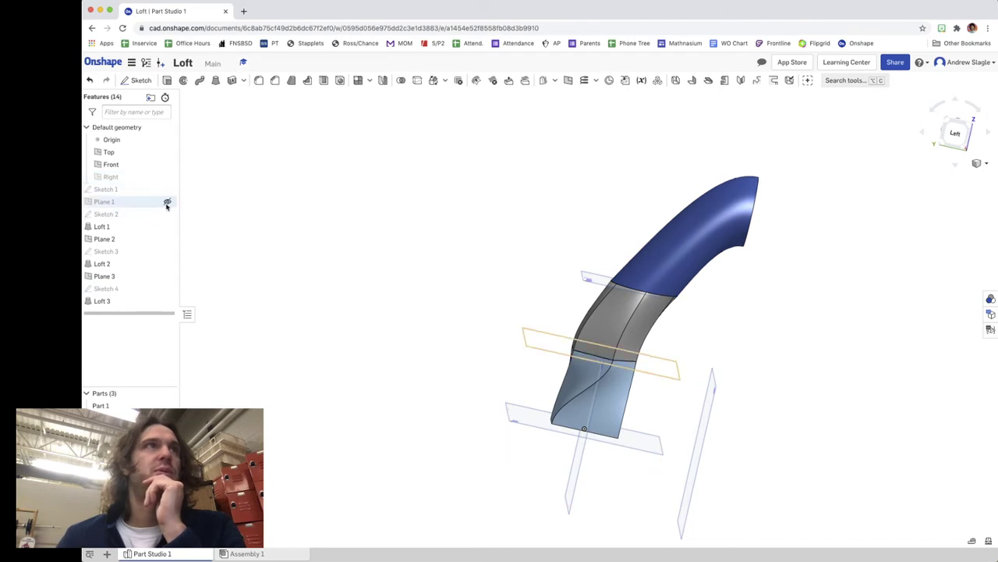
pyautogui.click(167, 239)
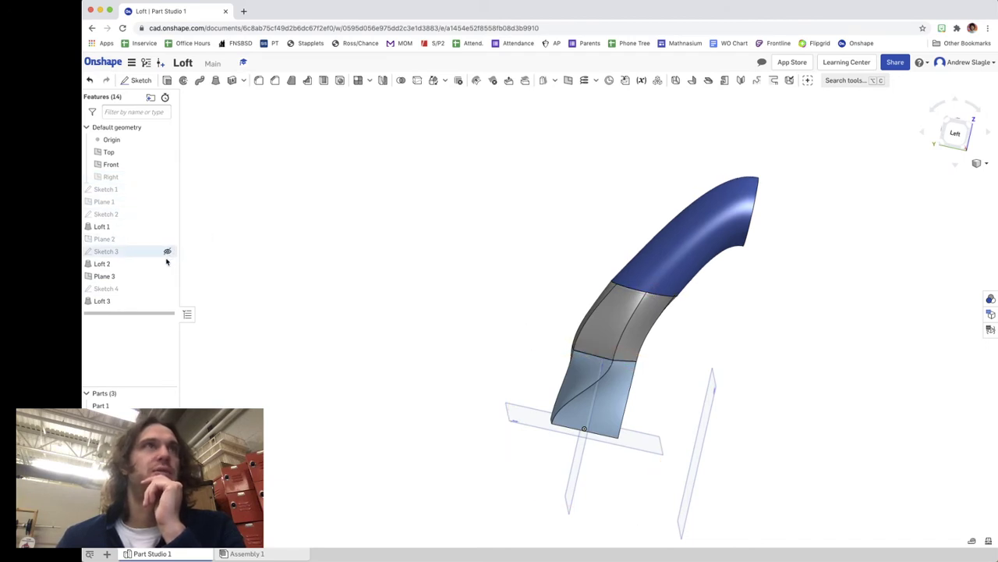
pyautogui.click(167, 278)
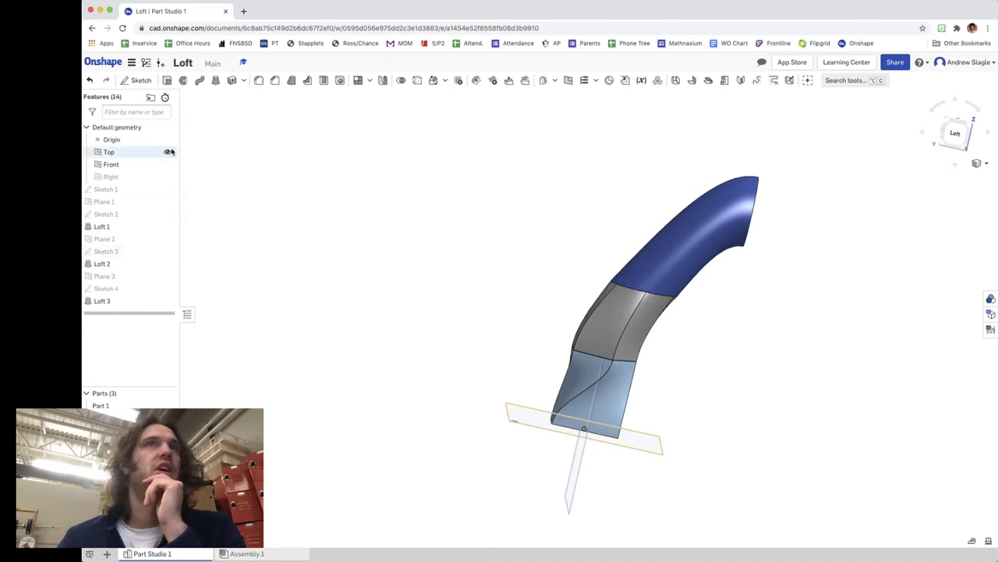
# Start a part mirror of all three lofted parts about the circular end face of Loft 3.
pyautogui.moveTo(756, 323)
pyautogui.mouseDown(button='right')
pyautogui.moveTo(602, 305)
pyautogui.moveTo(590, 328)
pyautogui.moveTo(599, 335)
pyautogui.mouseUp(button='right')
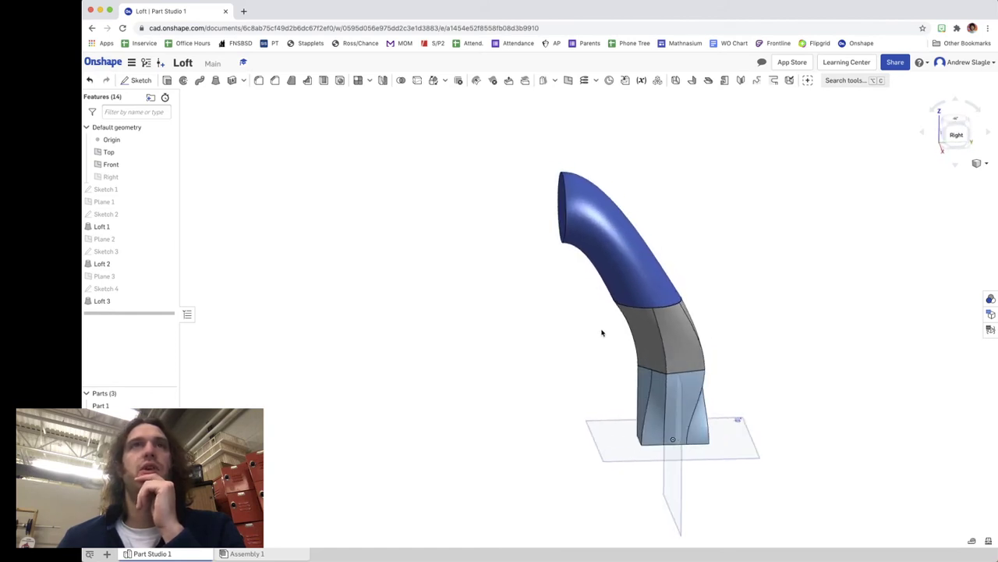
pyautogui.moveTo(722, 296); pyautogui.dragTo(722, 289, button='right')
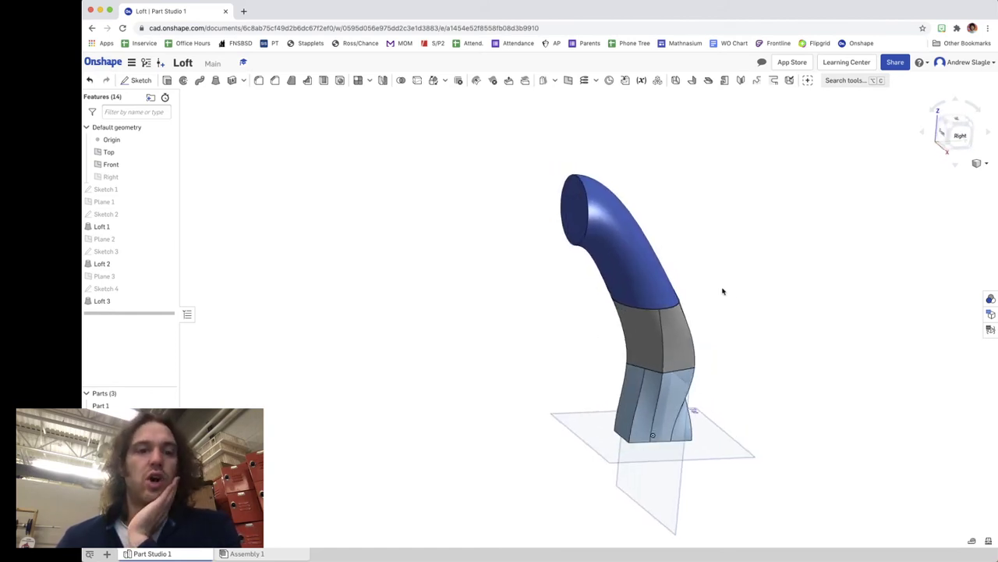
pyautogui.click(383, 81)
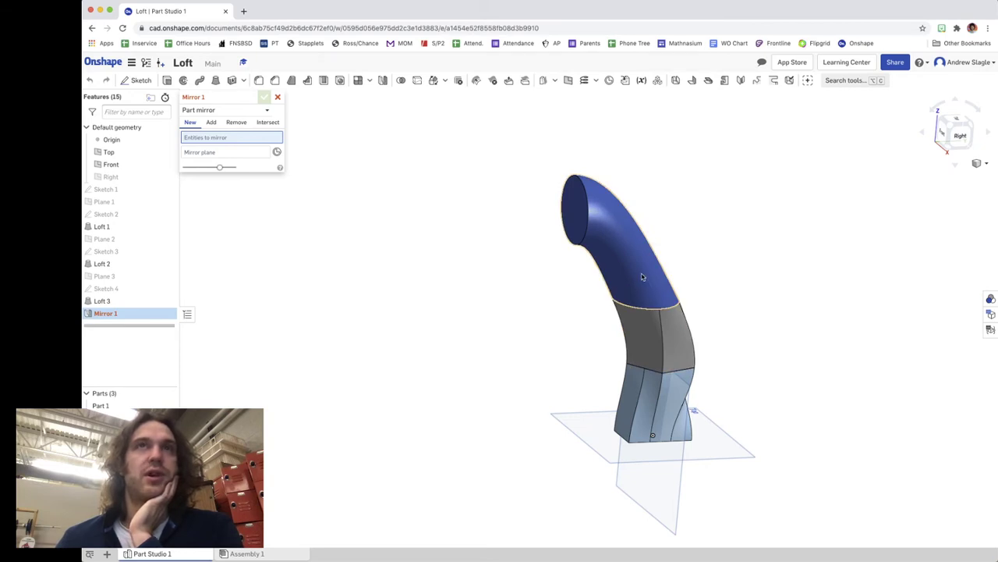
pyautogui.click(671, 338)
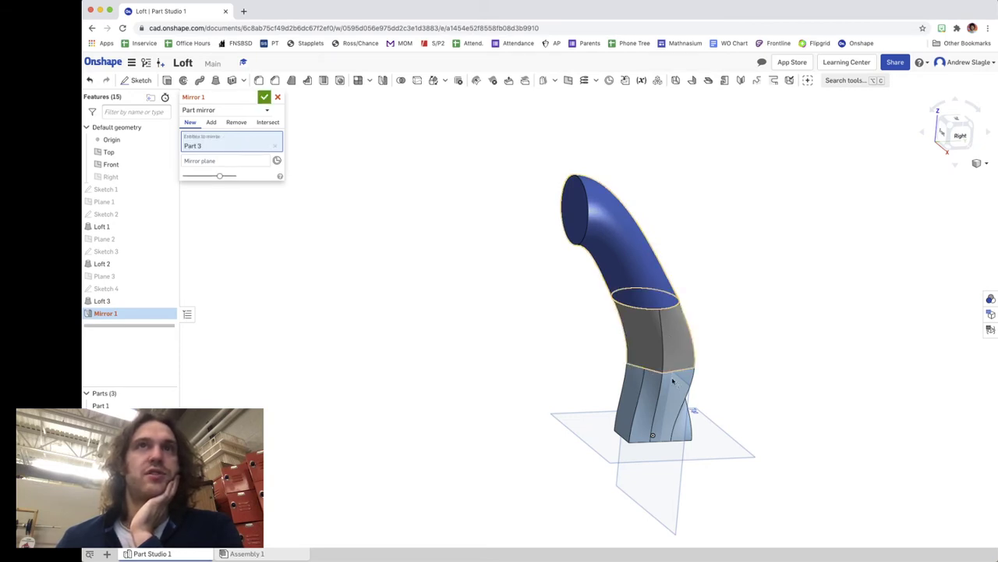
pyautogui.click(666, 394)
pyautogui.click(665, 400)
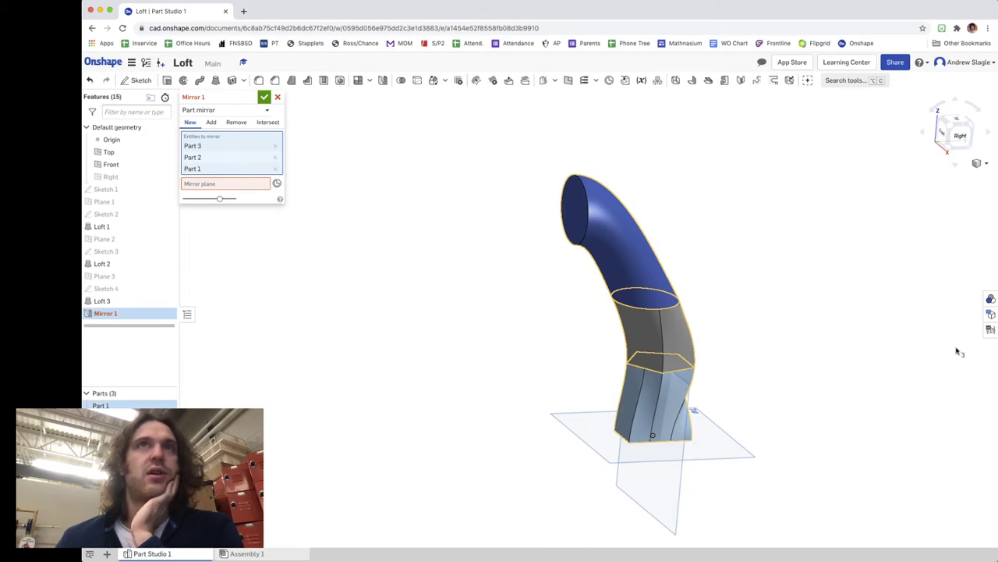
pyautogui.click(254, 184)
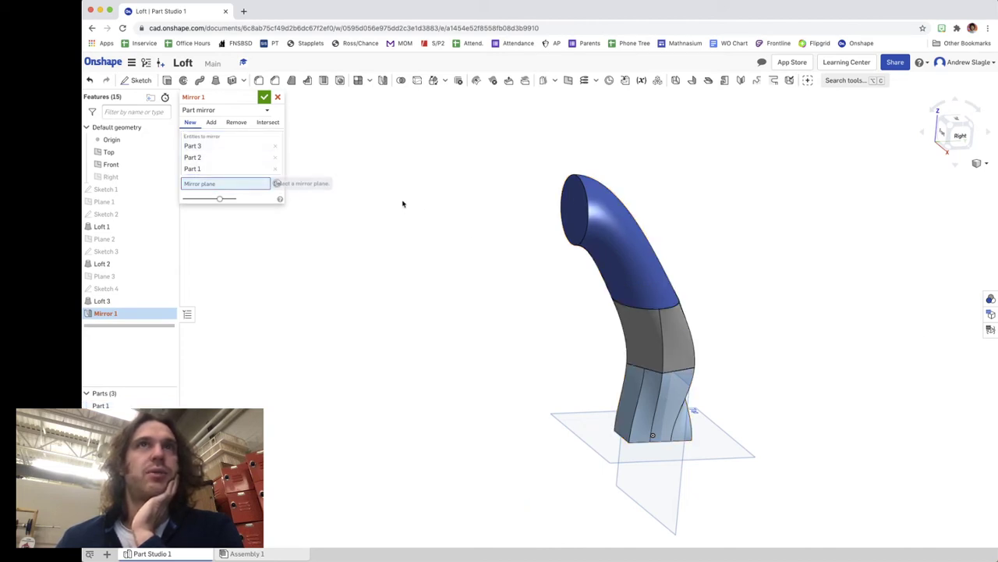
pyautogui.click(569, 207)
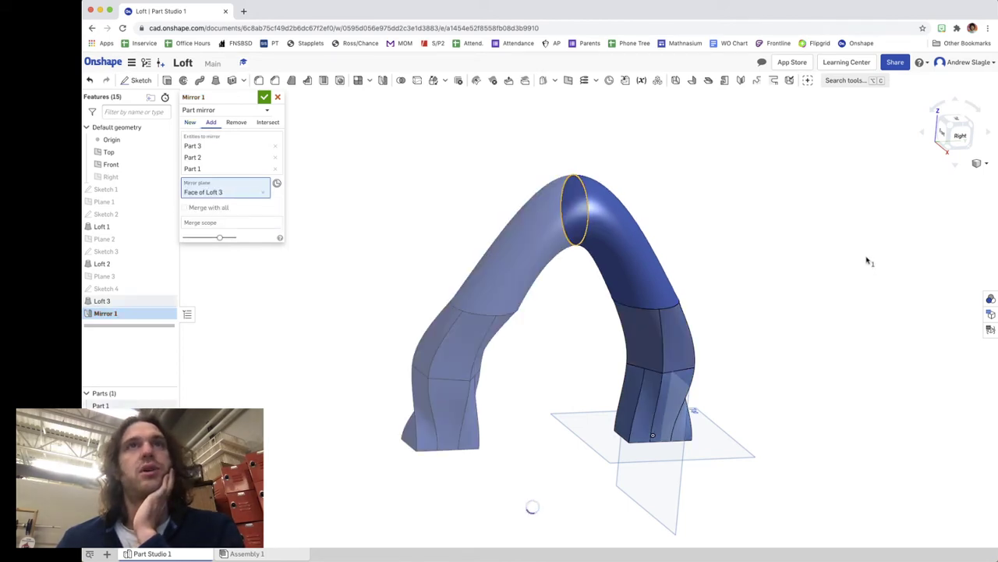
pyautogui.press('Up')
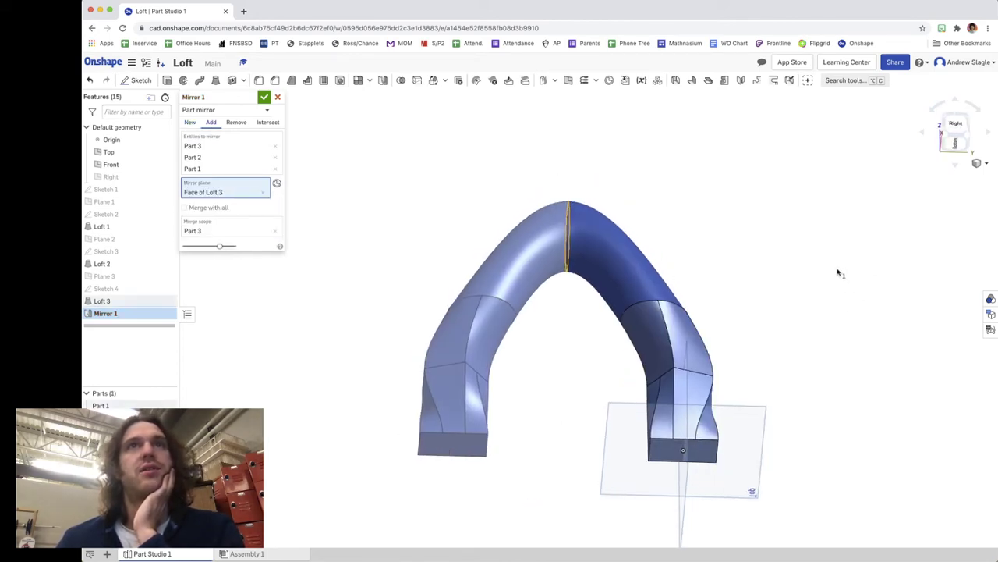
pyautogui.moveTo(838, 273); pyautogui.dragTo(816, 305, button='right')
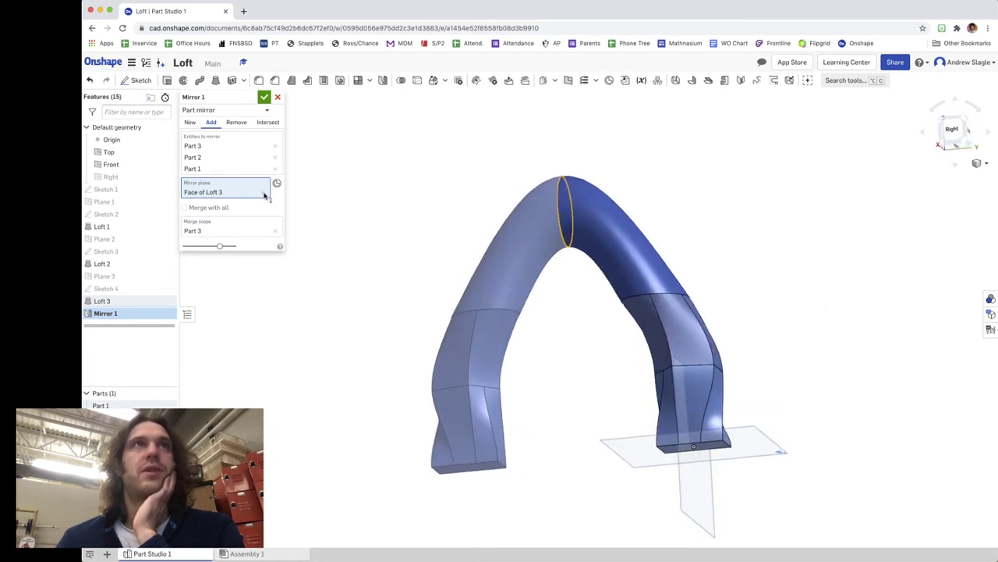
# Try mirroring the three parts about the rectangular base face of Loft 1 instead.
pyautogui.click(799, 451)
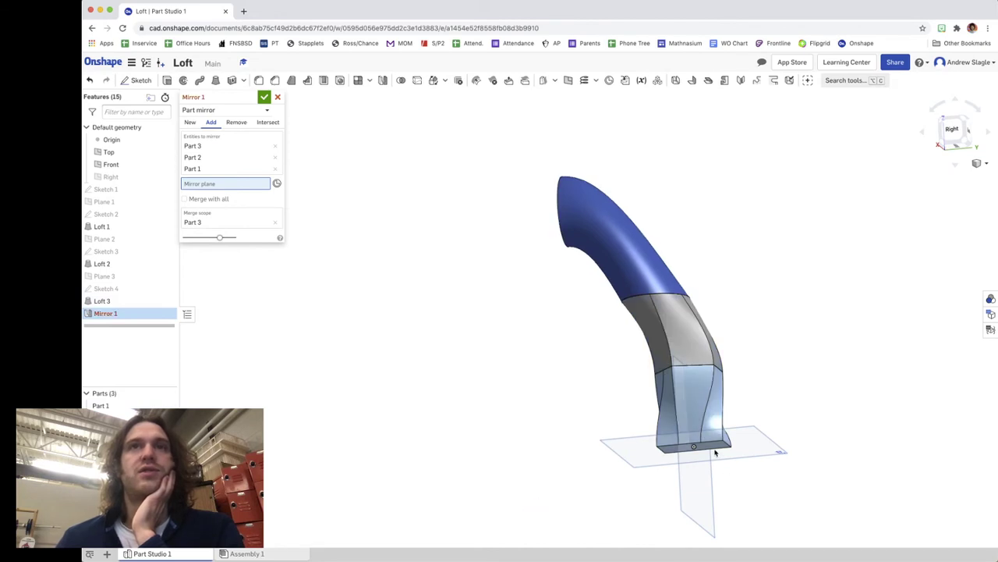
pyautogui.click(830, 469)
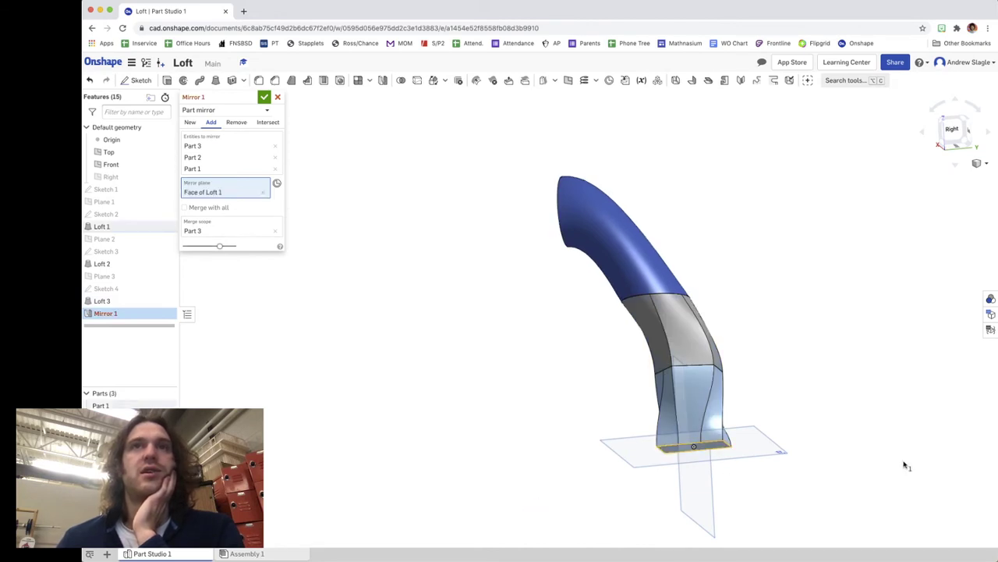
pyautogui.click(964, 123)
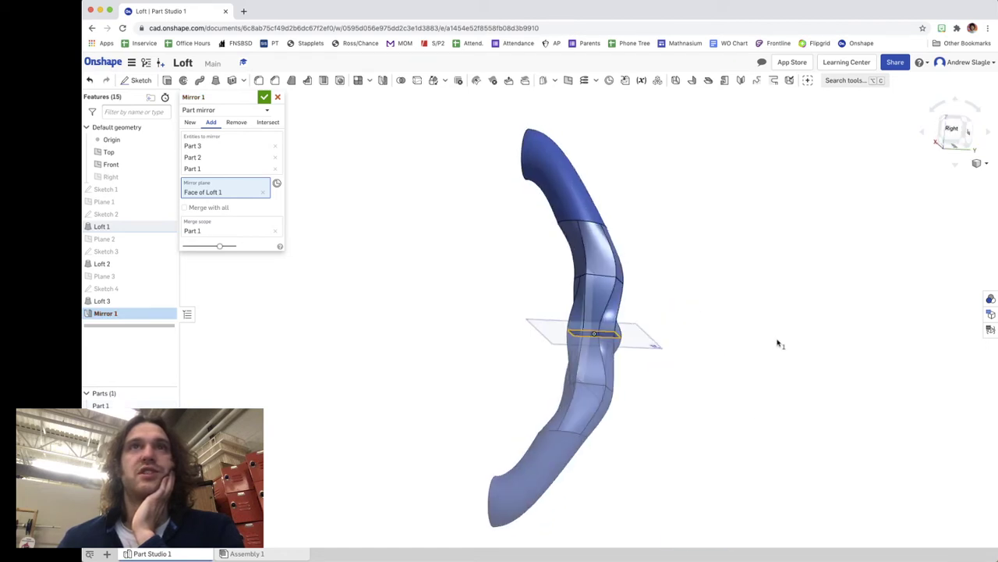
pyautogui.moveTo(777, 342); pyautogui.dragTo(771, 366, button='right')
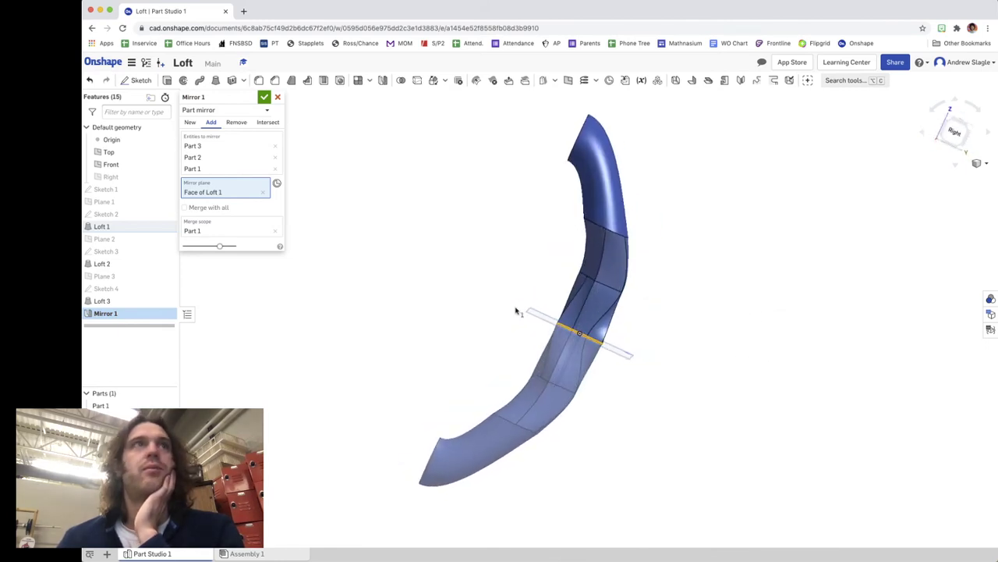
# Replace the mirror plane with the Front plane to try a mirror across the base.
pyautogui.click(554, 291)
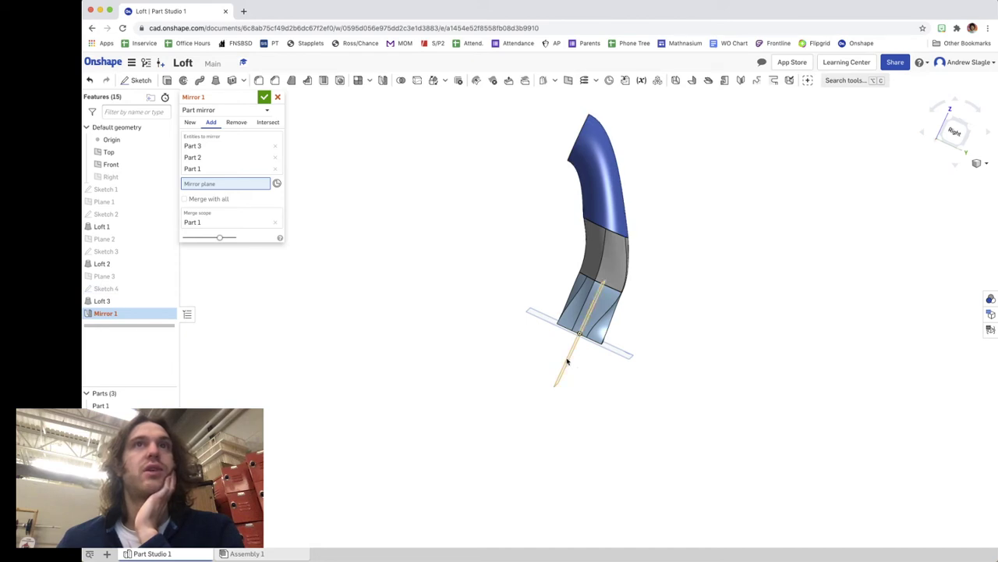
pyautogui.click(677, 378)
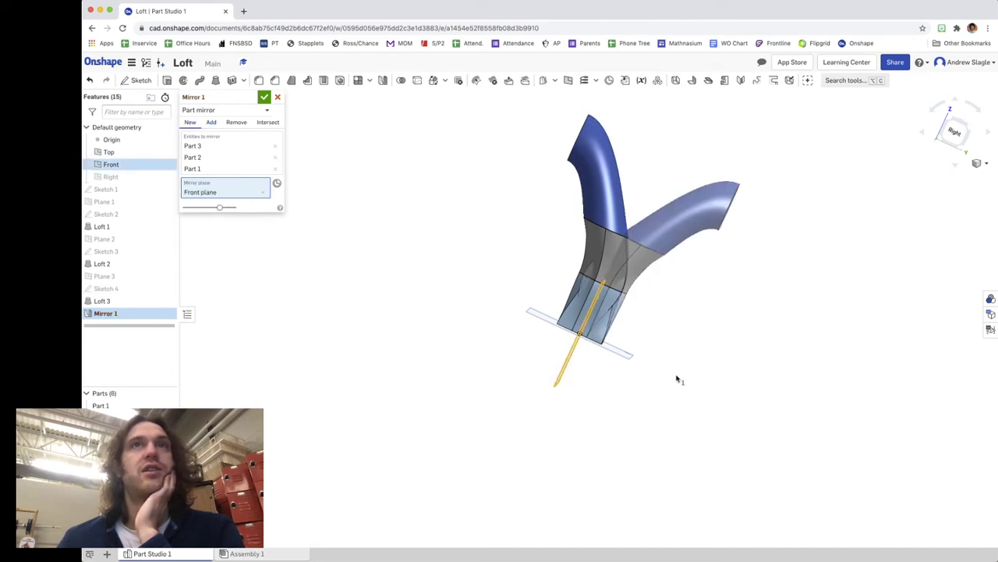
pyautogui.moveTo(770, 335)
pyautogui.mouseDown(button='right')
pyautogui.moveTo(611, 339)
pyautogui.moveTo(704, 345)
pyautogui.moveTo(735, 342)
pyautogui.moveTo(742, 330)
pyautogui.moveTo(780, 333)
pyautogui.mouseUp(button='right')
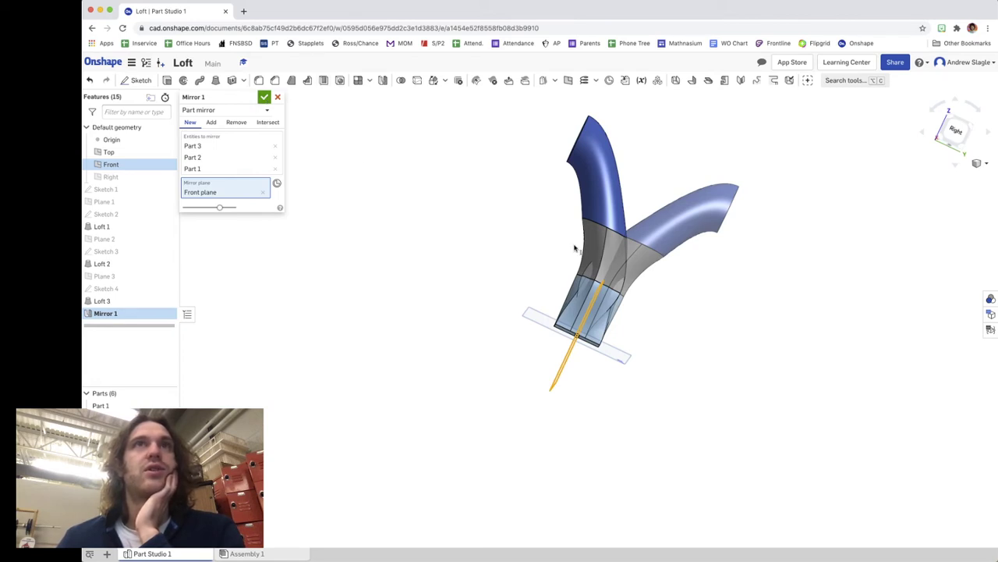
# Set the circular end face of Loft 3 as the mirror plane again and accept the mirror with the Add option.
pyautogui.click(264, 194)
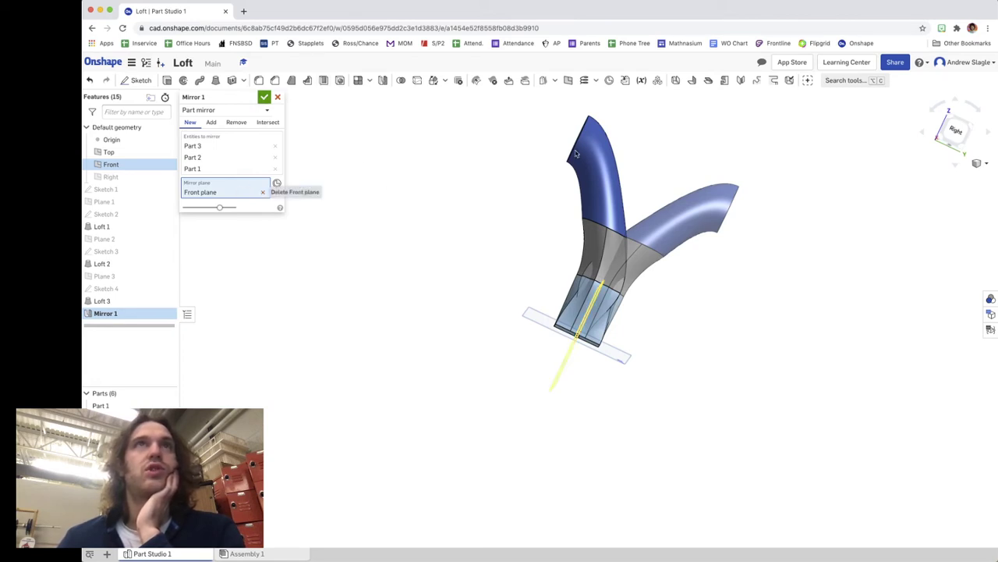
pyautogui.click(581, 134)
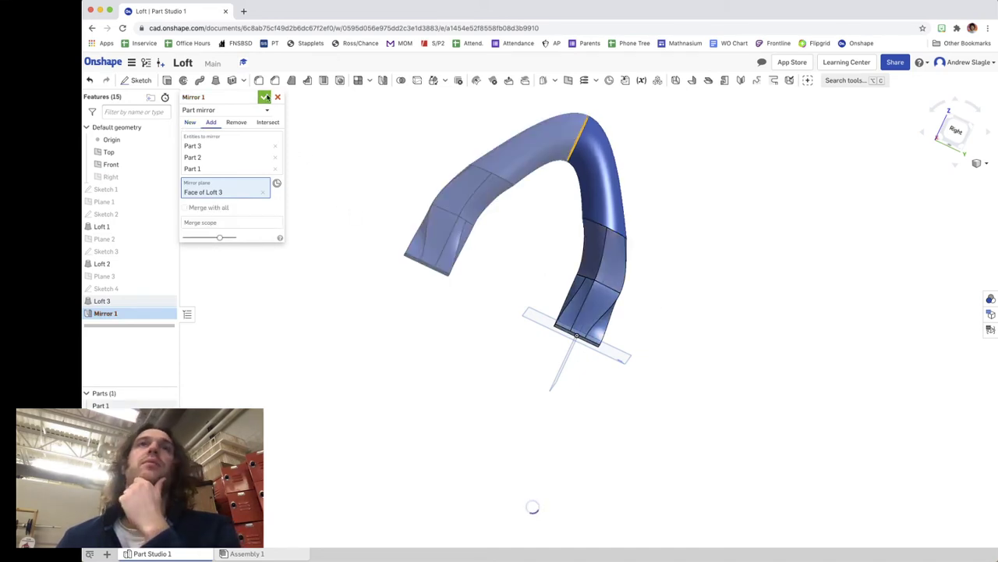
pyautogui.press('Return')
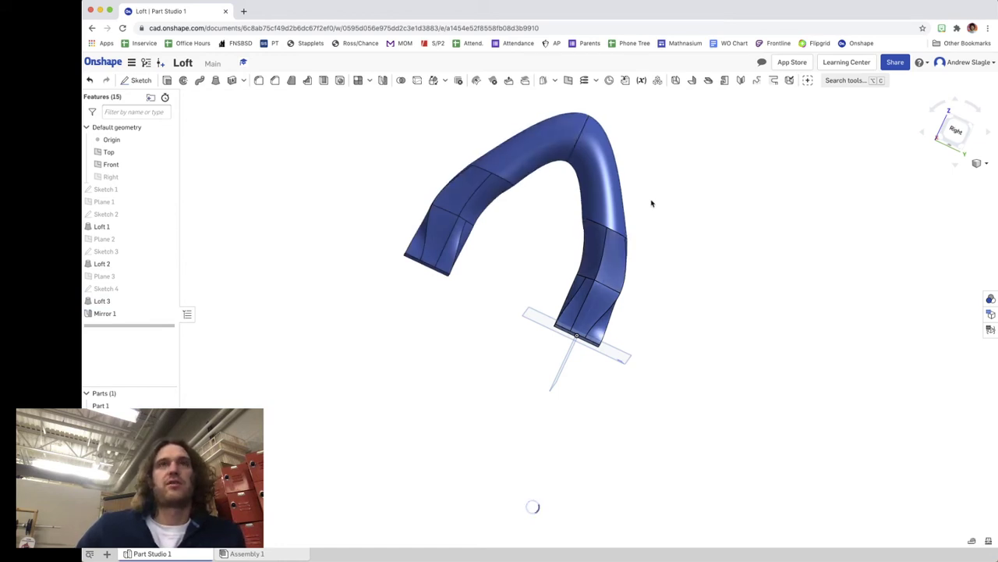
pyautogui.click(946, 111)
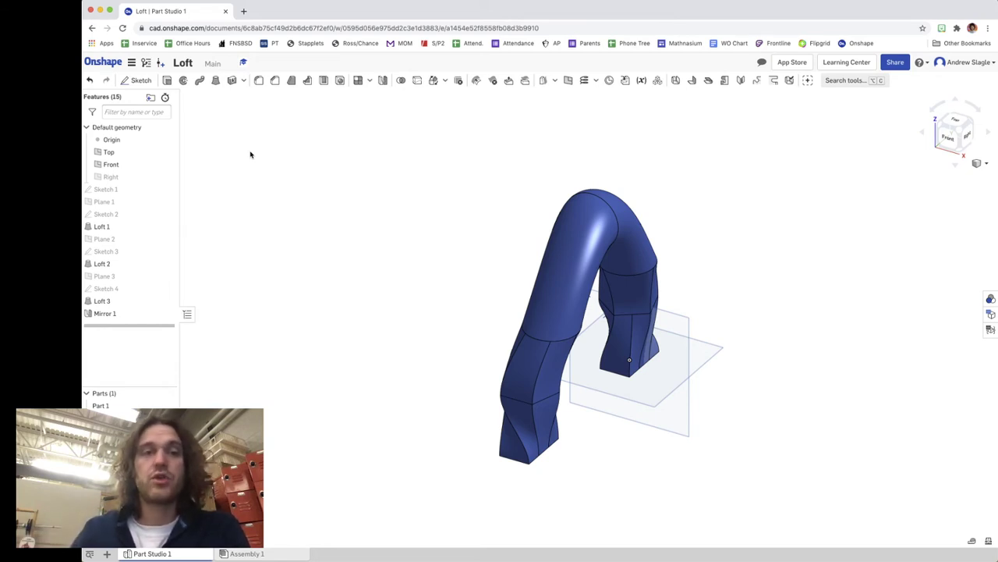
# Leave the Loft document and create a new document named Trophy.
pyautogui.click(103, 61)
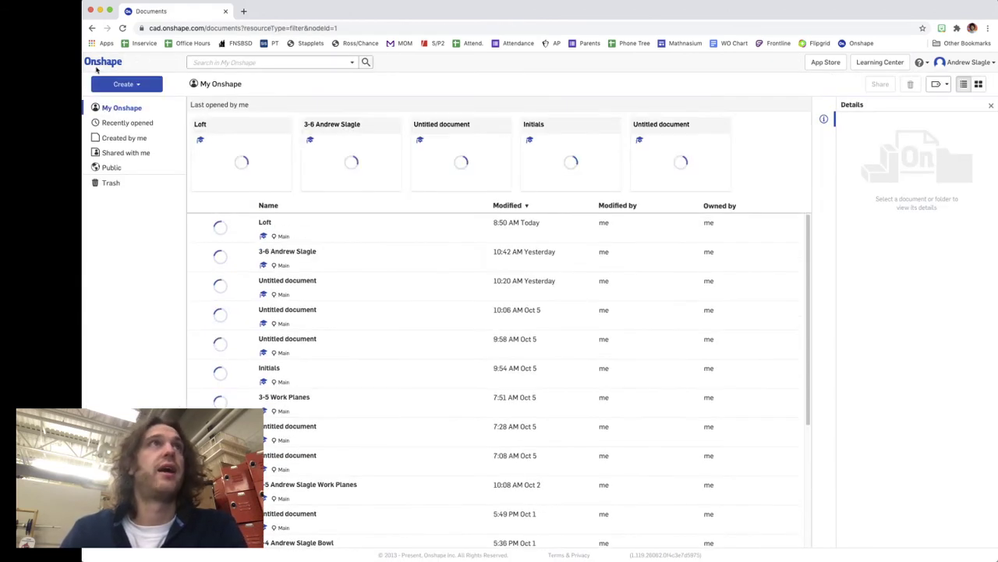
pyautogui.click(134, 83)
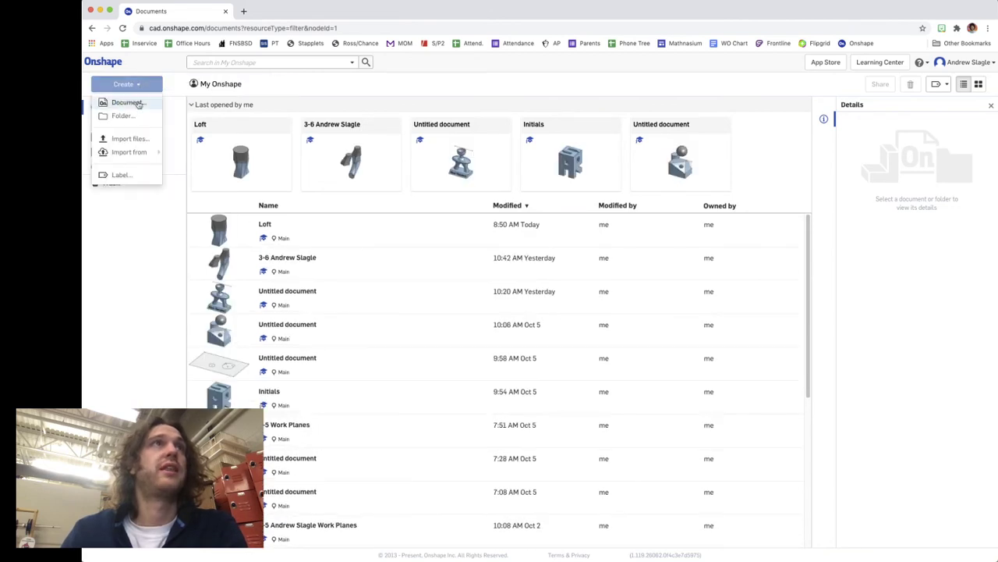
pyautogui.click(127, 102)
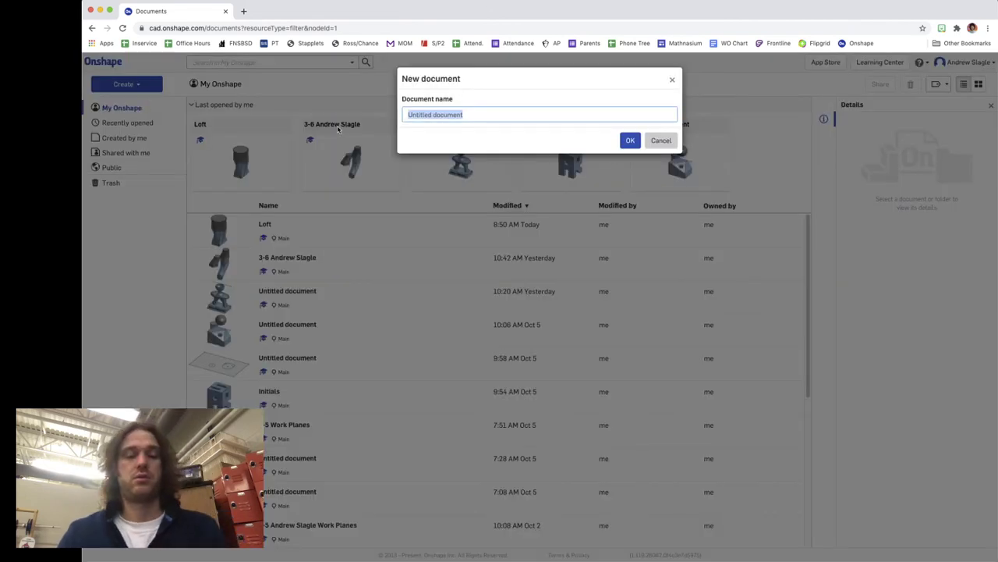
pyautogui.write('Trophy')
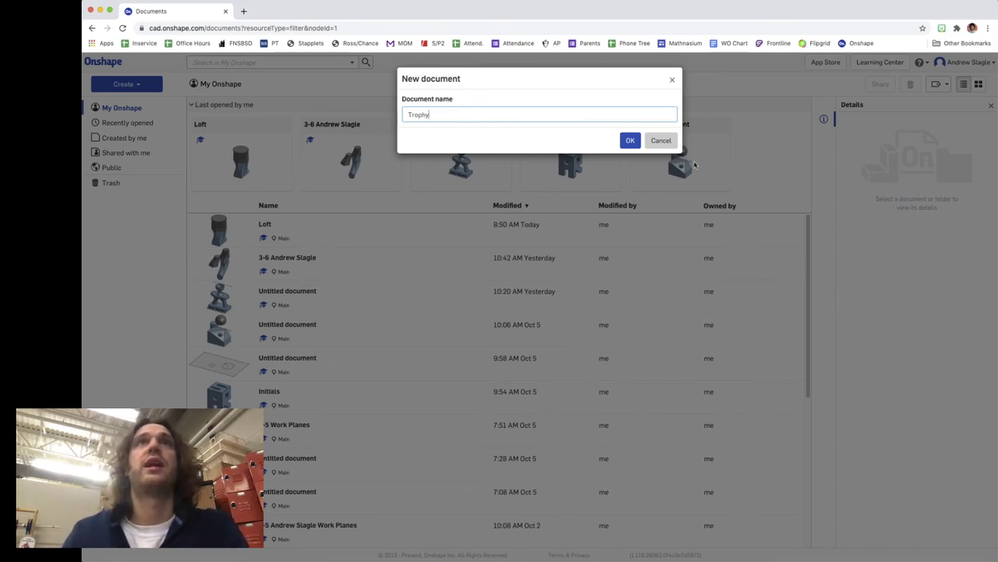
pyautogui.click(631, 140)
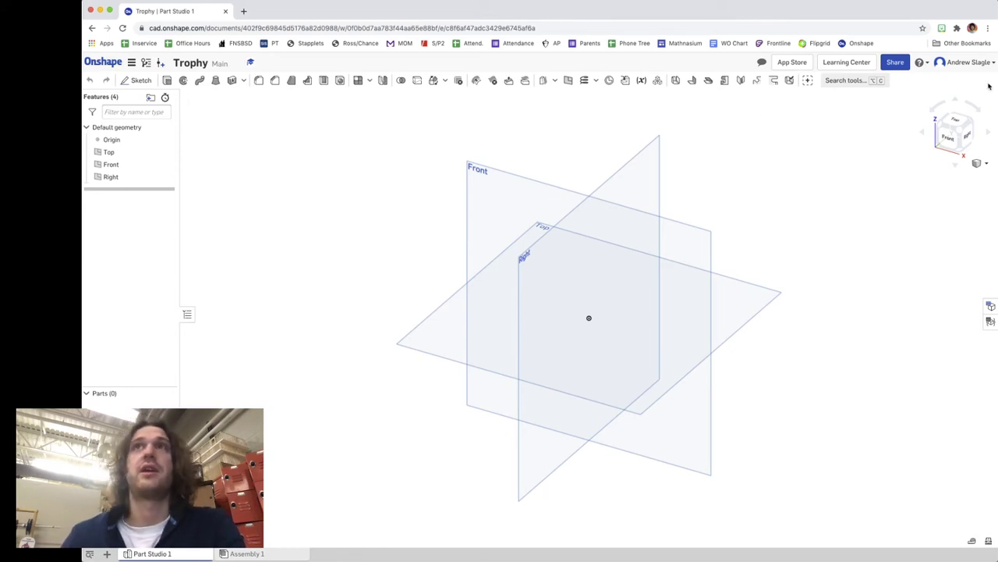
# Hide the Front and Right planes so that only the Top plane is displayed.
pyautogui.click(940, 130)
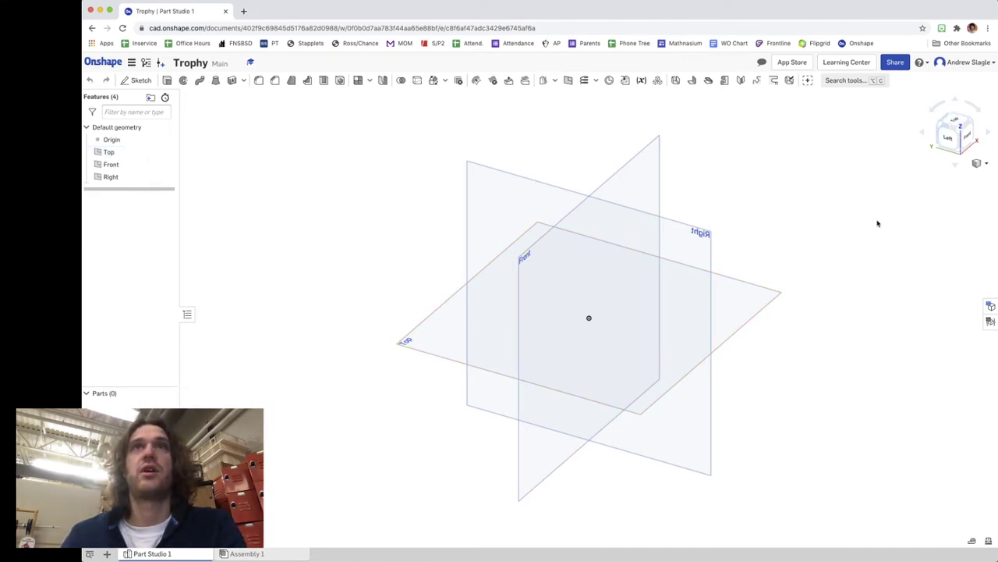
pyautogui.click(971, 125)
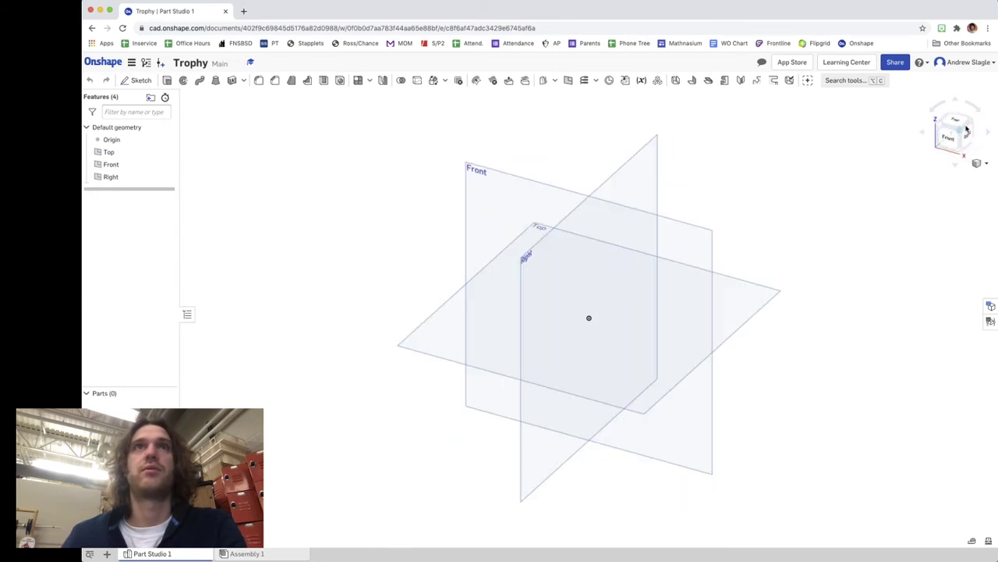
pyautogui.click(166, 165)
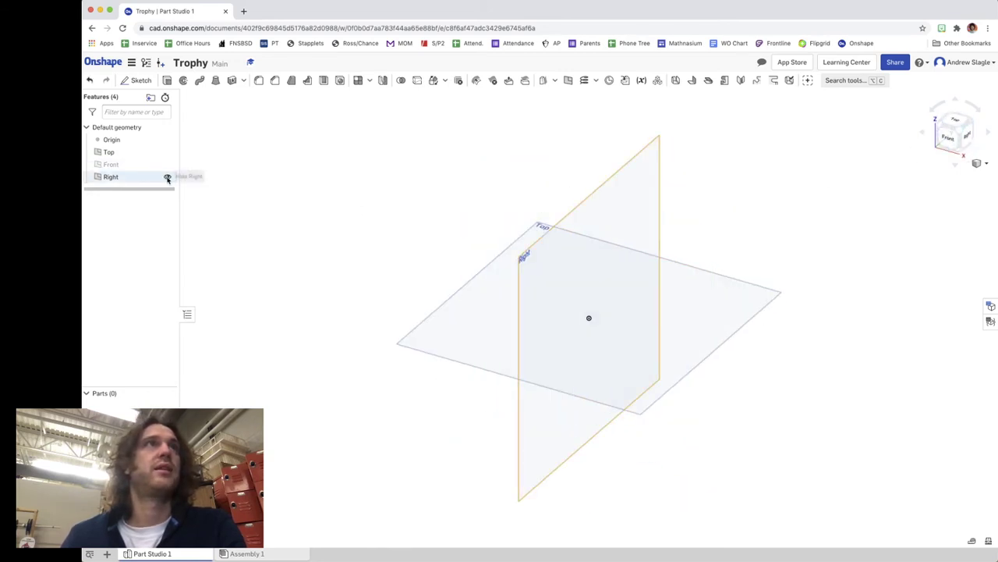
pyautogui.click(167, 178)
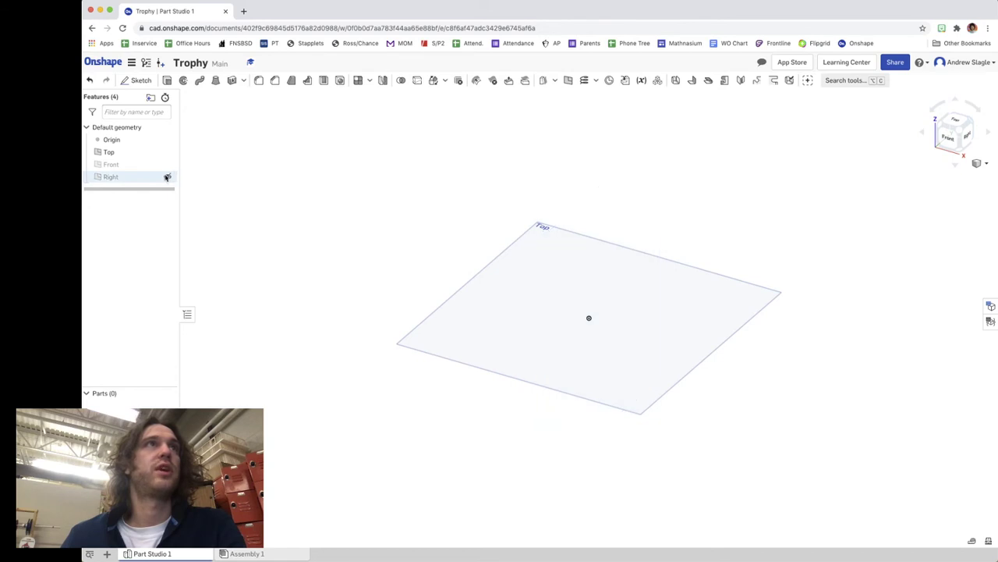
# Start a sketch on the Top plane and draw a rectangle about 4 by 3.8 centred on the origin.
pyautogui.click(496, 289)
pyautogui.click(136, 80)
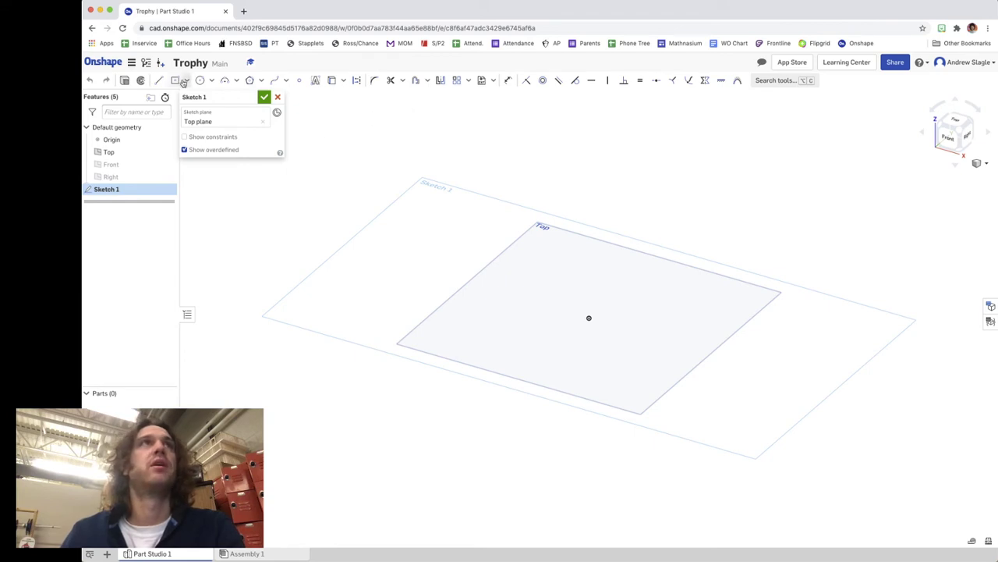
pyautogui.click(176, 81)
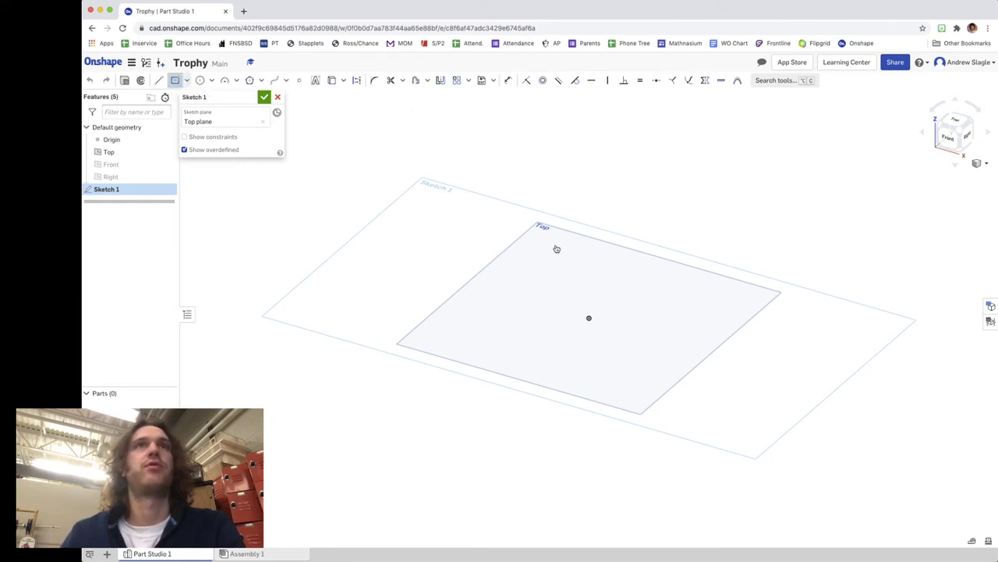
pyautogui.click(589, 318)
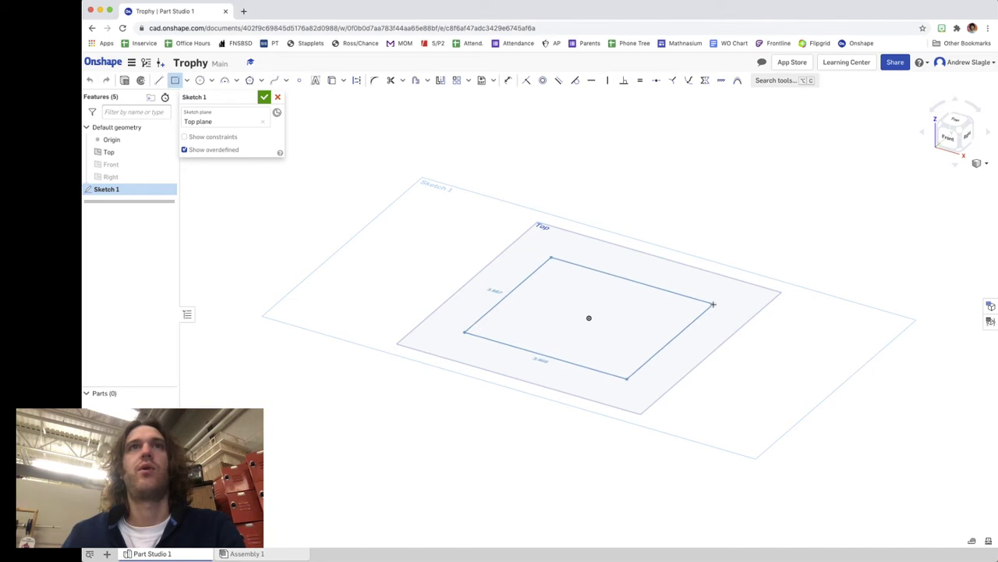
pyautogui.click(714, 304)
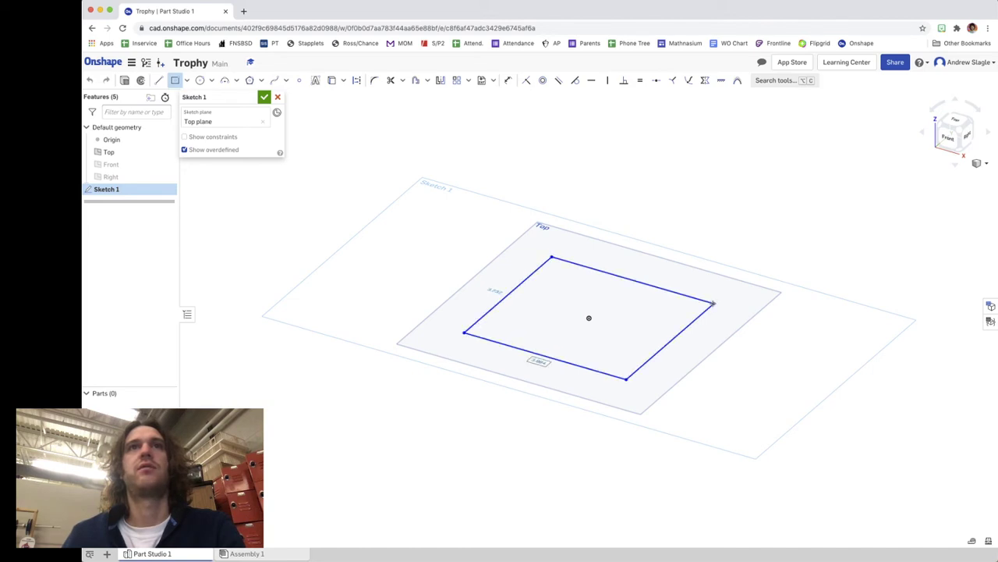
# Dimension the rectangle's depth along the Y direction and set it to 4 in.
pyautogui.click(507, 81)
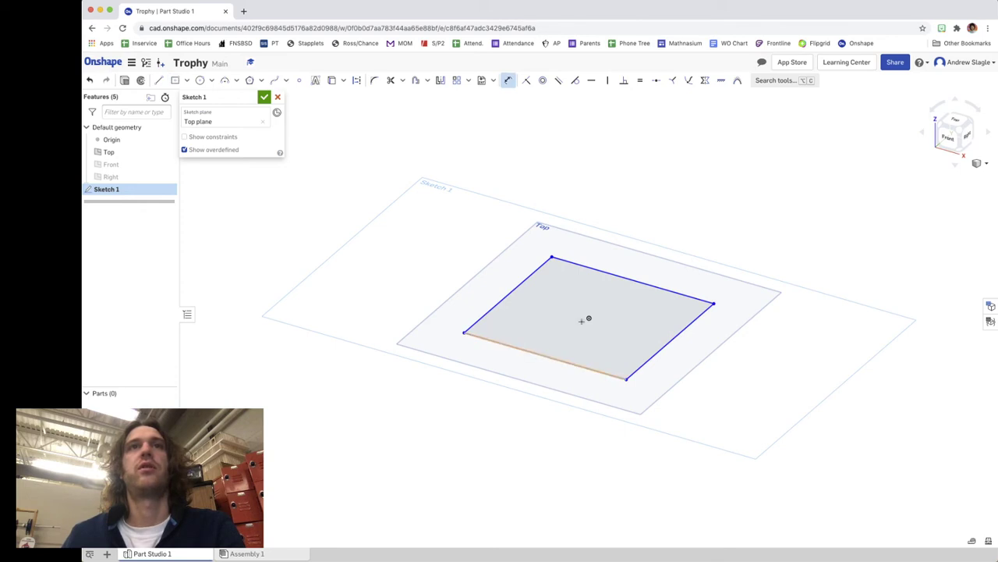
pyautogui.click(624, 277)
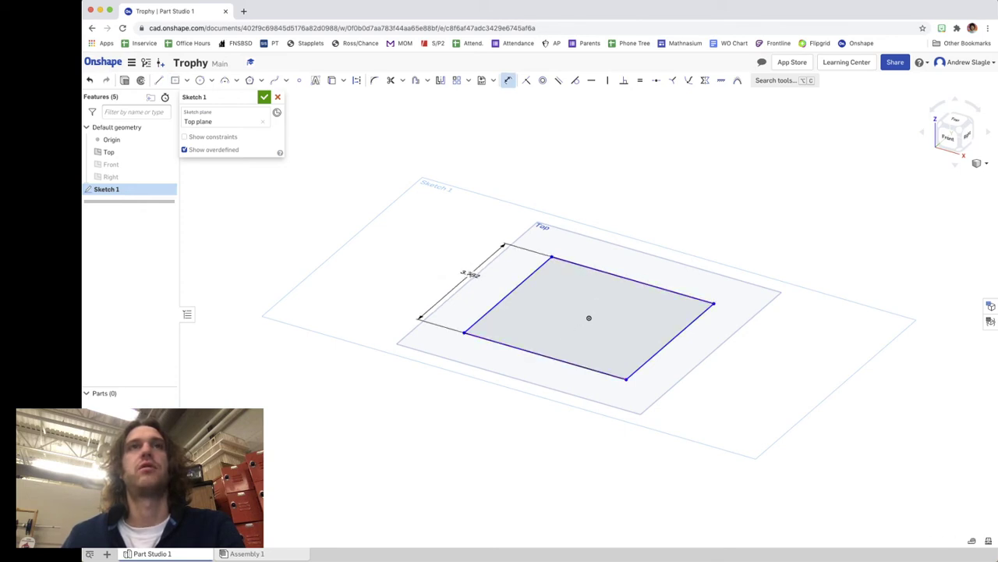
pyautogui.click(471, 275)
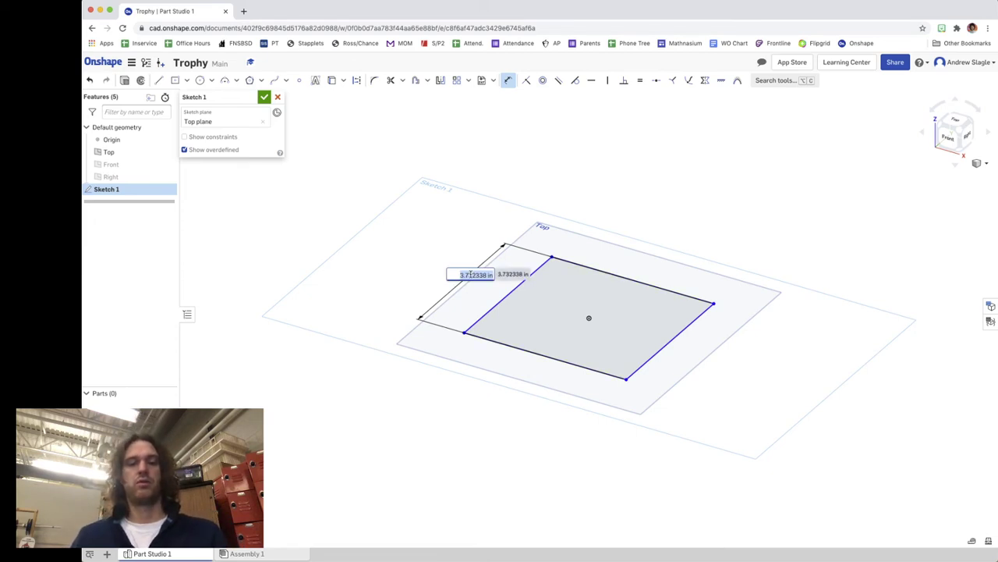
pyautogui.write('4')
pyautogui.press('Return')
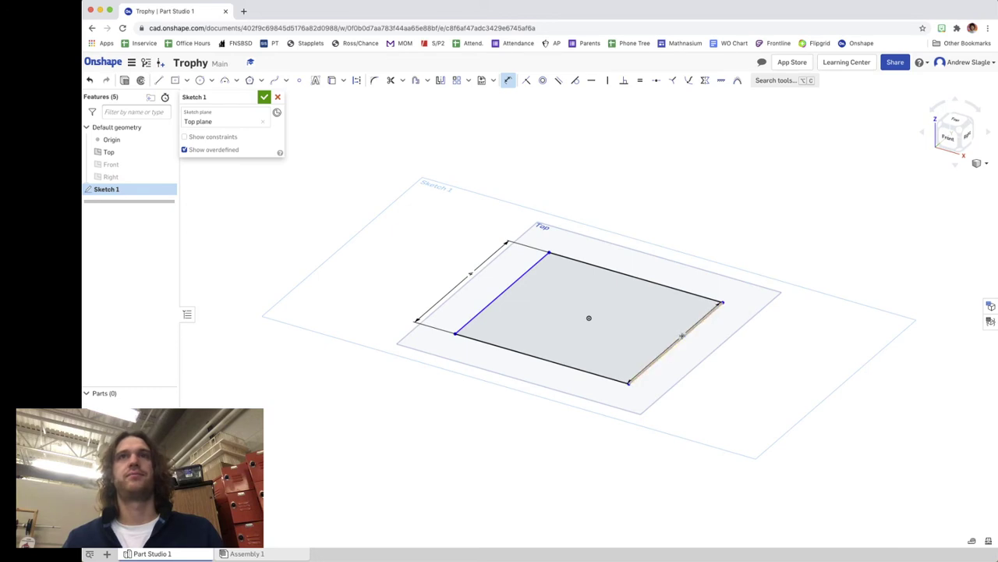
# Dimension the rectangle's width along the X direction to 5 in and accept the sketch.
pyautogui.click(683, 337)
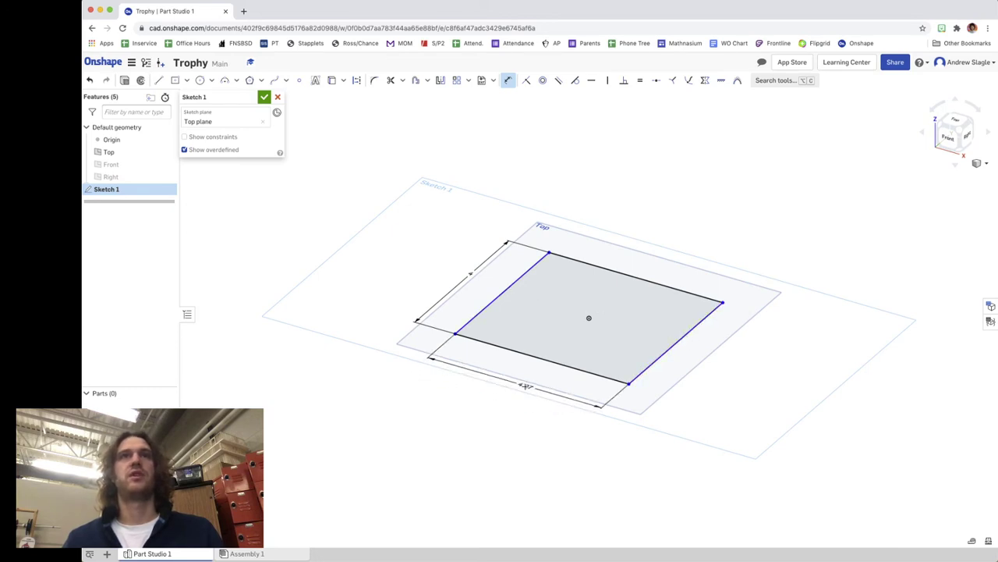
pyautogui.click(524, 386)
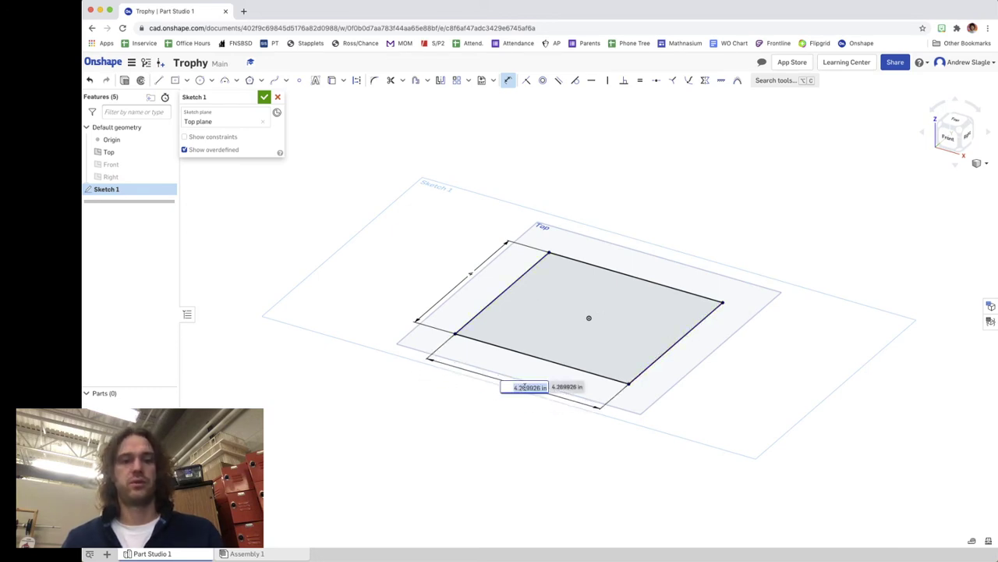
pyautogui.write('5')
pyautogui.press('Return')
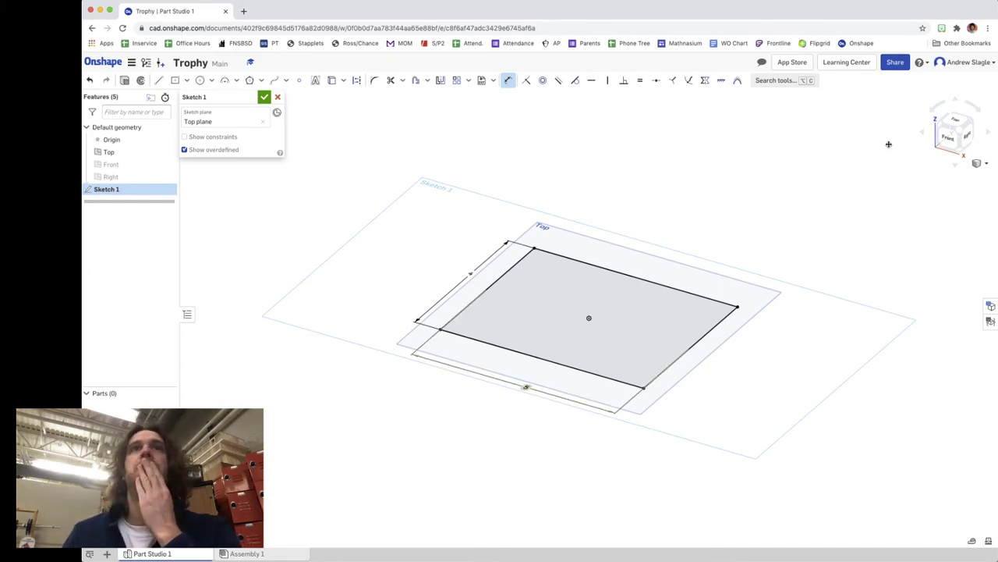
pyautogui.click(955, 122)
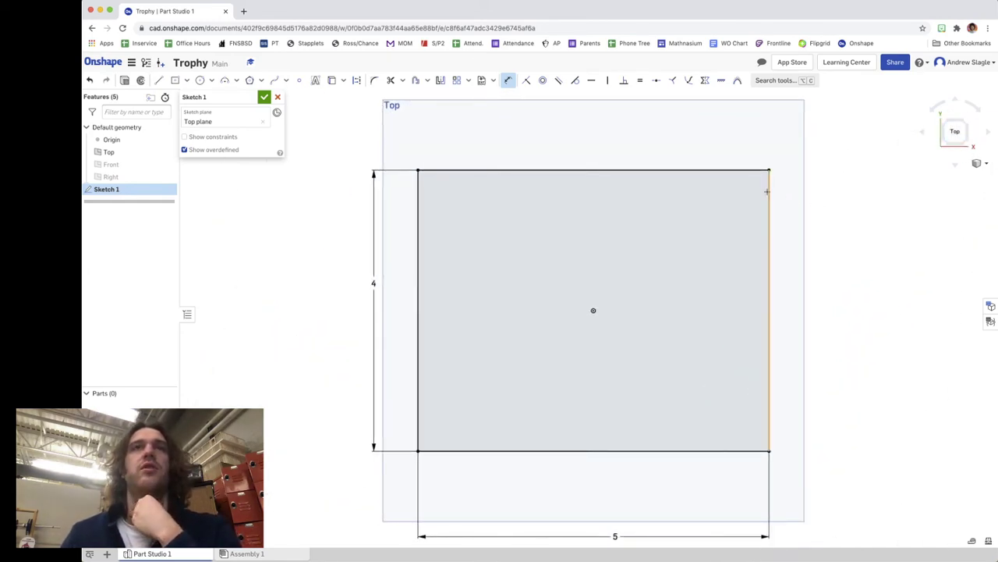
pyautogui.click(264, 97)
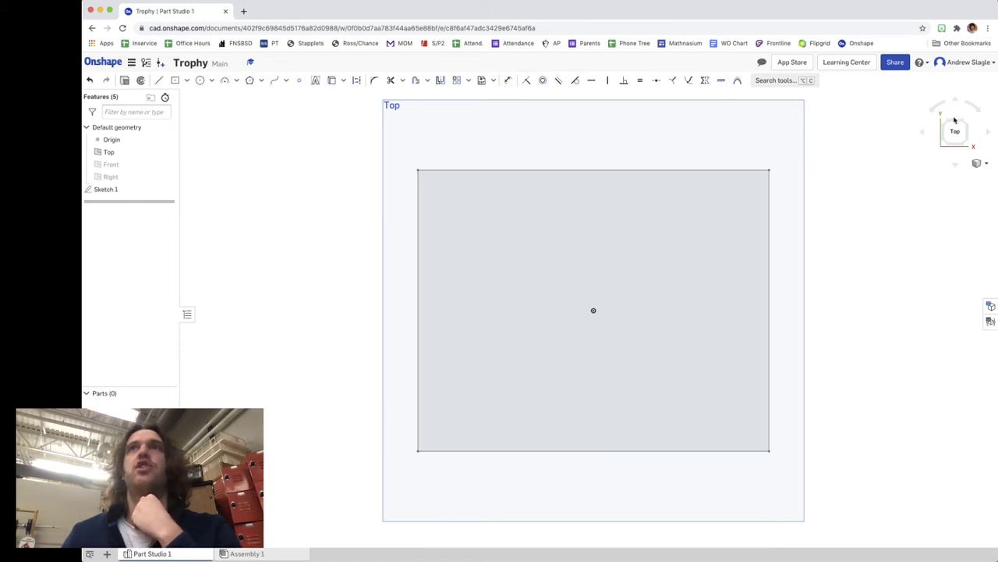
# Start a new solid Extrude for the rectangular base sketch.
pyautogui.click(967, 144)
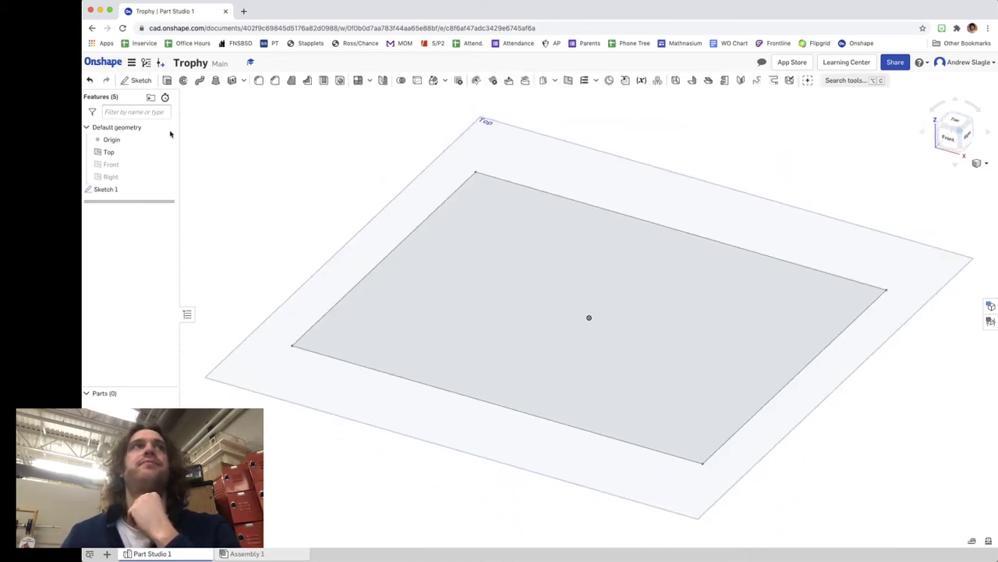
pyautogui.click(167, 80)
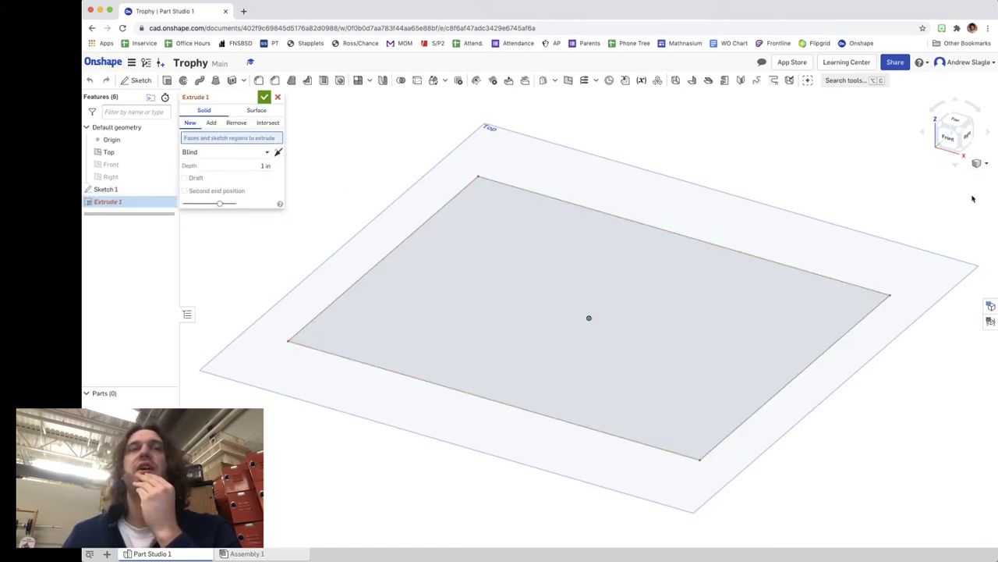
# Extrude the base rectangle upward as a new solid with a blind depth of 0.8 in.
pyautogui.moveTo(936, 411)
pyautogui.mouseDown(button='right')
pyautogui.moveTo(913, 379)
pyautogui.moveTo(931, 394)
pyautogui.mouseUp(button='right')
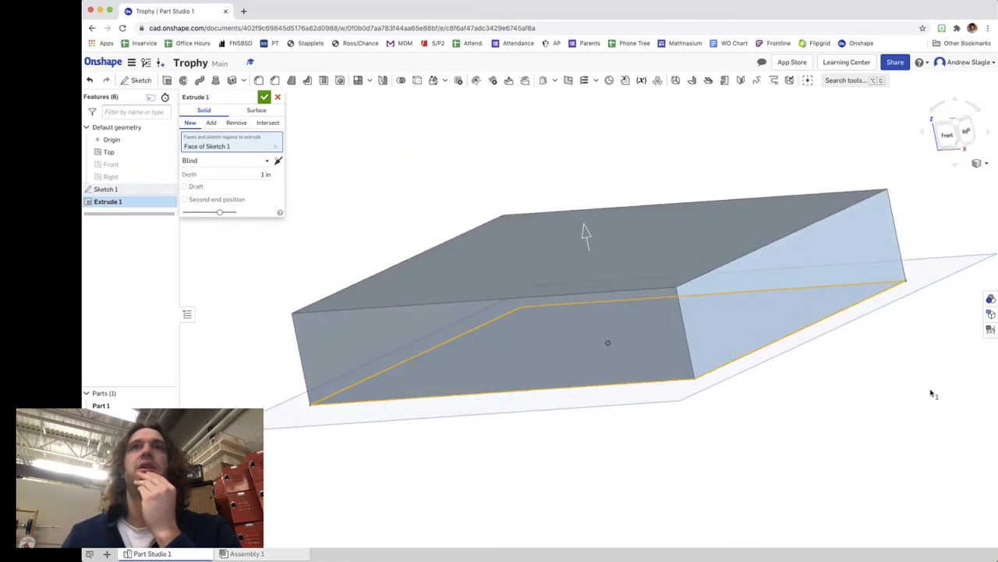
pyautogui.click(257, 173)
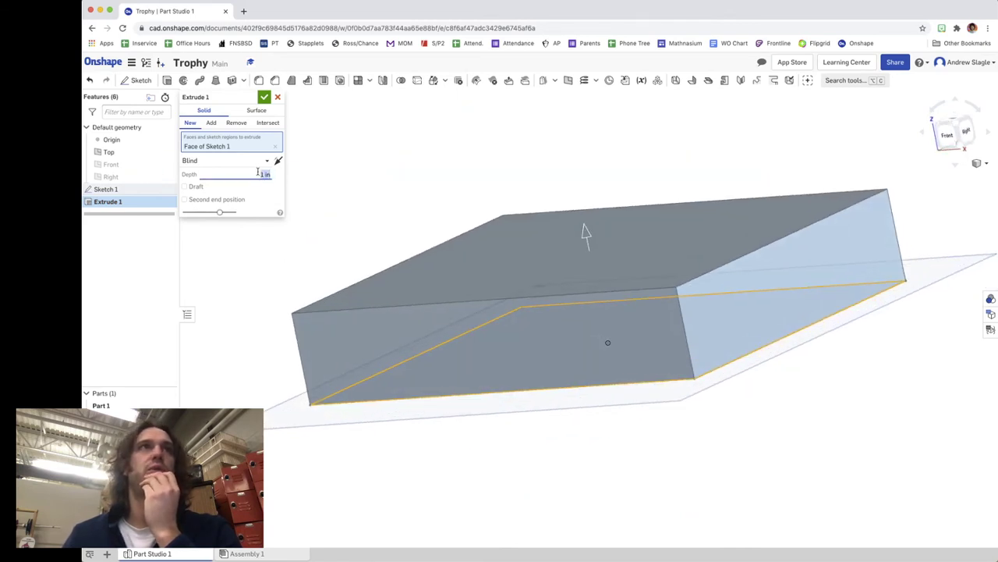
pyautogui.write('0')
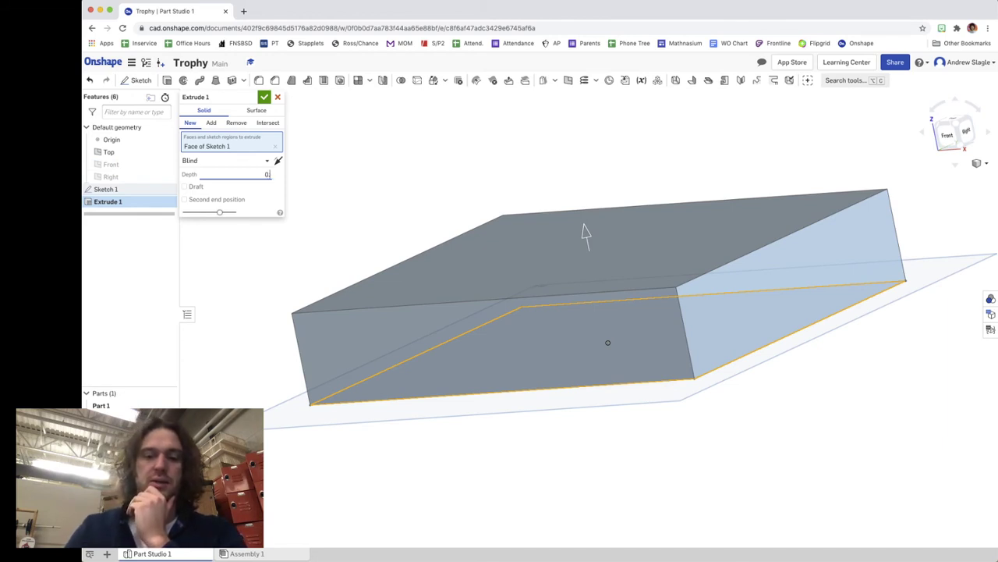
pyautogui.write('.8')
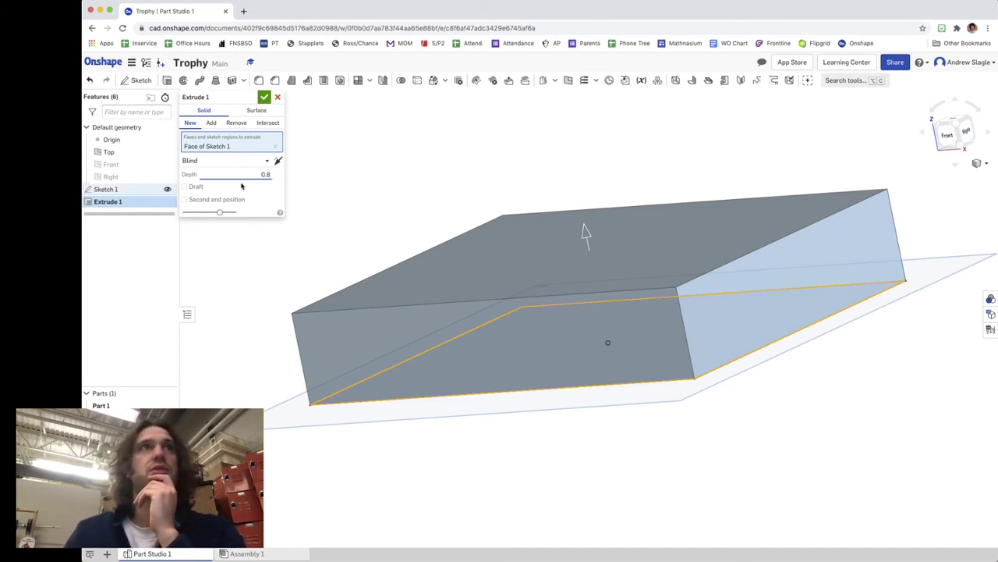
pyautogui.click(265, 98)
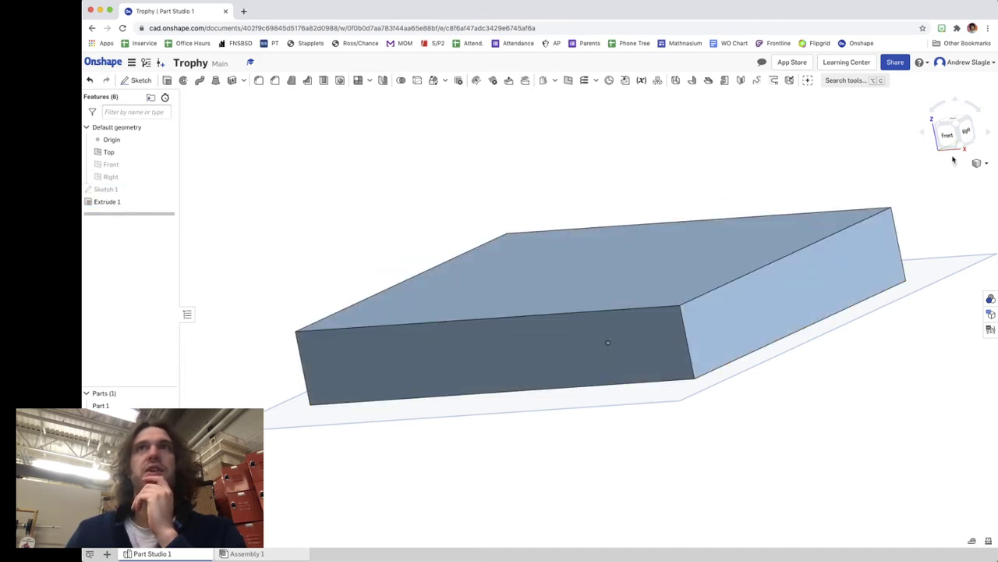
# On the block's right end face, sketch a closed triangle joining the front bottom corner, a point on the top edge and the front top corner.
pyautogui.click(967, 134)
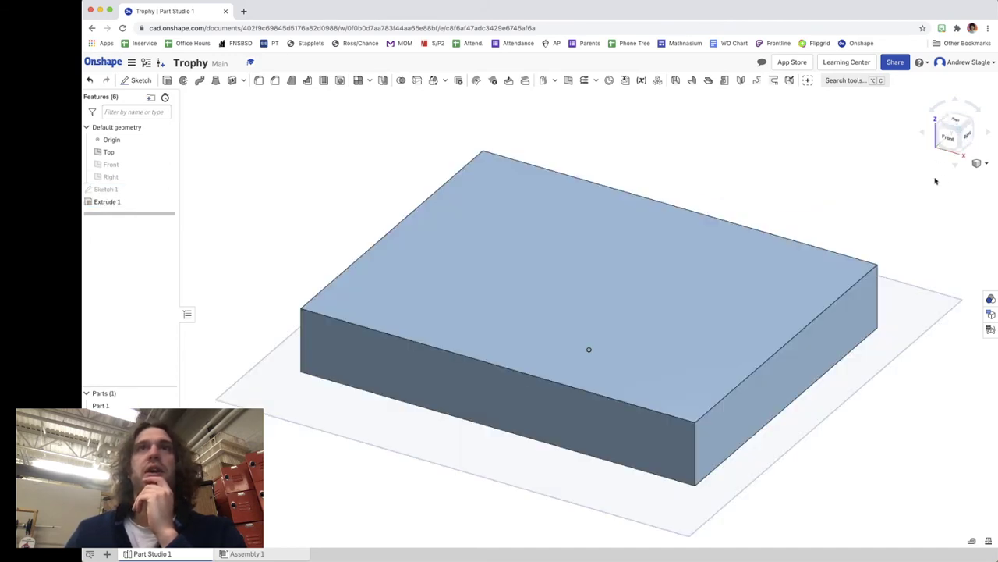
pyautogui.click(967, 134)
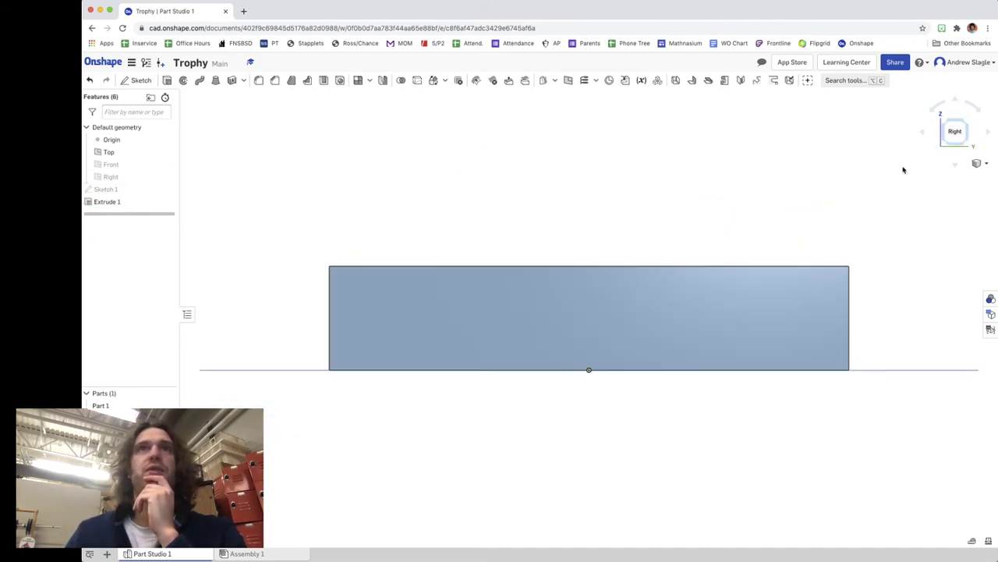
pyautogui.click(945, 123)
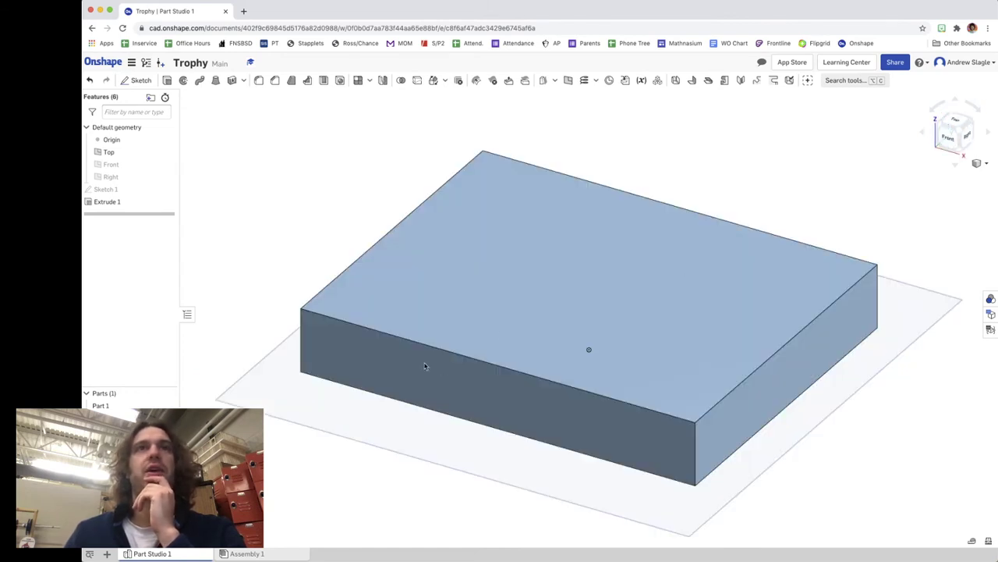
pyautogui.click(967, 137)
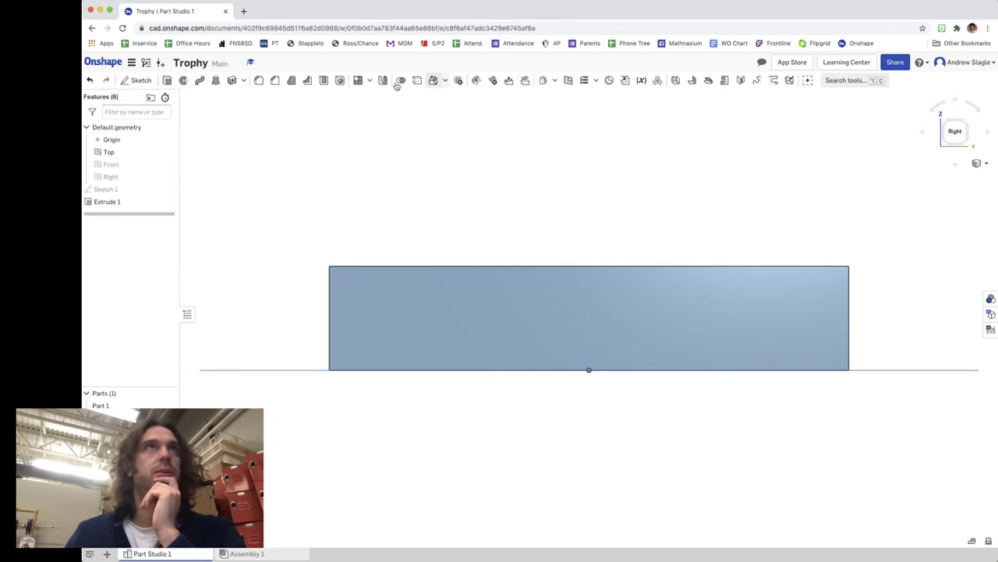
pyautogui.click(398, 328)
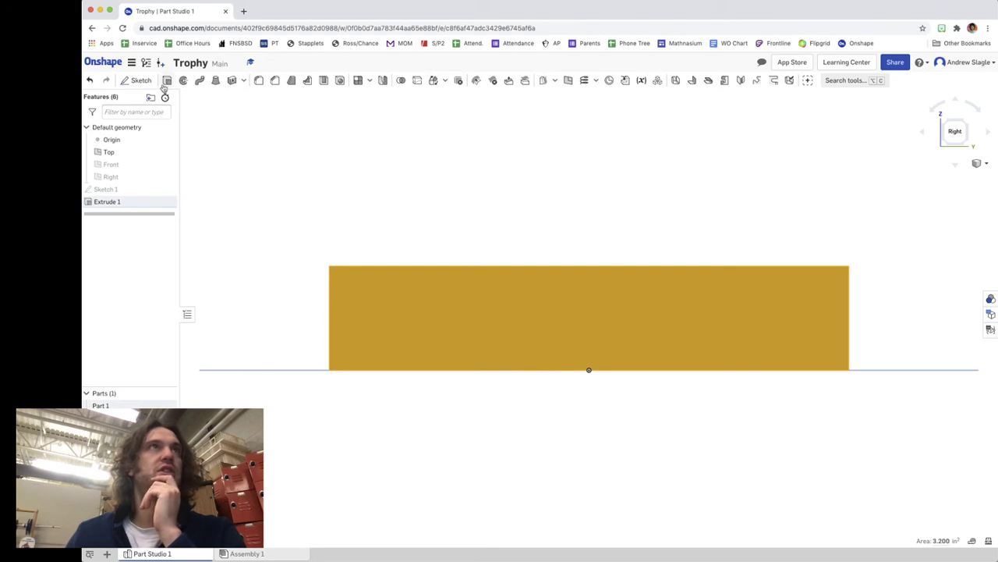
pyautogui.click(944, 120)
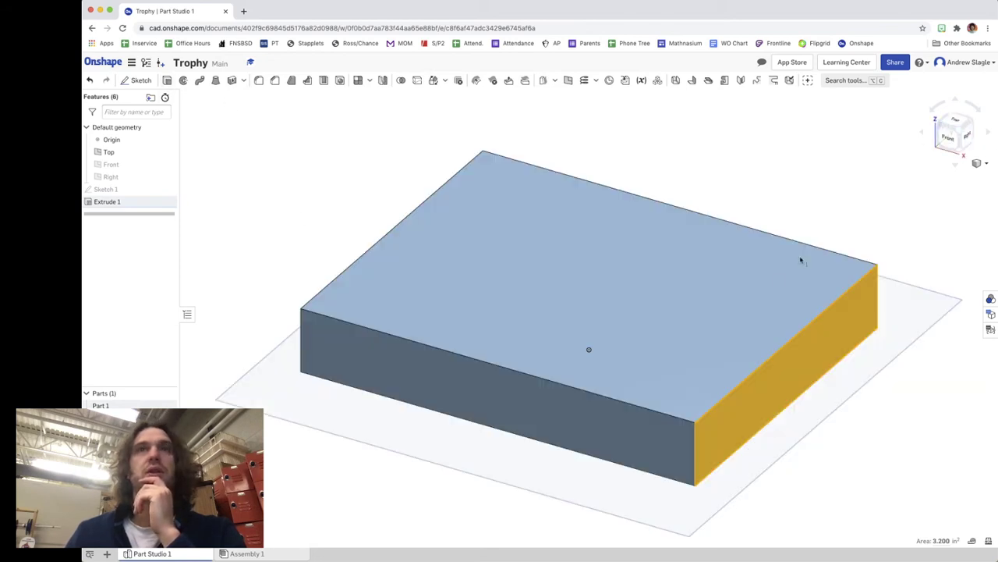
pyautogui.click(183, 108)
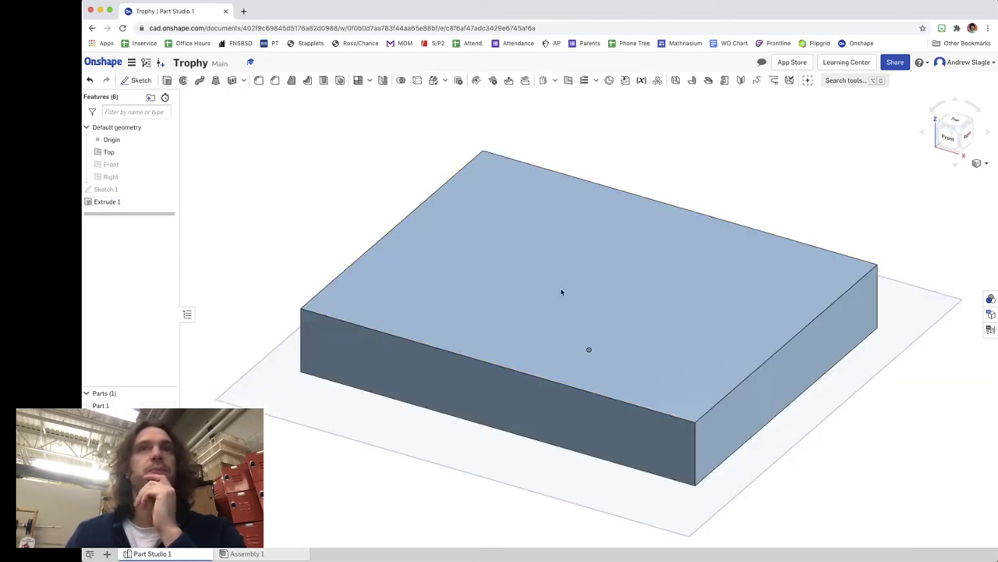
pyautogui.hotkey('shift', 's')
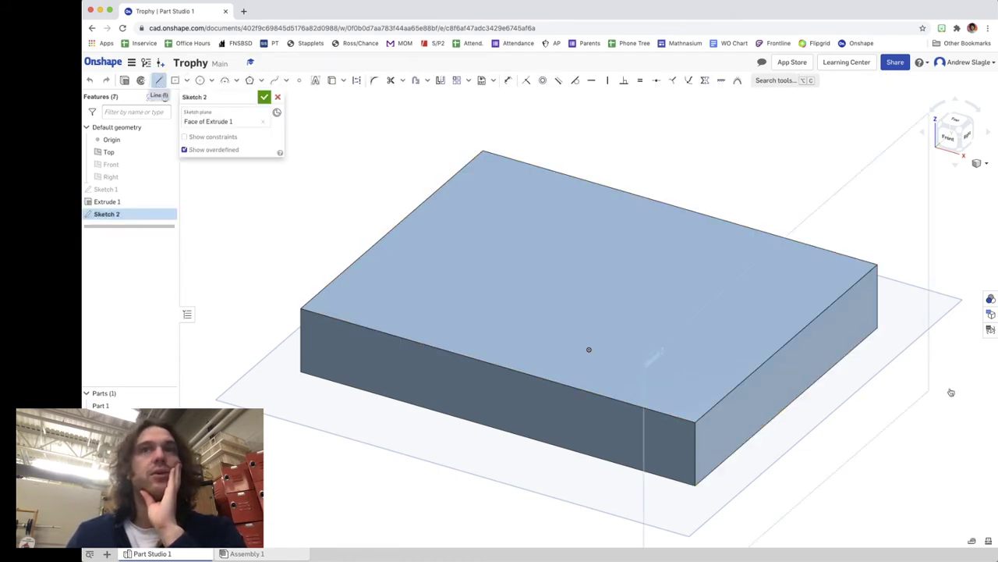
pyautogui.click(159, 80)
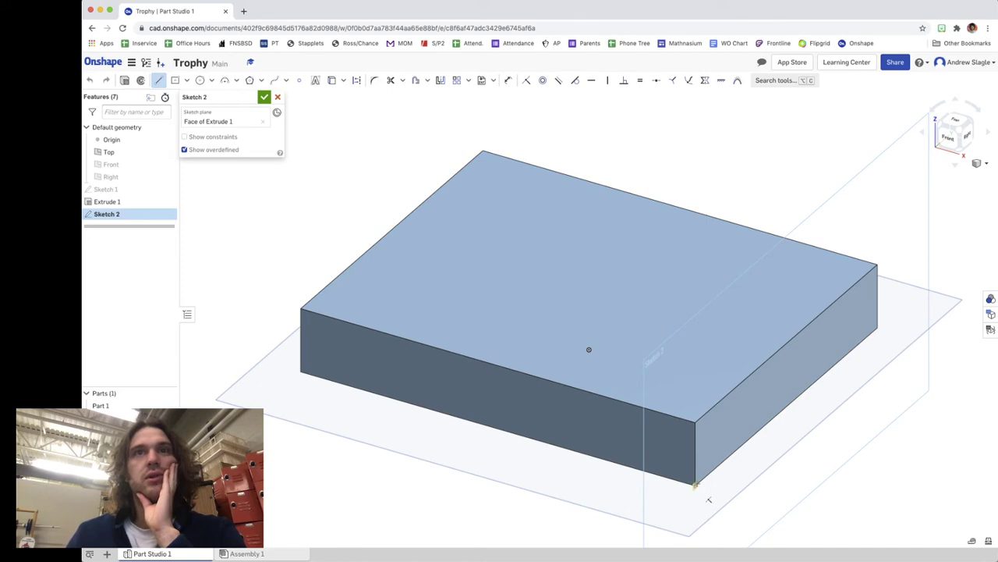
pyautogui.click(728, 393)
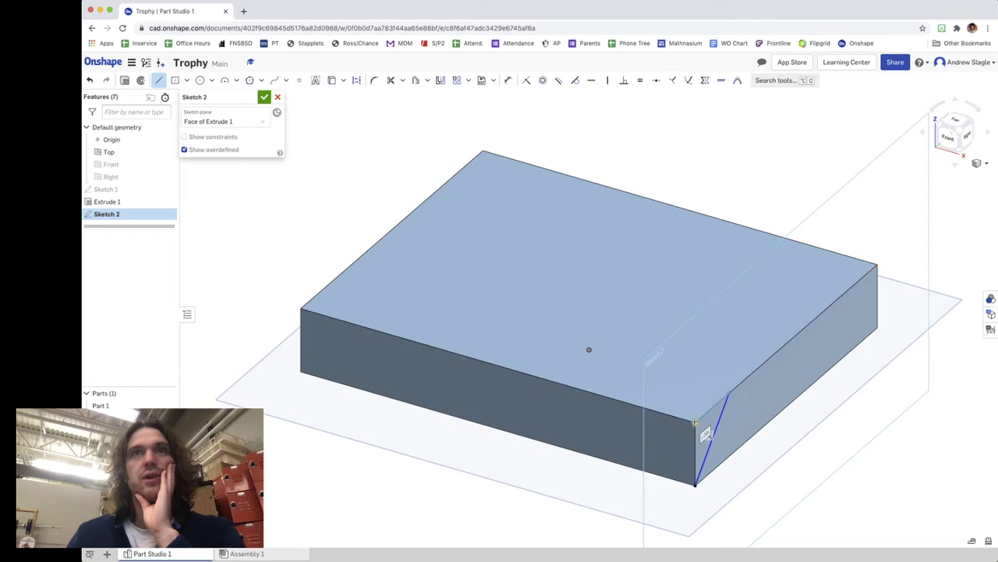
pyautogui.click(695, 422)
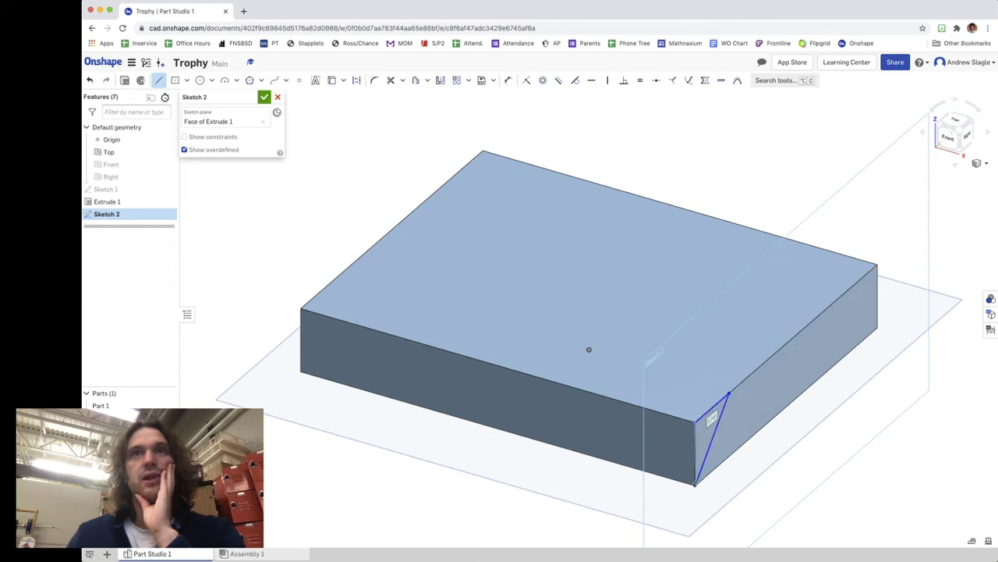
pyautogui.click(695, 484)
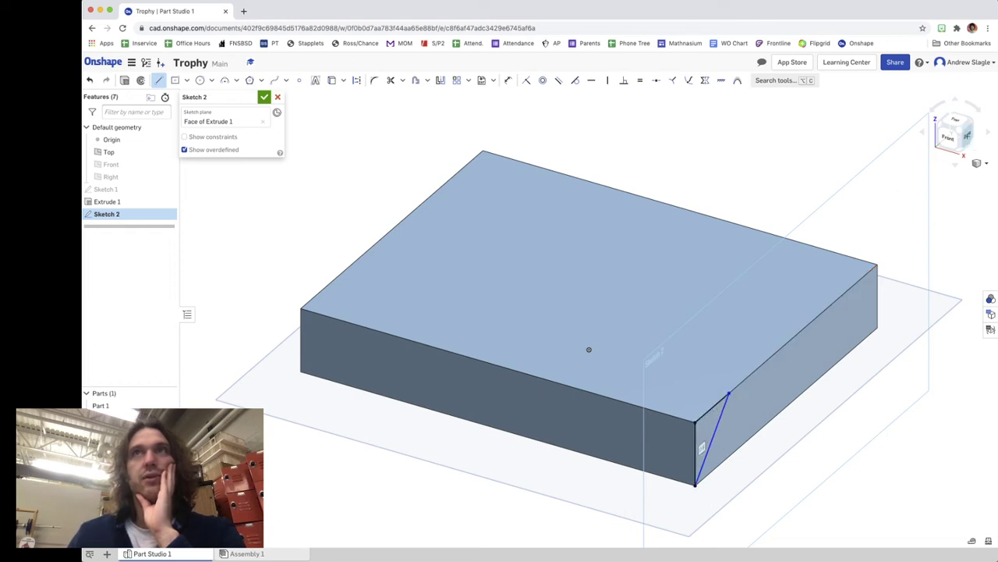
# Widen the triangle by moving its free vertex farther back along the block's top edge, and finish the sketch.
pyautogui.click(966, 136)
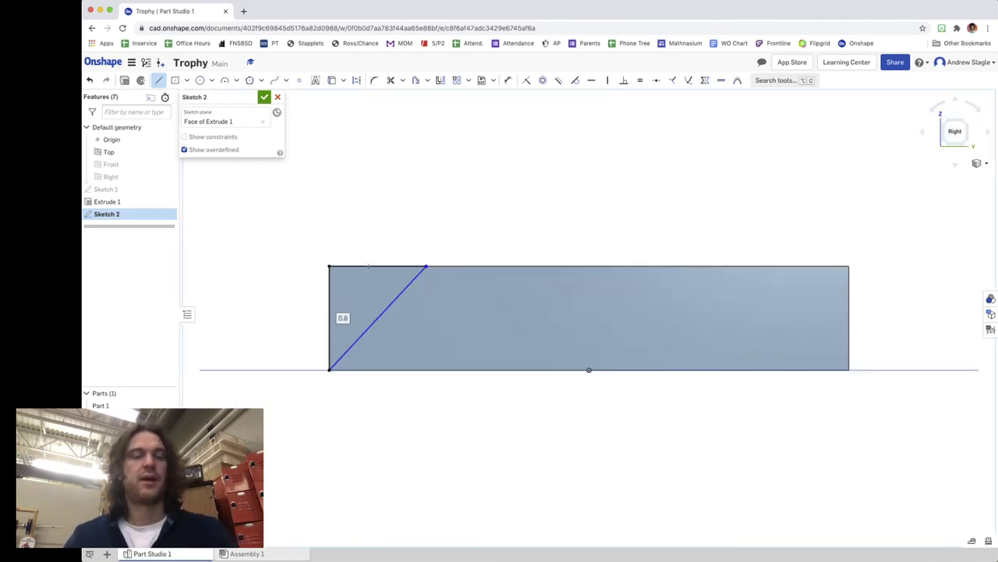
pyautogui.press('Escape')
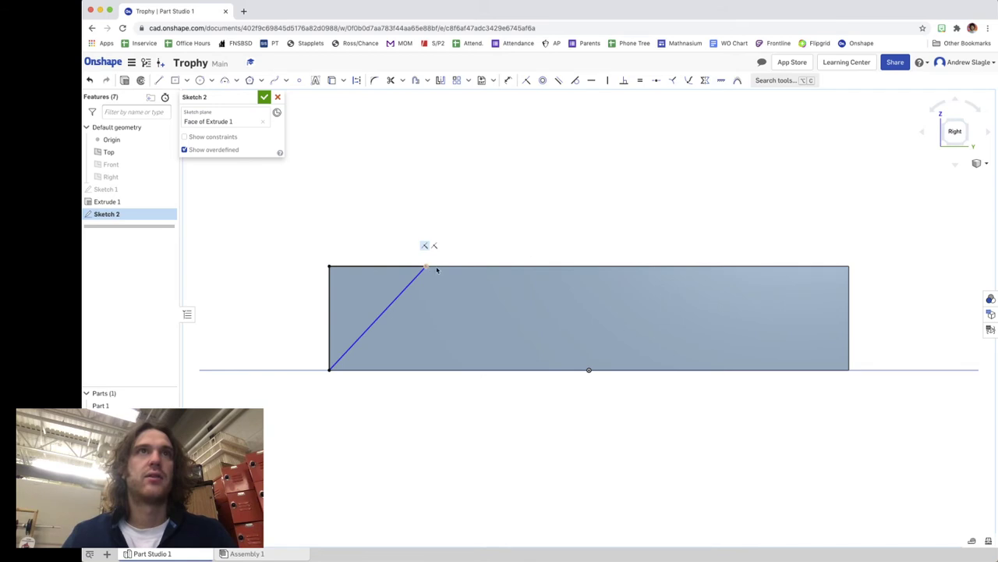
pyautogui.moveTo(448, 269); pyautogui.dragTo(457, 268)
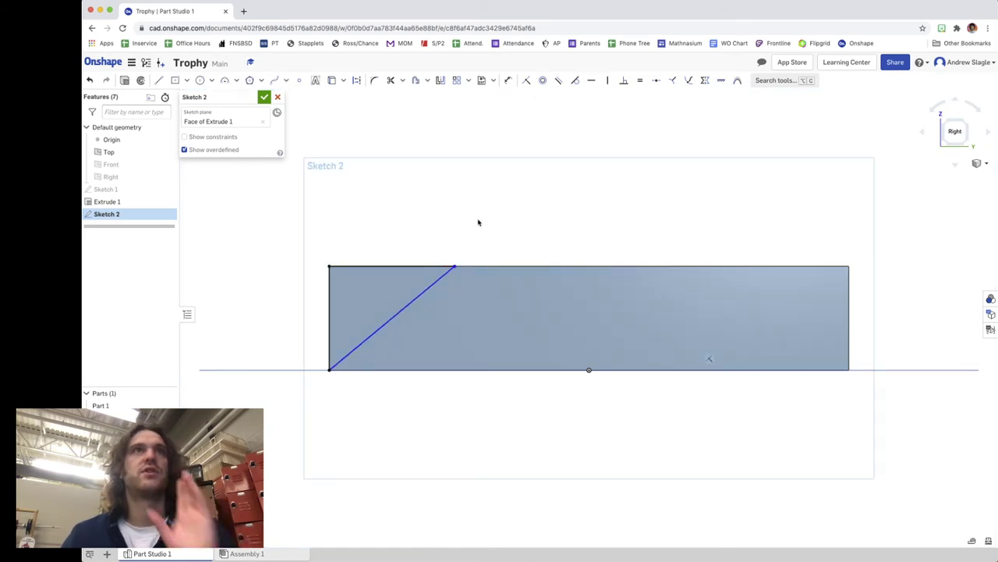
pyautogui.click(264, 97)
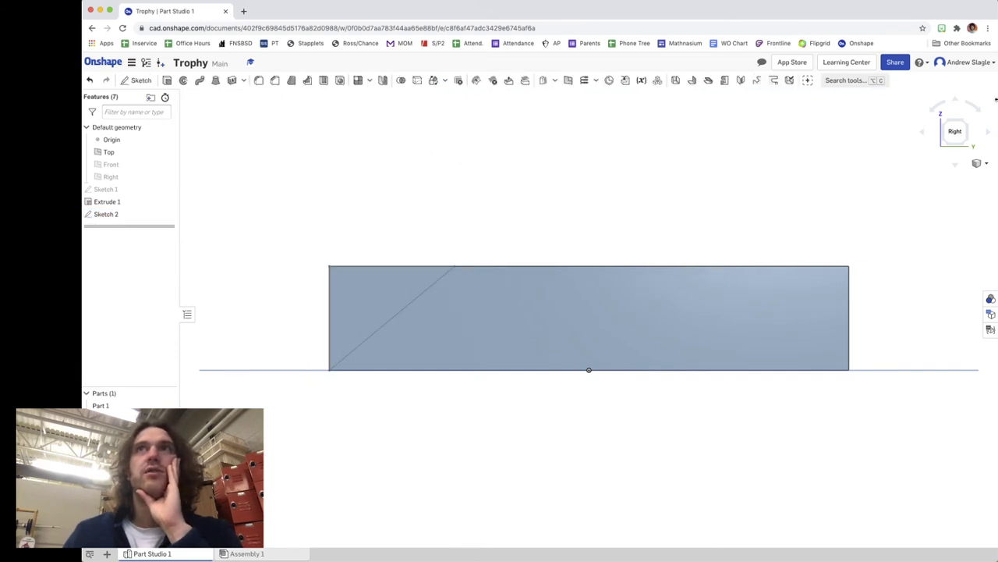
# Cut the triangular profile out of the block along its whole front edge with a blind Remove extrude 5.2 in deep.
pyautogui.click(945, 125)
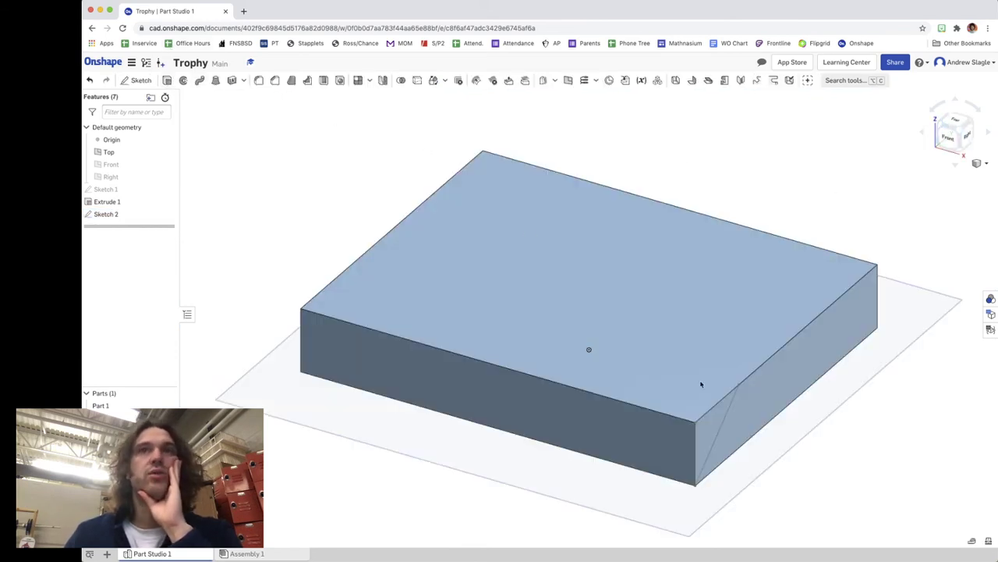
pyautogui.hotkey('shift', 'e')
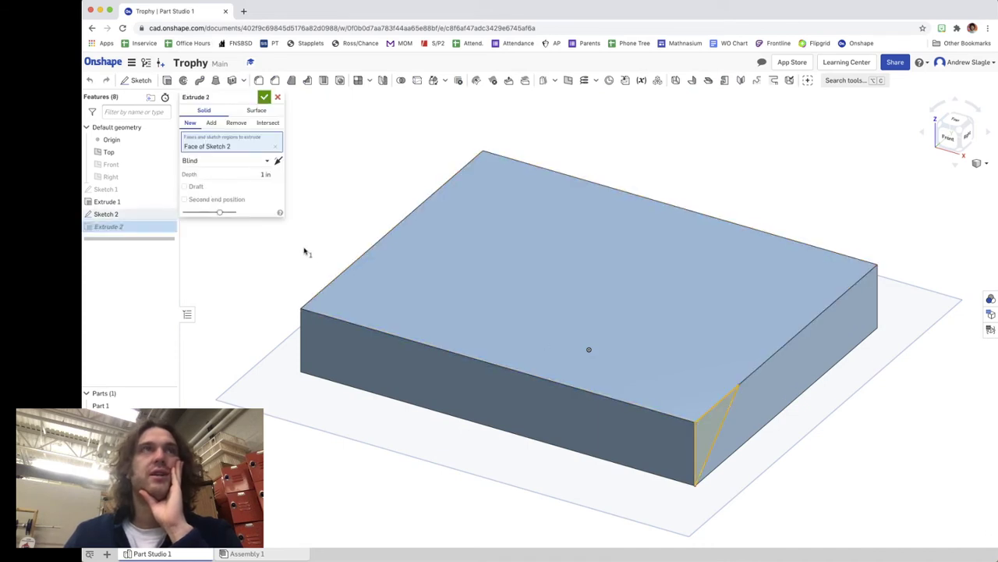
pyautogui.click(221, 124)
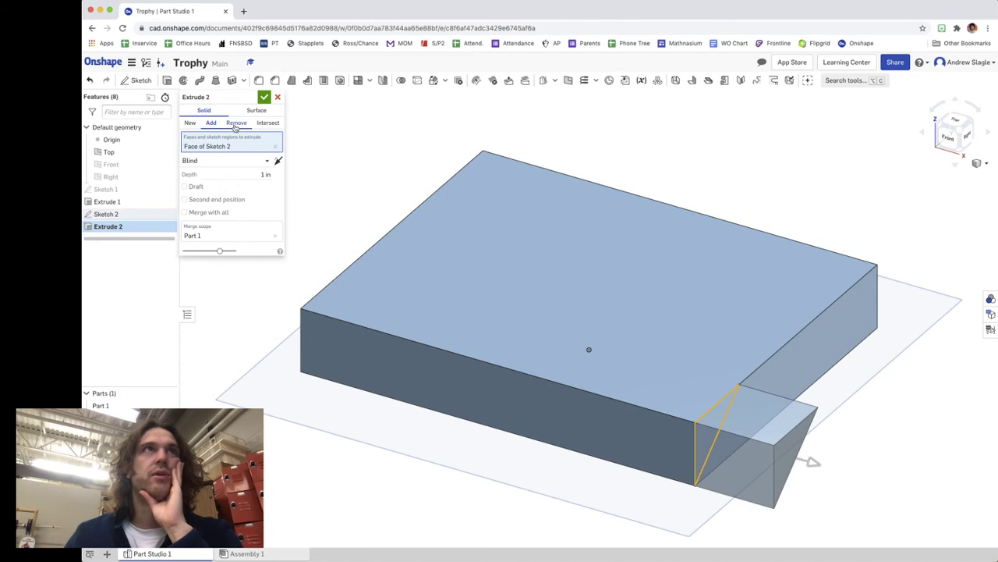
pyautogui.click(235, 124)
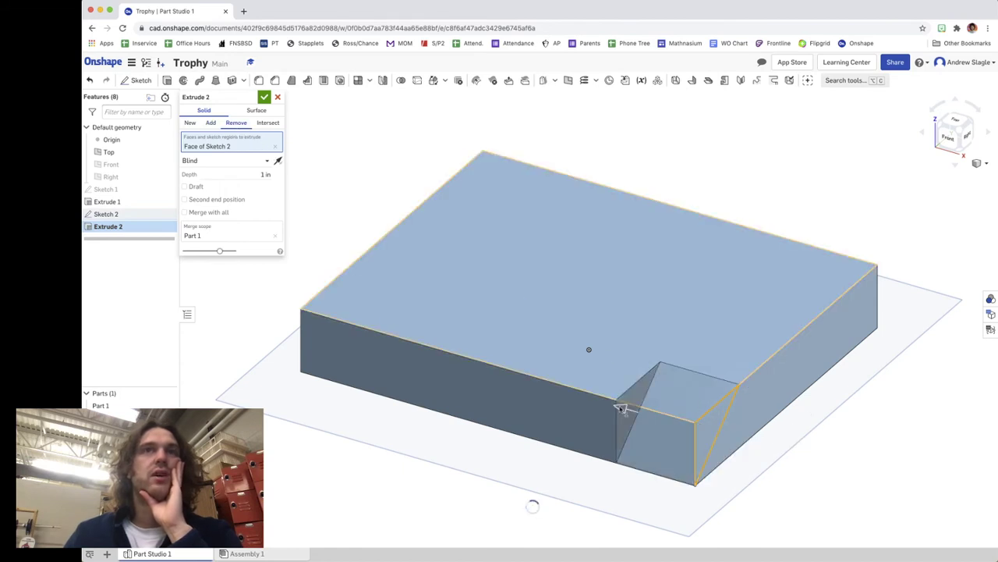
pyautogui.moveTo(504, 372); pyautogui.dragTo(448, 346)
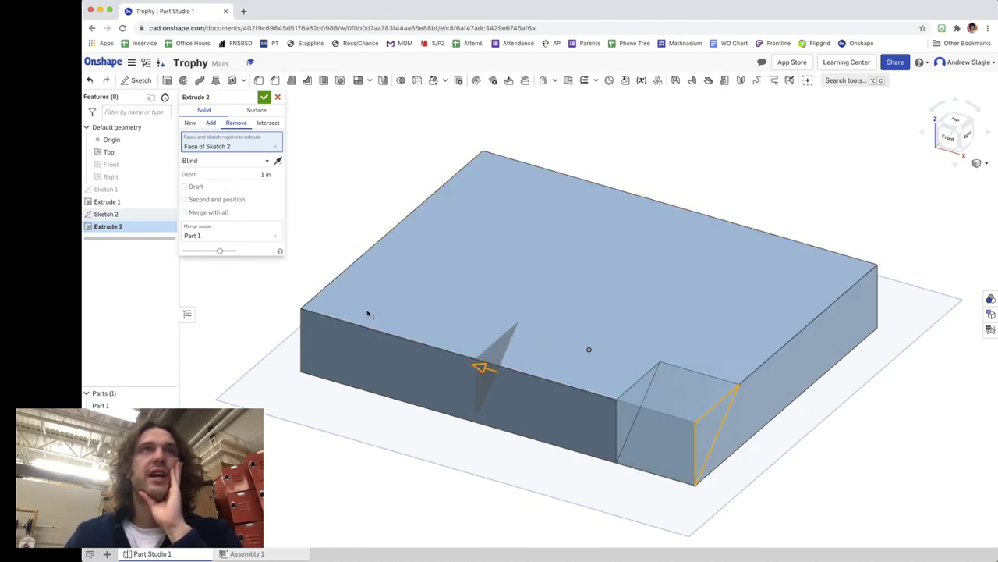
pyautogui.moveTo(367, 314); pyautogui.dragTo(287, 304)
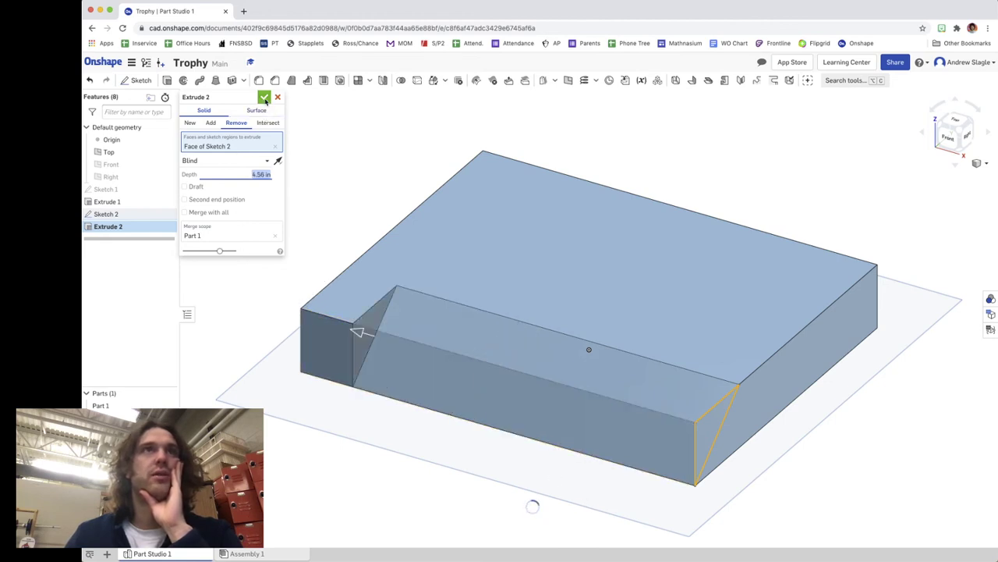
pyautogui.write('5.2')
pyautogui.press('Return')
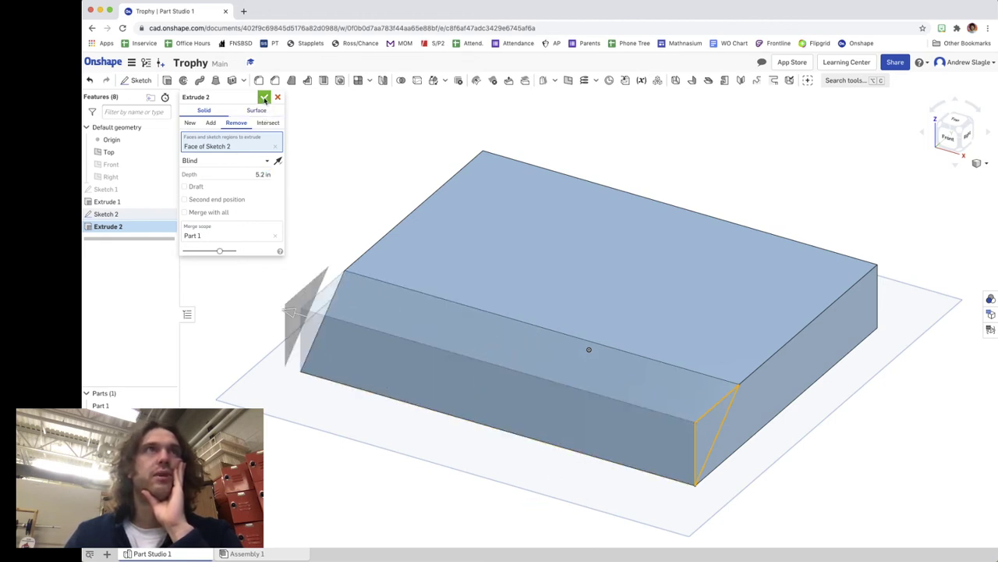
pyautogui.click(264, 98)
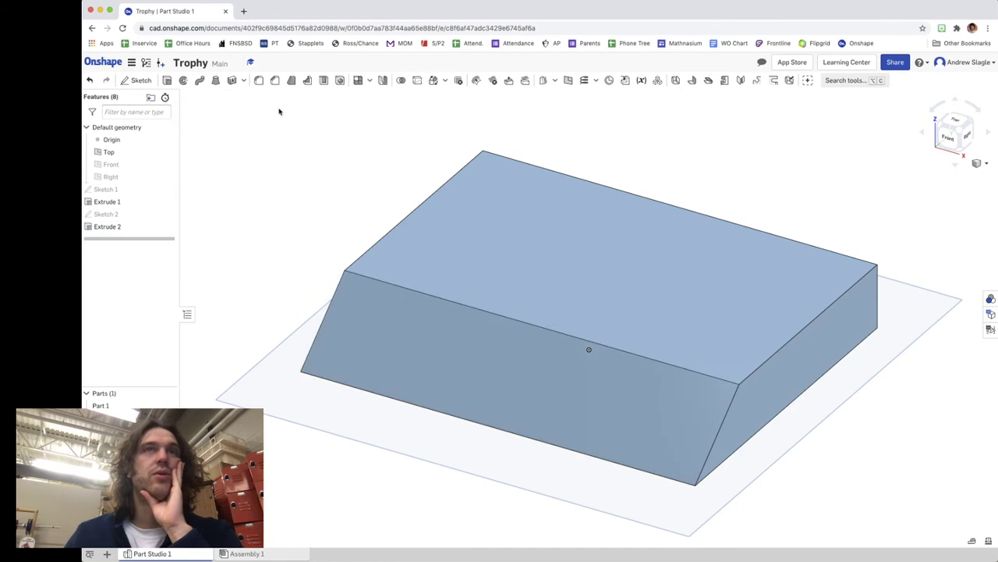
# Start a sketch on the block's top face and draw a circle about 1.36 in in diameter near its left edge.
pyautogui.click(952, 125)
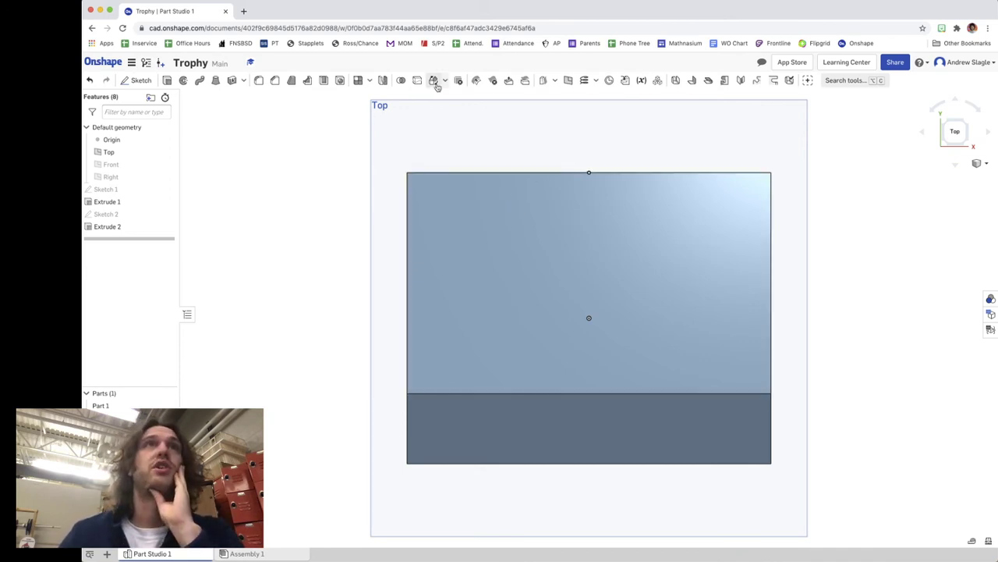
pyautogui.click(675, 295)
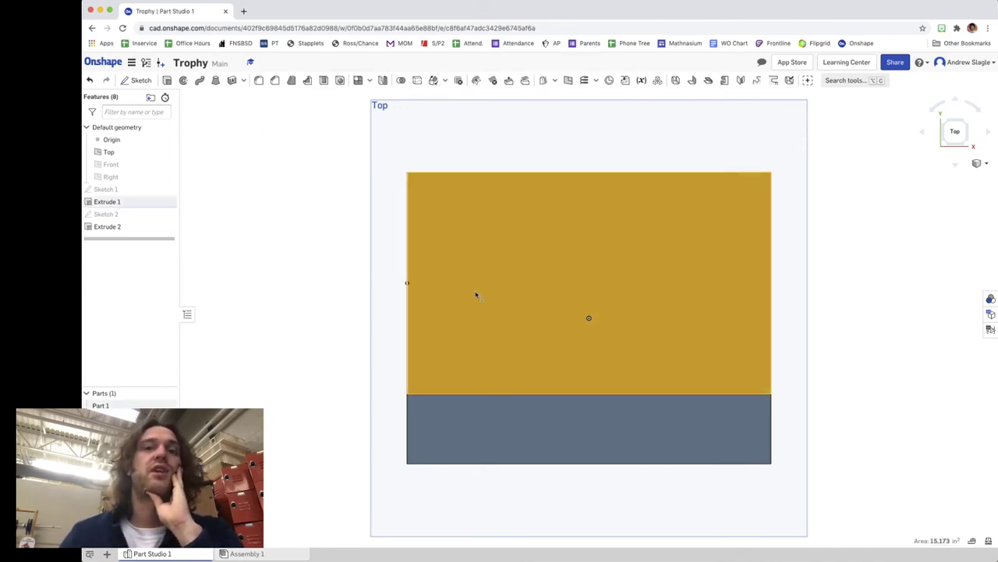
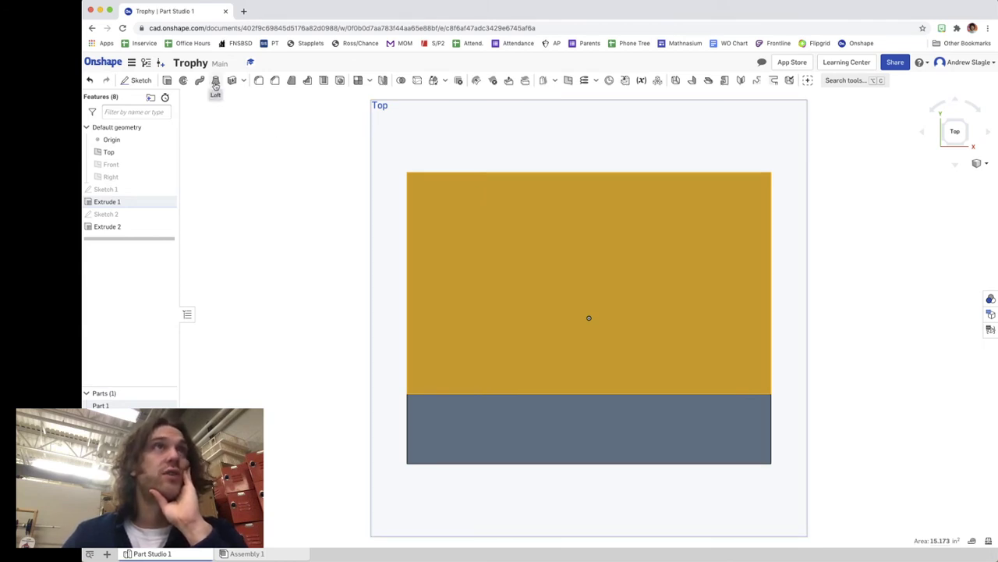
pyautogui.click(137, 80)
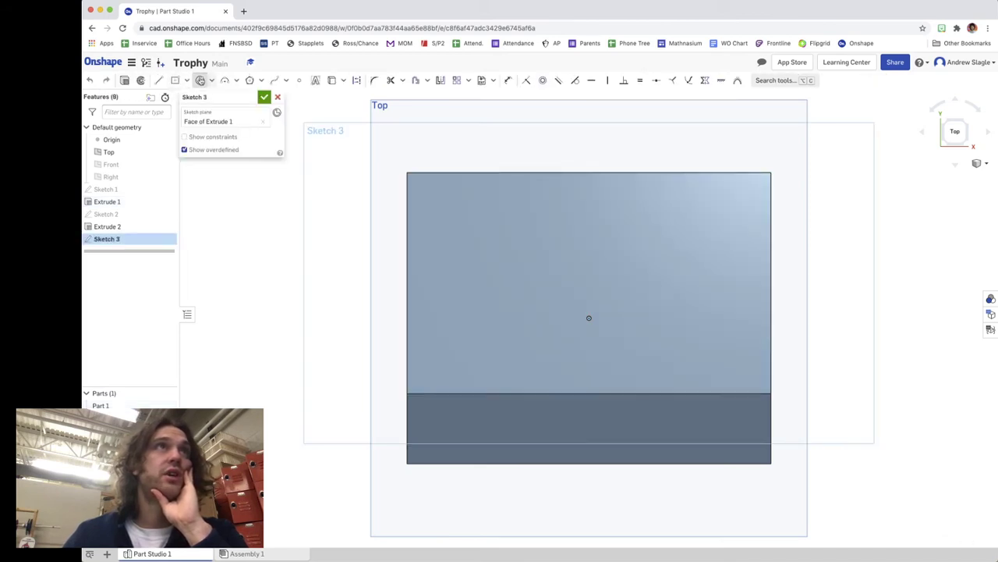
pyautogui.click(200, 81)
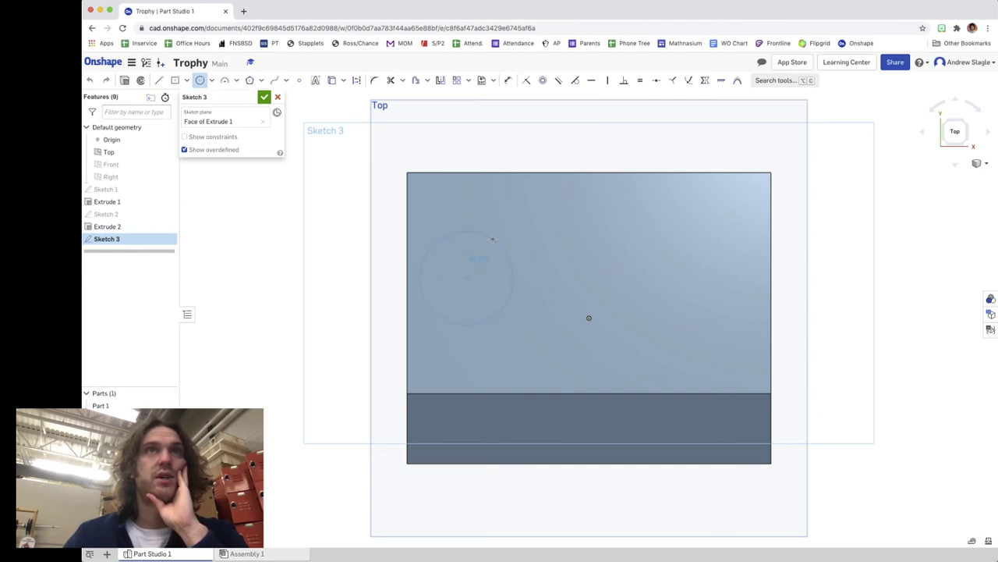
pyautogui.click(494, 237)
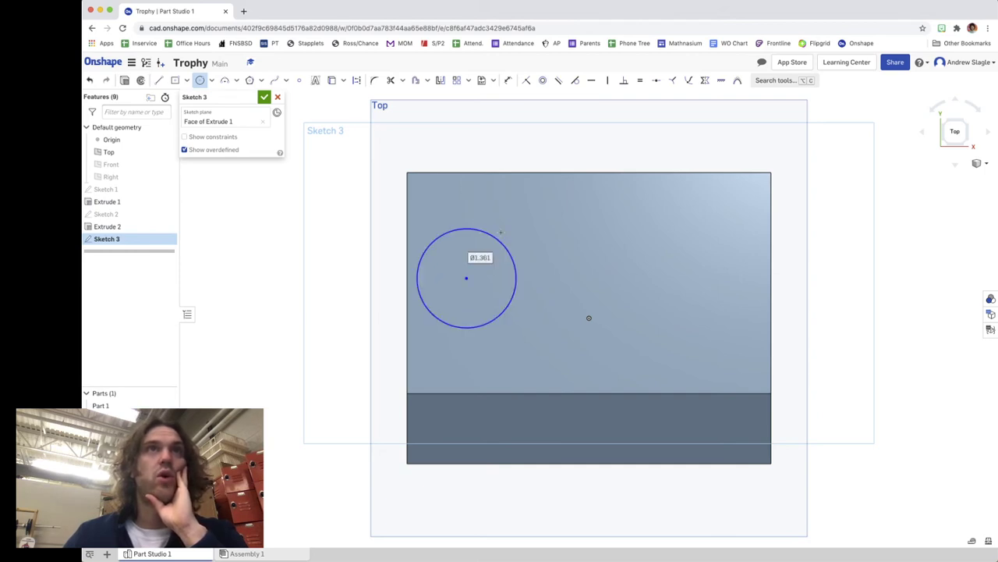
# Move the circle on the block's top face slightly farther from the left edge and finish the sketch.
pyautogui.click(265, 97)
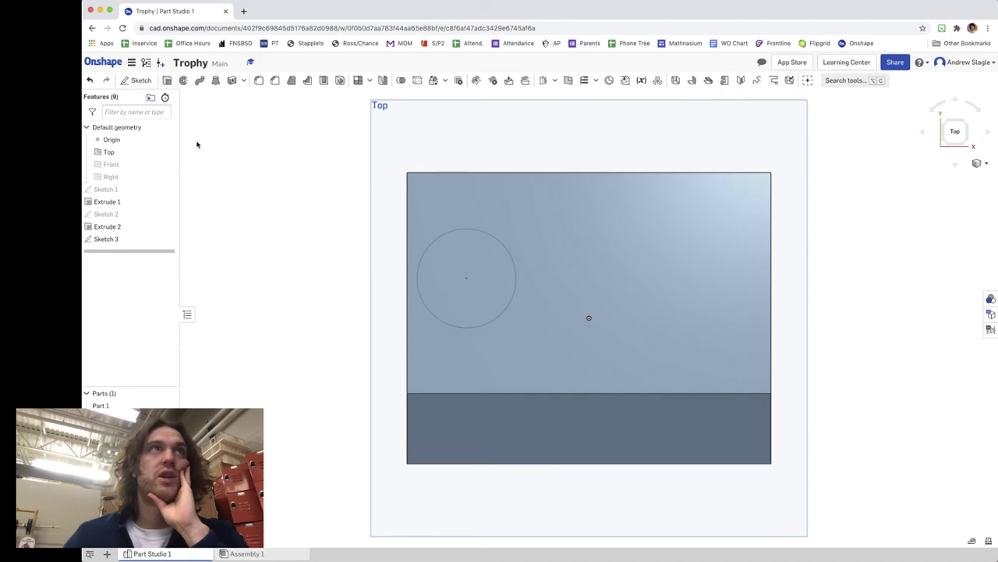
pyautogui.doubleClick(106, 240)
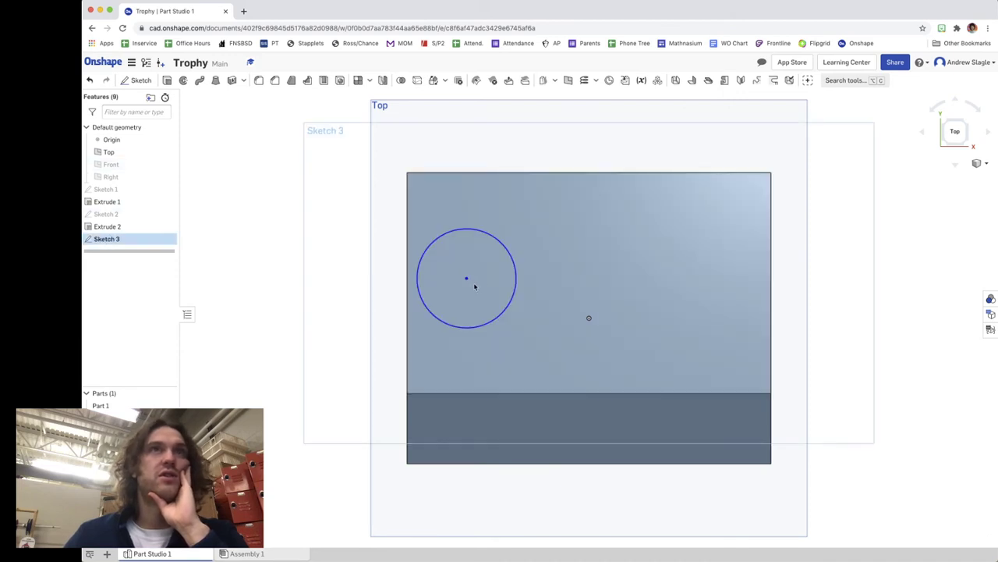
pyautogui.moveTo(475, 279); pyautogui.dragTo(482, 279)
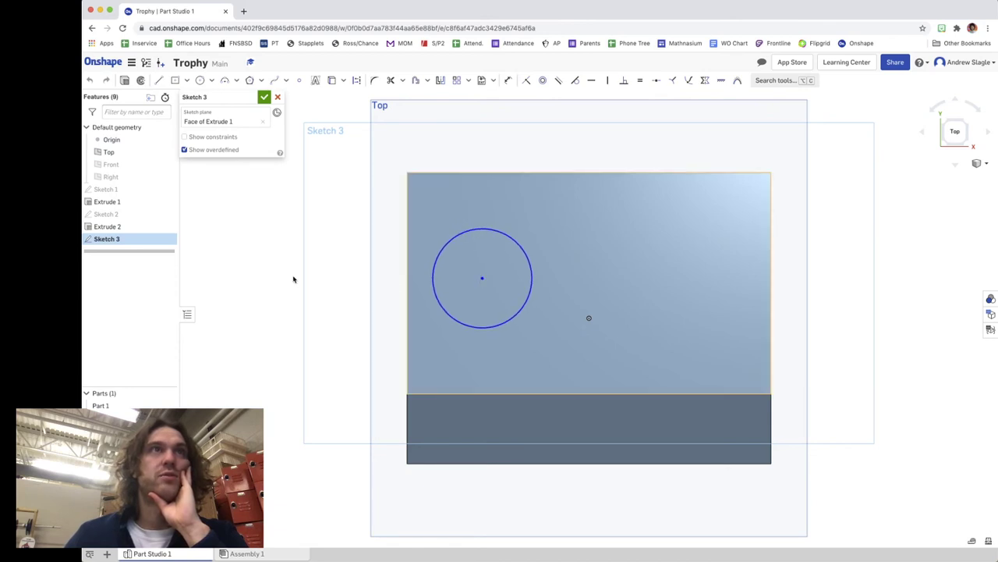
pyautogui.click(264, 97)
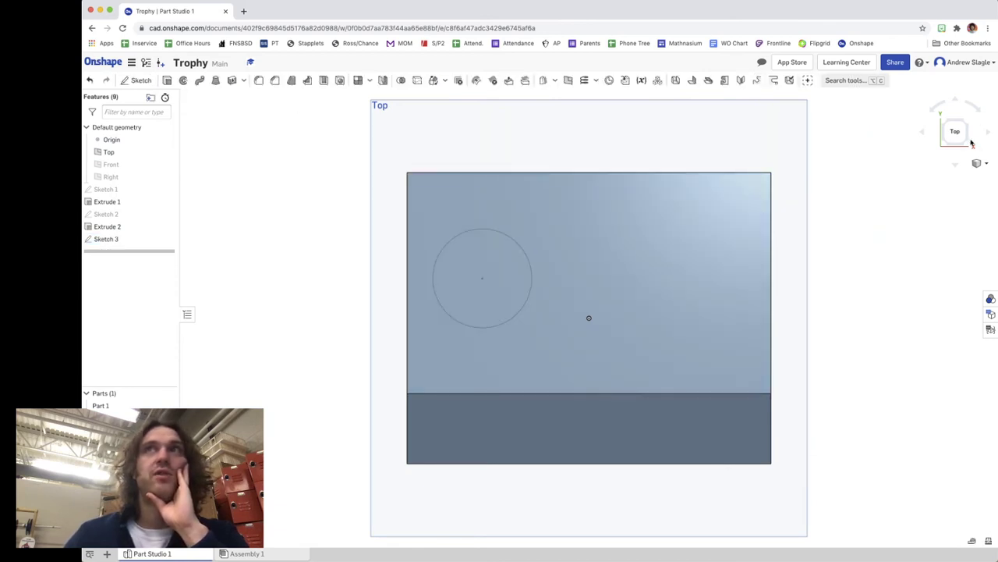
# Reopen the top-face sketch and dimension the circle's diameter to 0.8 in.
pyautogui.click(968, 146)
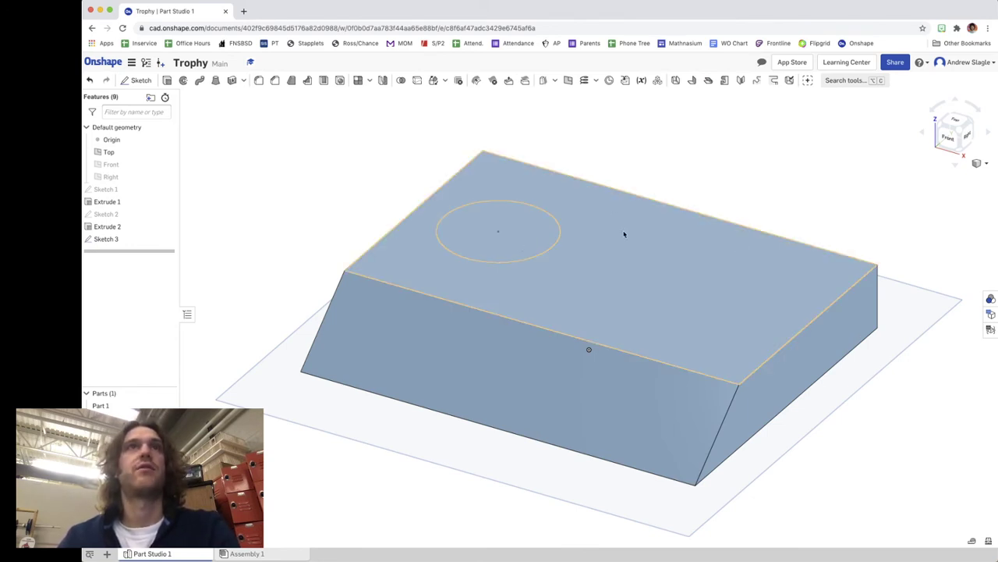
pyautogui.doubleClick(102, 240)
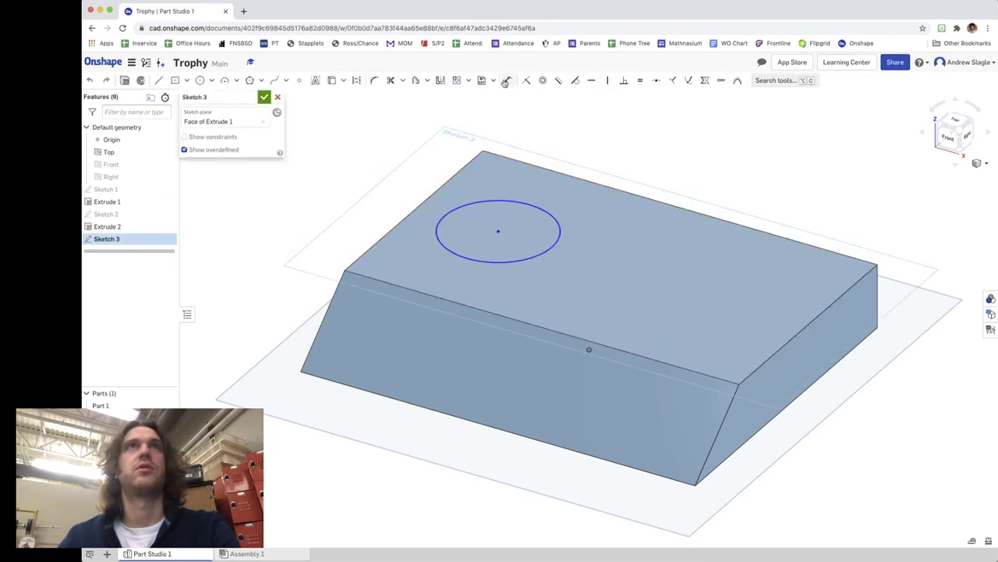
pyautogui.click(508, 80)
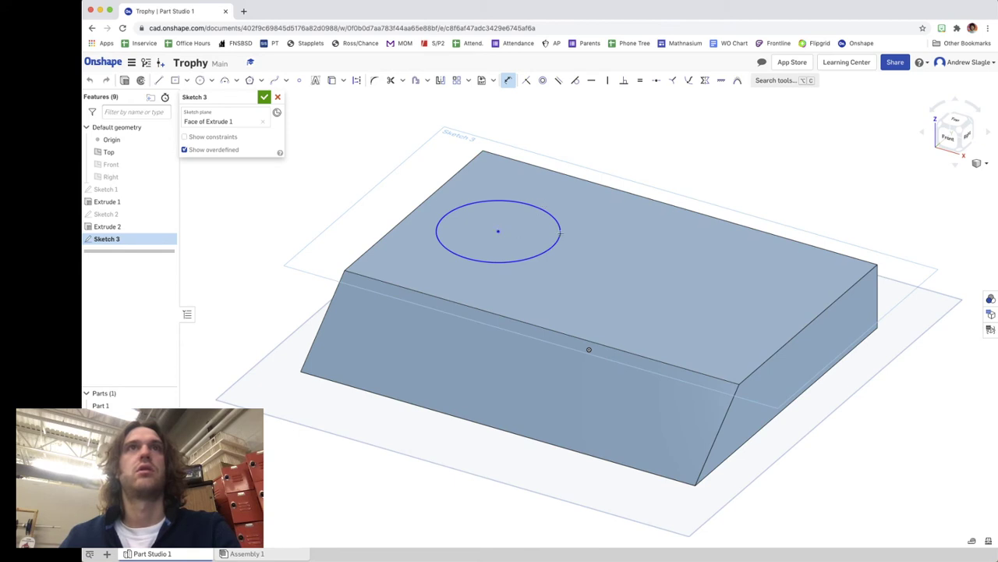
pyautogui.click(560, 232)
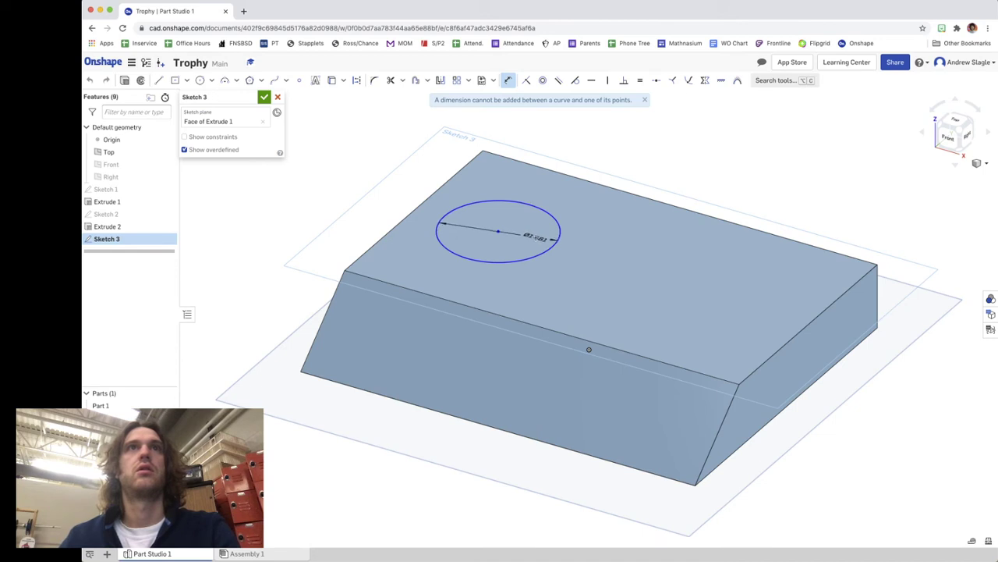
pyautogui.click(535, 233)
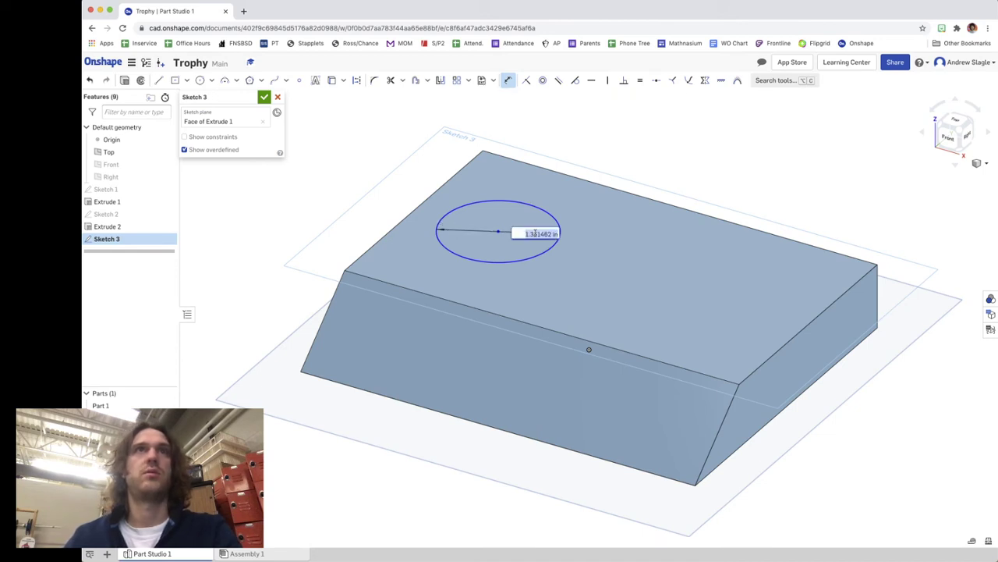
pyautogui.write('0.8')
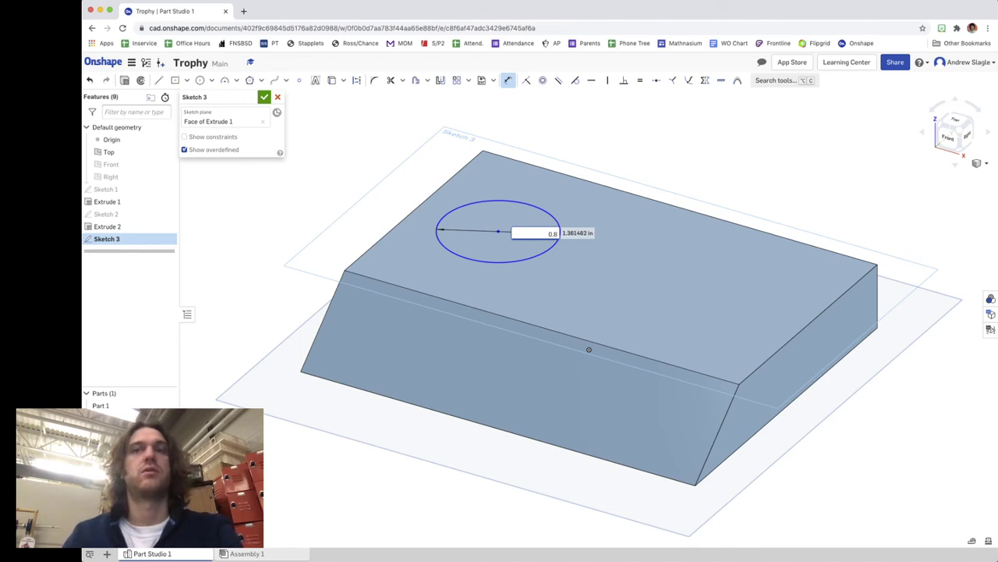
pyautogui.press('Return')
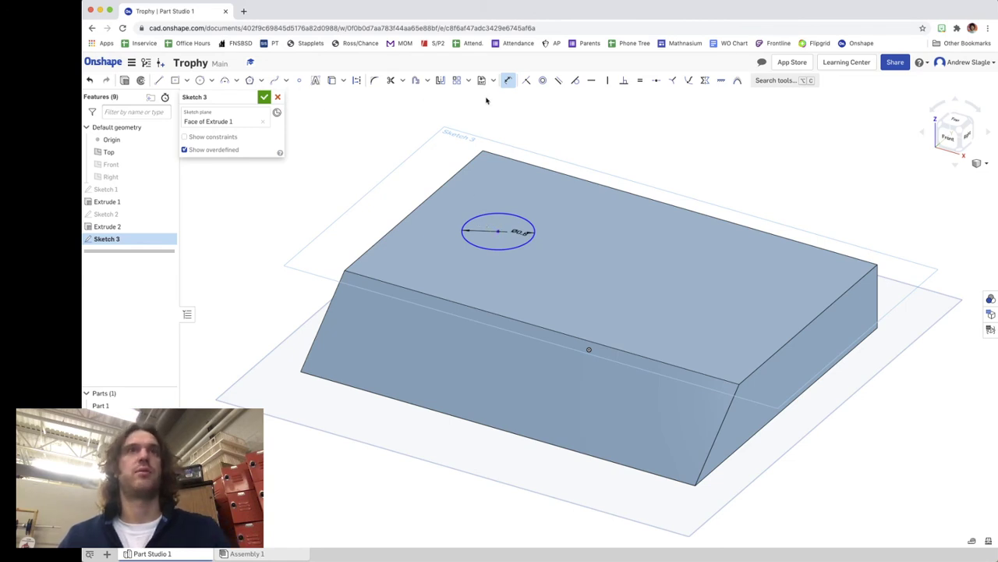
pyautogui.press('Escape')
# Delete the circle's diameter dimension, shift the circle slightly toward the block's left edge and finish the sketch.
pyautogui.click(500, 230)
pyautogui.press('Delete')
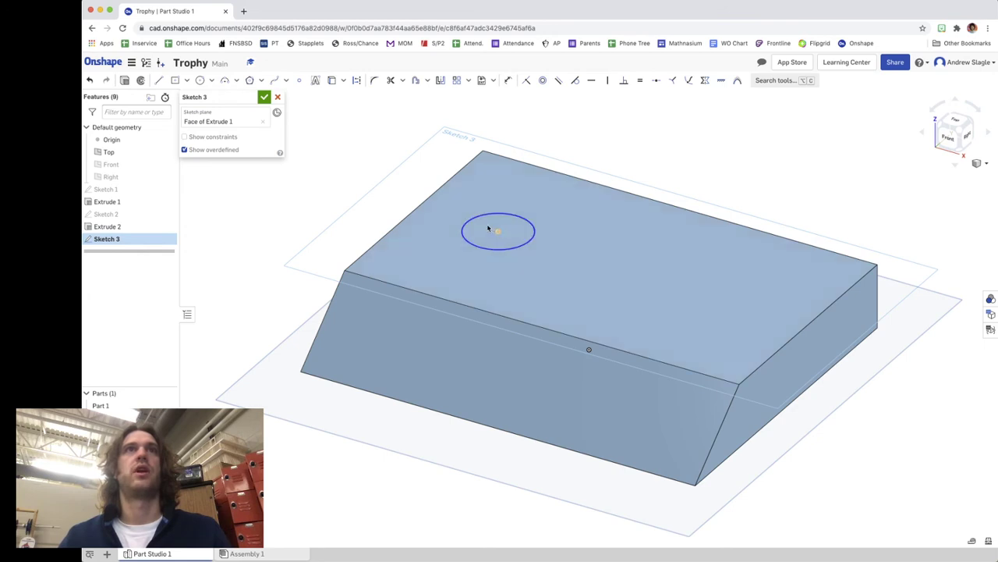
pyautogui.moveTo(499, 231); pyautogui.dragTo(486, 225)
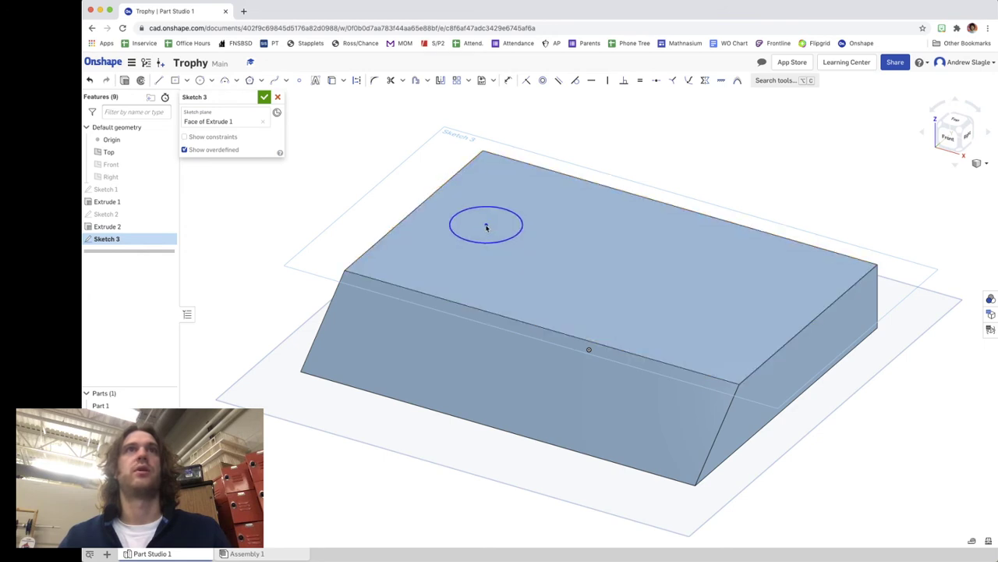
pyautogui.click(263, 97)
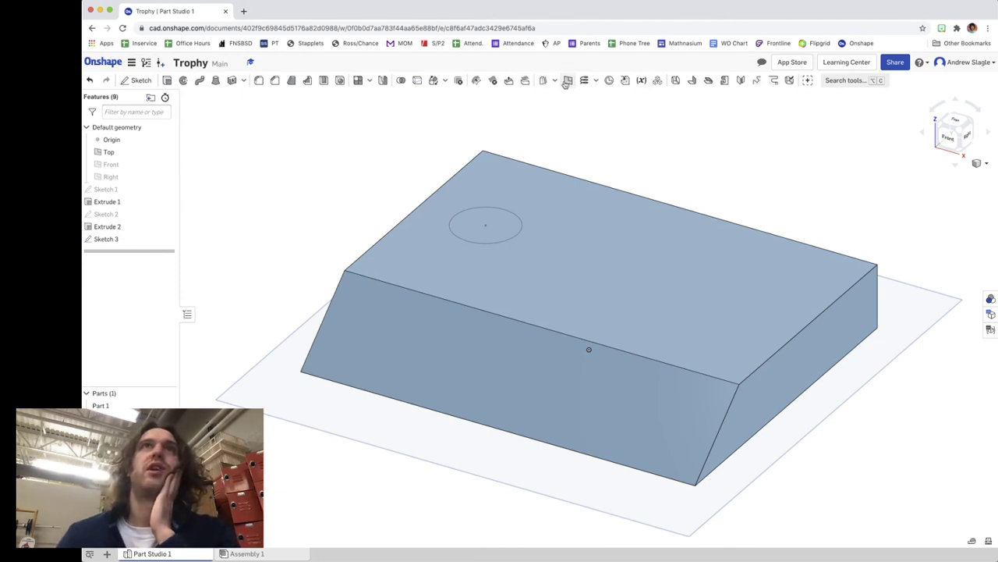
# Create an offset plane about 2 in above the block's top face.
pyautogui.press('p')
pyautogui.click(522, 288)
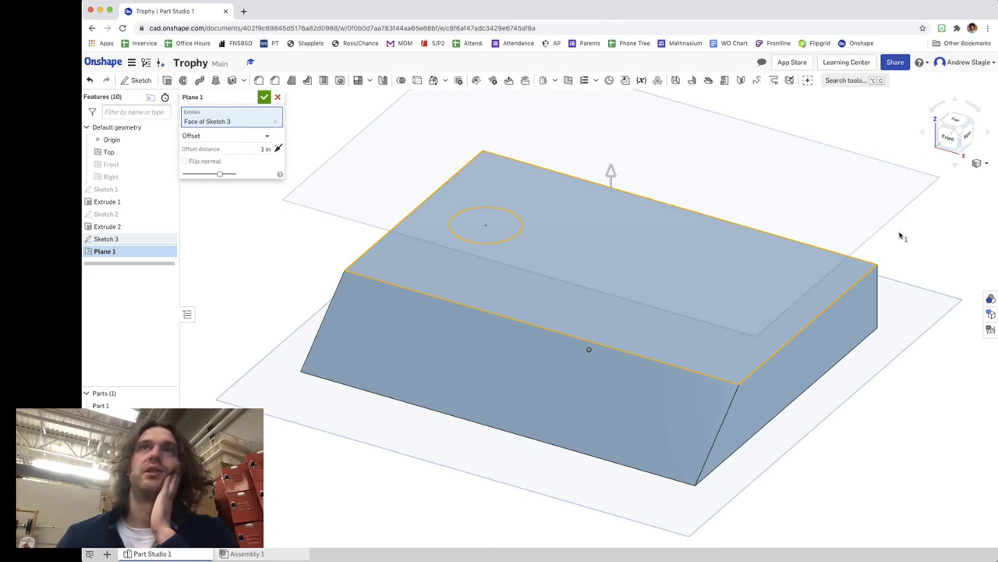
pyautogui.moveTo(901, 231); pyautogui.dragTo(902, 220, button='right')
pyautogui.press('Up')
pyautogui.press('Up')
pyautogui.press('Up')
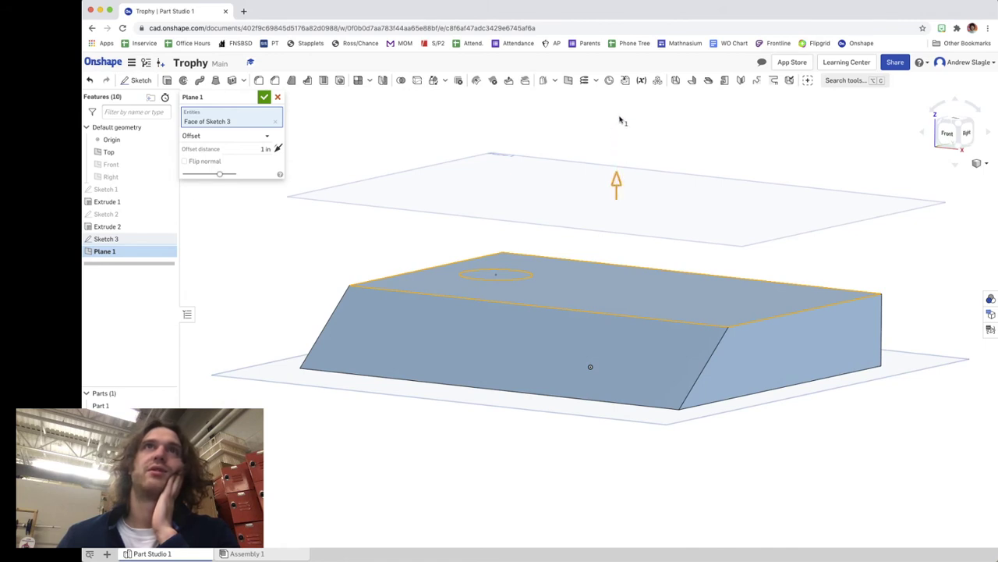
pyautogui.moveTo(620, 120); pyautogui.dragTo(620, 94)
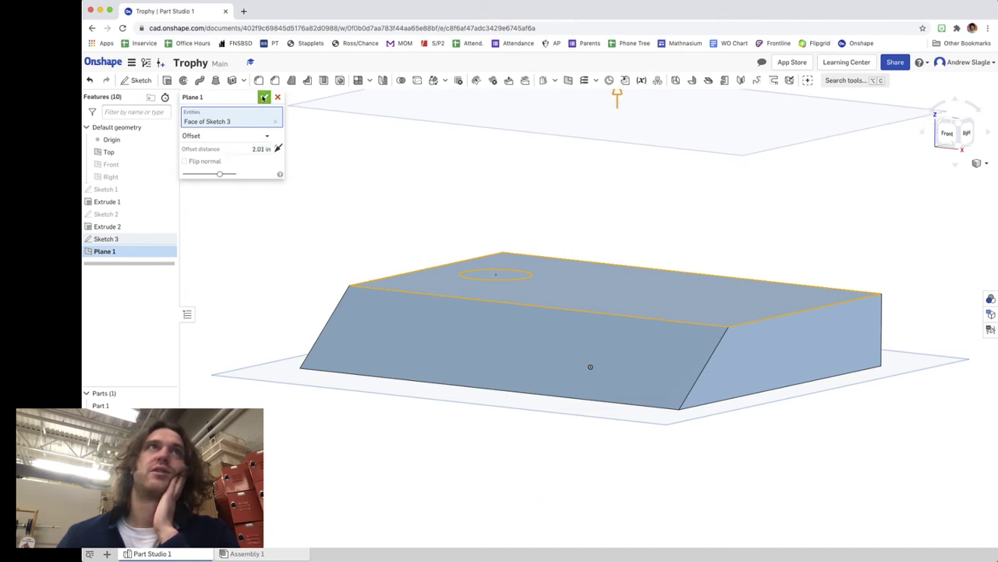
pyautogui.click(265, 97)
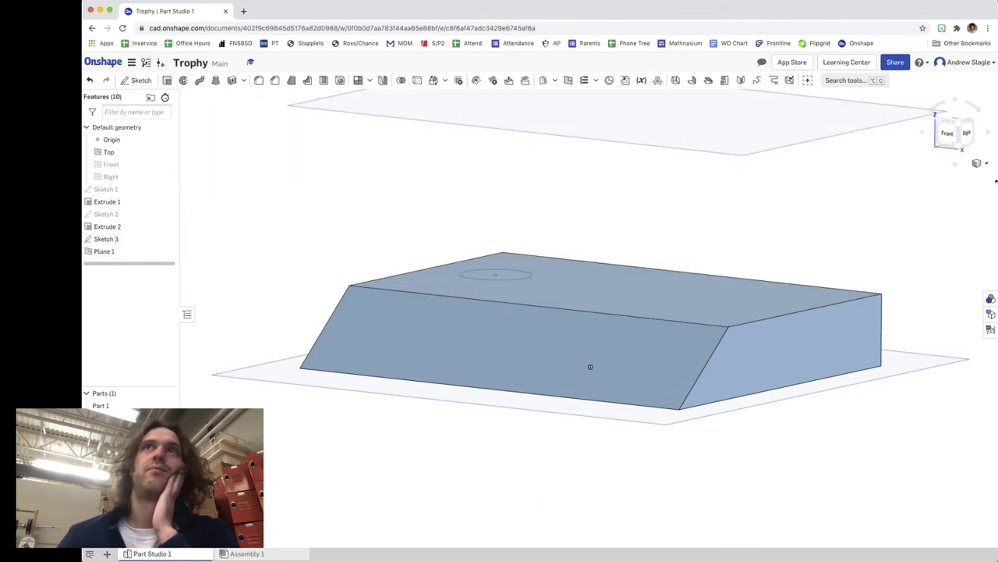
# Sketch a circumscribed six-sided polygon on the offset plane, partly overlapping the small circle in top view, and finish the sketch.
pyautogui.click(959, 125)
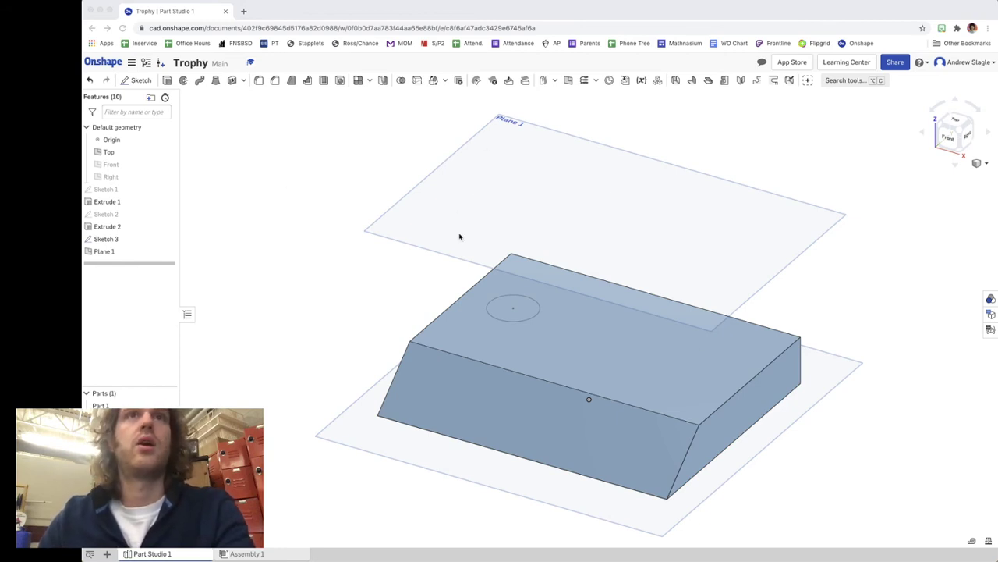
pyautogui.moveTo(429, 241)
pyautogui.mouseDown(button='right')
pyautogui.moveTo(412, 252)
pyautogui.moveTo(431, 241)
pyautogui.mouseUp(button='right')
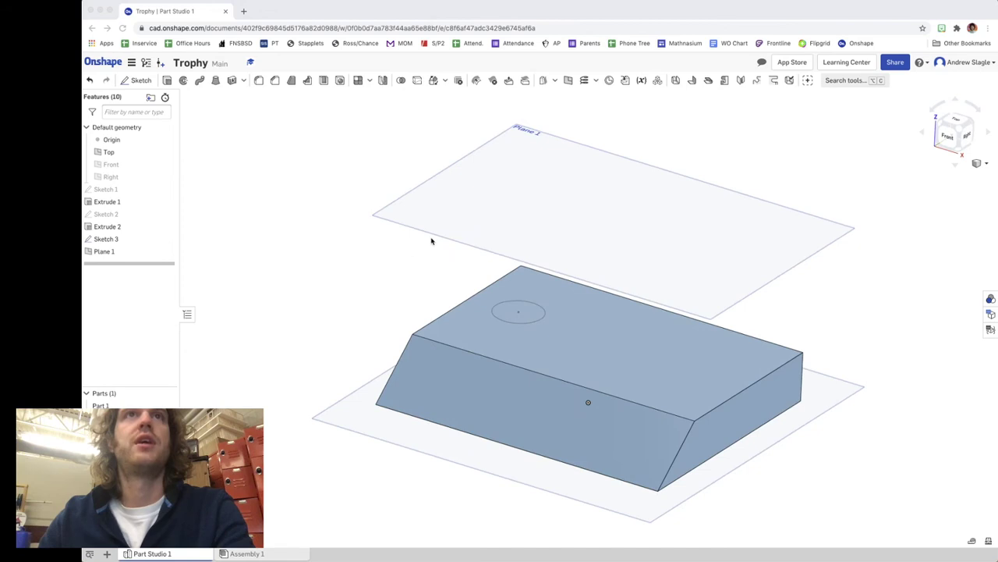
pyautogui.click(107, 253)
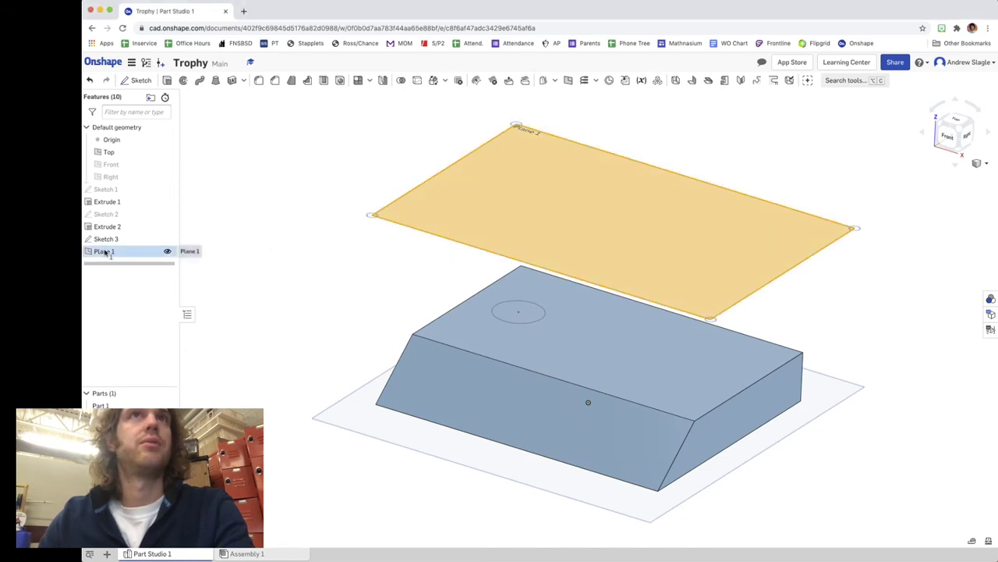
pyautogui.click(257, 134)
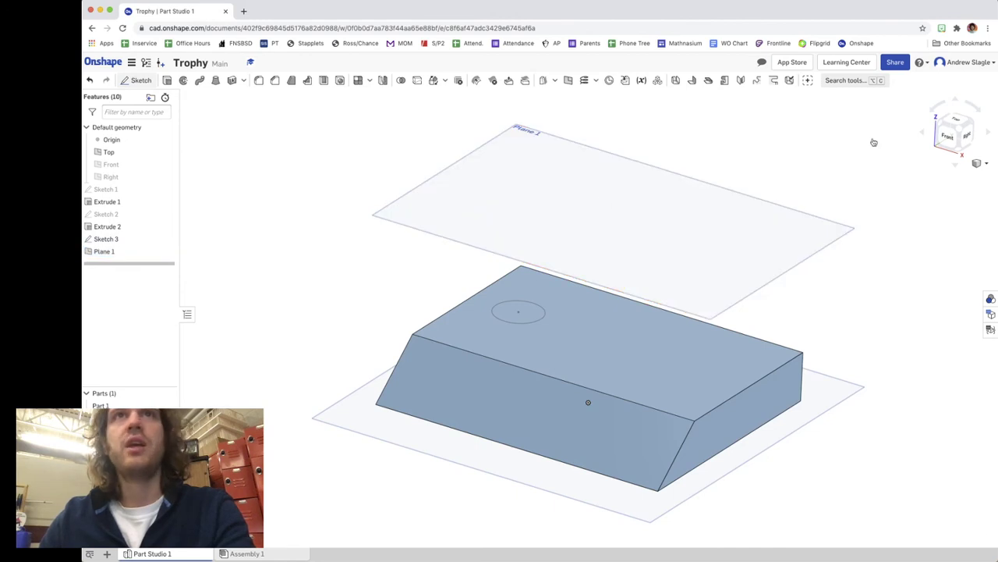
pyautogui.hotkey('shift', 's')
pyautogui.click(954, 127)
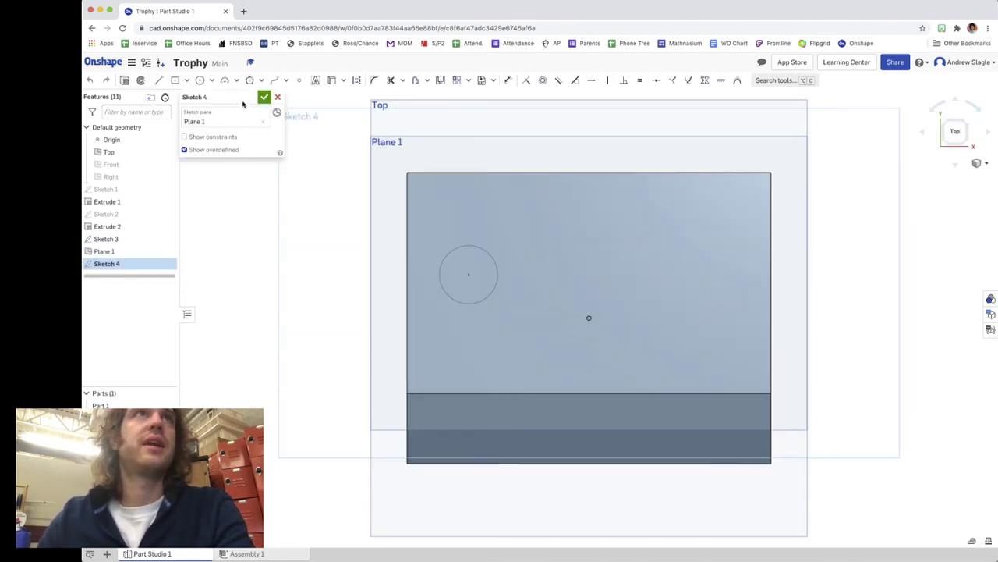
pyautogui.click(250, 81)
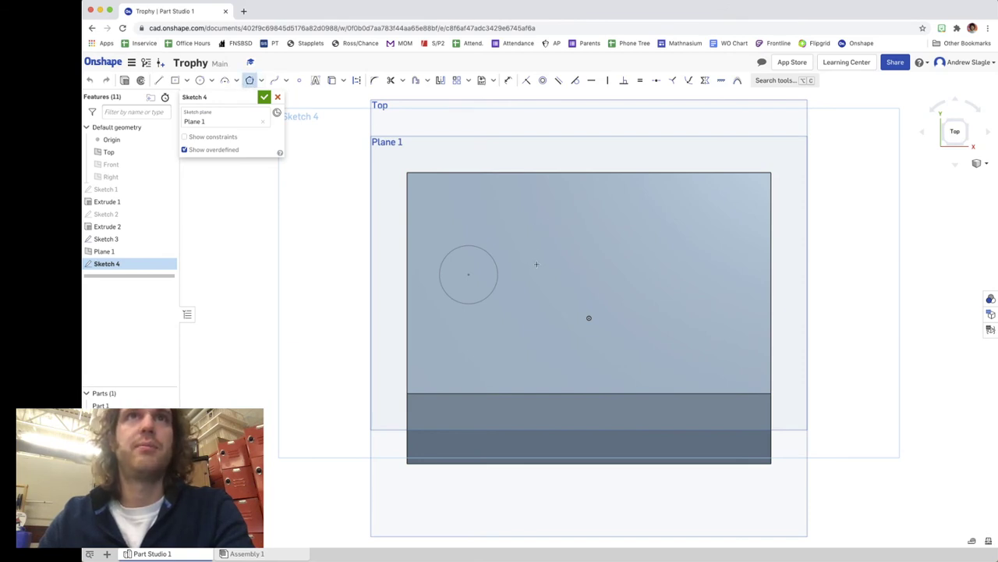
pyautogui.click(537, 265)
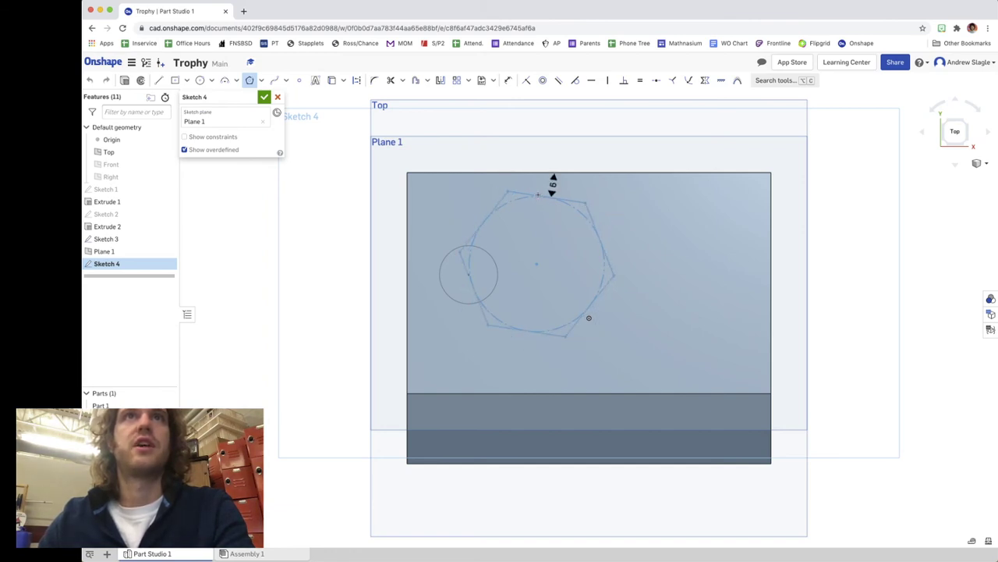
pyautogui.click(589, 317)
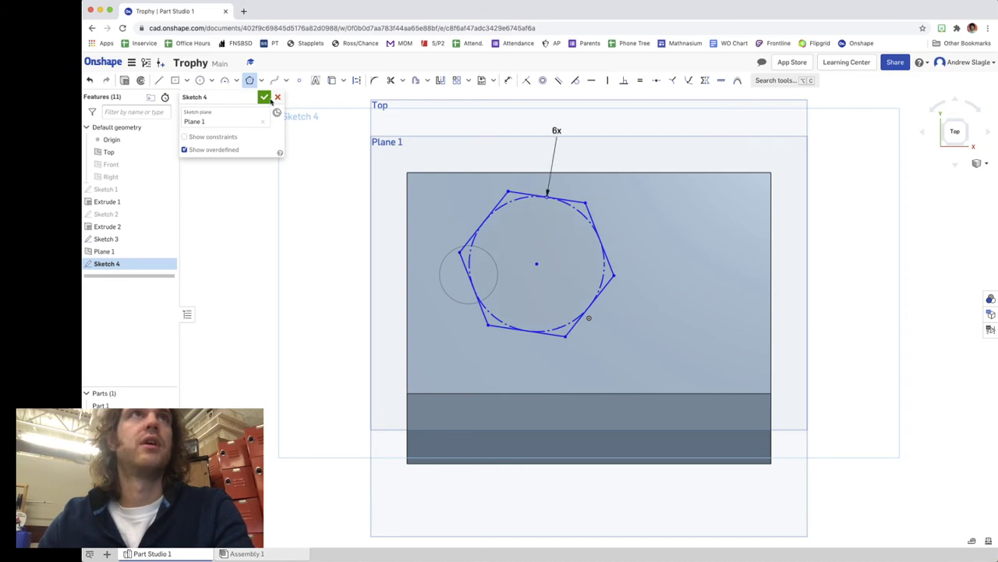
pyautogui.click(267, 98)
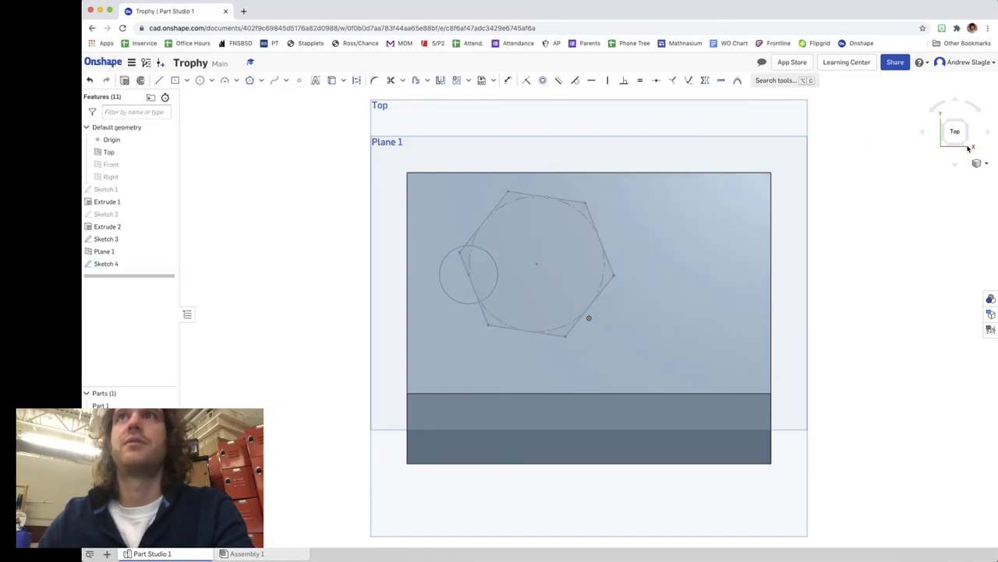
pyautogui.click(968, 147)
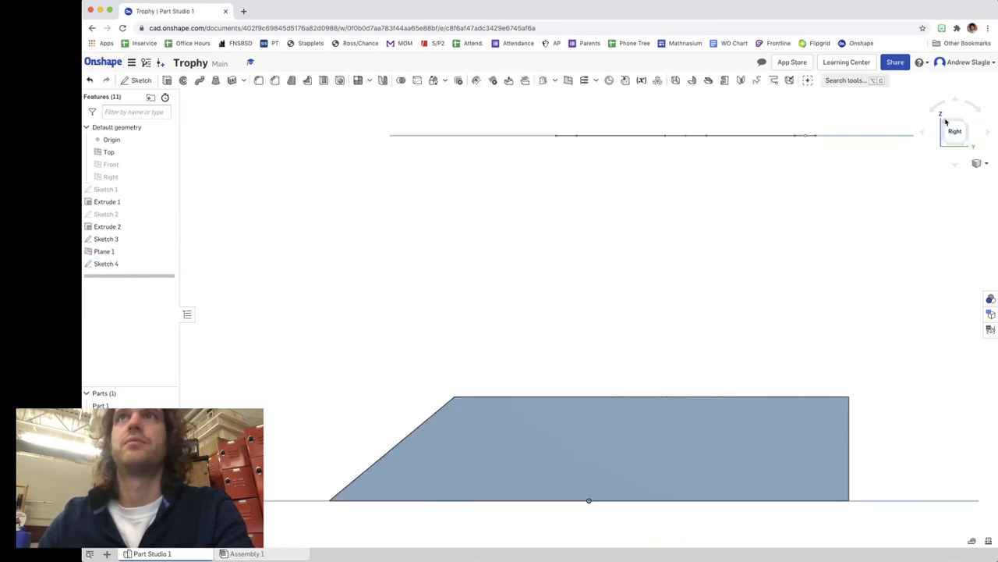
pyautogui.click(946, 122)
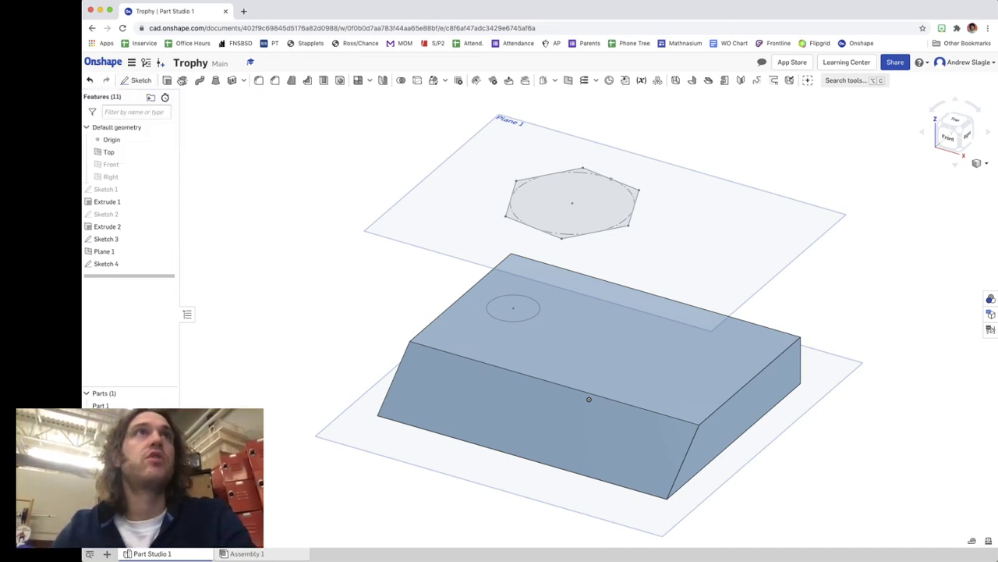
pyautogui.click(520, 324)
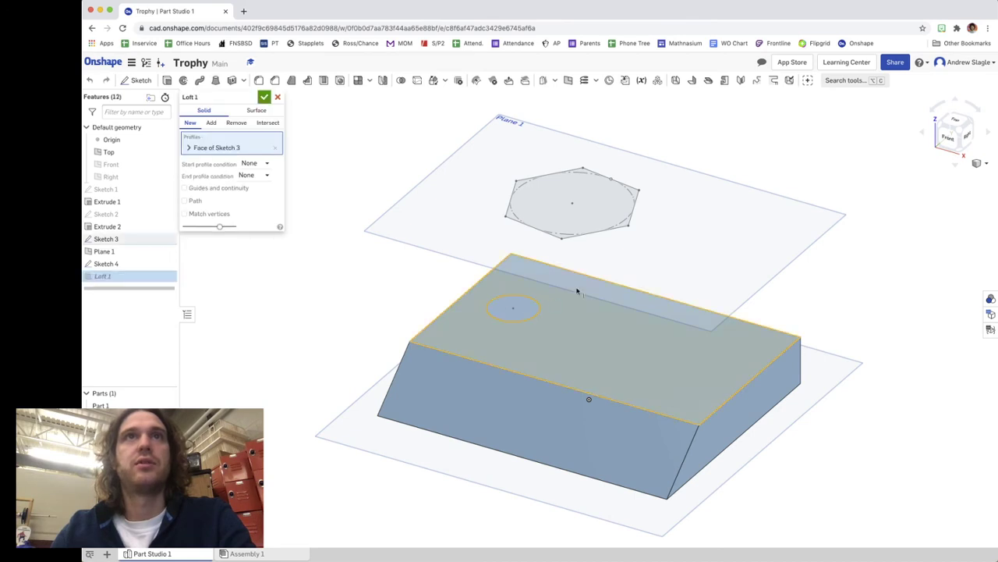
pyautogui.click(574, 253)
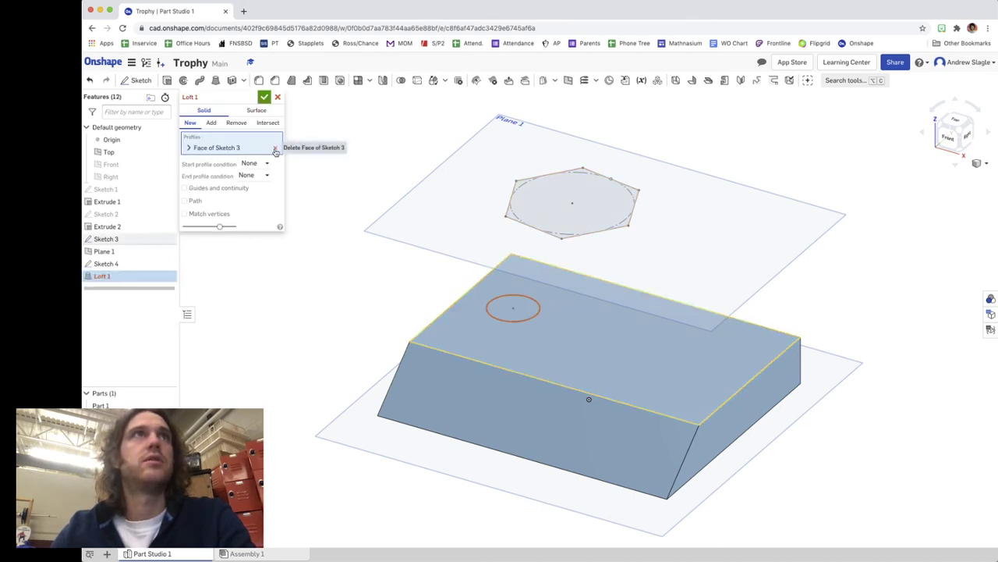
pyautogui.click(588, 239)
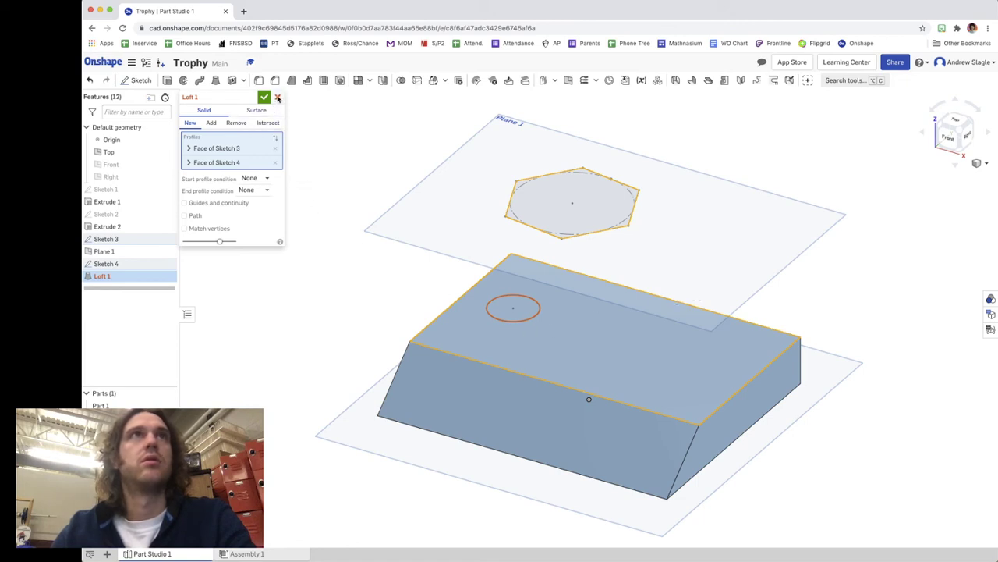
pyautogui.click(277, 99)
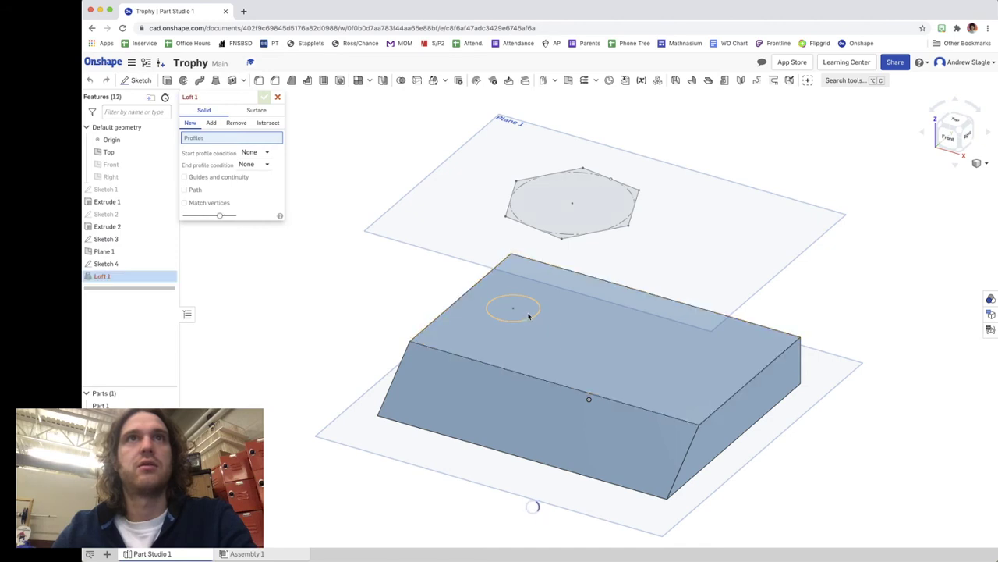
# Loft from the small circle on the block to the hexagon on the offset plane, adding the column to the block.
pyautogui.click(590, 239)
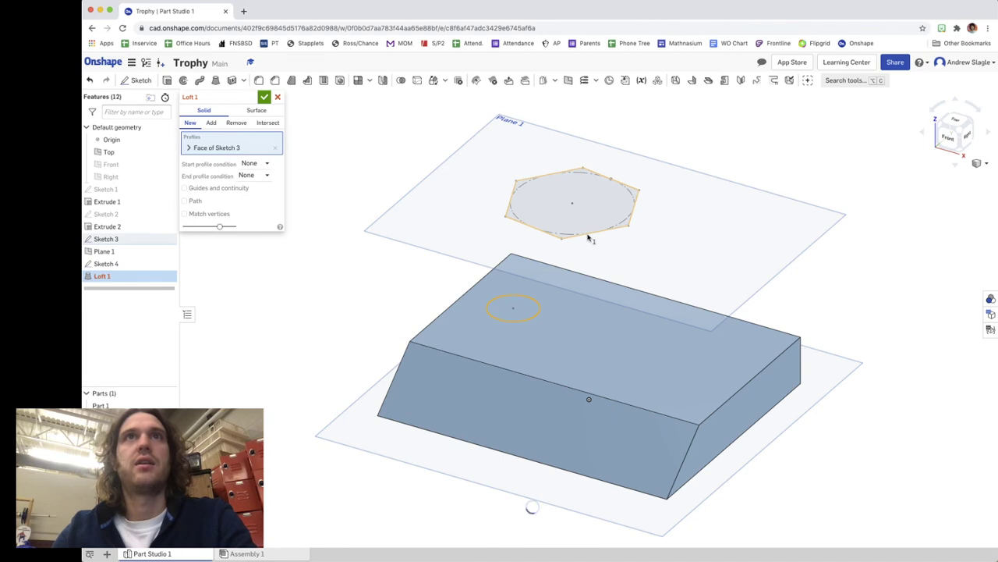
pyautogui.click(591, 239)
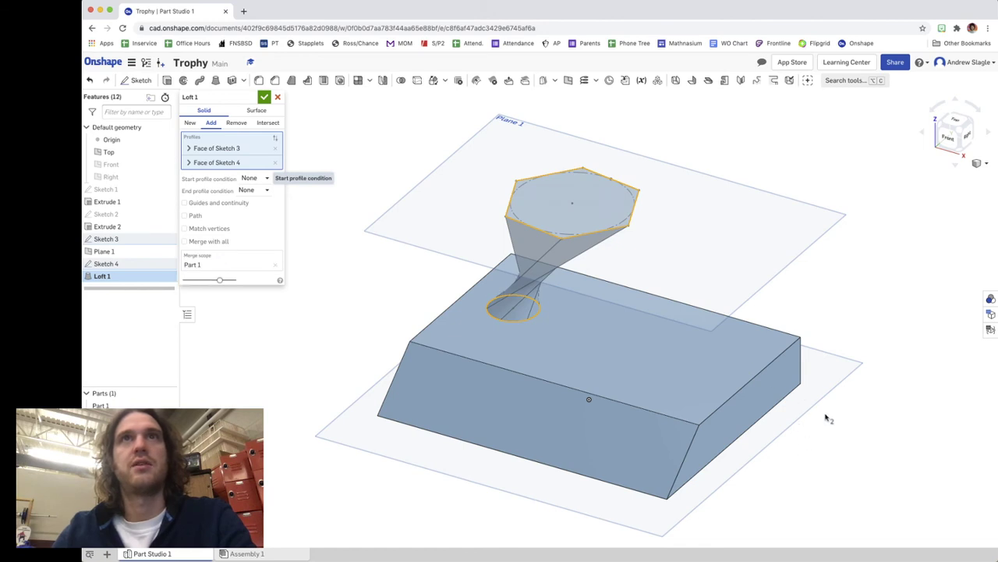
pyautogui.moveTo(826, 415); pyautogui.dragTo(814, 439, button='right')
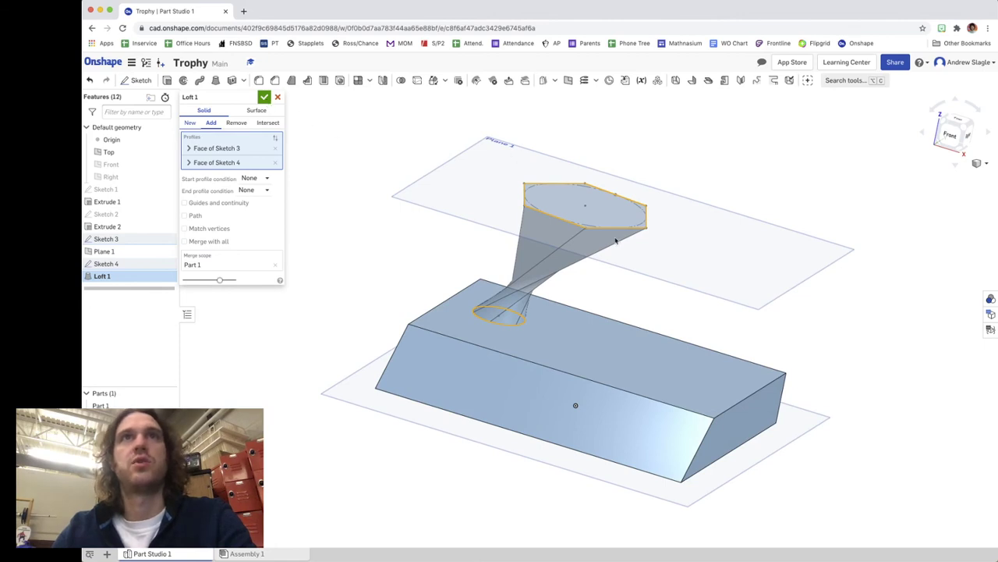
pyautogui.press('Return')
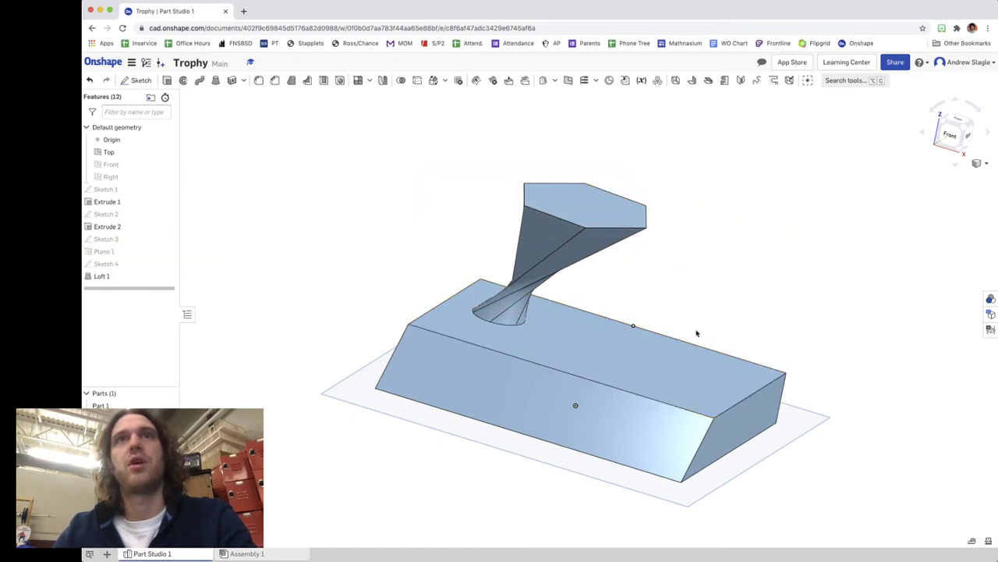
# Show the Right default plane in the model while leaving the Front plane hidden.
pyautogui.click(951, 134)
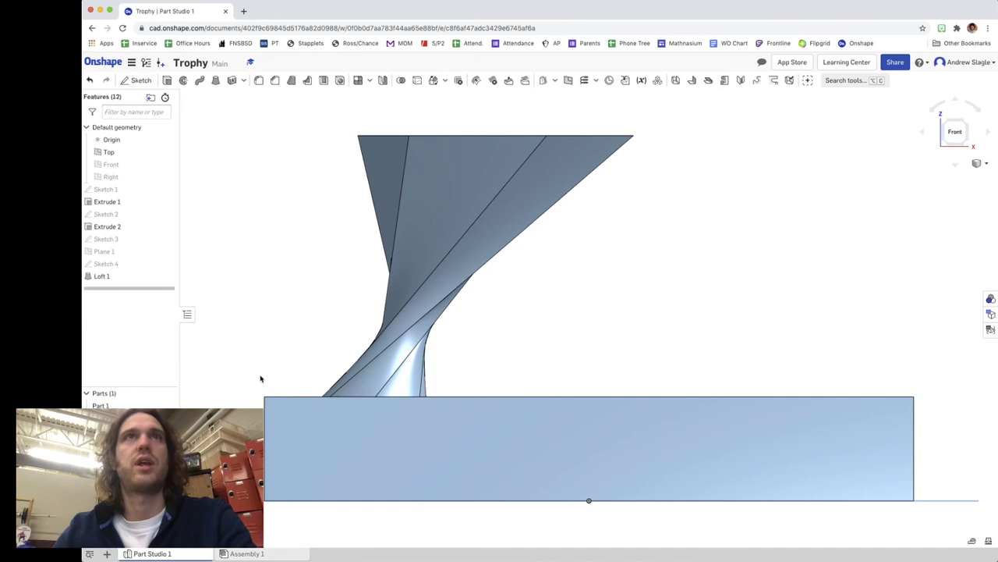
pyautogui.moveTo(167, 166)
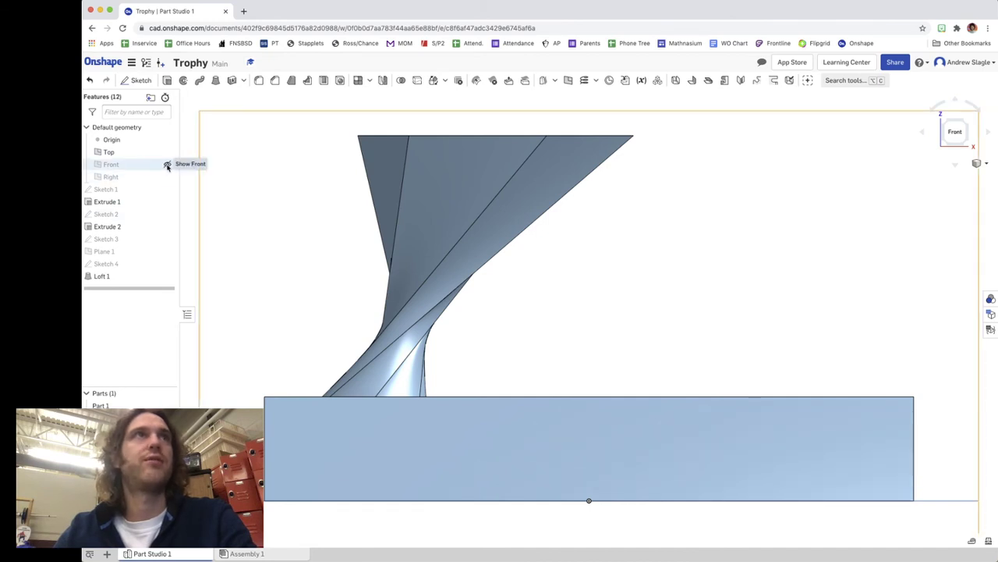
pyautogui.click(167, 165)
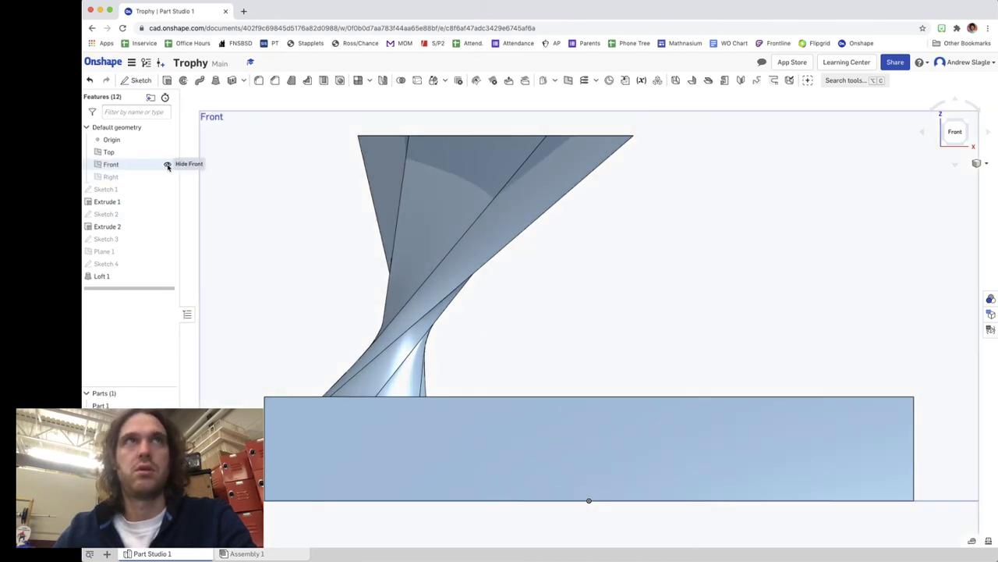
pyautogui.click(167, 165)
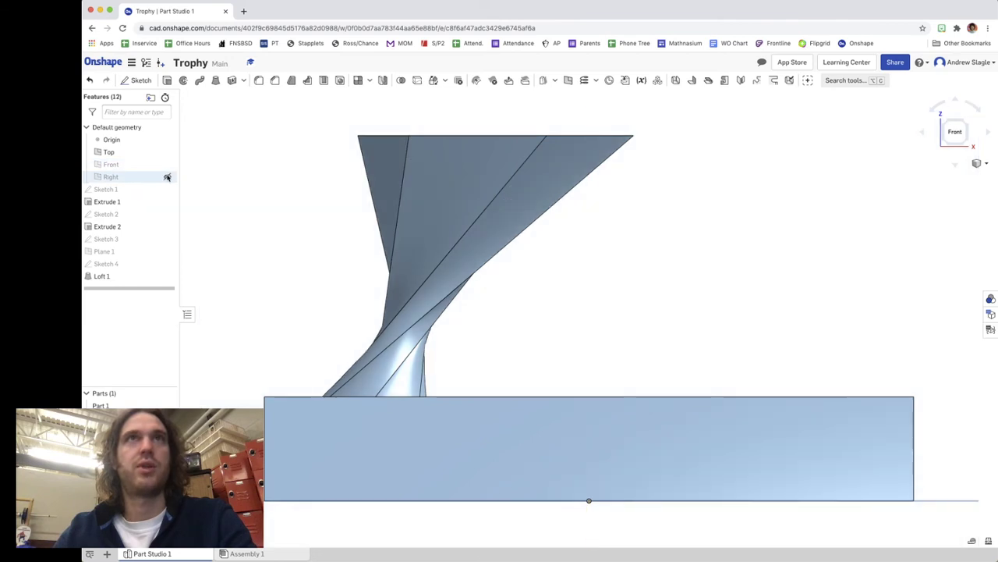
pyautogui.click(968, 124)
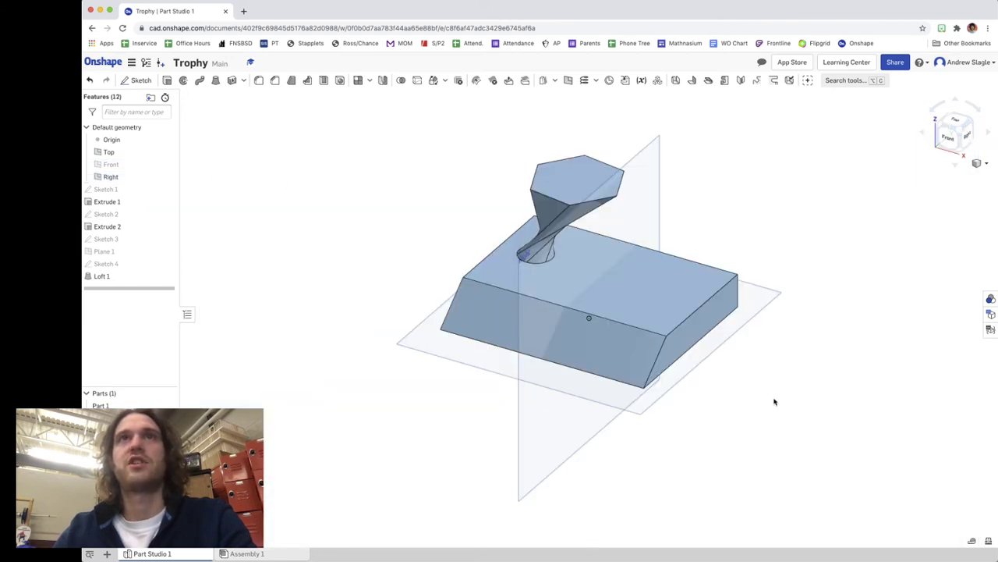
# Mirror the whole part across the Right plane and merge the copy with the original into one part.
pyautogui.press('Up')
pyautogui.press('Up')
pyautogui.press('Down')
pyautogui.press('Down')
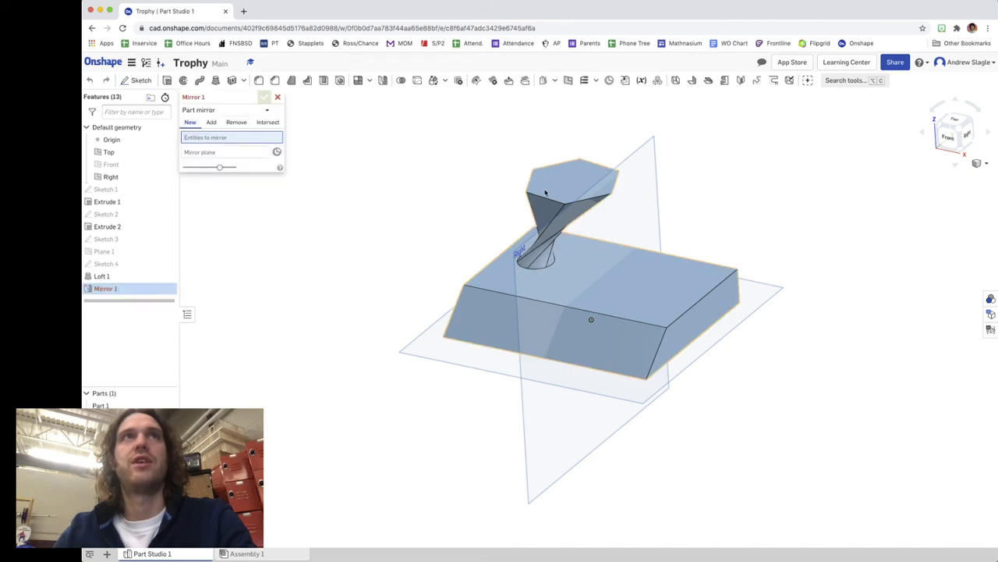
pyautogui.click(577, 263)
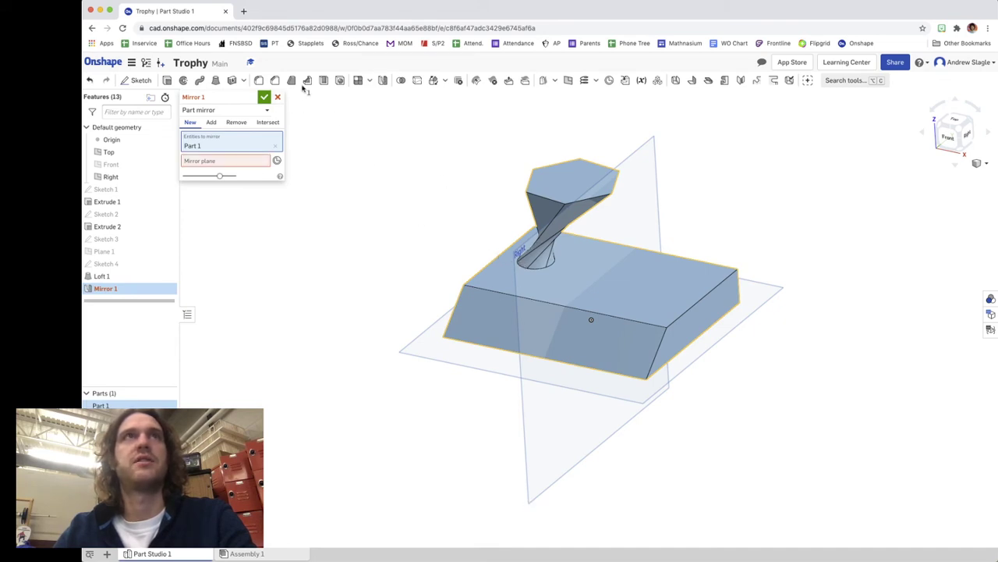
pyautogui.click(223, 163)
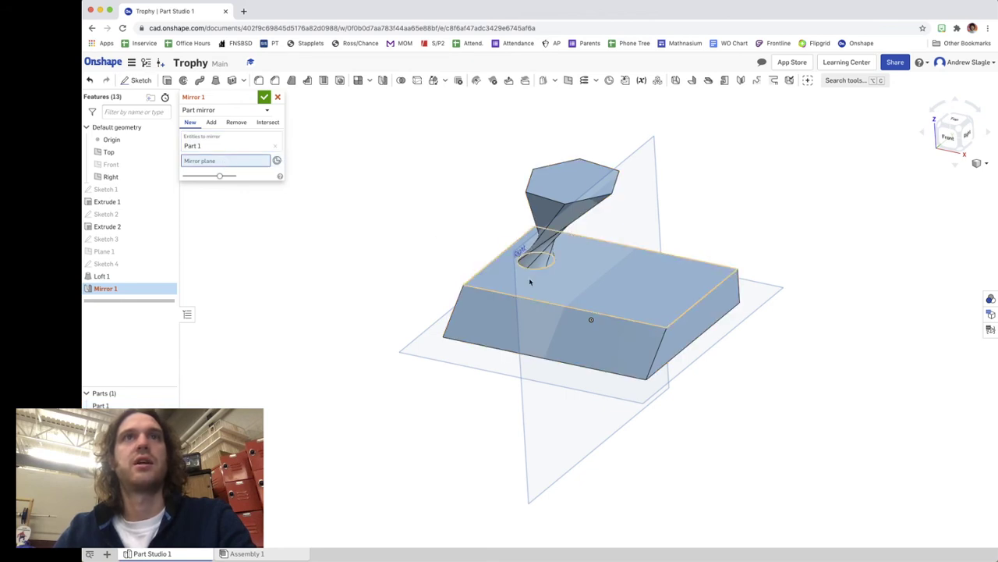
pyautogui.click(531, 471)
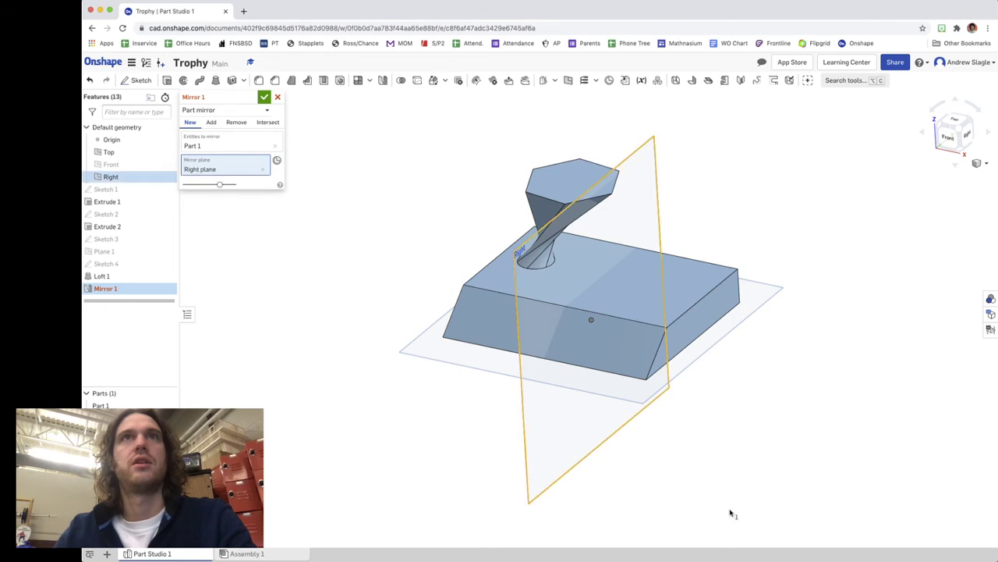
pyautogui.click(265, 97)
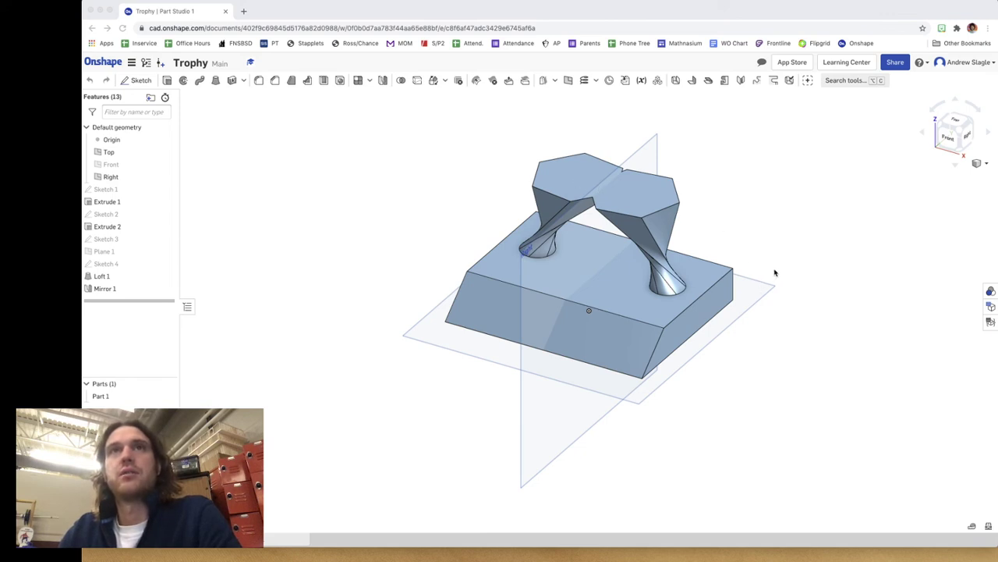
pyautogui.press('Down')
pyautogui.press('Up')
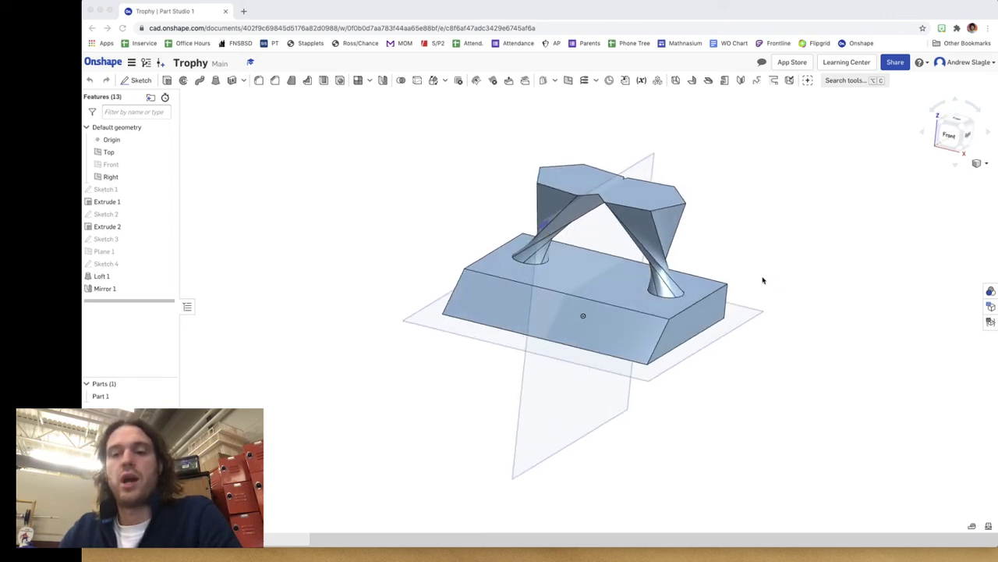
pyautogui.press('Left')
pyautogui.press('Left')
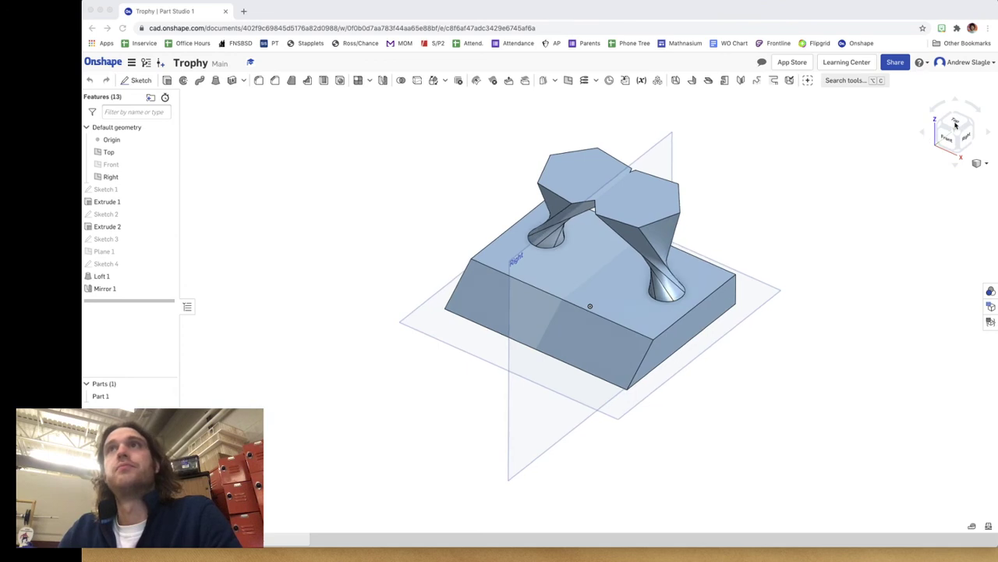
# Sketch an ellipse about 4.9 in wide on the columns' joined top face, centered on the midline and enclosing both hexagons, and finish the sketch.
pyautogui.click(957, 125)
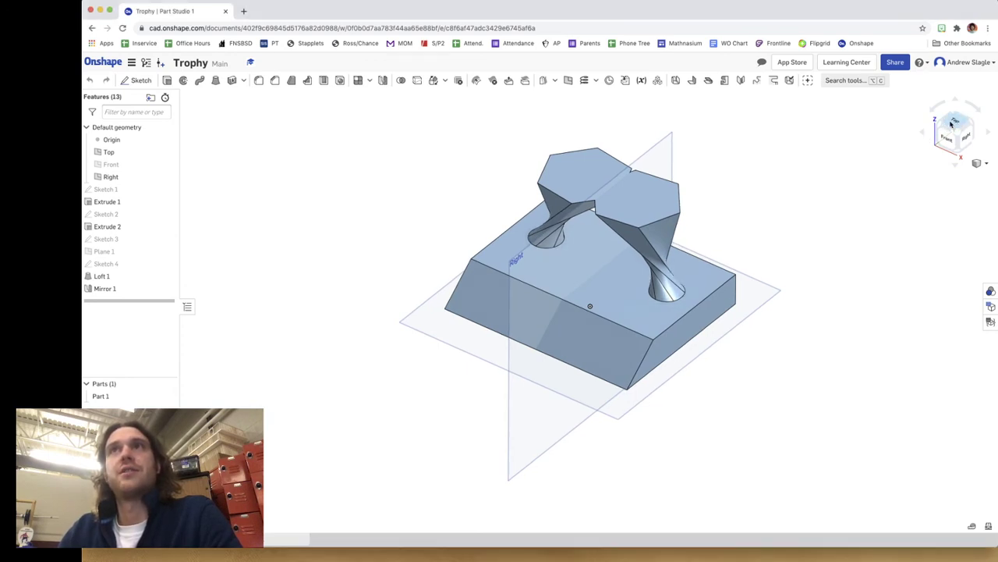
pyautogui.click(953, 134)
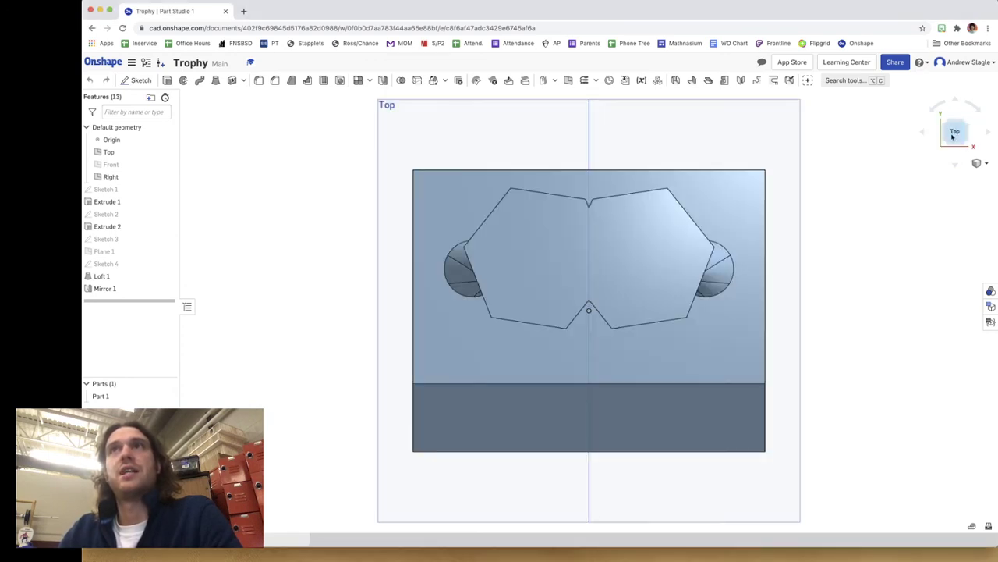
pyautogui.click(616, 278)
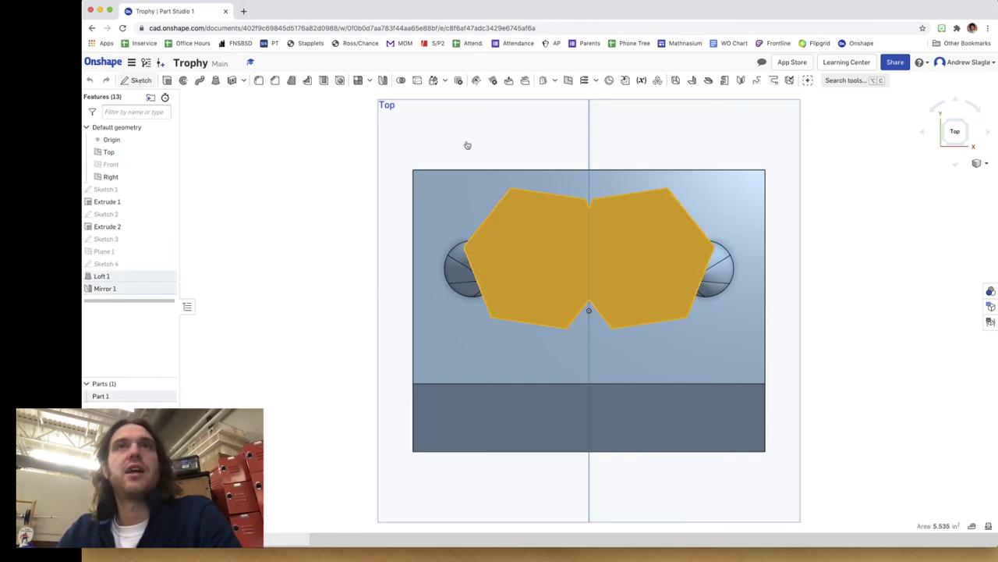
pyautogui.press('Escape')
pyautogui.hotkey('shift', 's')
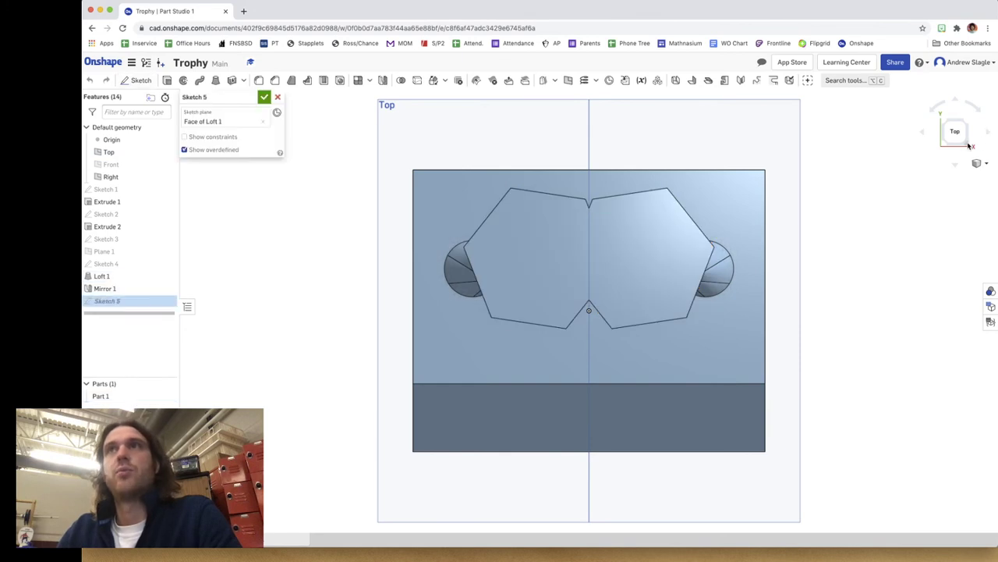
pyautogui.click(969, 145)
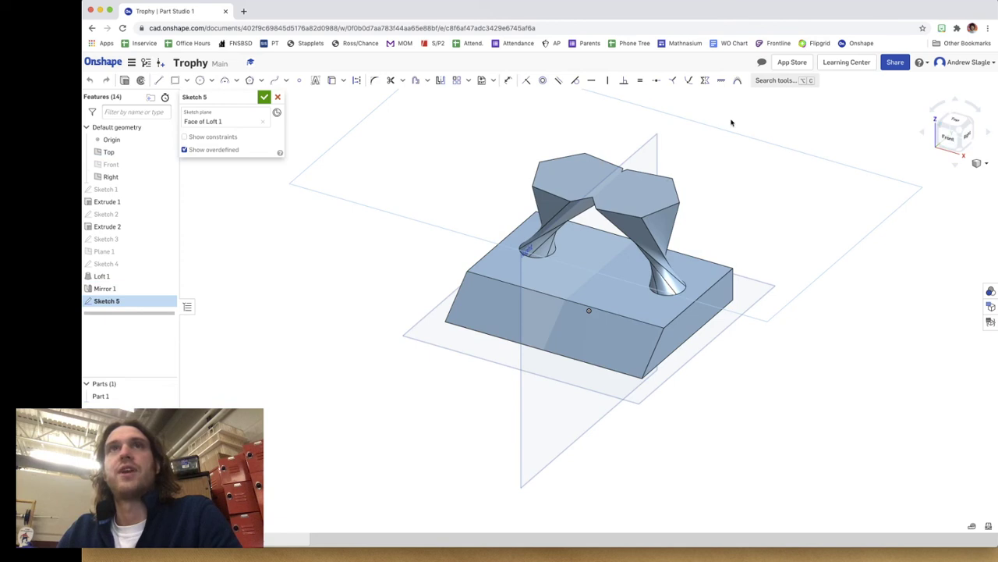
pyautogui.click(211, 81)
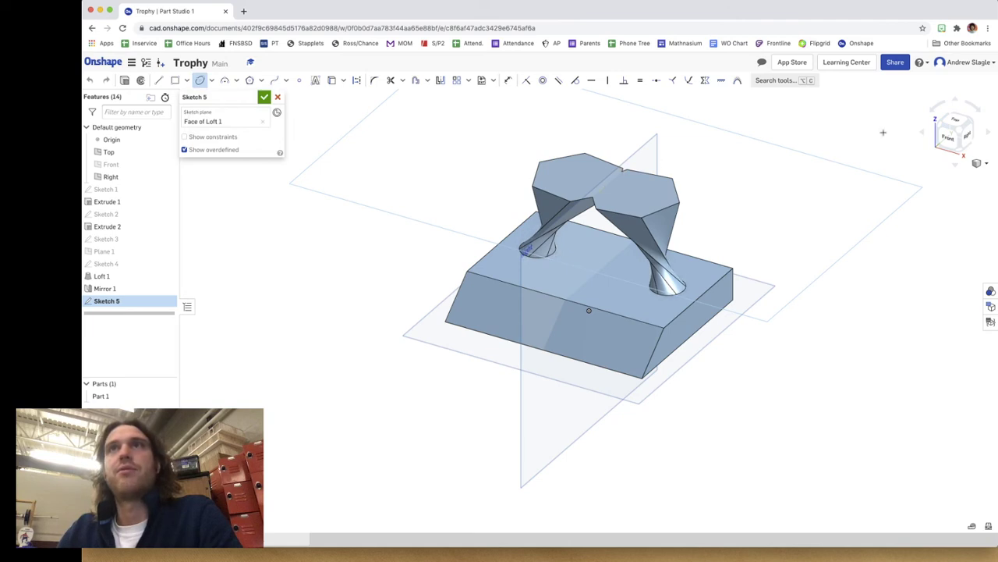
pyautogui.press('n')
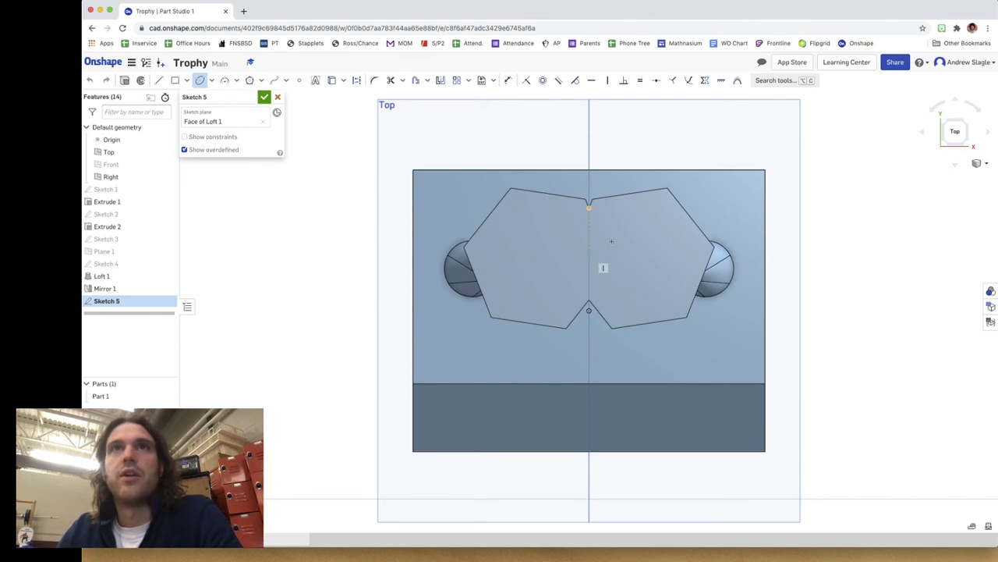
pyautogui.click(589, 253)
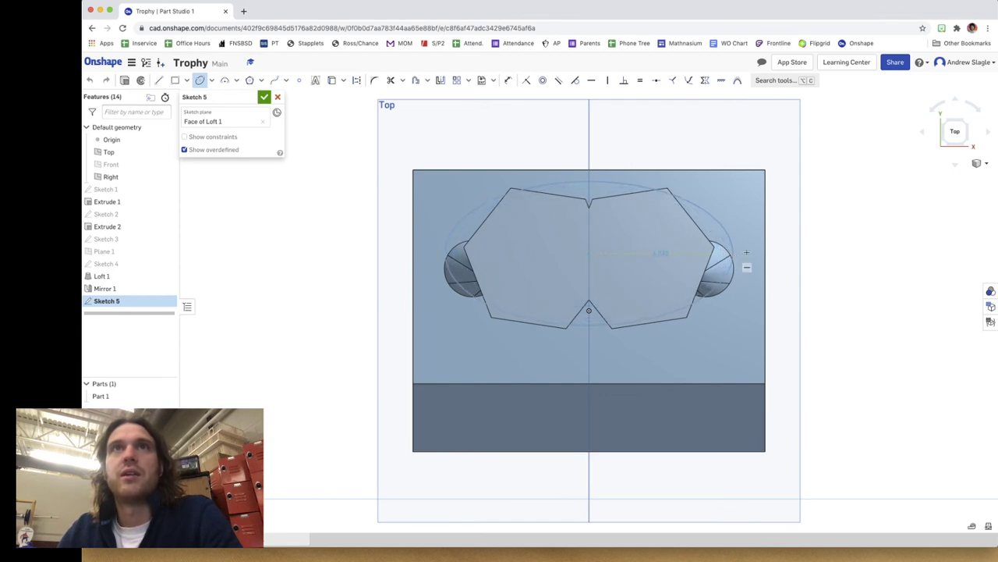
pyautogui.click(761, 252)
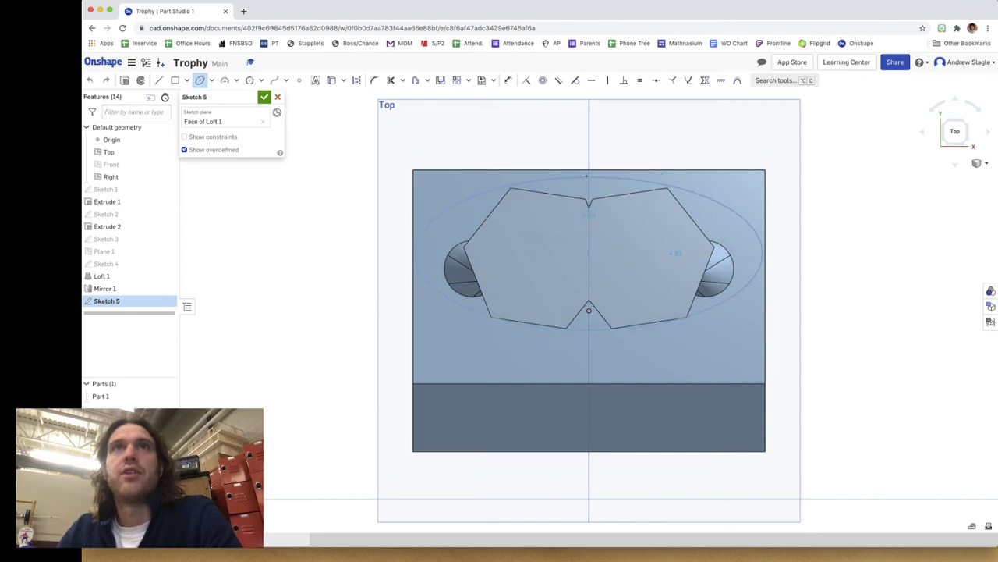
pyautogui.click(588, 167)
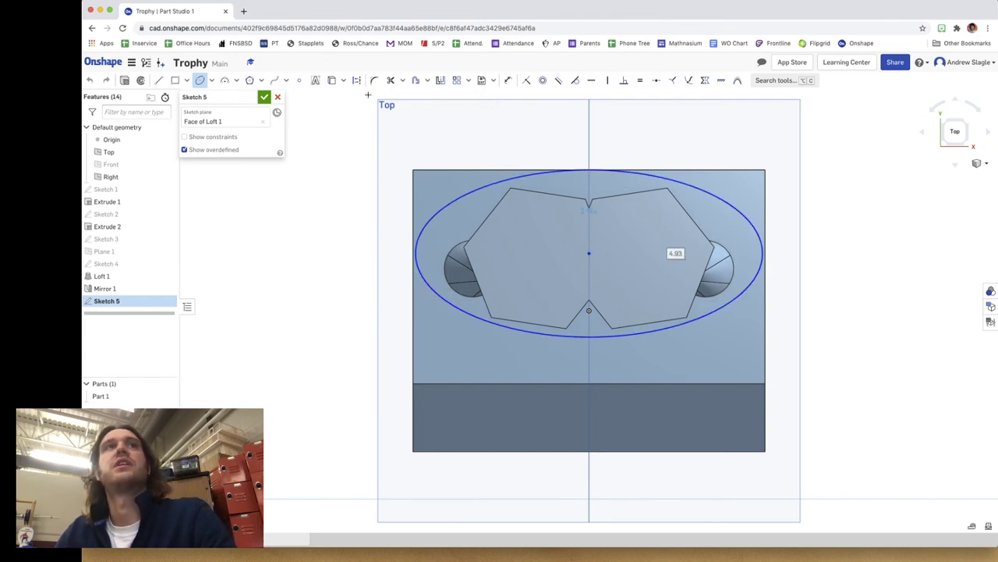
pyautogui.click(265, 97)
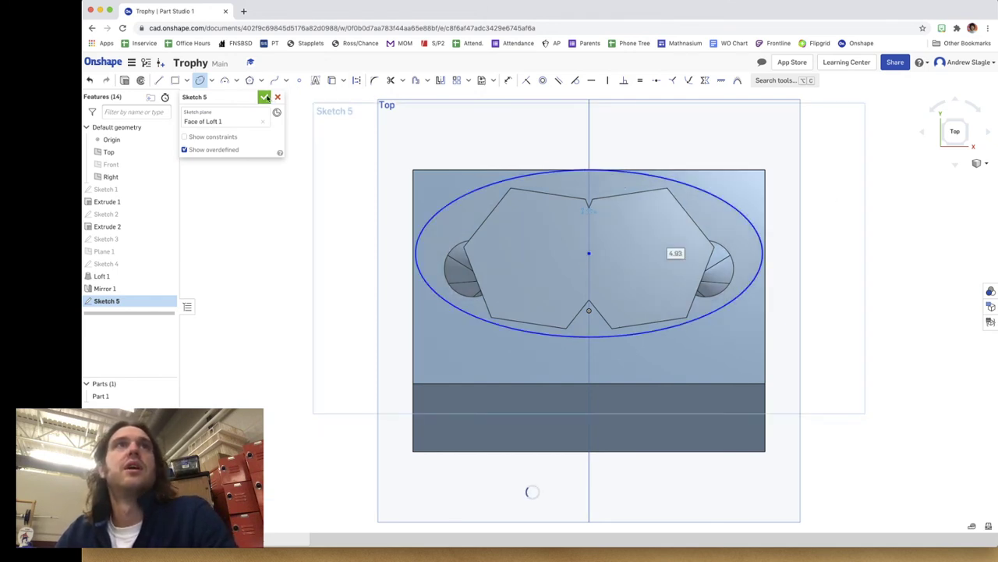
# Extrude both regions of the ellipse sketch upward about 0.77 in, adding them to the part as a solid top.
pyautogui.click(967, 145)
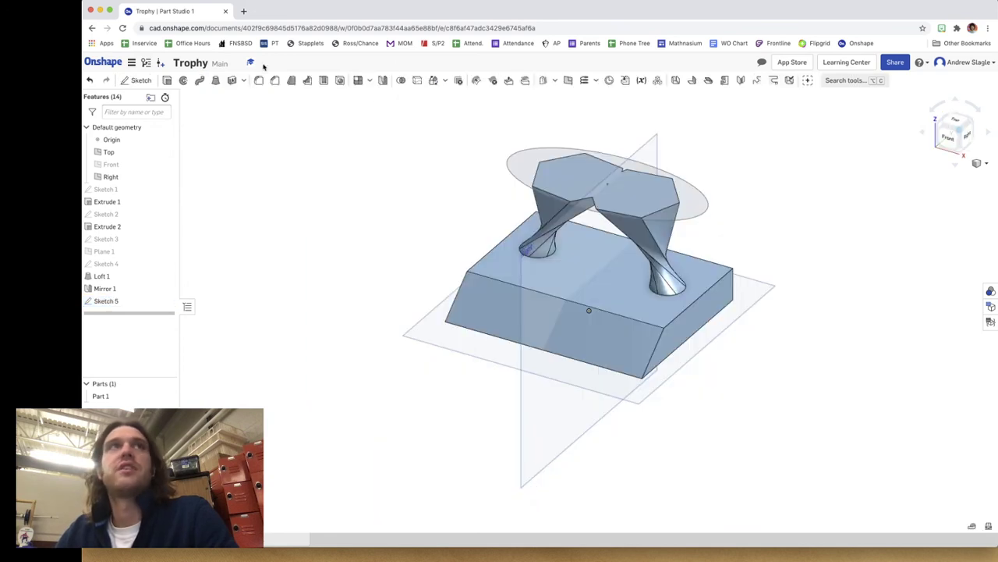
pyautogui.click(696, 202)
pyautogui.hotkey('shift', 'e')
pyautogui.click(685, 198)
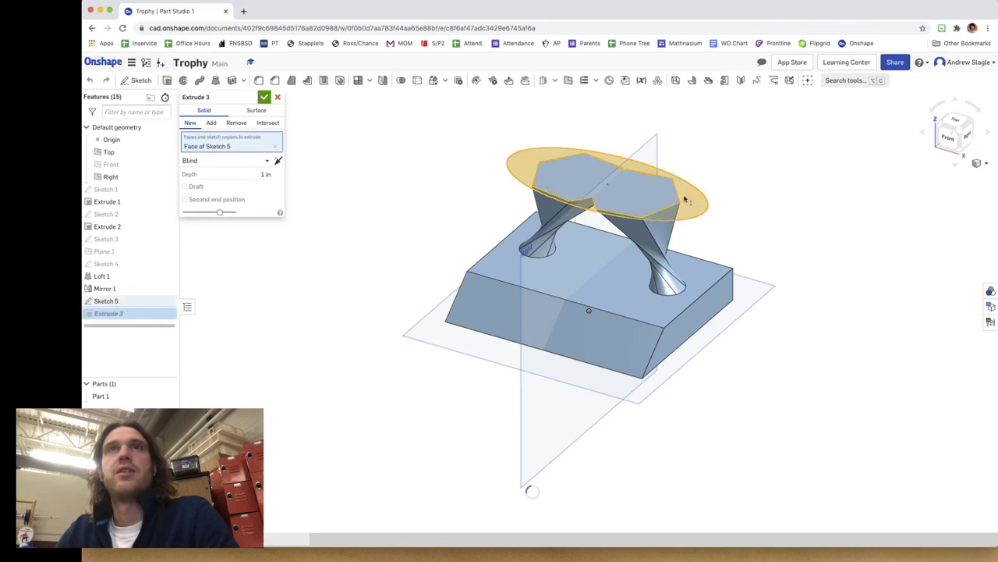
pyautogui.click(637, 195)
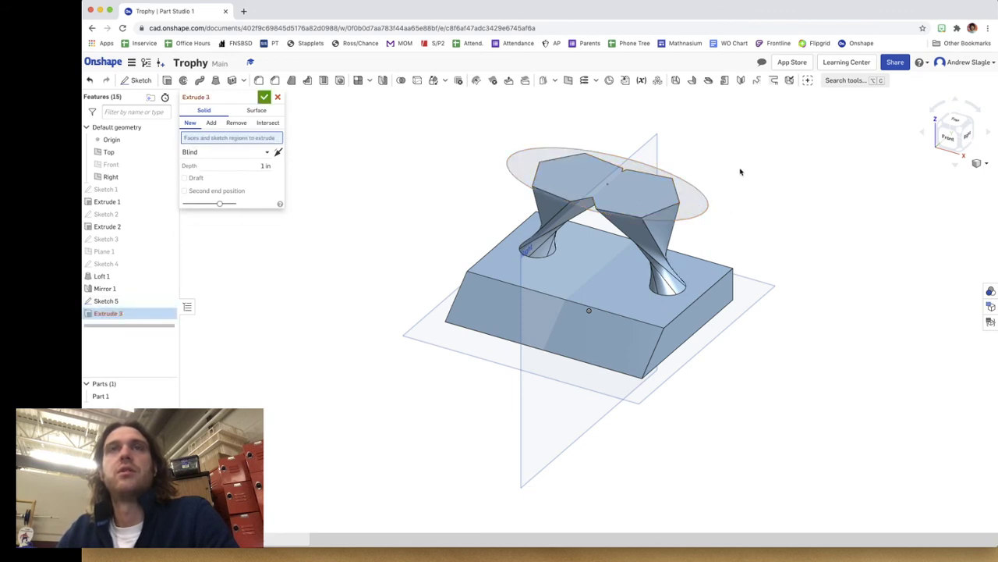
pyautogui.click(646, 170)
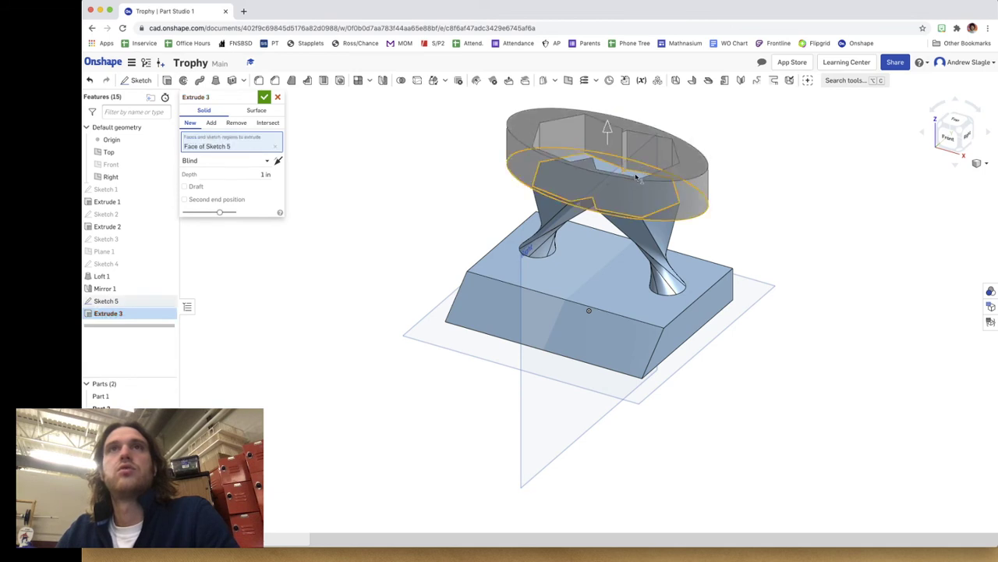
pyautogui.moveTo(638, 181); pyautogui.dragTo(637, 203, button='right')
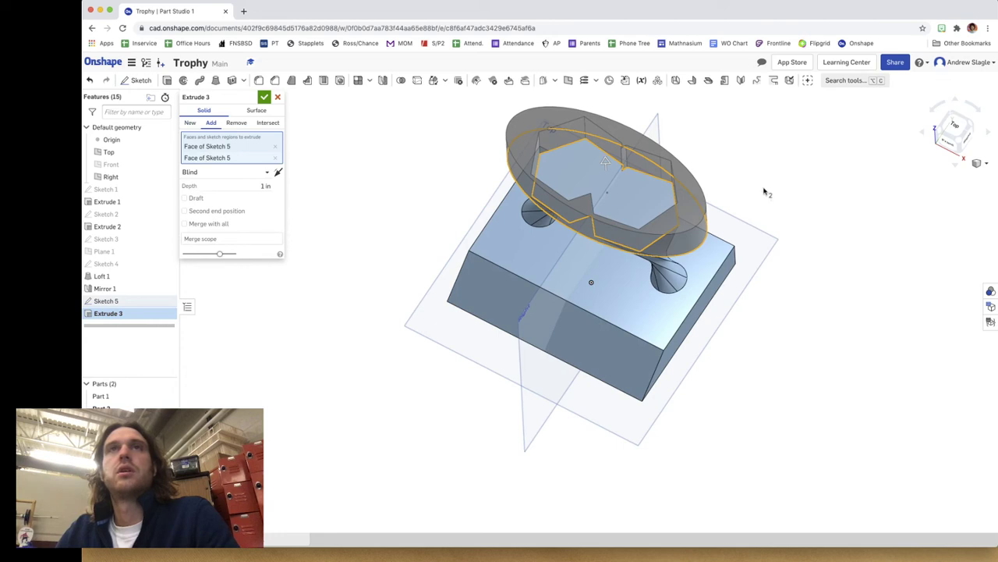
pyautogui.moveTo(765, 168); pyautogui.dragTo(766, 145, button='right')
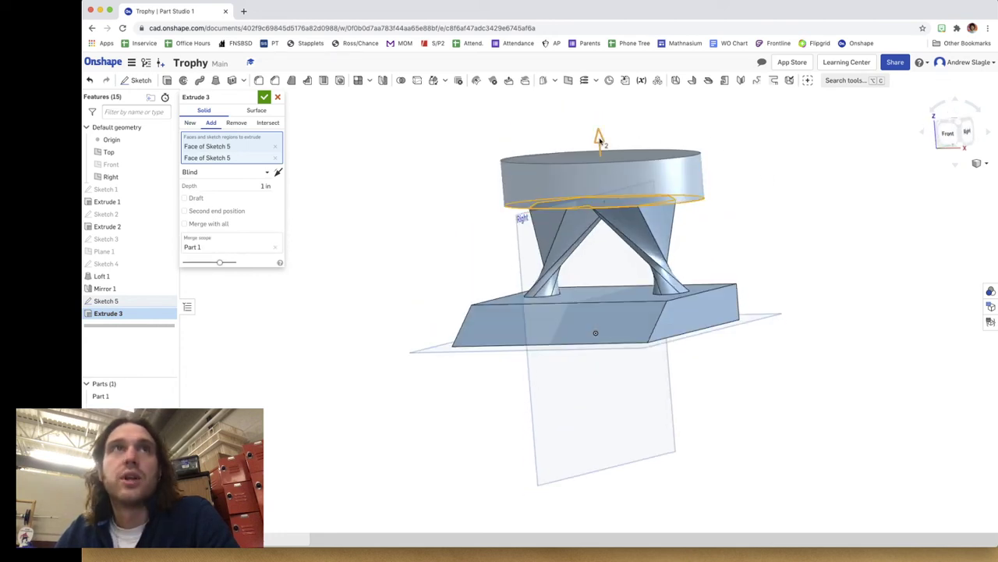
pyautogui.moveTo(600, 148); pyautogui.dragTo(601, 152)
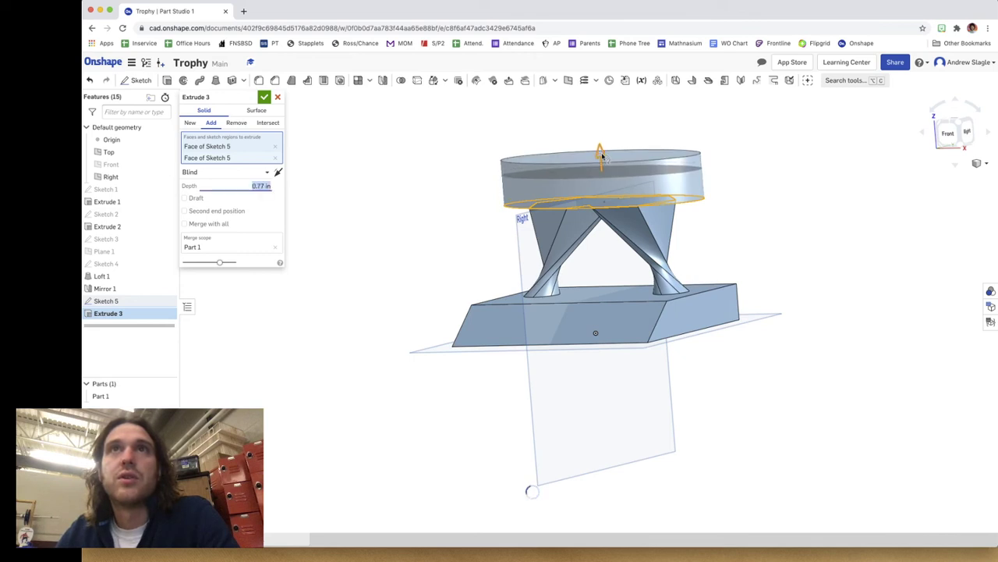
pyautogui.click(265, 98)
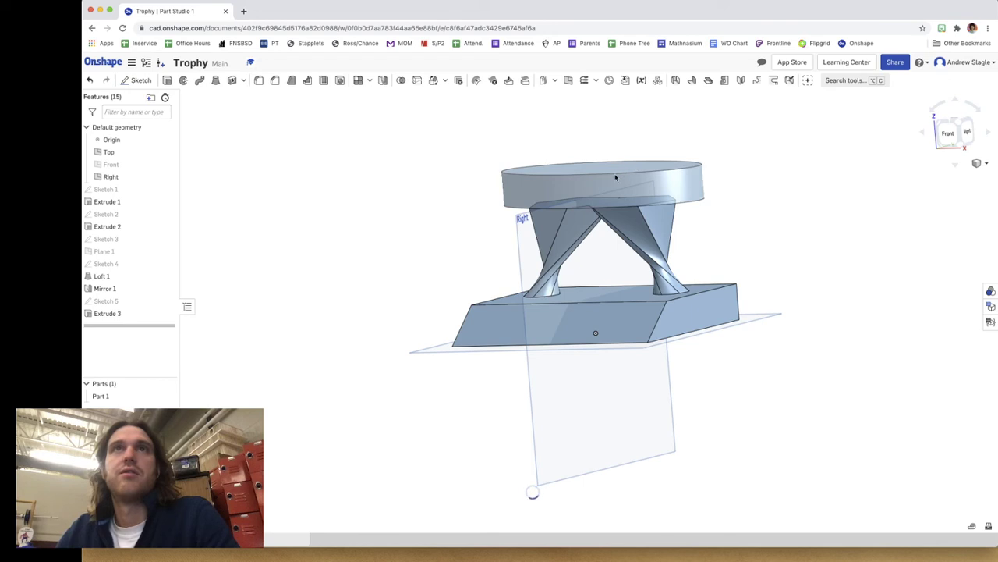
# Fillet the upper edge of the elliptical top with a 0.2 in radius.
pyautogui.hotkey('shift', 'f')
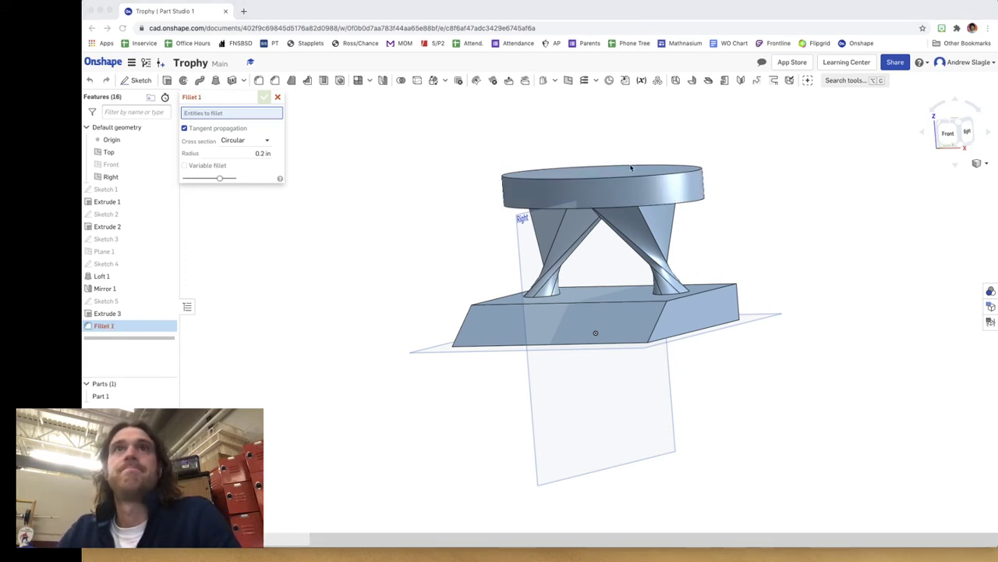
pyautogui.click(330, 153)
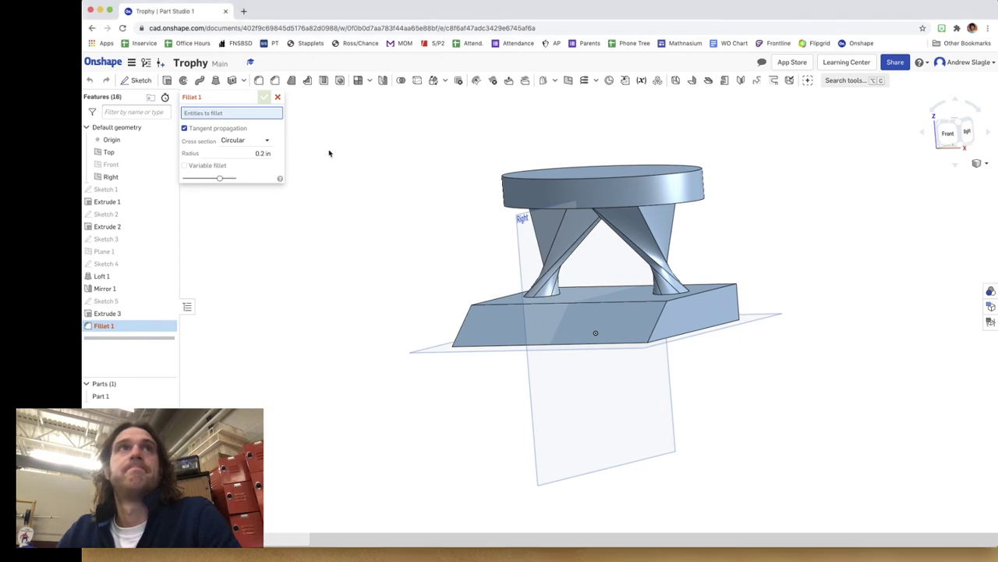
pyautogui.click(621, 183)
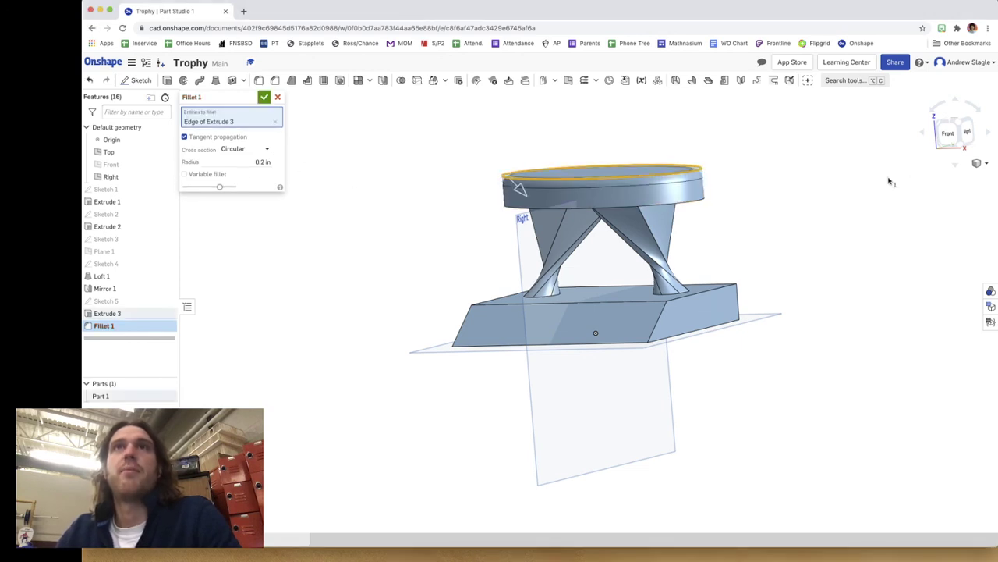
pyautogui.click(265, 97)
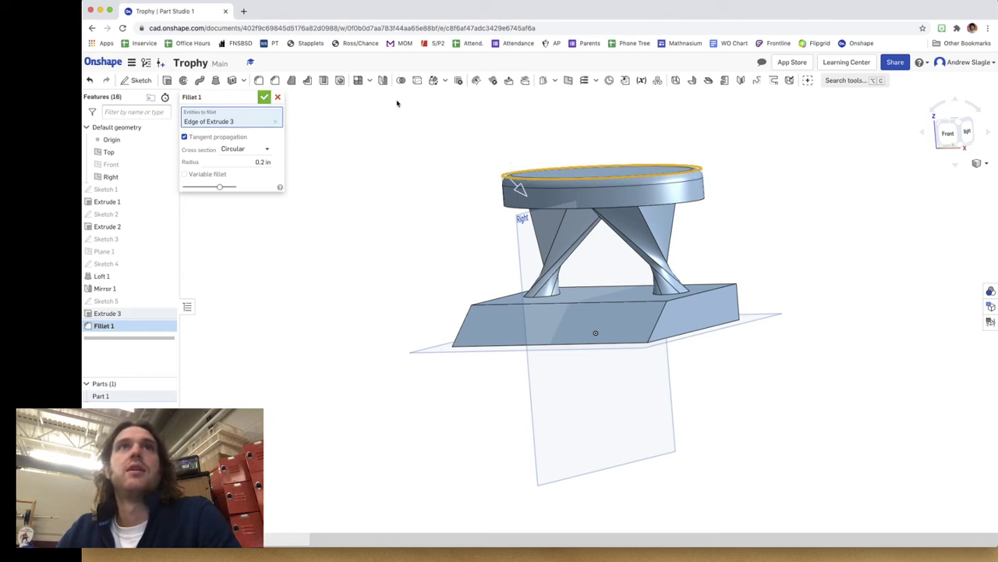
# Start a sketch on the Right plane and project the flat upper face of the elliptical top into it as a line.
pyautogui.click(940, 124)
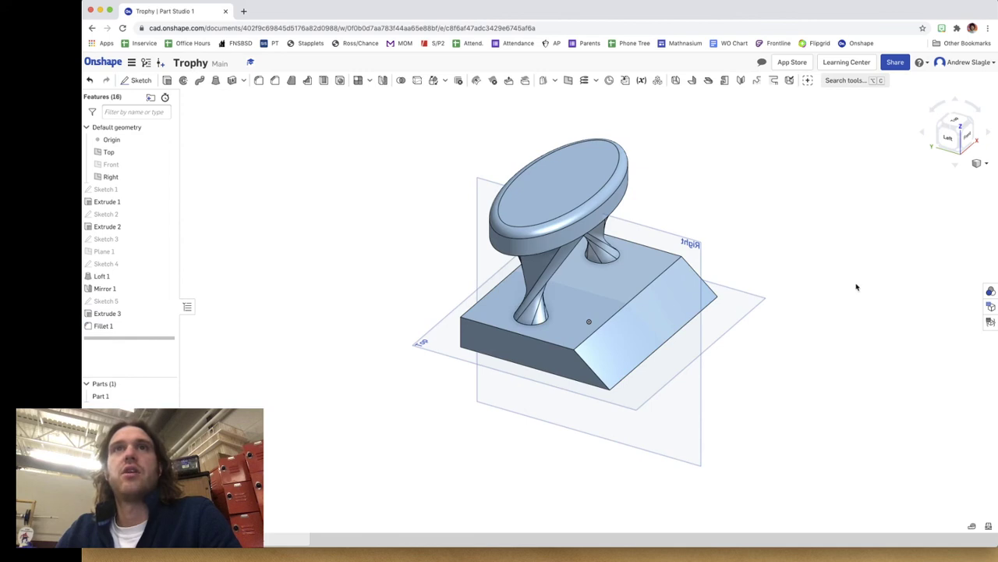
pyautogui.moveTo(856, 287)
pyautogui.mouseDown(button='right')
pyautogui.moveTo(855, 257)
pyautogui.moveTo(816, 273)
pyautogui.moveTo(806, 294)
pyautogui.moveTo(836, 283)
pyautogui.moveTo(865, 299)
pyautogui.mouseUp(button='right')
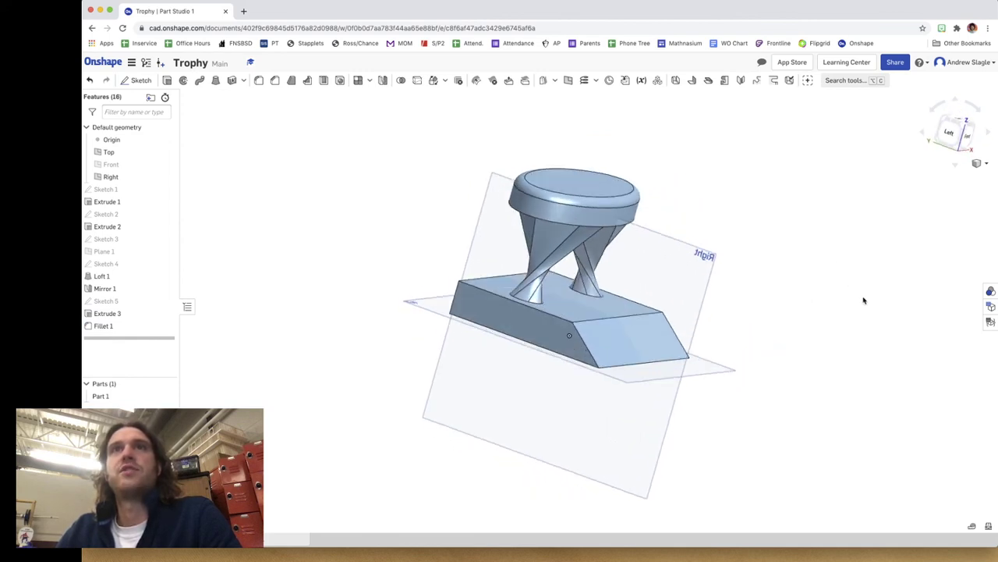
pyautogui.click(753, 248)
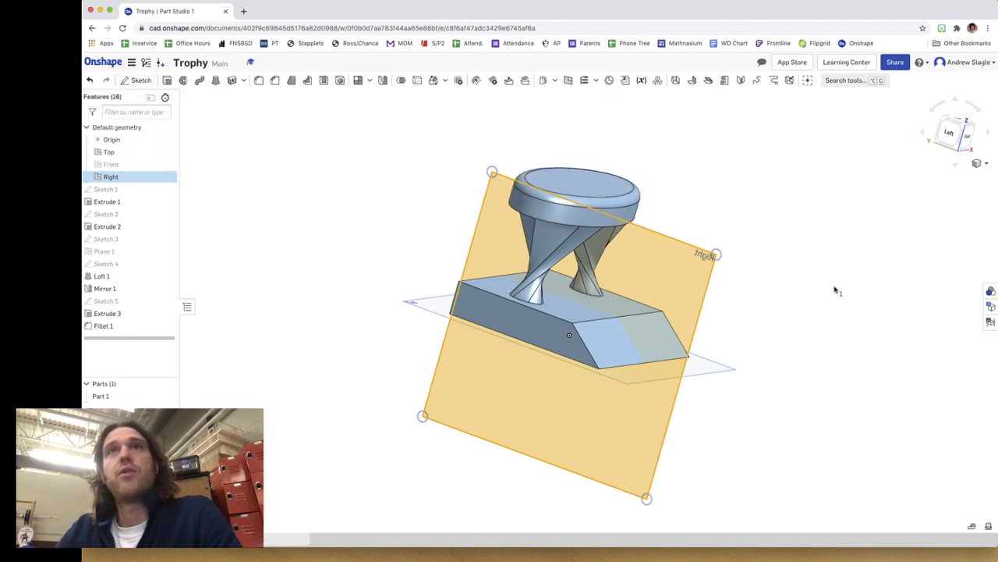
pyautogui.moveTo(834, 291)
pyautogui.mouseDown(button='right')
pyautogui.moveTo(769, 287)
pyautogui.moveTo(787, 299)
pyautogui.moveTo(803, 273)
pyautogui.moveTo(816, 285)
pyautogui.mouseUp(button='right')
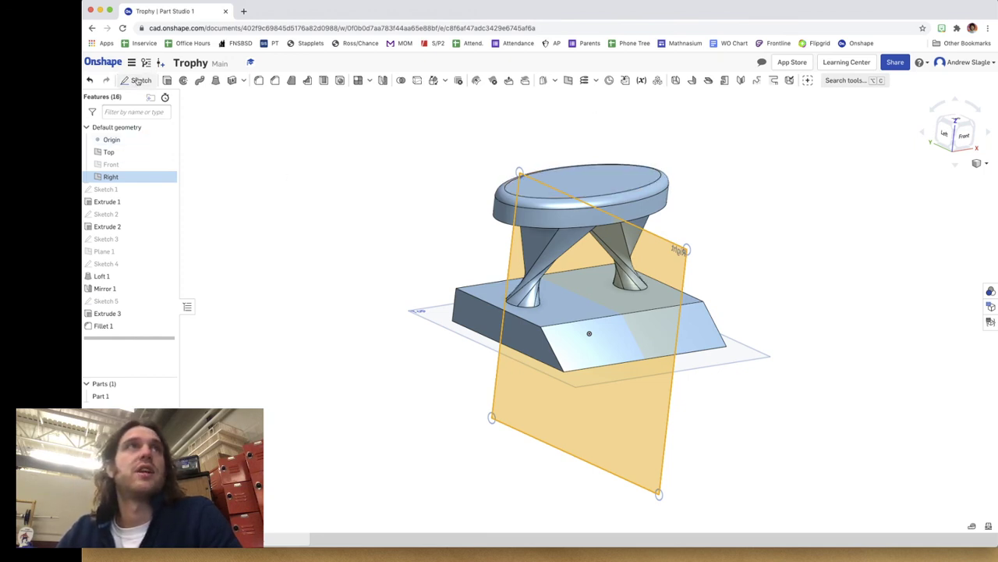
pyautogui.click(908, 255)
pyautogui.hotkey('shift', 's')
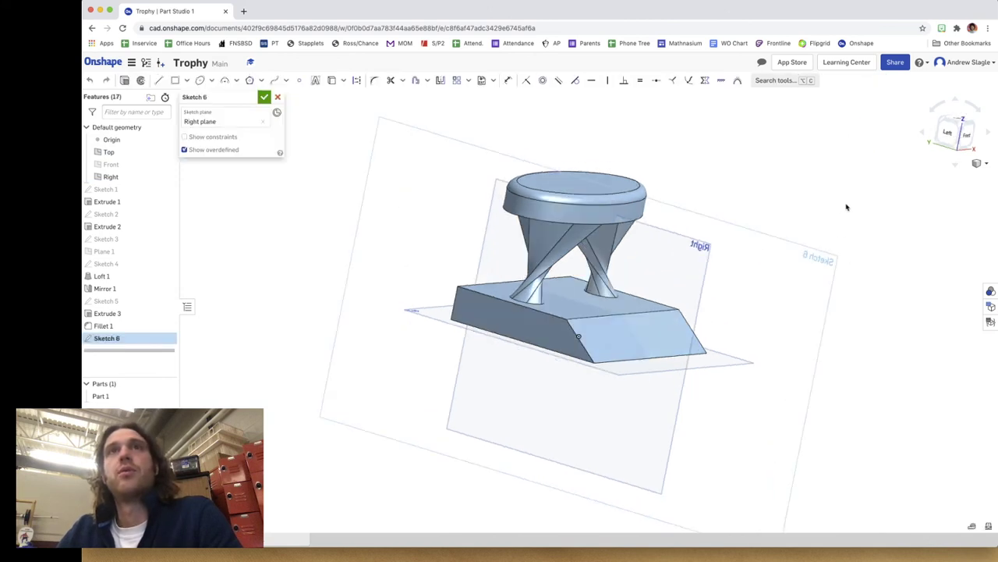
pyautogui.click(949, 134)
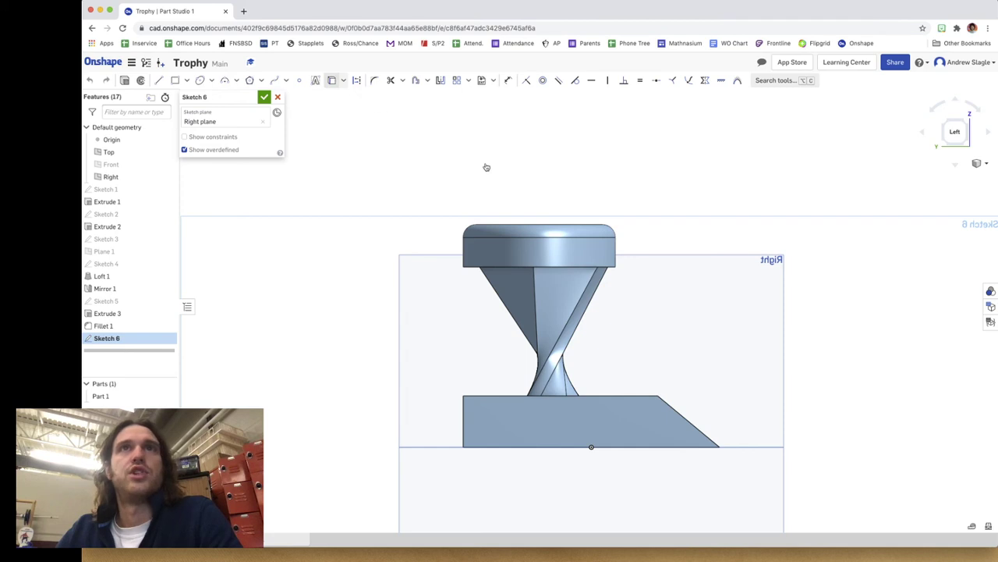
pyautogui.press('u')
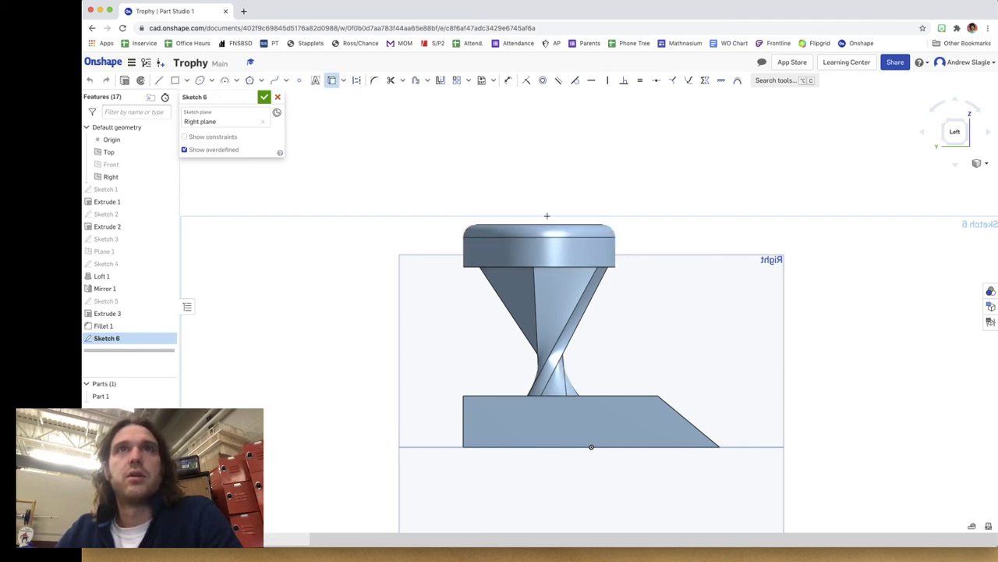
pyautogui.scroll(3, 540, 224)
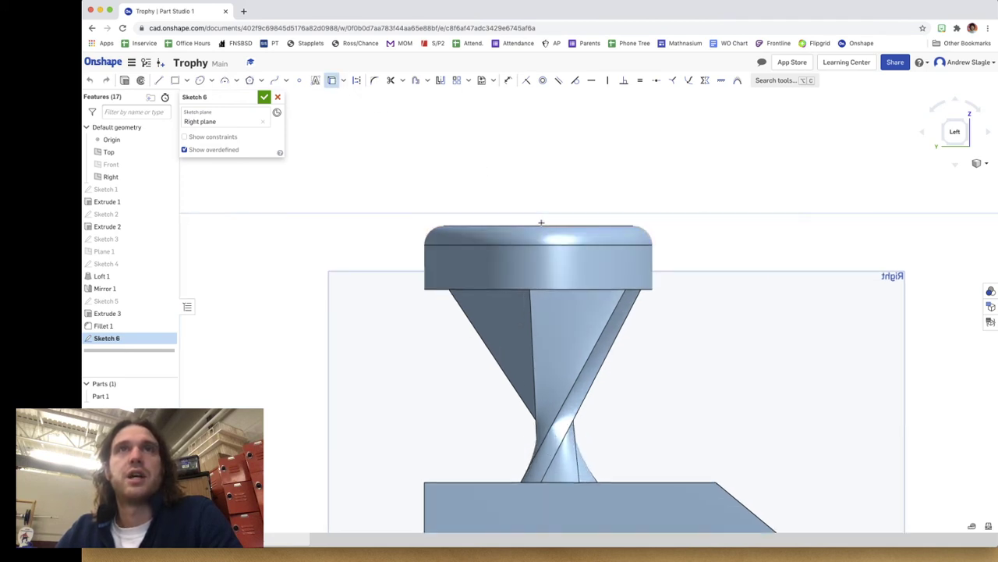
pyautogui.click(541, 226)
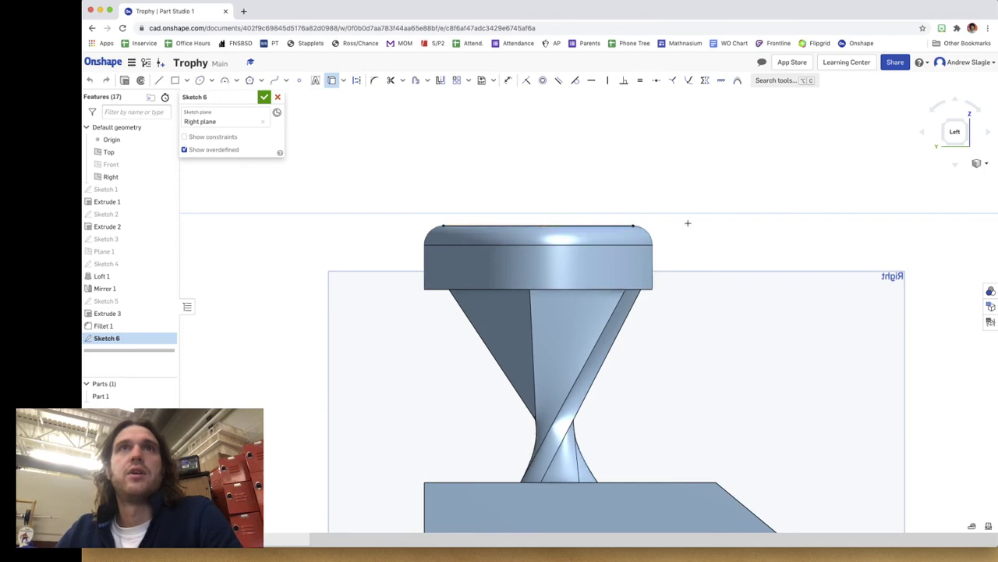
pyautogui.moveTo(687, 223)
pyautogui.mouseDown(button='right')
pyautogui.moveTo(693, 273)
pyautogui.moveTo(693, 247)
pyautogui.moveTo(708, 260)
pyautogui.moveTo(680, 231)
pyautogui.moveTo(690, 228)
pyautogui.mouseUp(button='right')
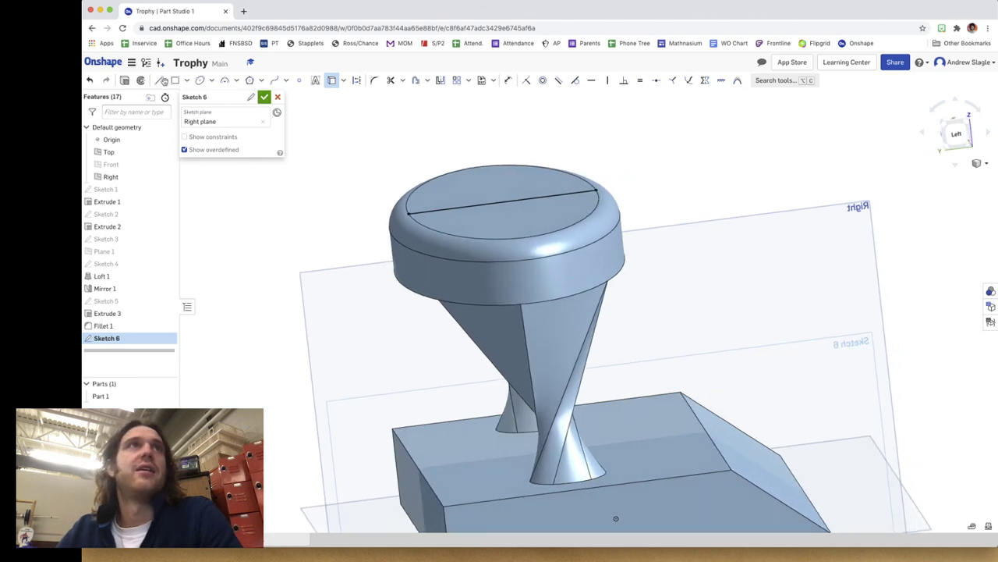
# Add a driven dimension for the projected line's length between its two endpoints.
pyautogui.click(159, 81)
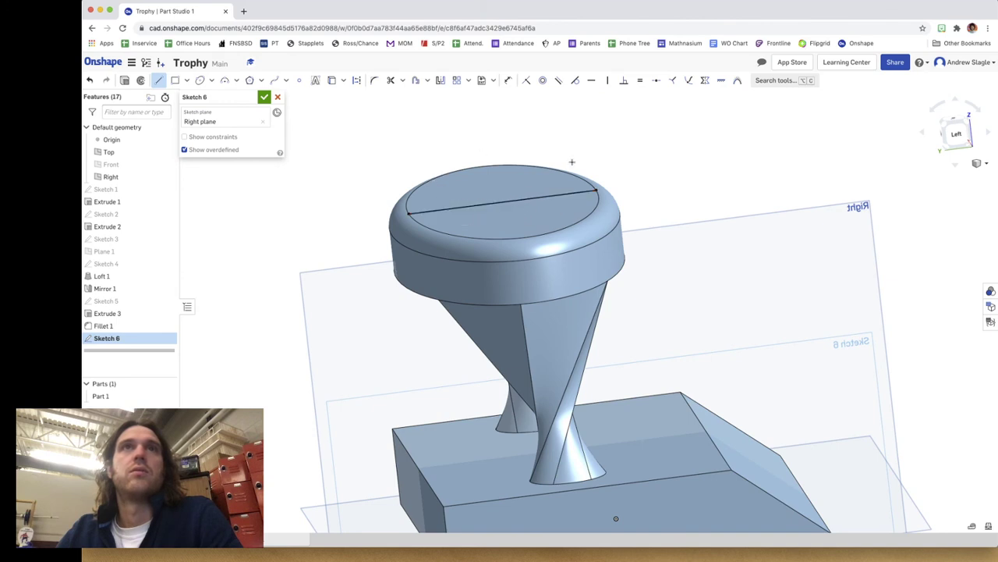
pyautogui.press('n')
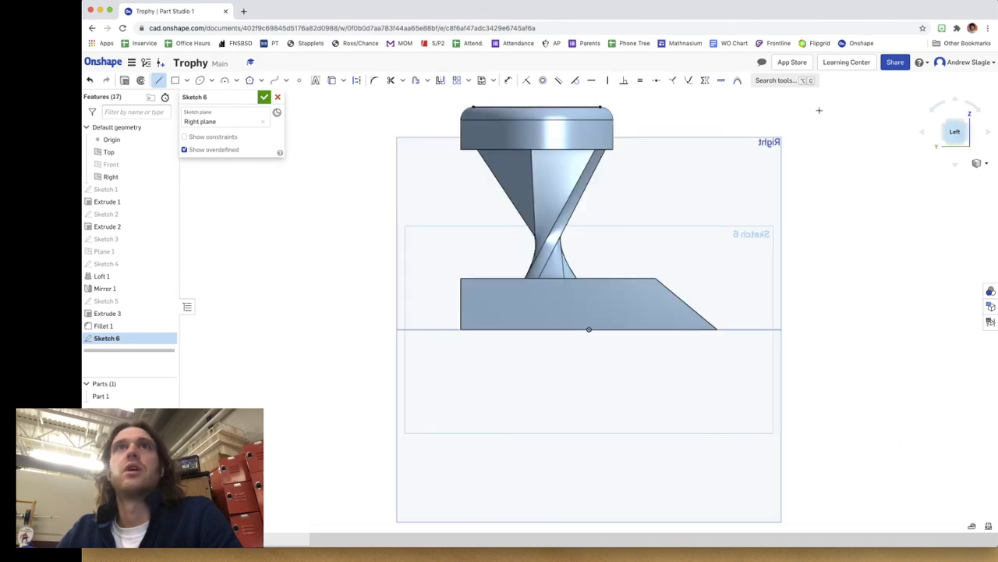
pyautogui.scroll(3, 575, 174)
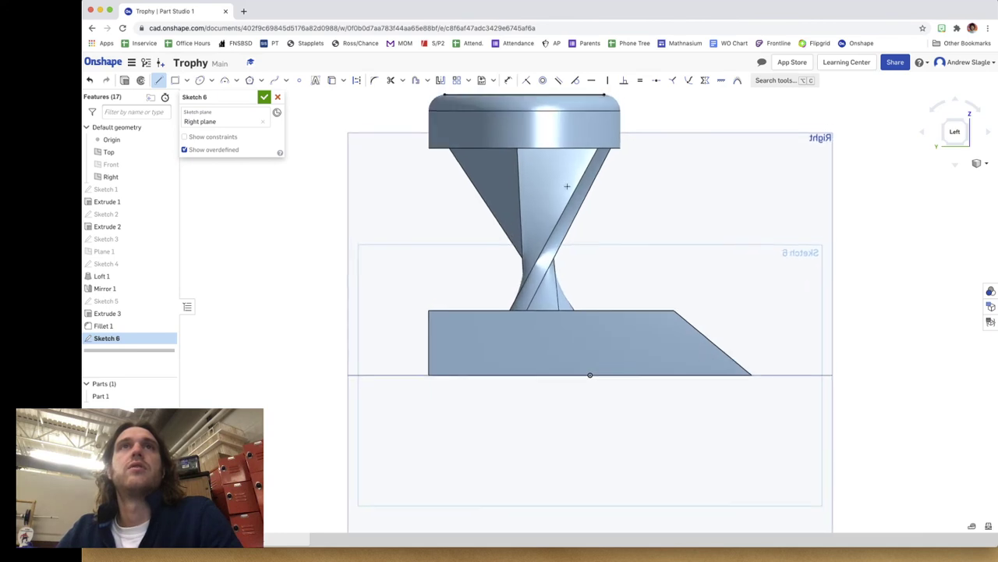
pyautogui.moveTo(600, 261); pyautogui.dragTo(612, 278, button='middle')
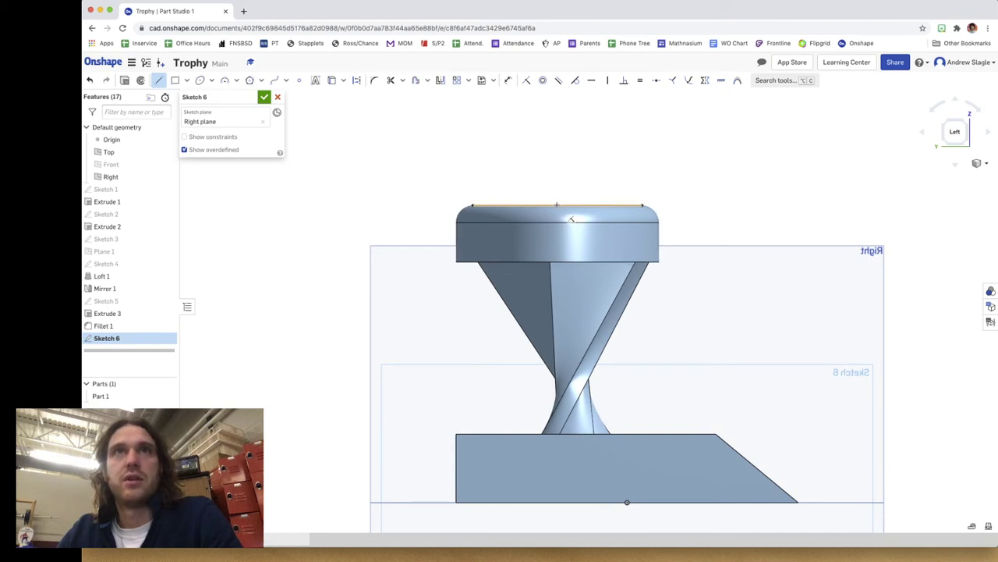
pyautogui.click(508, 81)
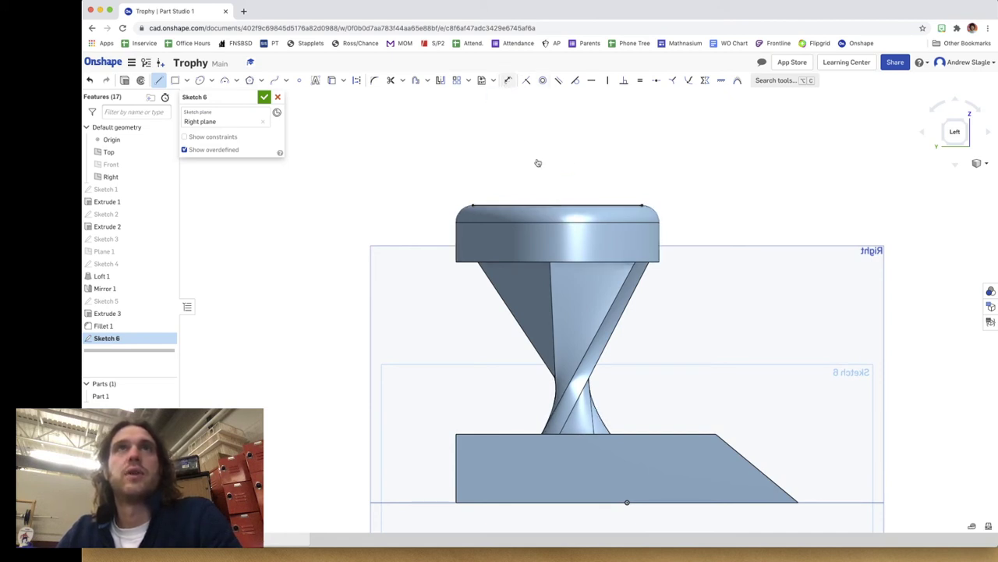
pyautogui.click(552, 200)
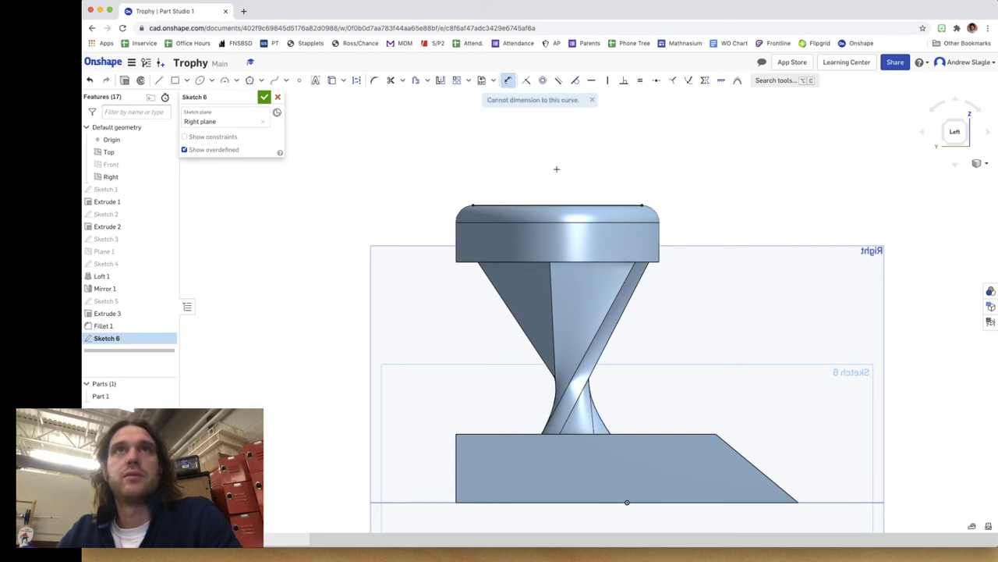
pyautogui.moveTo(617, 167); pyautogui.dragTo(552, 143, button='right')
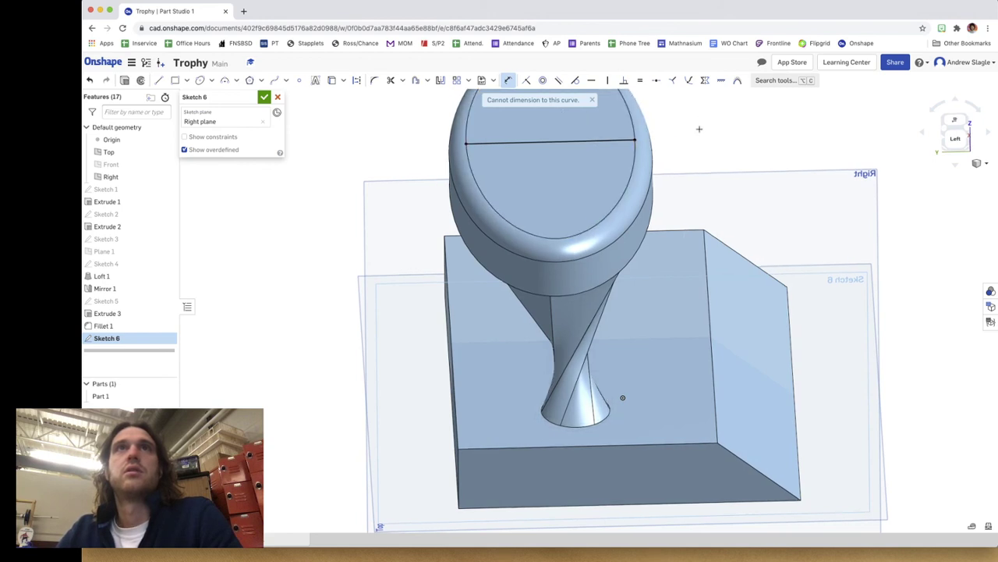
pyautogui.moveTo(700, 130); pyautogui.dragTo(641, 204, button='middle')
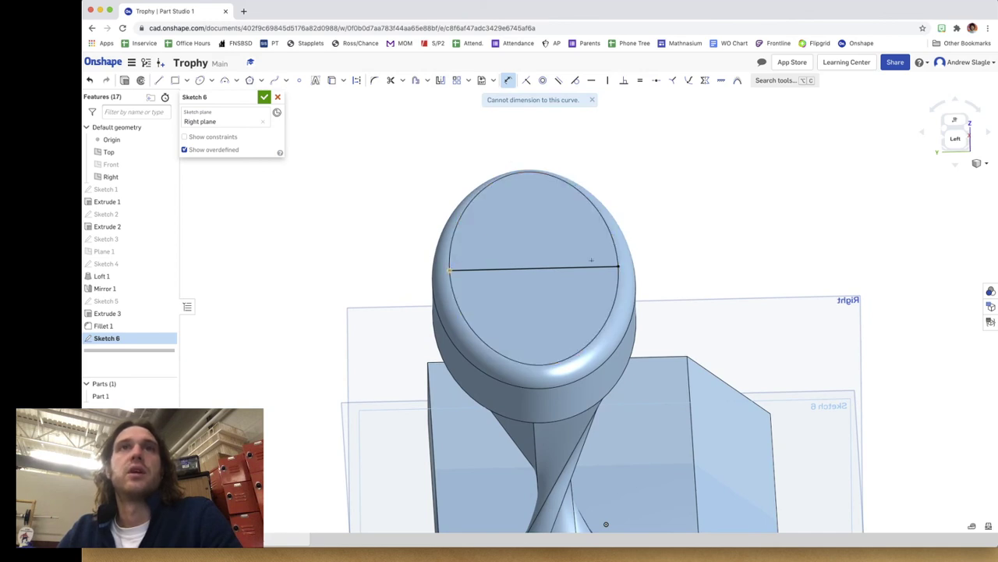
pyautogui.click(618, 267)
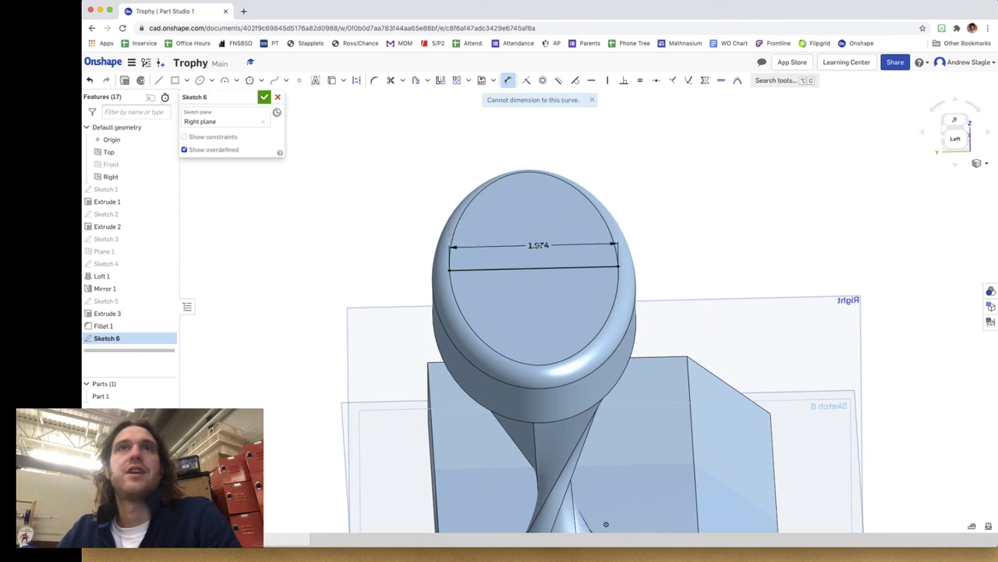
pyautogui.click(662, 246)
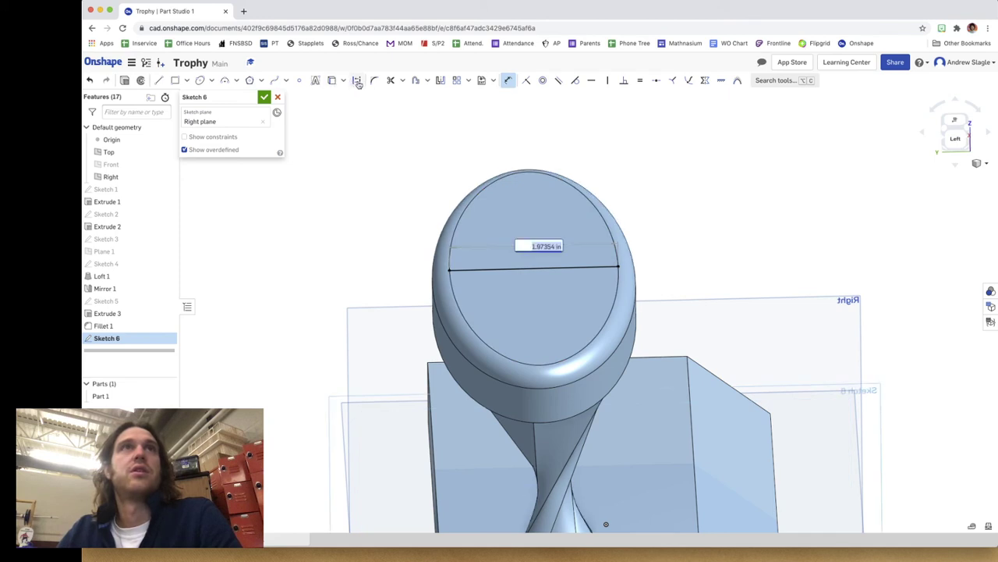
# Draw a construction line along the projected line from its front endpoint to its middle, setting the length to 1.974/2 in.
pyautogui.click(357, 81)
pyautogui.click(159, 80)
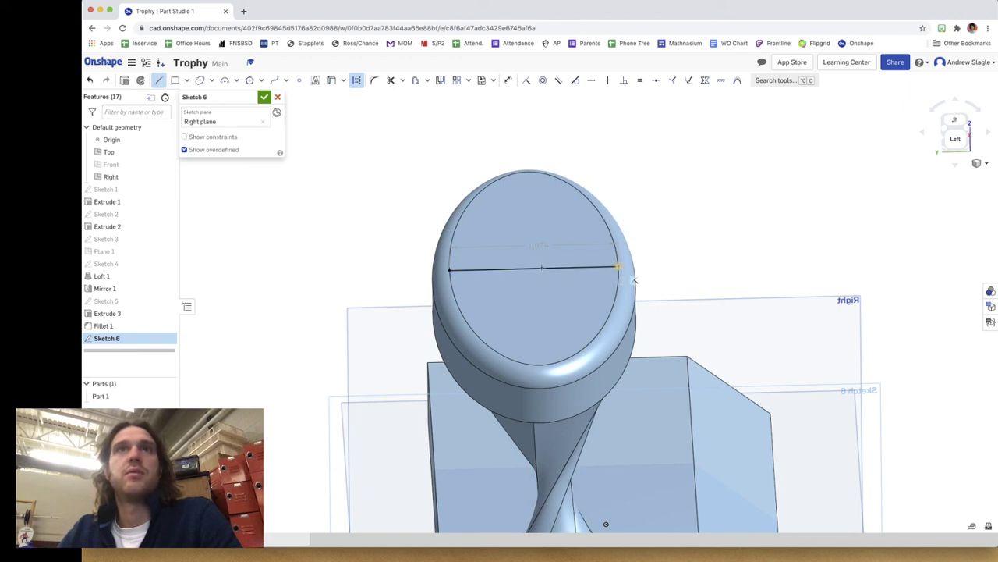
pyautogui.click(546, 270)
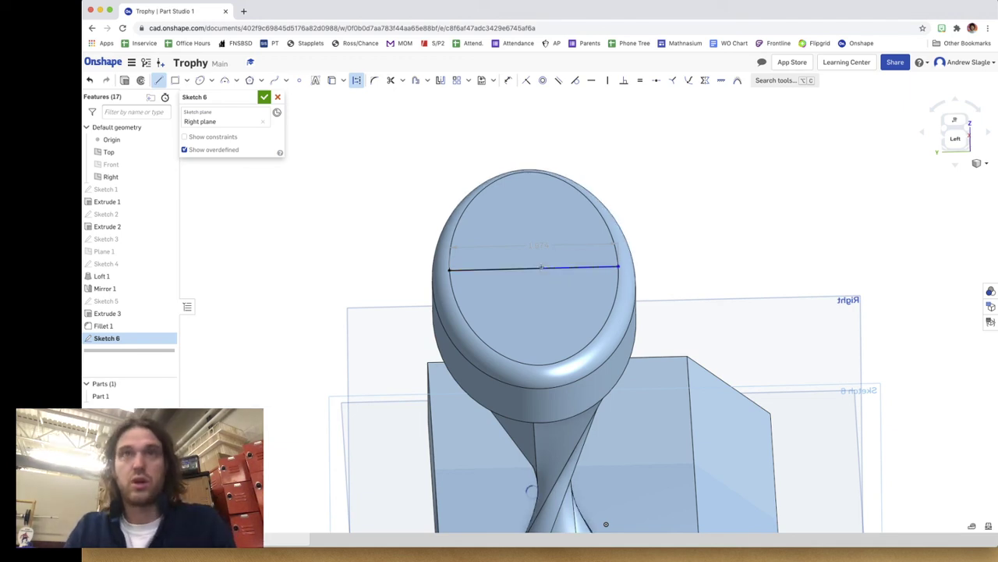
pyautogui.click(579, 257)
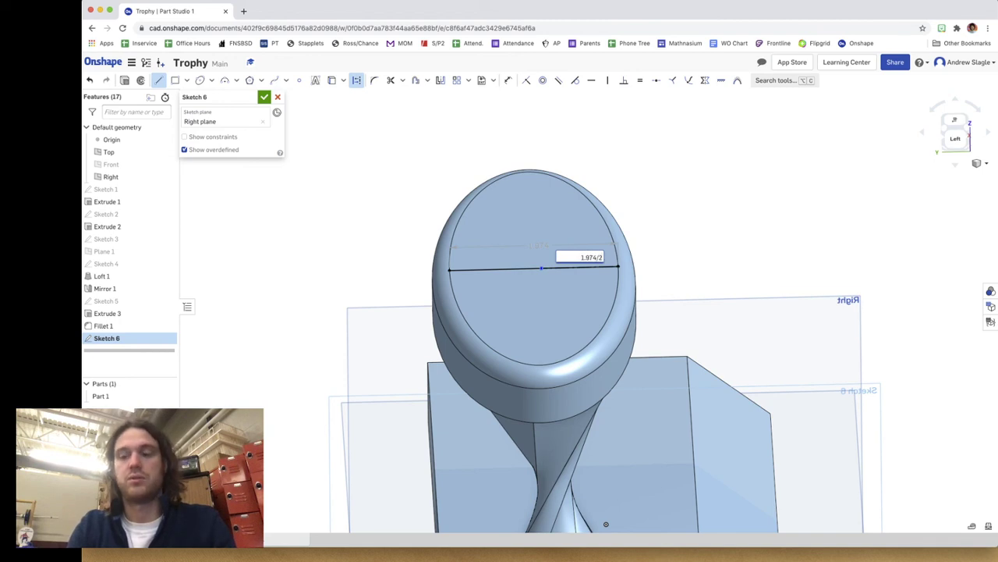
pyautogui.press('Return')
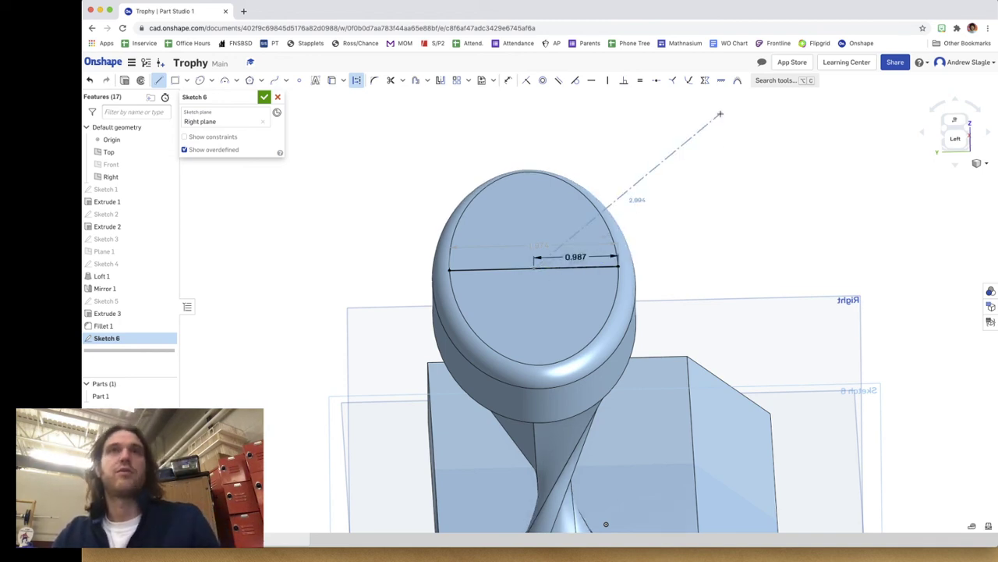
pyautogui.press('Escape')
# Sketch a vertical line about 1.265 in long upward from the midpoint of the elliptical top's upper surface.
pyautogui.press('n')
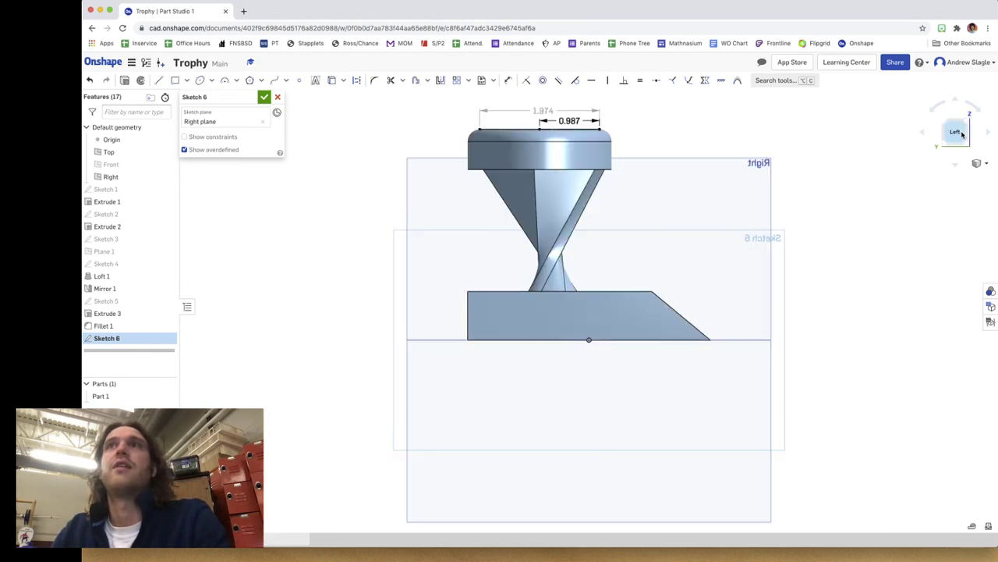
pyautogui.scroll(5, 681, 150)
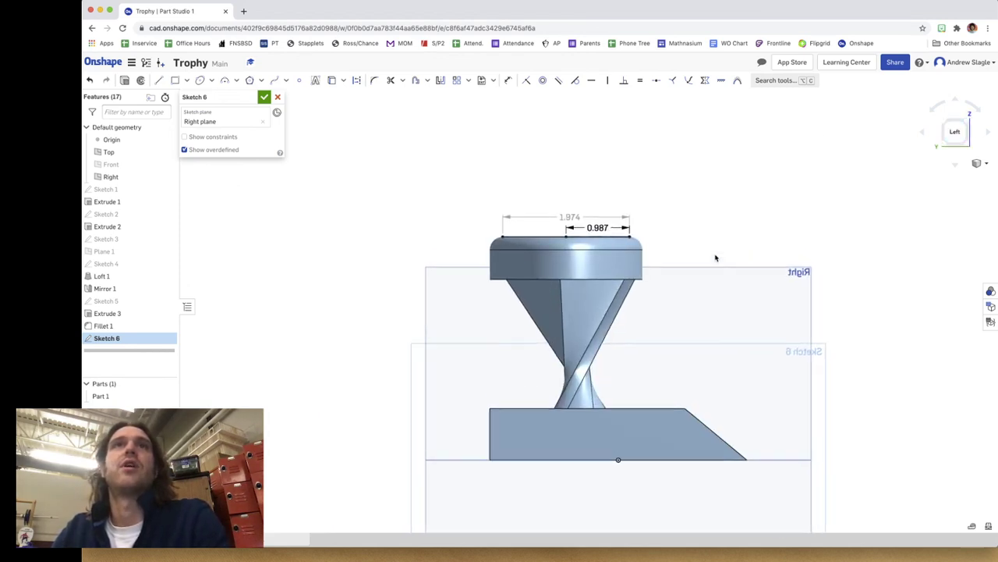
pyautogui.click(158, 81)
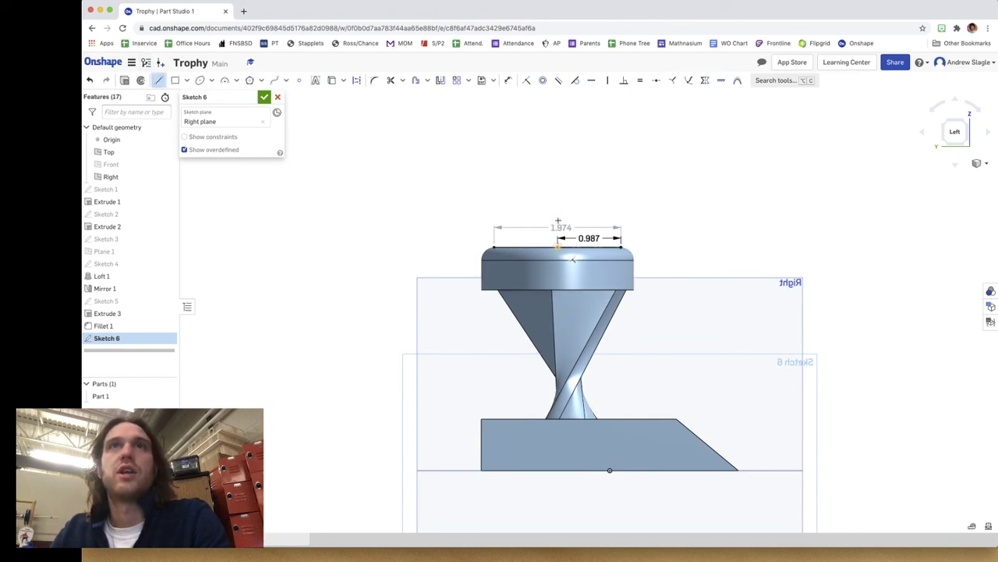
pyautogui.click(558, 248)
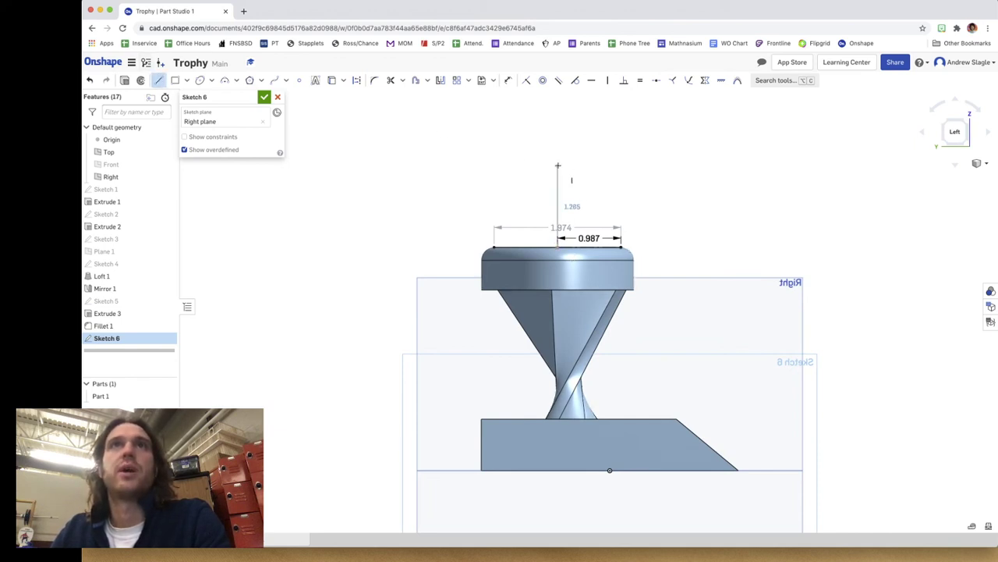
pyautogui.click(558, 166)
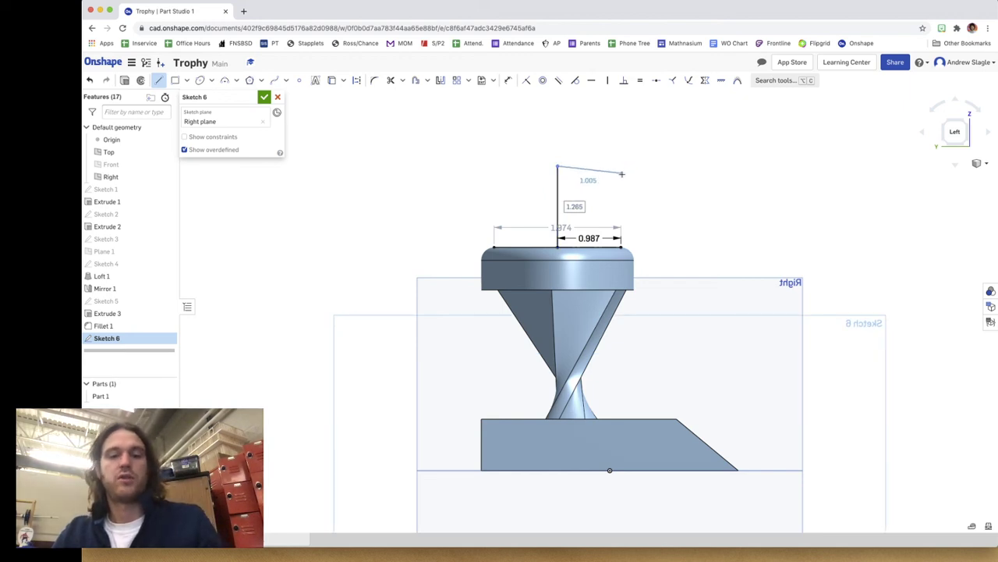
pyautogui.press('Escape')
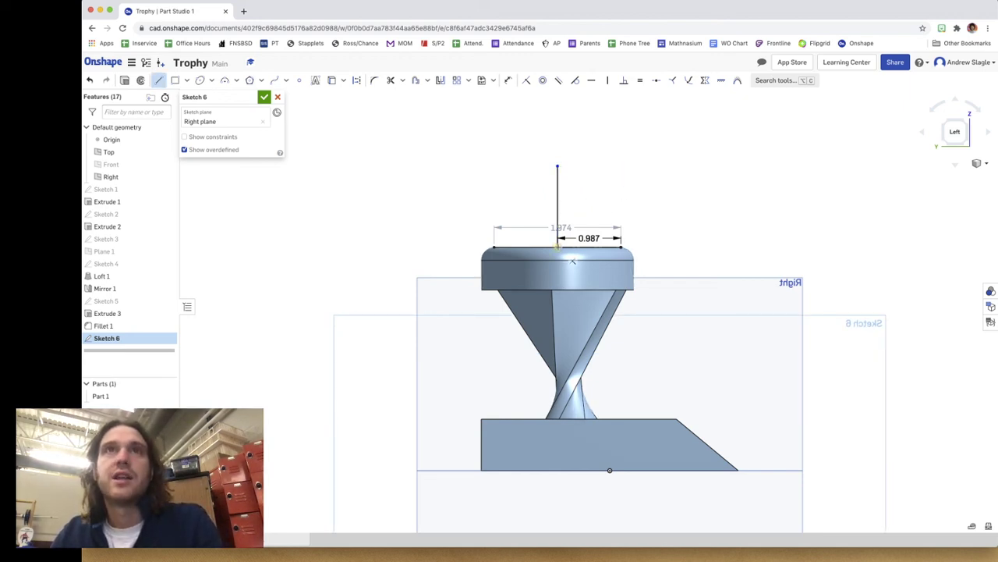
# Sketch a horizontal line about 0.709 in long from the elliptical top's midpoint and an arc of about 0.654 in radius rising from its end.
pyautogui.click(557, 247)
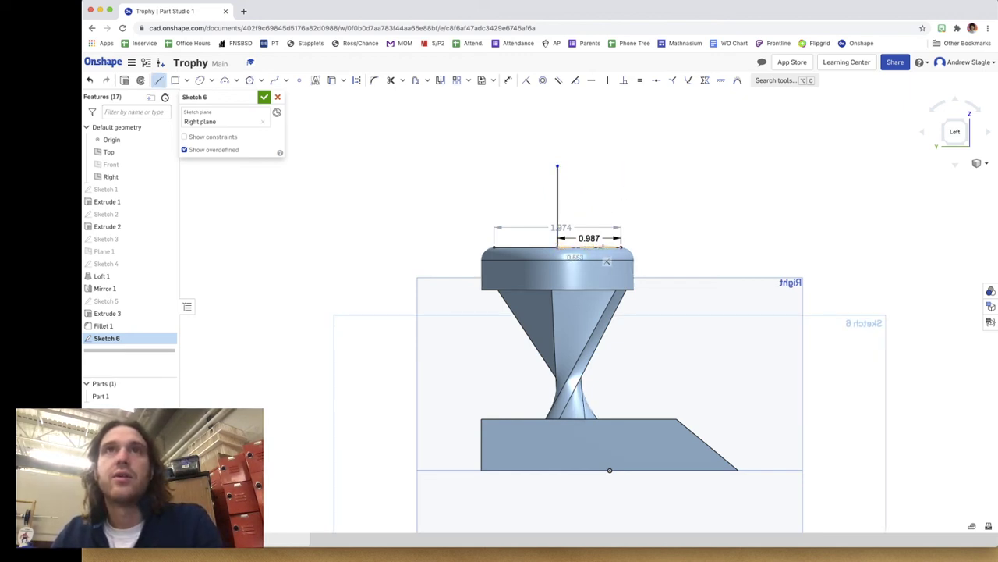
pyautogui.click(604, 248)
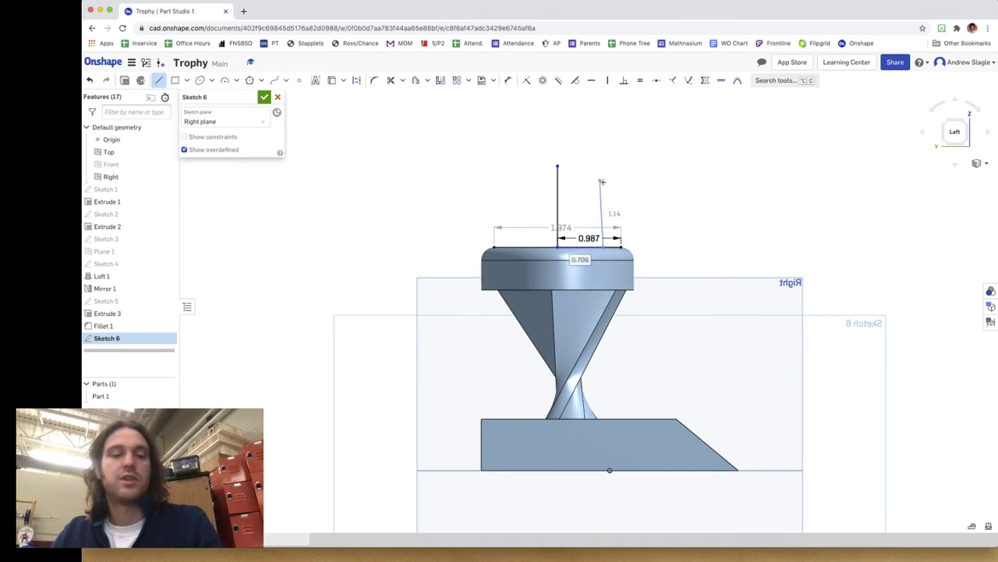
pyautogui.click(158, 80)
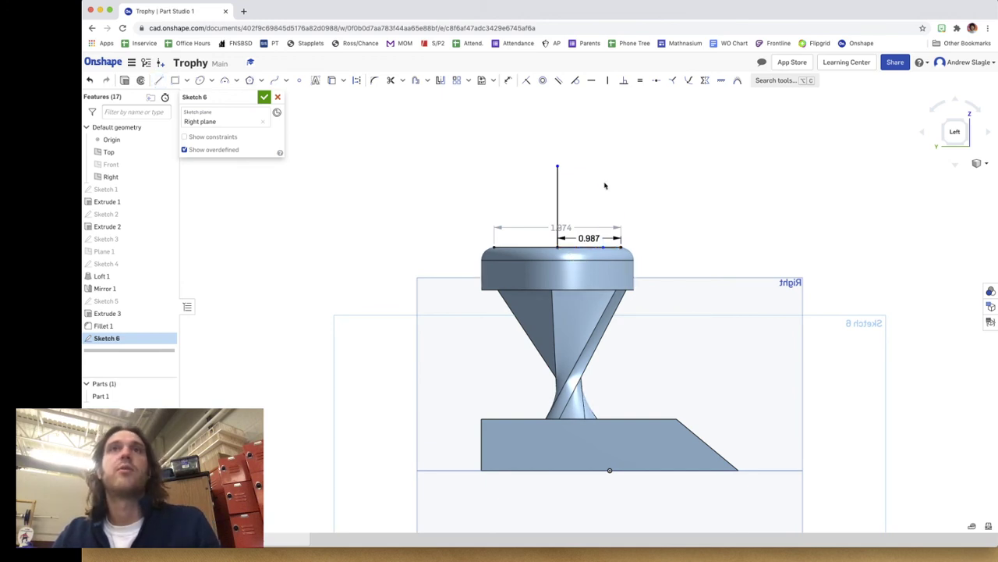
pyautogui.click(225, 81)
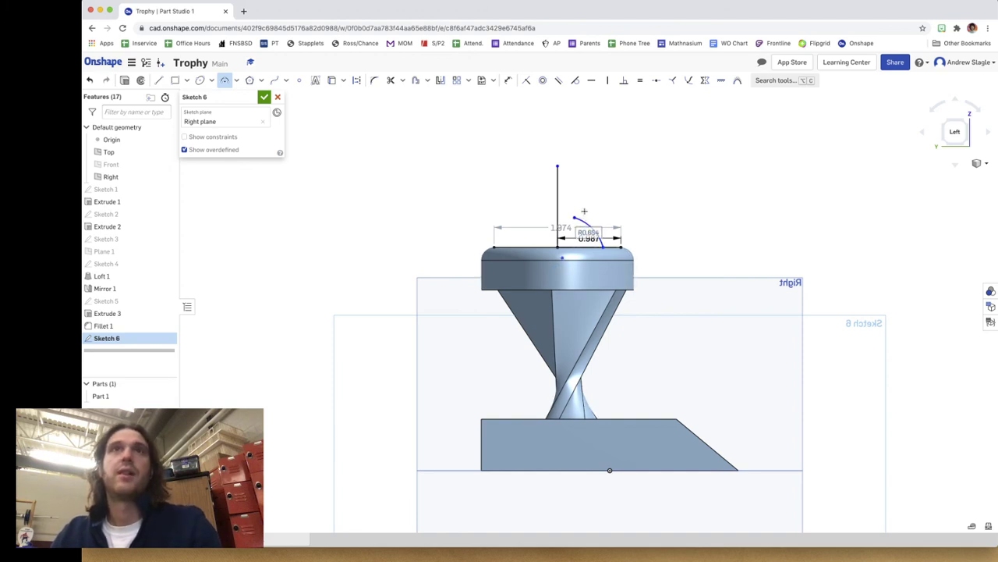
pyautogui.click(574, 216)
# Continue the profile with a vertical line about 0.602 in long and an outward-flaring arc of about 1.5 in radius from its upper end.
pyautogui.press('l')
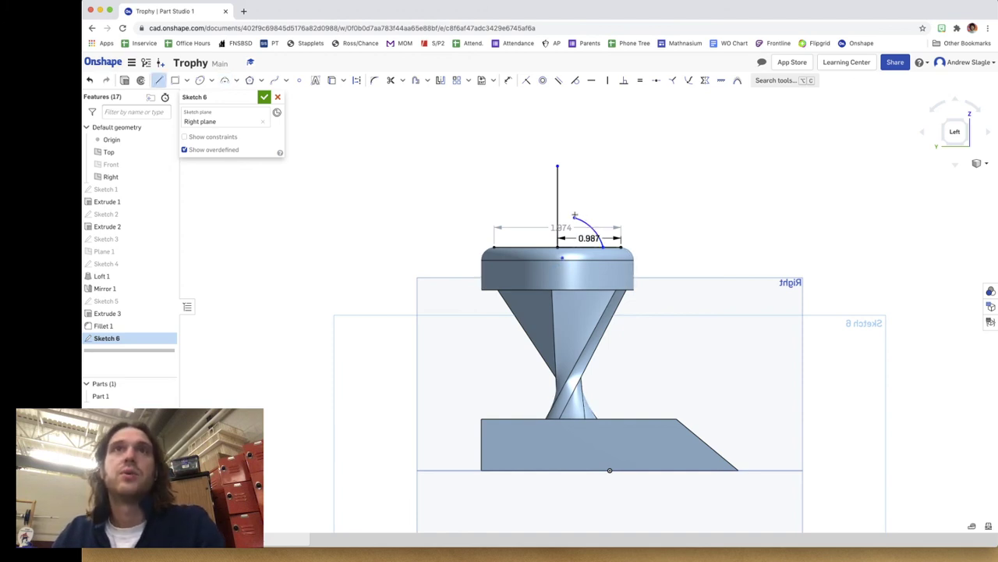
pyautogui.click(596, 179)
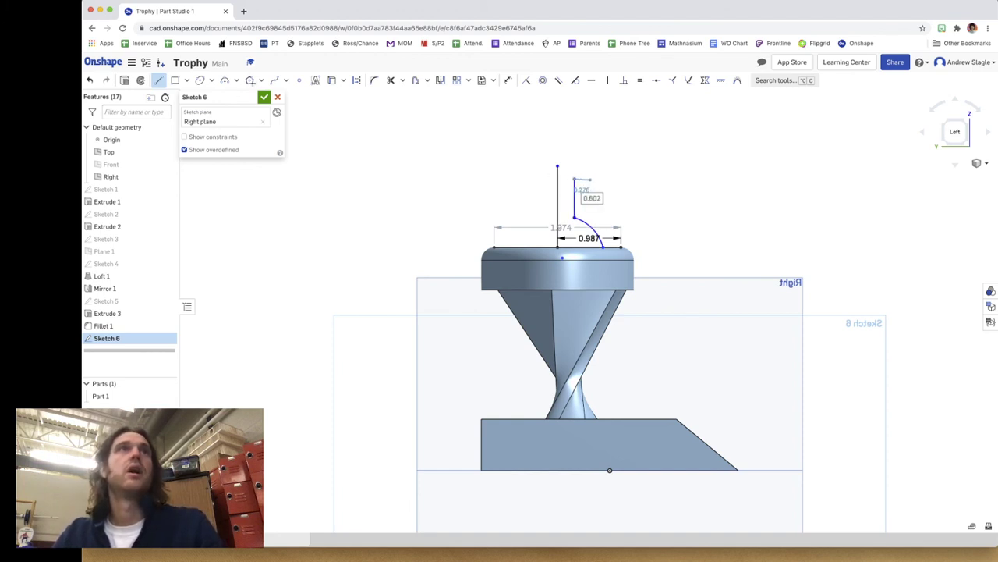
pyautogui.click(272, 82)
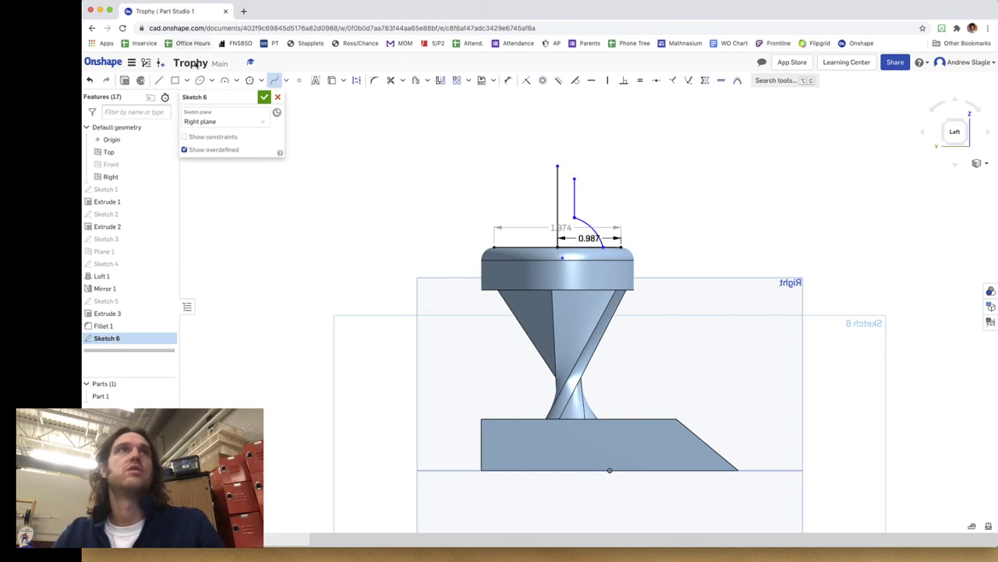
pyautogui.click(224, 81)
pyautogui.click(574, 179)
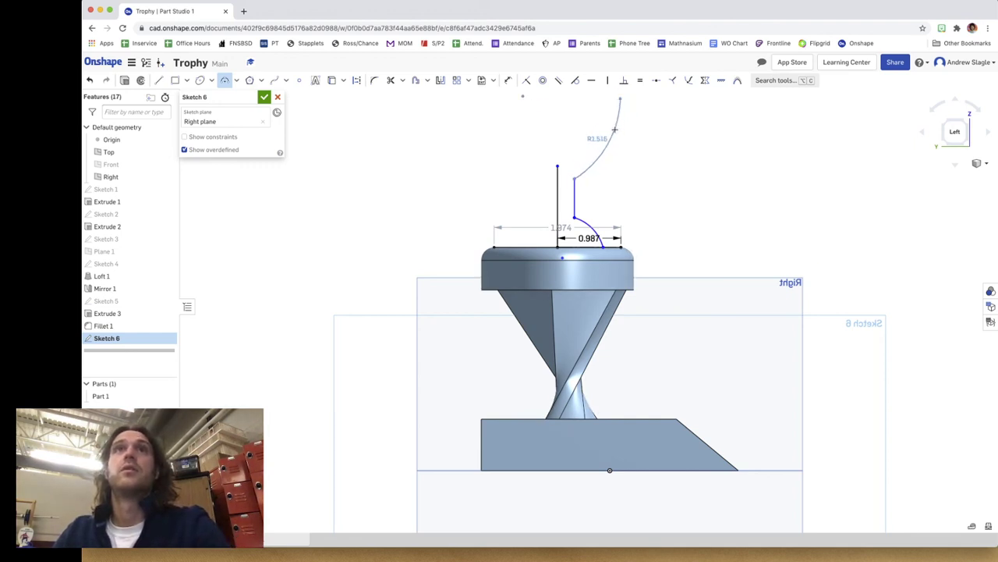
pyautogui.click(617, 118)
# Close the profile with a short horizontal rim line and an arc of about 1.414 in radius to the centre line's upper end, finishing the sketch.
pyautogui.press('l')
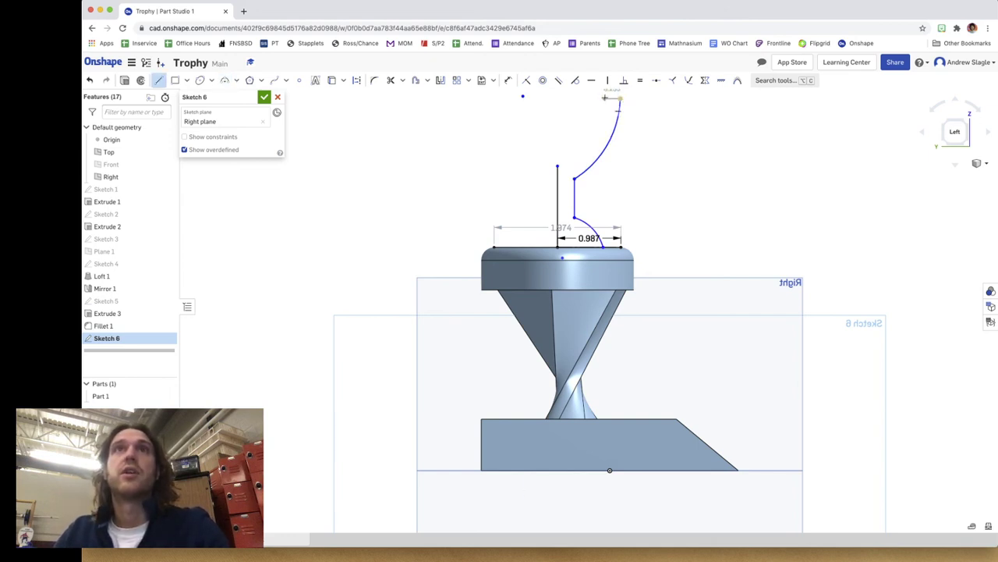
pyautogui.click(616, 99)
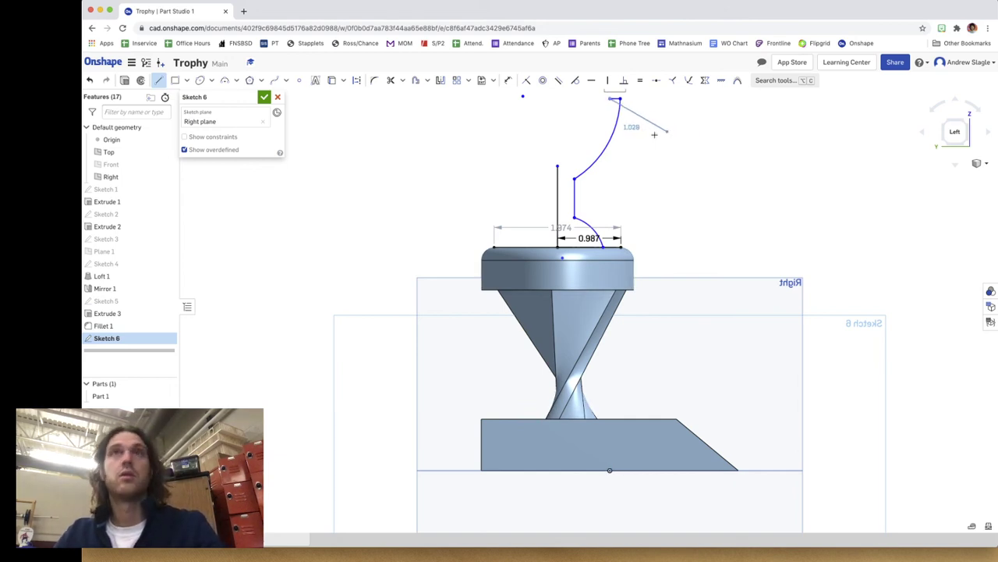
pyautogui.press('a')
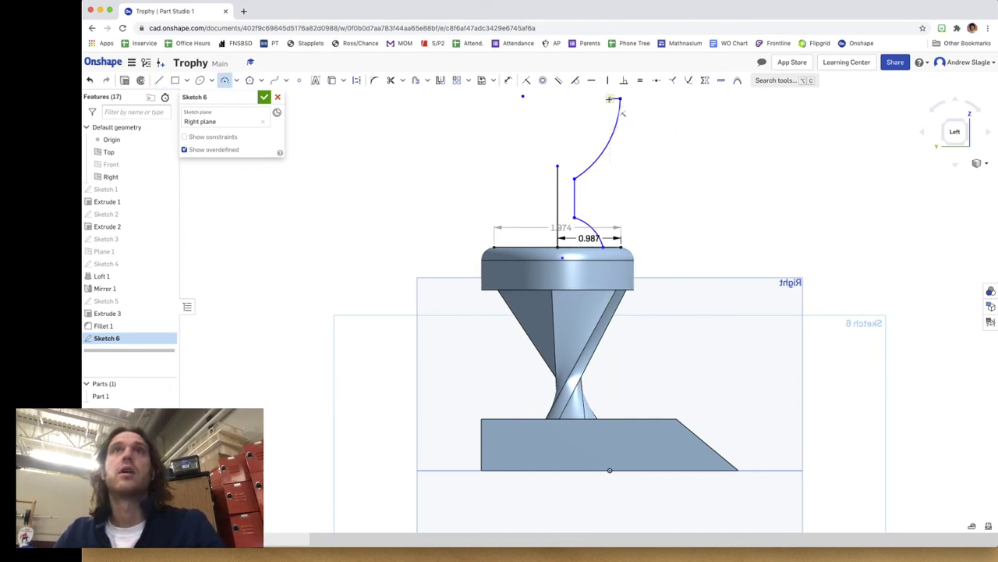
pyautogui.click(617, 98)
pyautogui.click(557, 166)
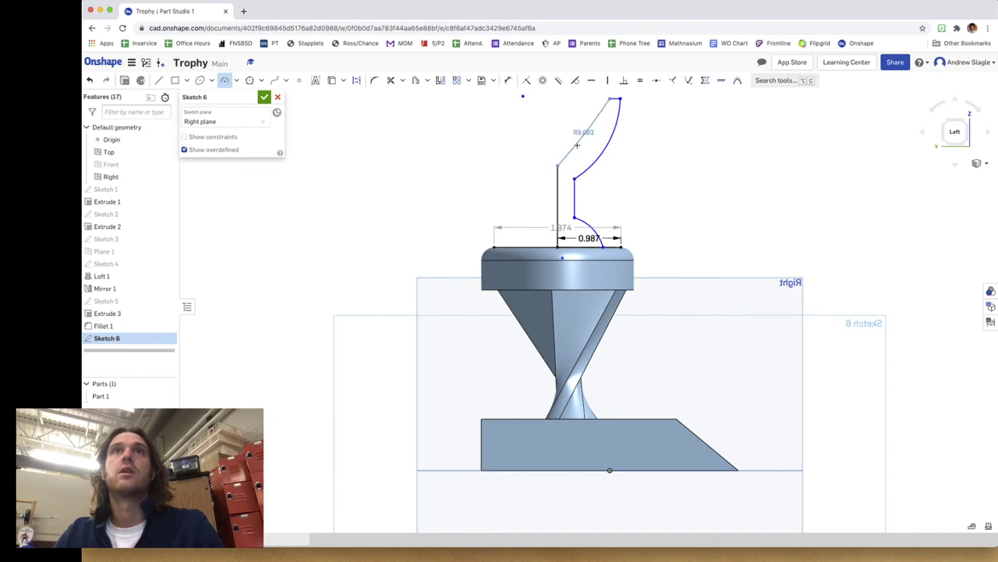
pyautogui.click(582, 149)
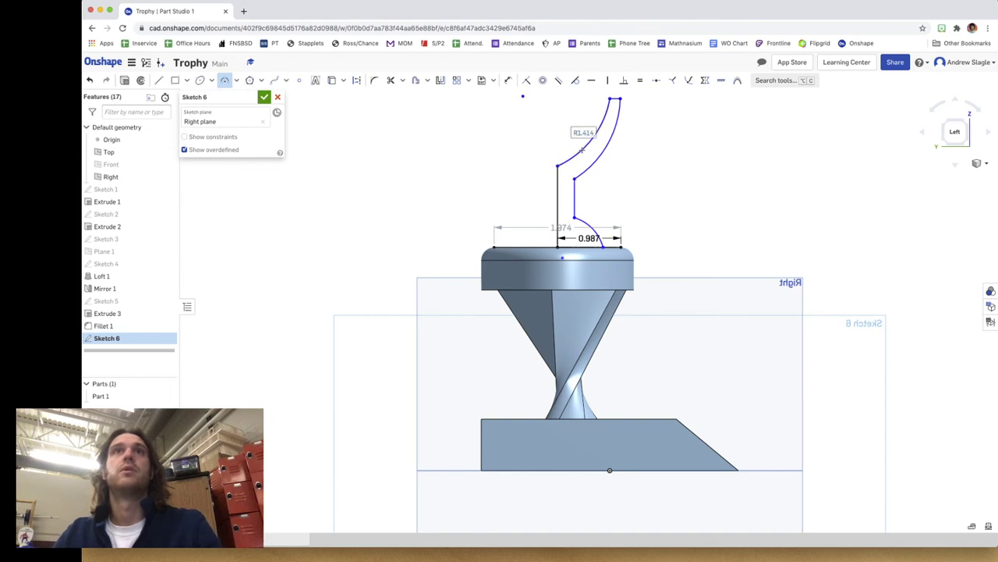
pyautogui.click(265, 100)
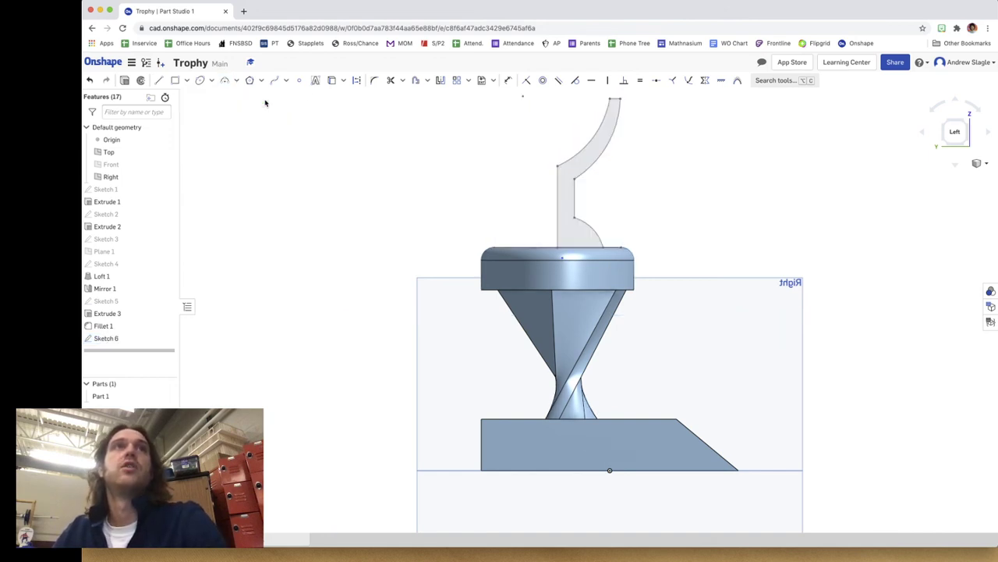
# Revolve the closed profile a full turn about its vertical centre line to form the cup.
pyautogui.moveTo(886, 291)
pyautogui.mouseDown(button='right')
pyautogui.moveTo(860, 305)
pyautogui.moveTo(841, 285)
pyautogui.moveTo(895, 280)
pyautogui.mouseUp(button='right')
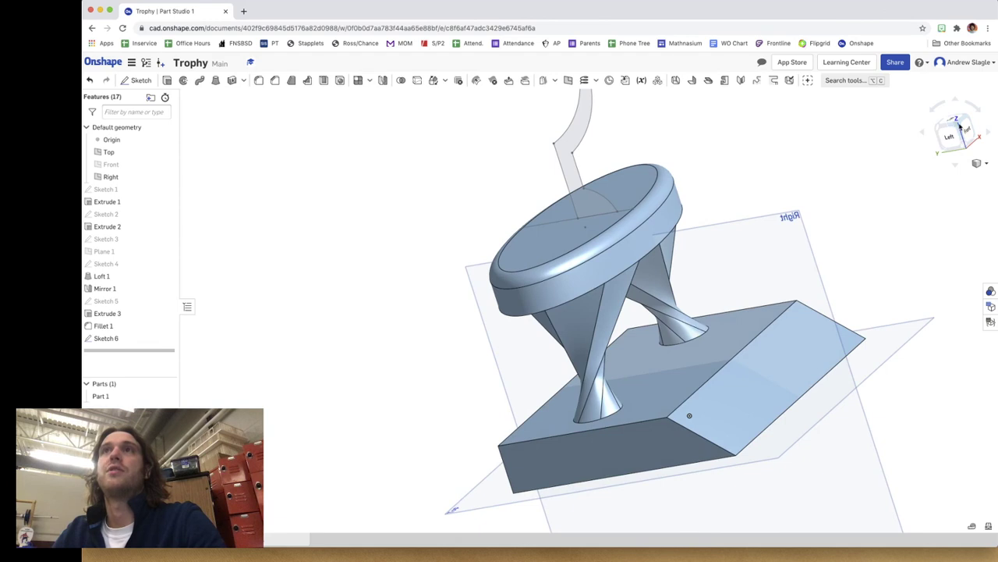
pyautogui.click(963, 143)
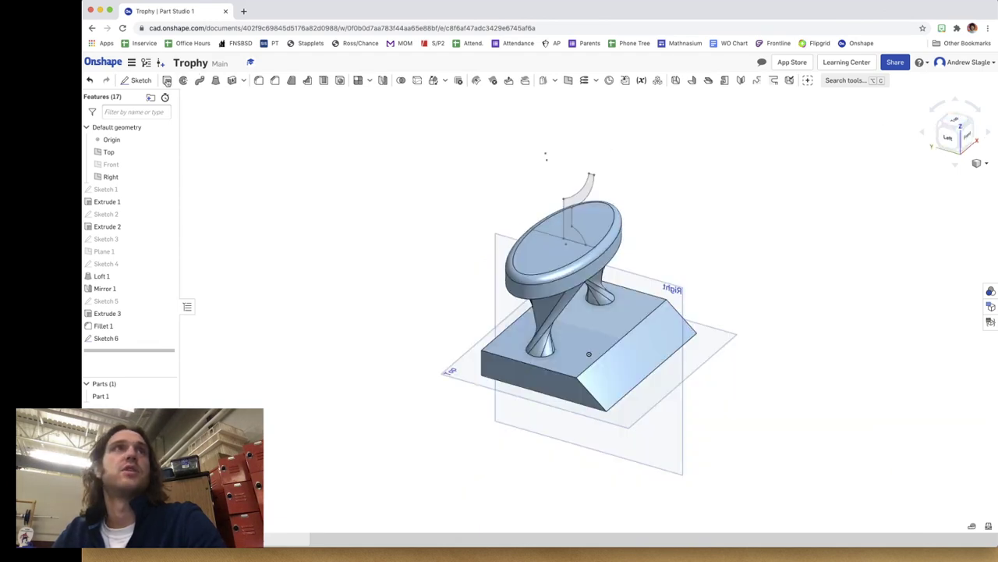
pyautogui.click(572, 219)
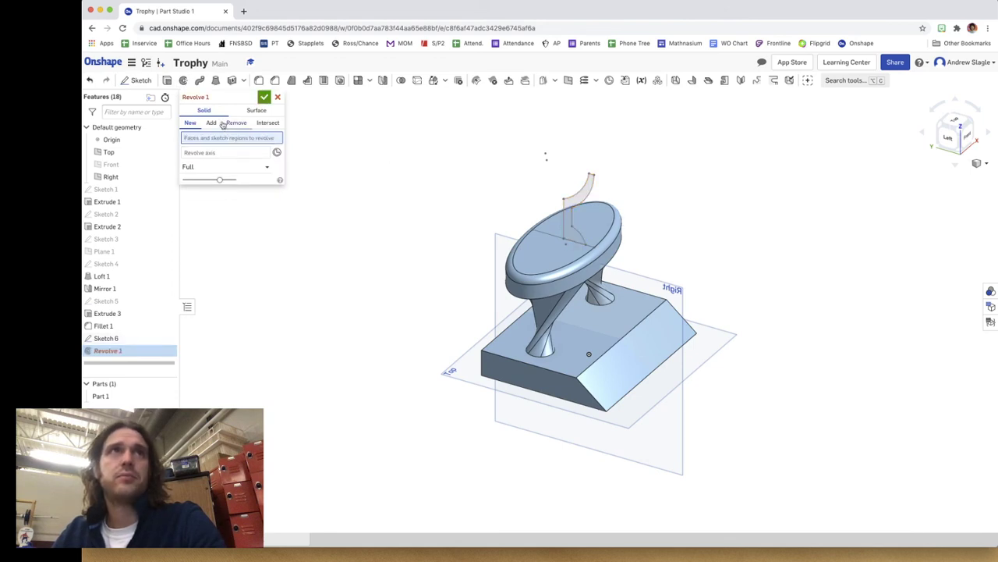
pyautogui.click(213, 153)
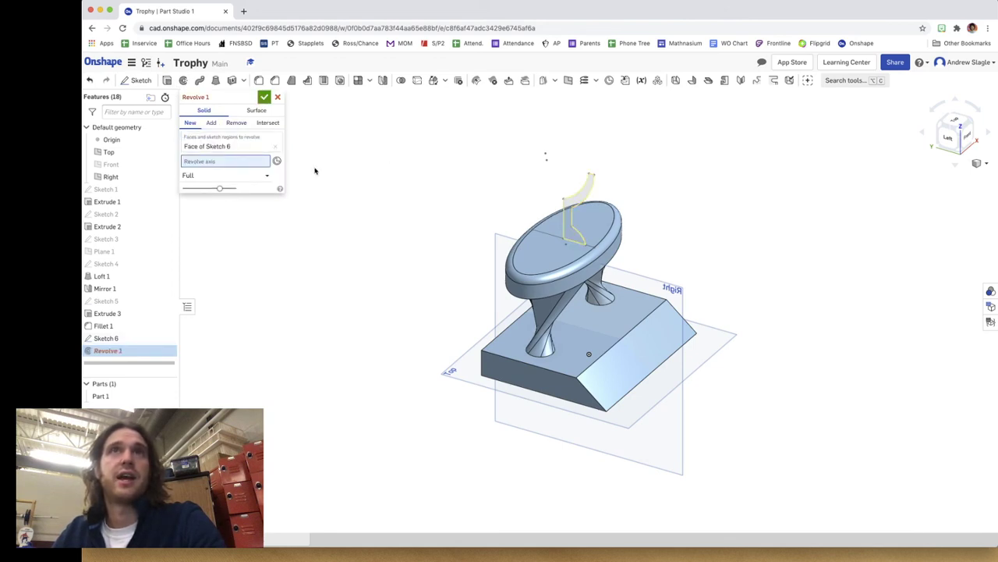
pyautogui.click(564, 223)
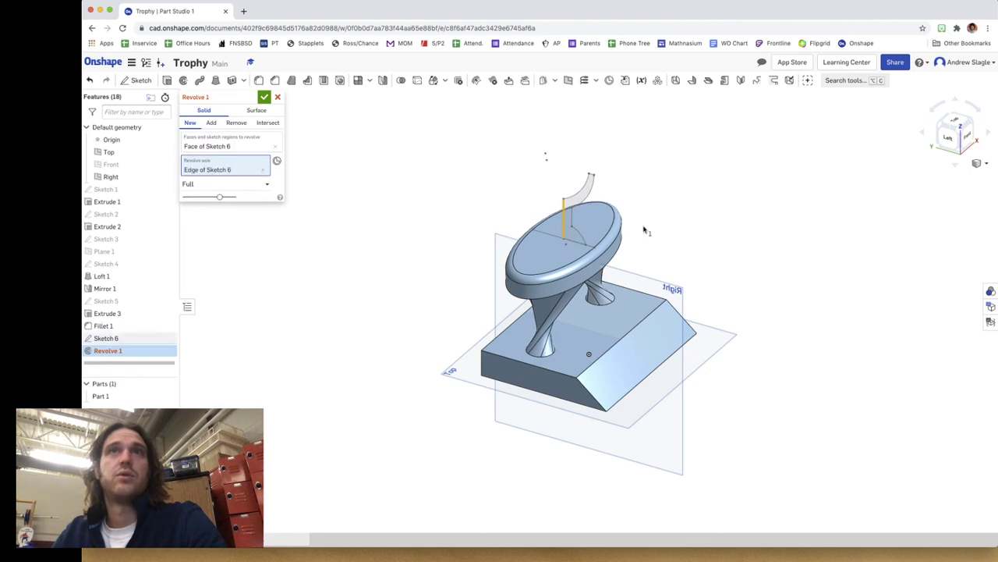
pyautogui.click(265, 96)
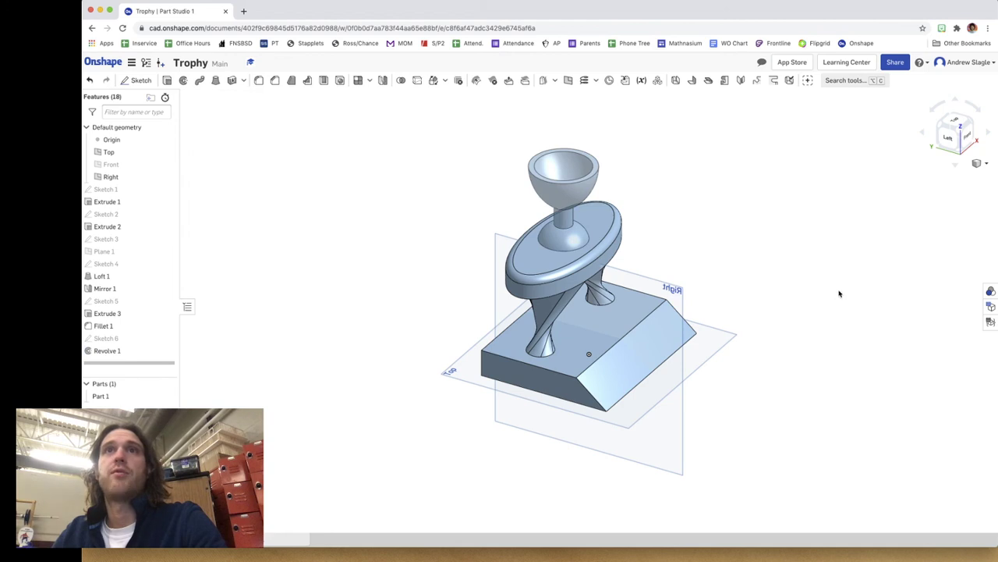
# Hide the Right and Top planes.
pyautogui.moveTo(840, 293); pyautogui.dragTo(822, 285, button='right')
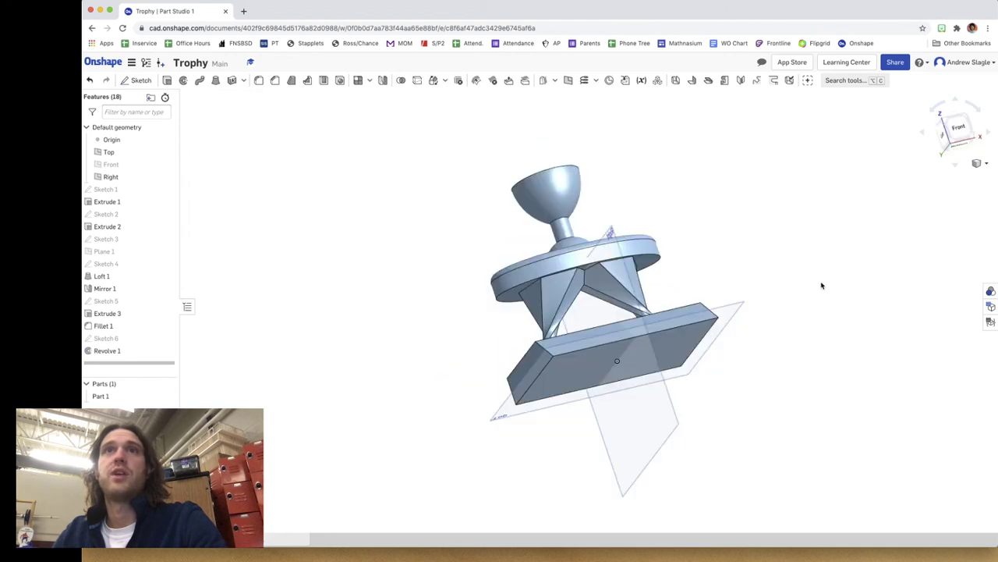
pyautogui.click(958, 129)
pyautogui.moveTo(797, 277); pyautogui.dragTo(793, 300, button='right')
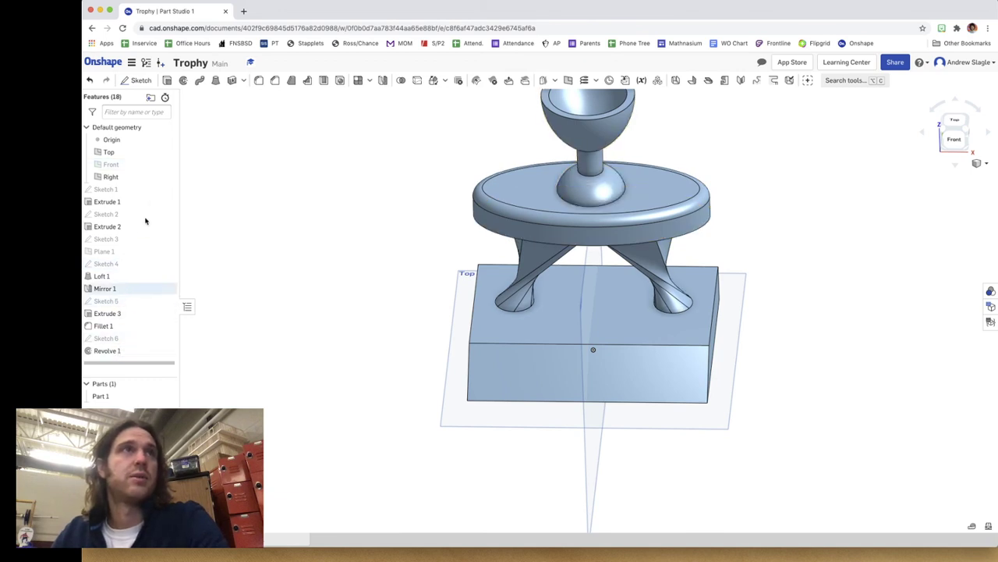
pyautogui.click(167, 164)
pyautogui.click(166, 178)
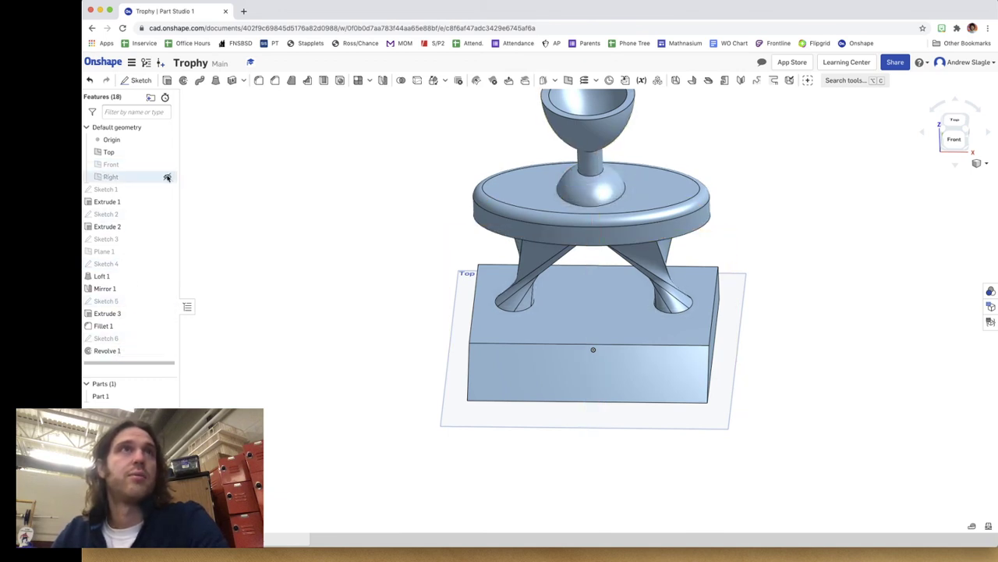
pyautogui.click(167, 152)
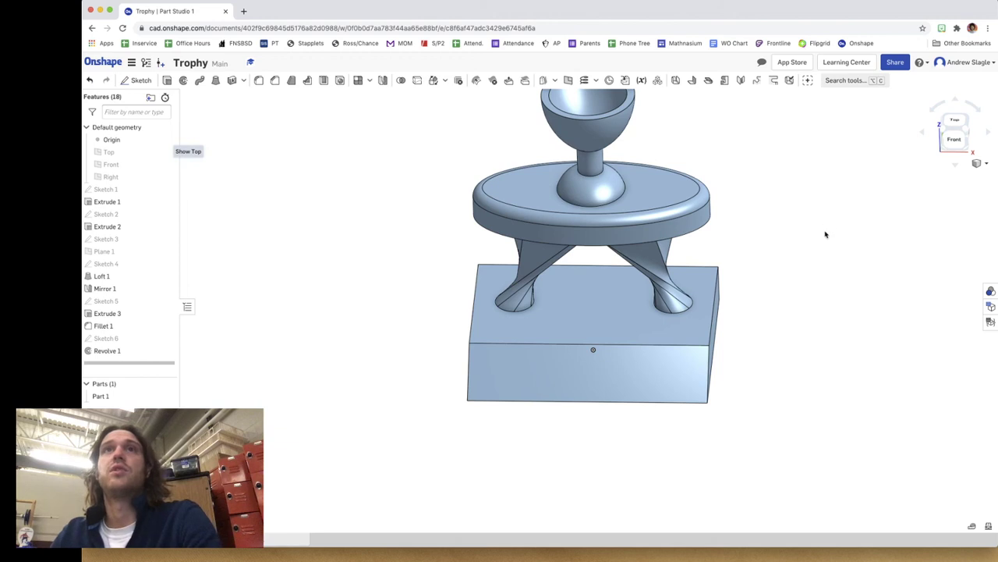
# Start a sketch on the base's sloped front face, viewed normal to that face.
pyautogui.moveTo(825, 234); pyautogui.dragTo(796, 270, button='right')
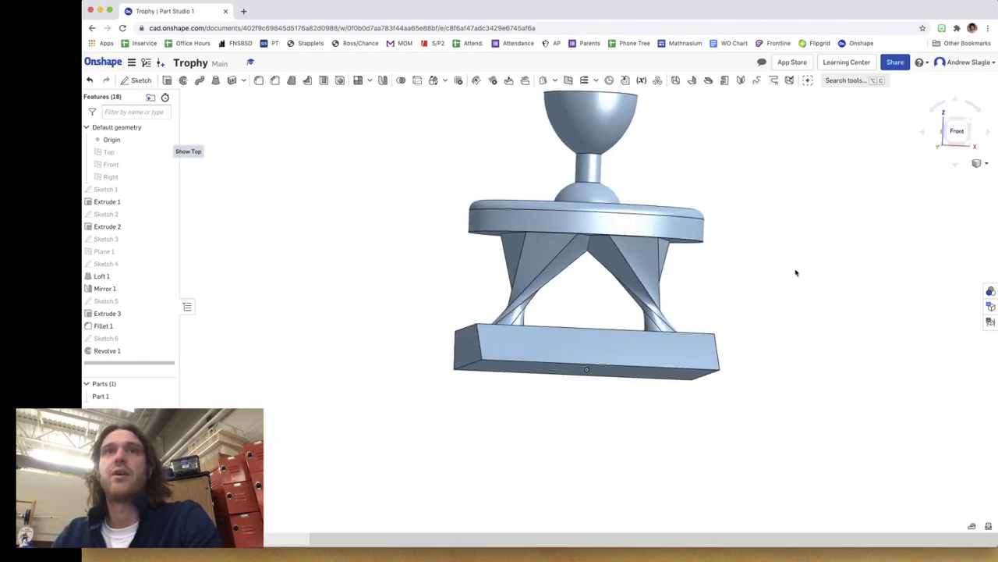
pyautogui.click(595, 351)
pyautogui.rightClick(593, 351)
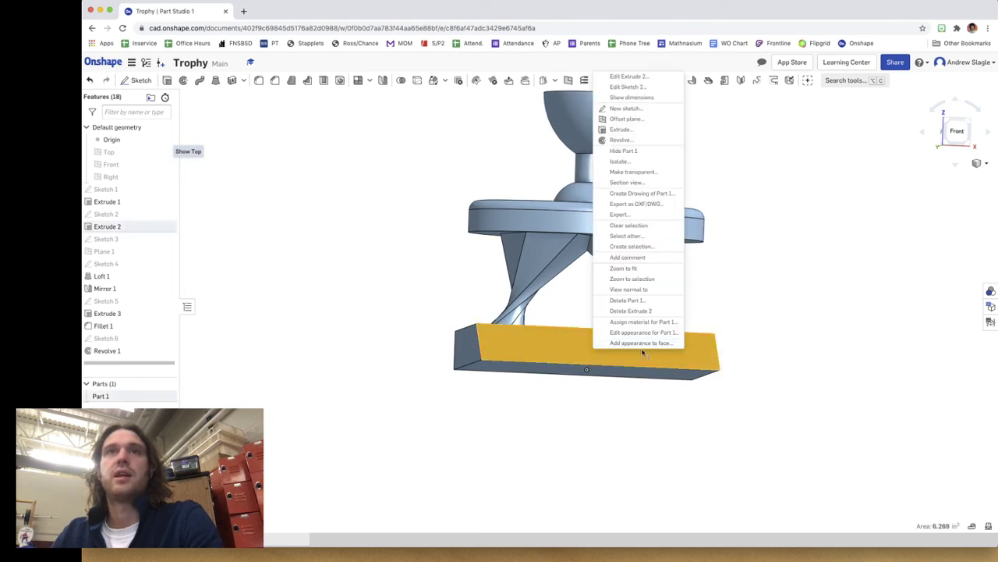
pyautogui.click(659, 289)
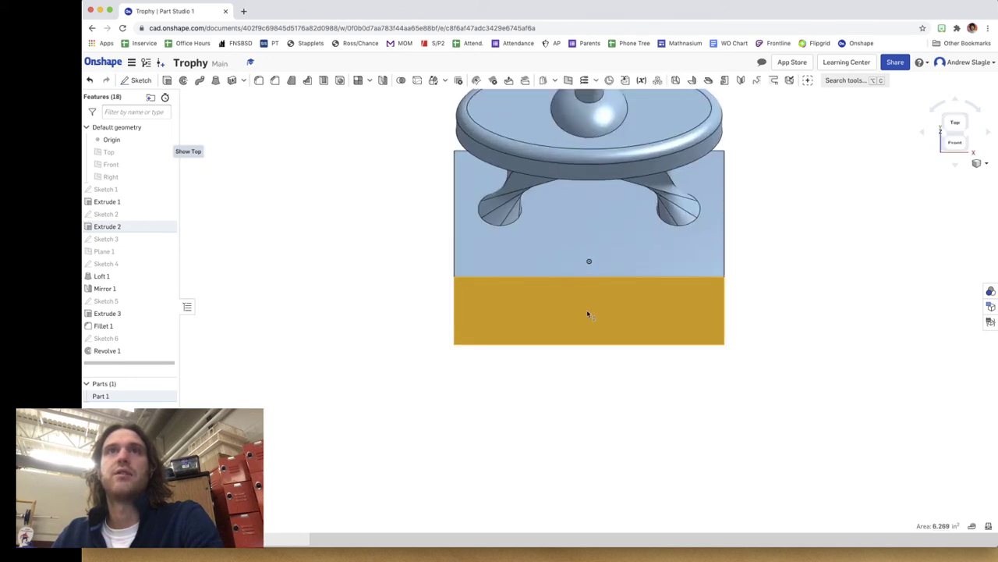
pyautogui.scroll(-3, 588, 314)
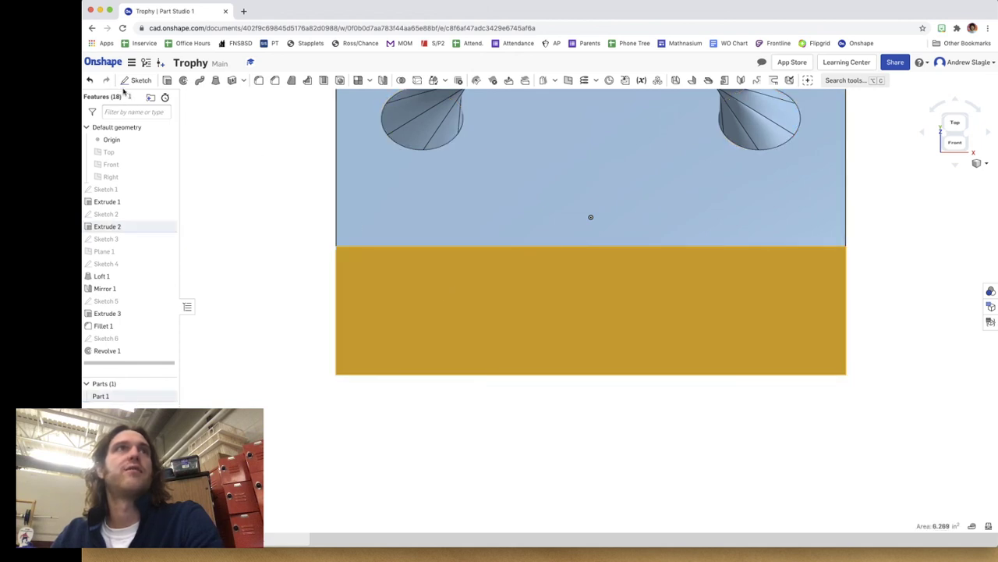
pyautogui.click(605, 136)
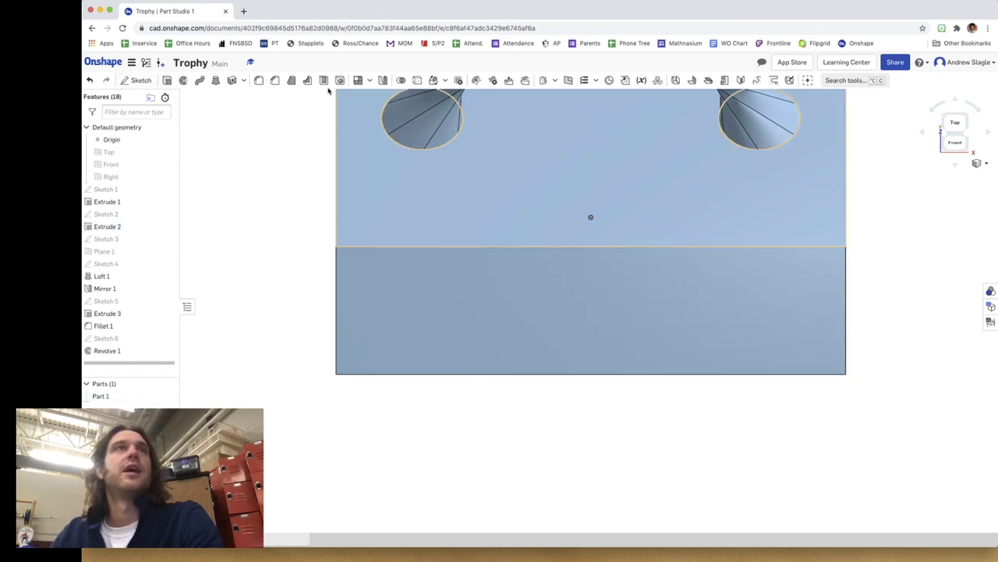
pyautogui.hotkey('shift', 's')
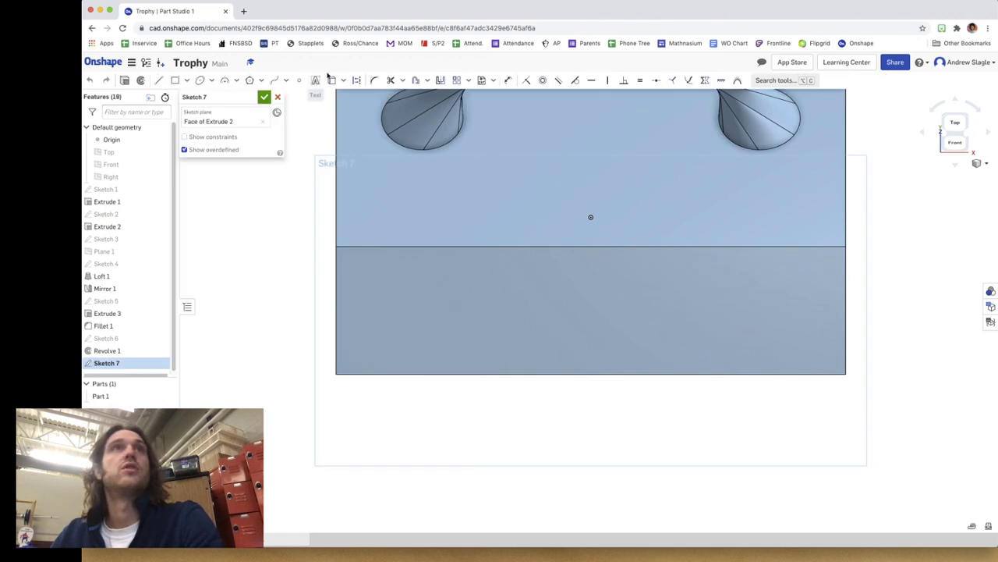
# Add the sketch text "Most Flatulent" in Open Sans, with its text box spanning most of the sloped front face.
pyautogui.click(315, 81)
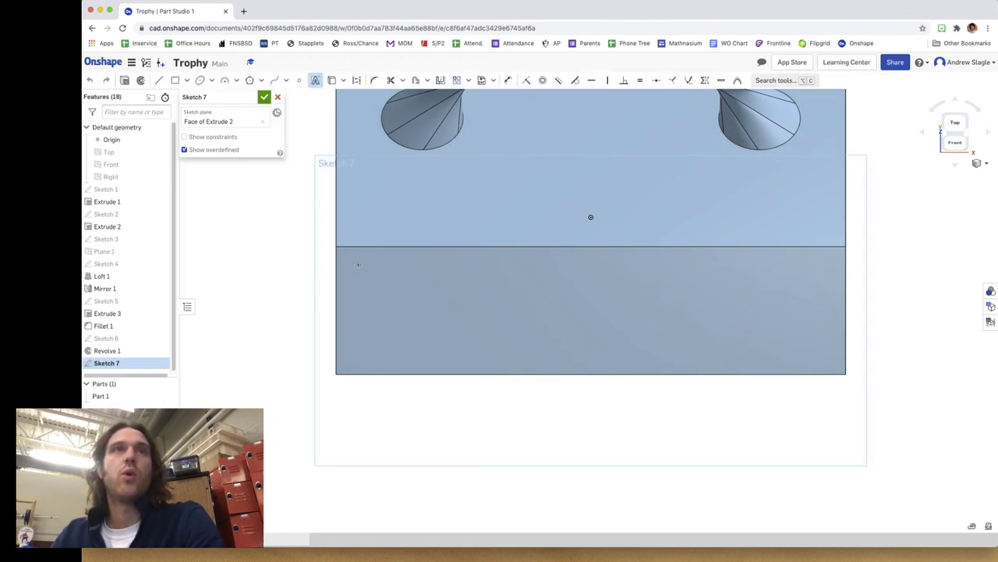
pyautogui.click(818, 346)
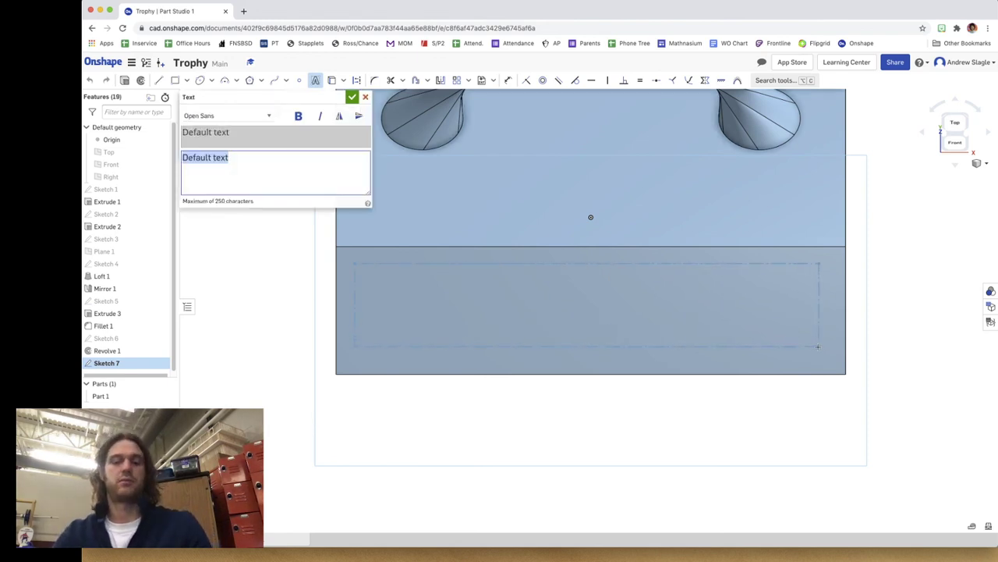
pyautogui.write('Most Fla')
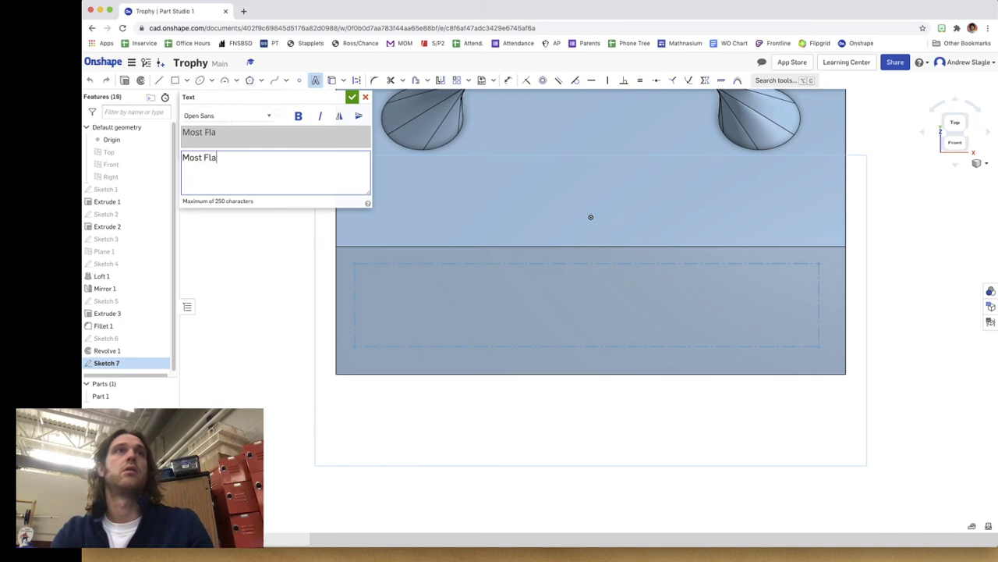
pyautogui.write('tulent')
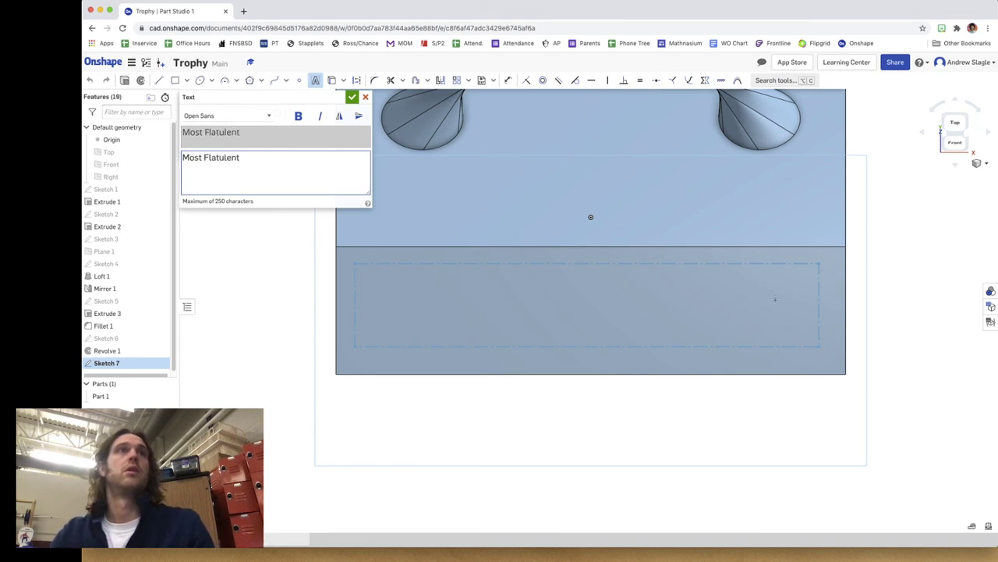
pyautogui.click(351, 98)
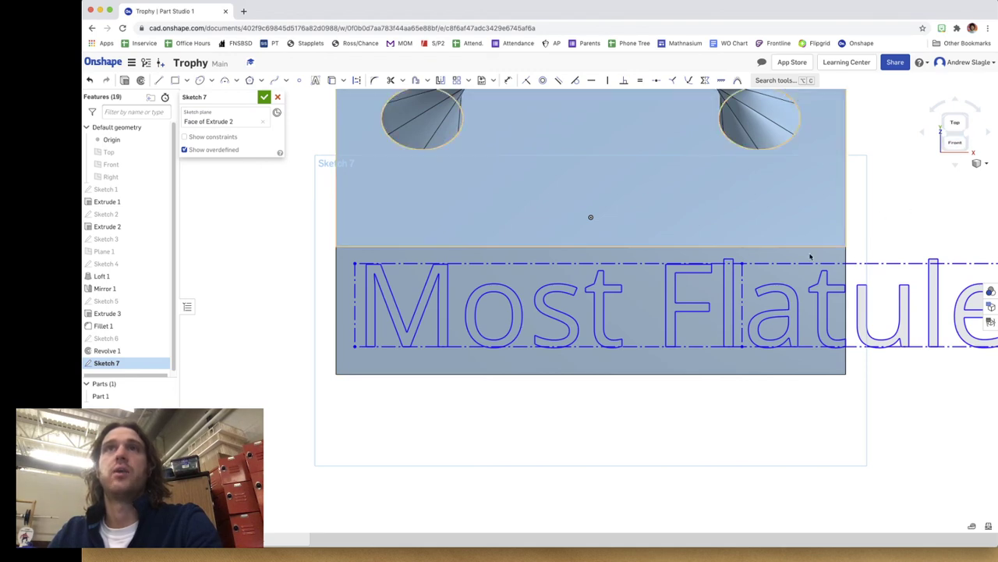
# Discard the sketch holding the text on the base's sloped front face.
pyautogui.scroll(-2, 799, 323)
pyautogui.moveTo(806, 334)
pyautogui.mouseDown(button='right')
pyautogui.moveTo(838, 368)
pyautogui.moveTo(877, 361)
pyautogui.mouseUp(button='right')
pyautogui.moveTo(837, 364); pyautogui.dragTo(754, 360, button='middle')
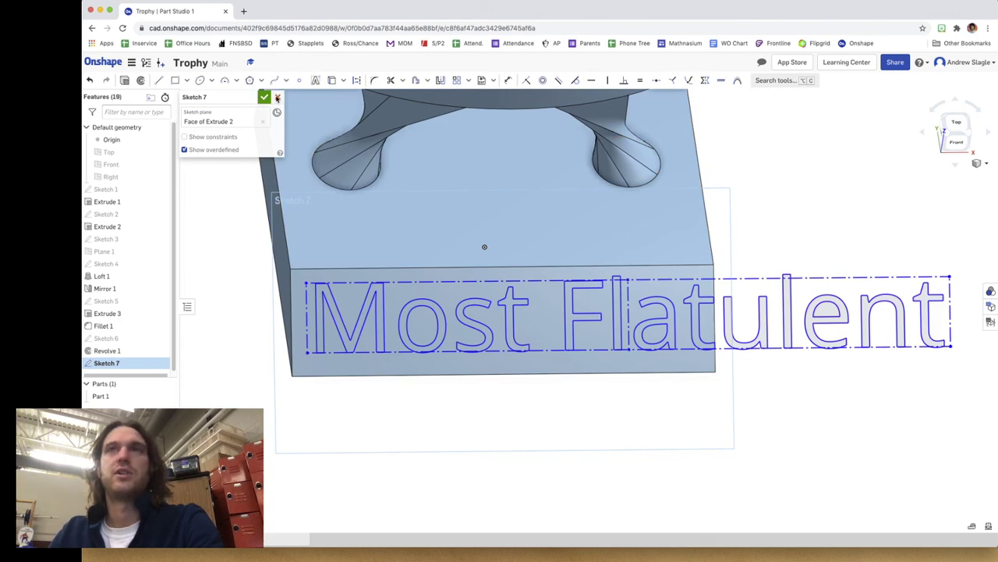
pyautogui.click(277, 97)
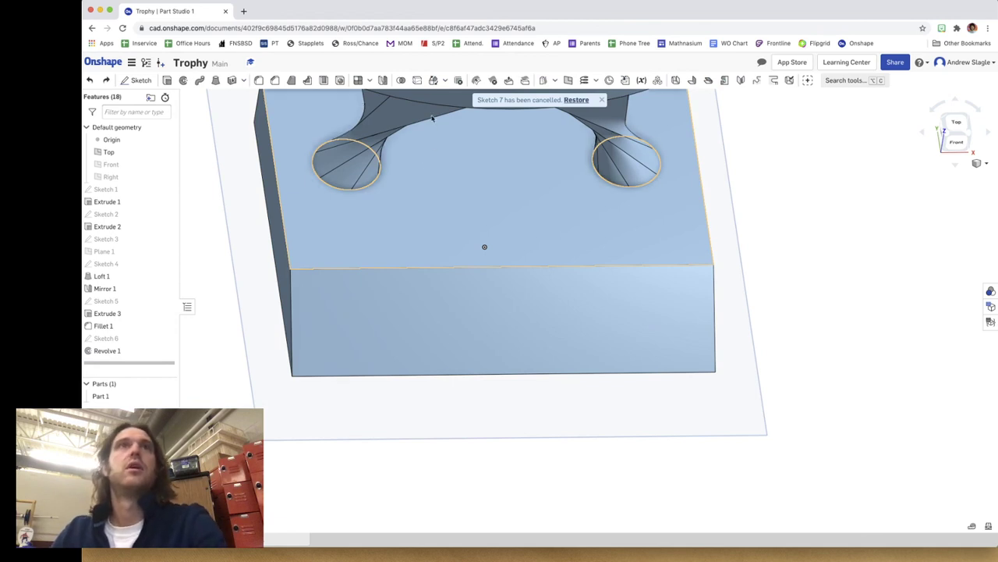
pyautogui.press('super+y')
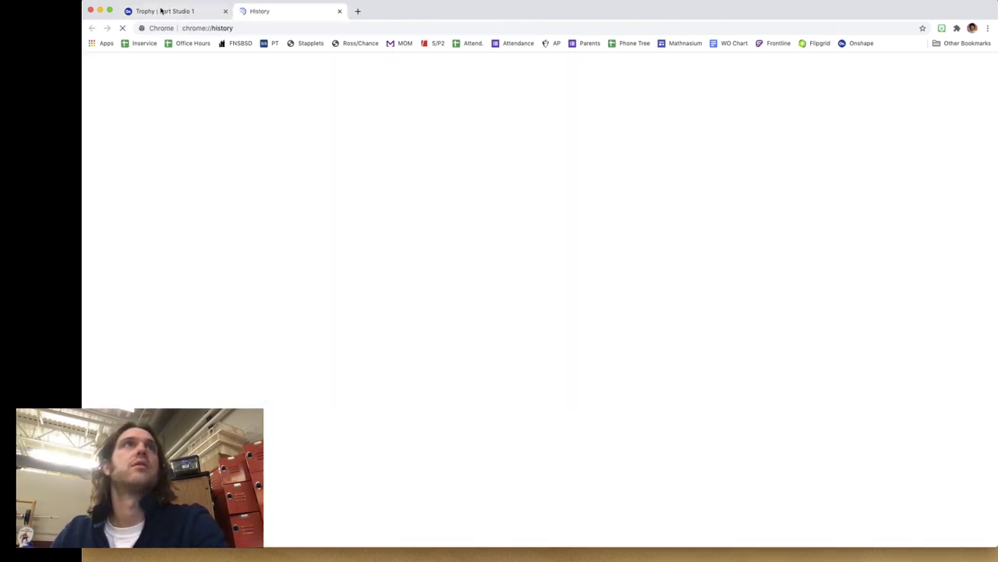
pyautogui.click(162, 11)
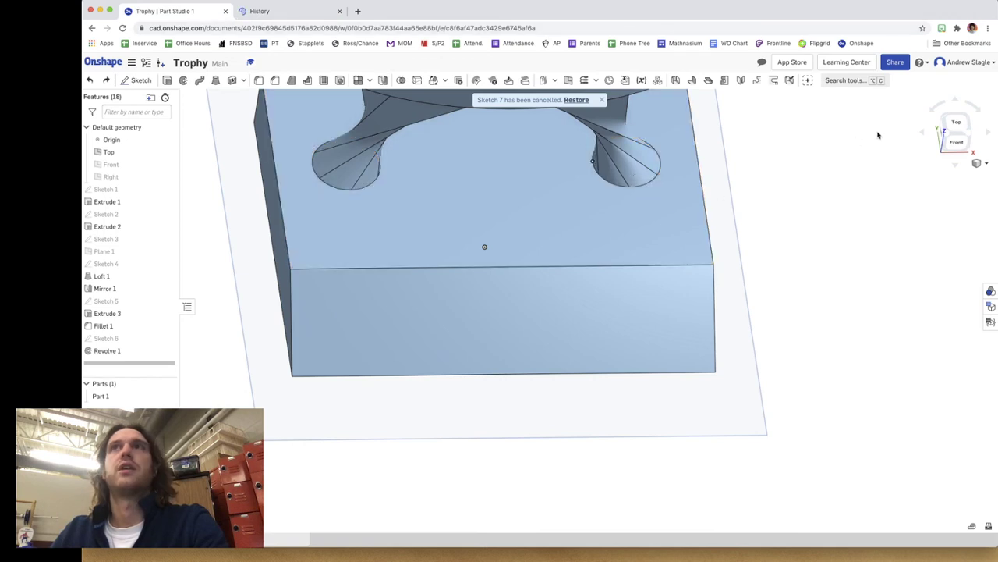
# Start a new sketch on the base's sloped front face and add the text "Most Flatulent".
pyautogui.click(965, 132)
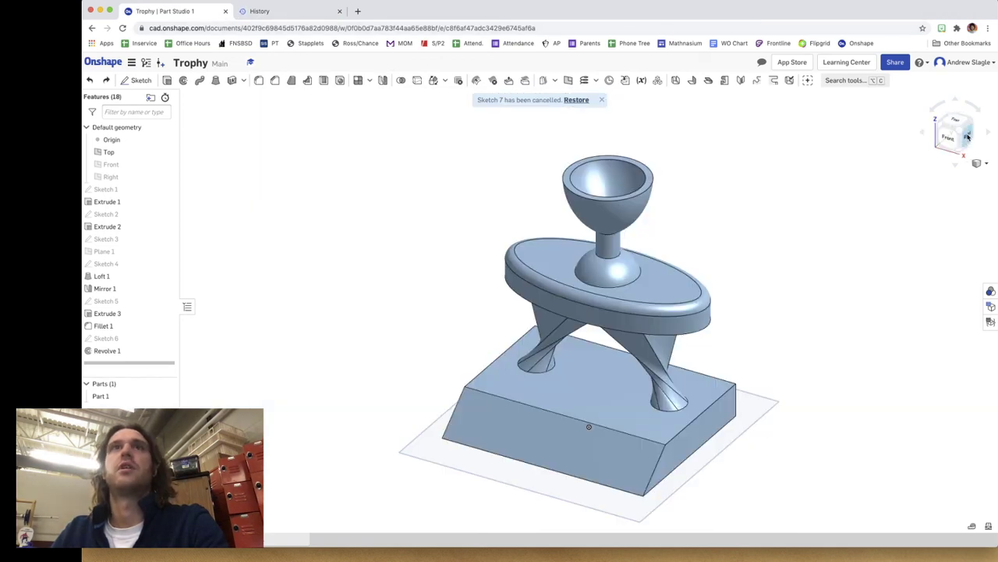
pyautogui.click(486, 437)
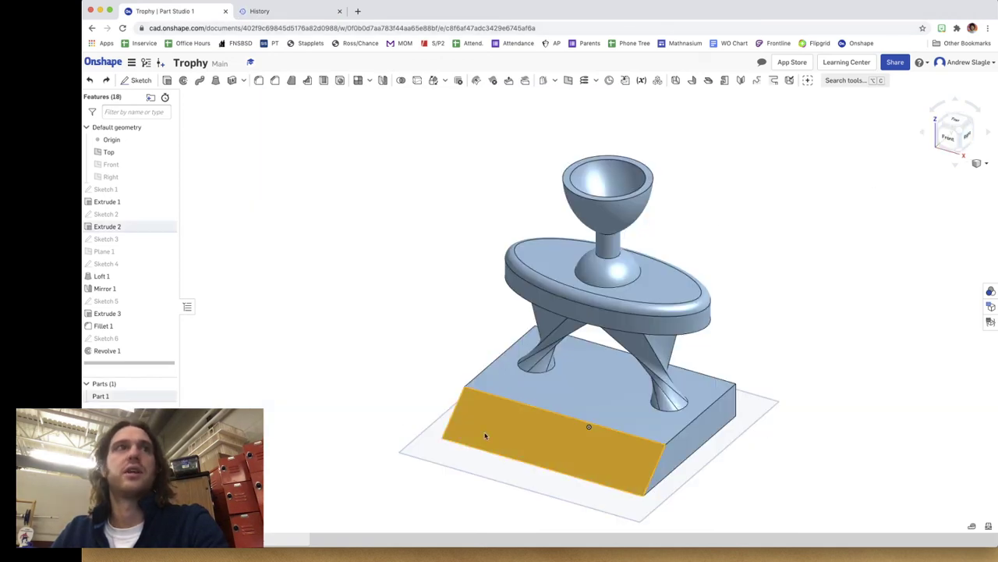
pyautogui.press('Escape')
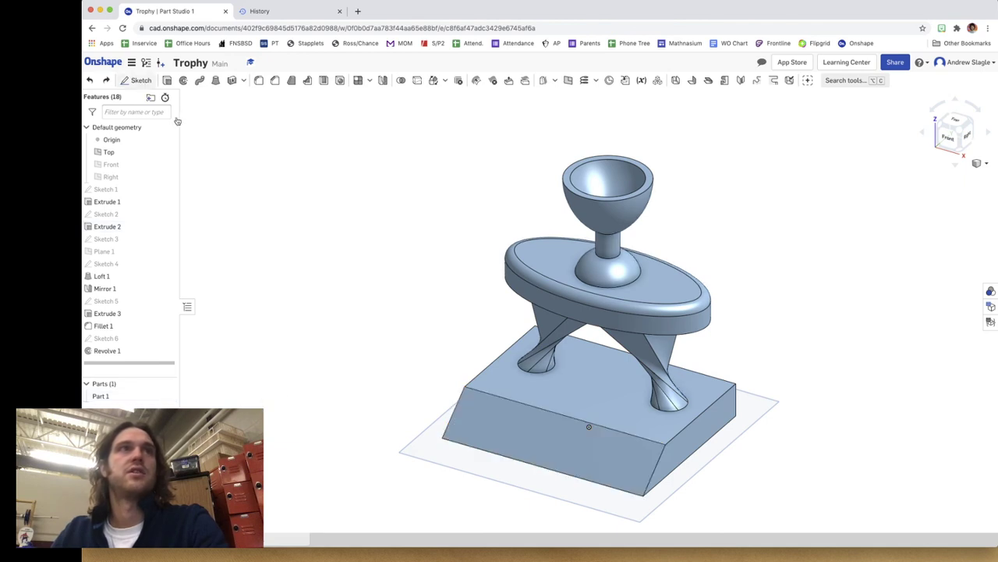
pyautogui.hotkey('shift', 's')
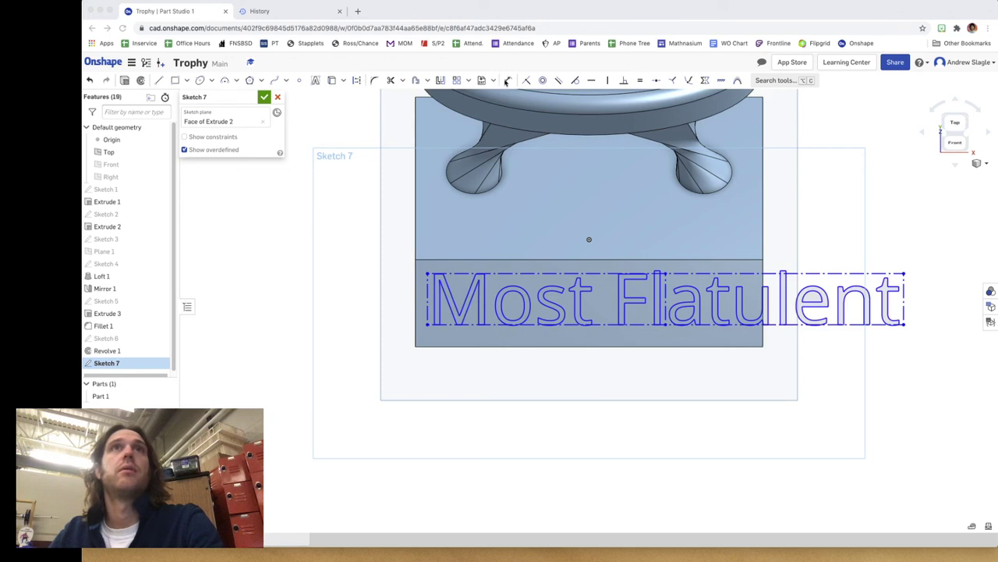
# Dimension the overall width of the "Most Flatulent" text and set it to 4.5 in.
pyautogui.click(507, 81)
pyautogui.click(508, 81)
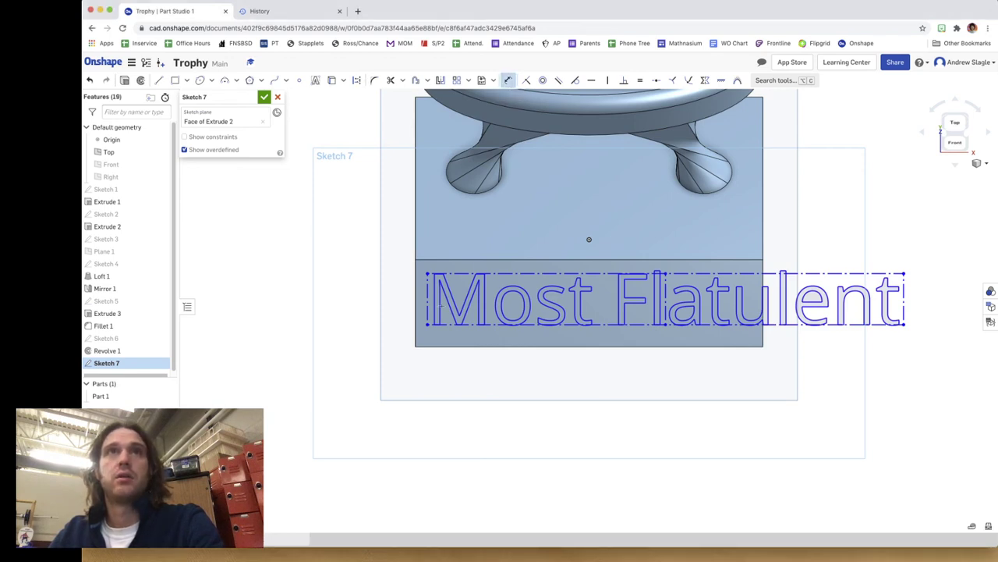
pyautogui.doubleClick(437, 304)
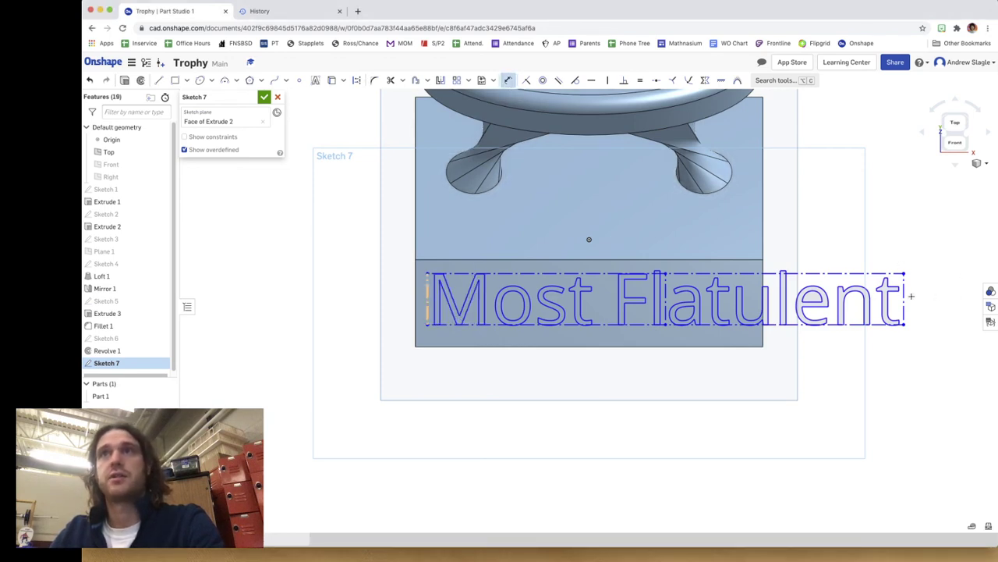
pyautogui.click(897, 273)
pyautogui.click(644, 385)
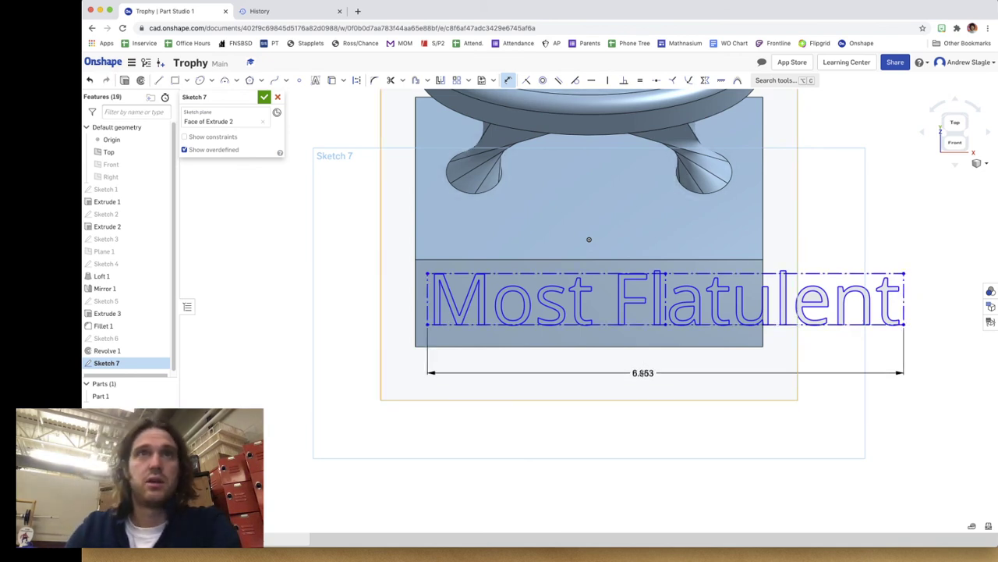
pyautogui.doubleClick(645, 373)
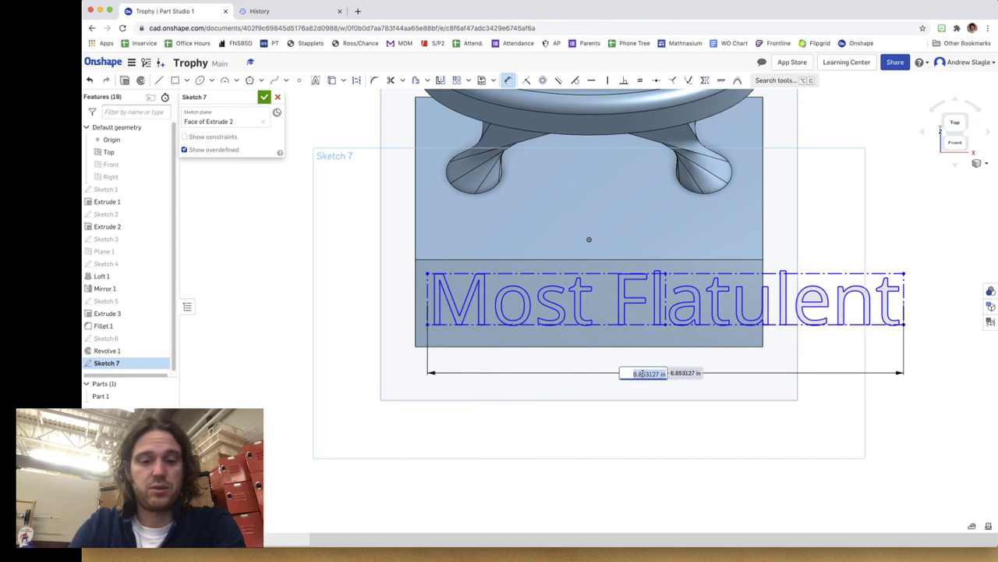
pyautogui.write('4.5')
pyautogui.press('Return')
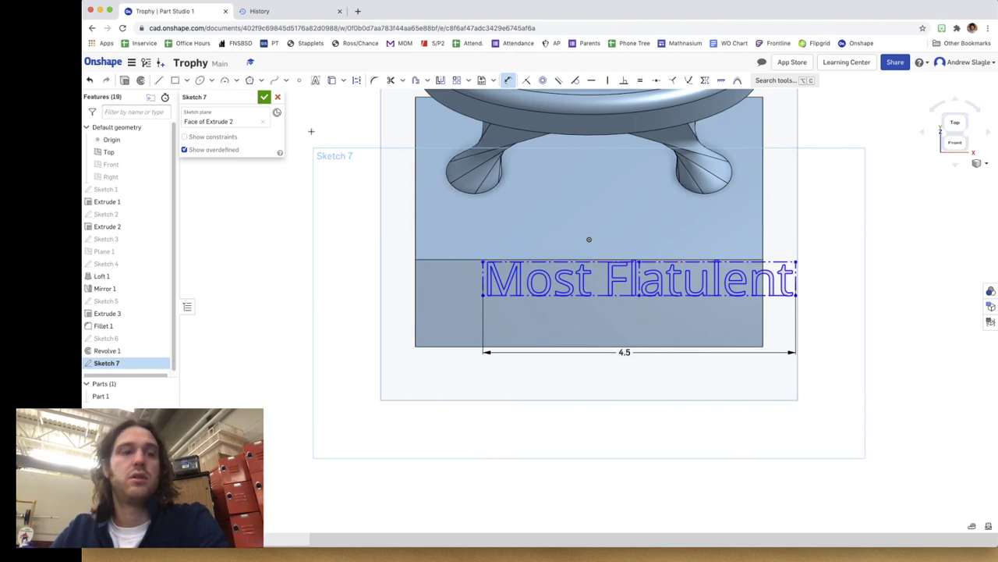
# Move the text box down and to the left so the whole text lies within the sloped front face.
pyautogui.press('Escape')
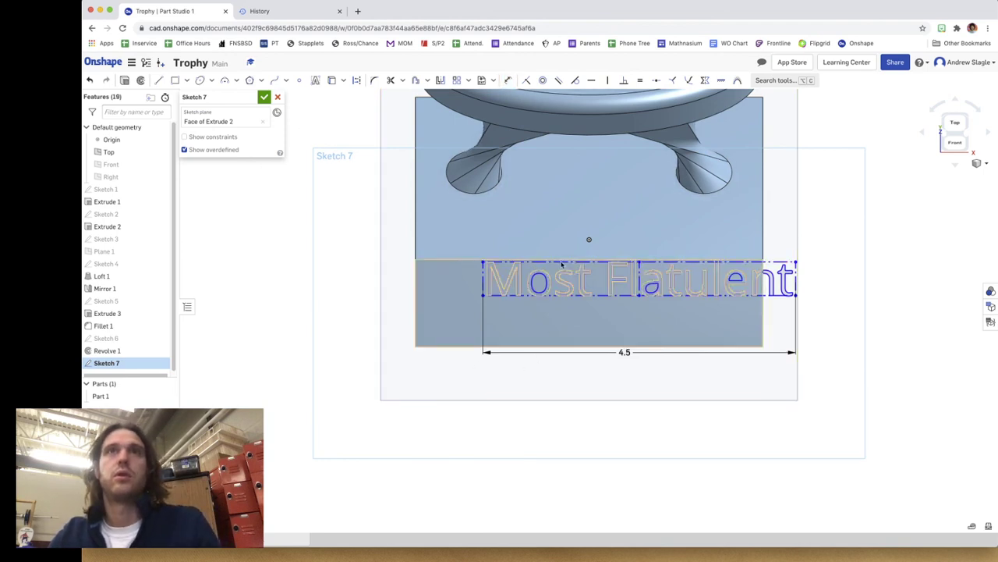
pyautogui.moveTo(552, 269); pyautogui.dragTo(532, 290)
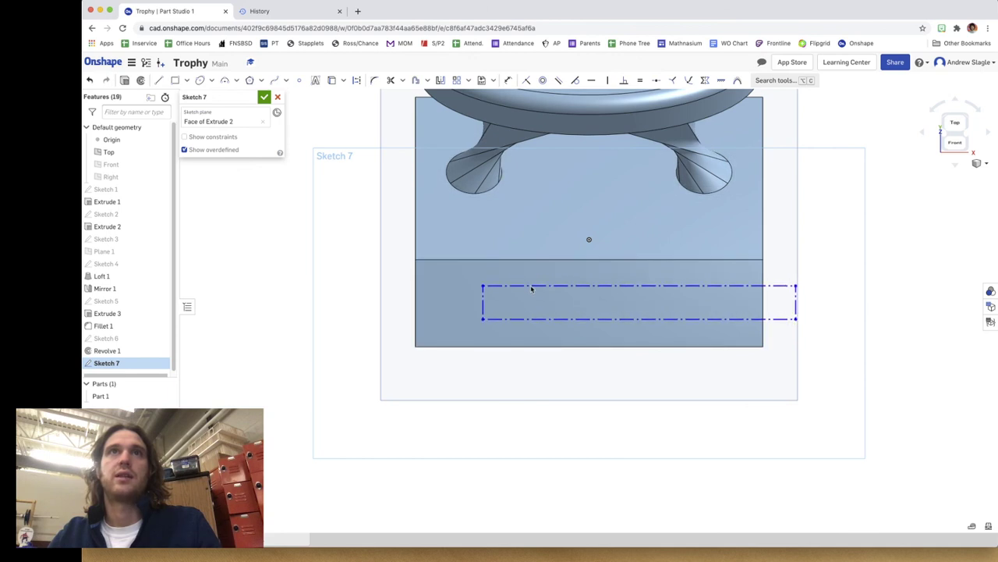
pyautogui.click(482, 298)
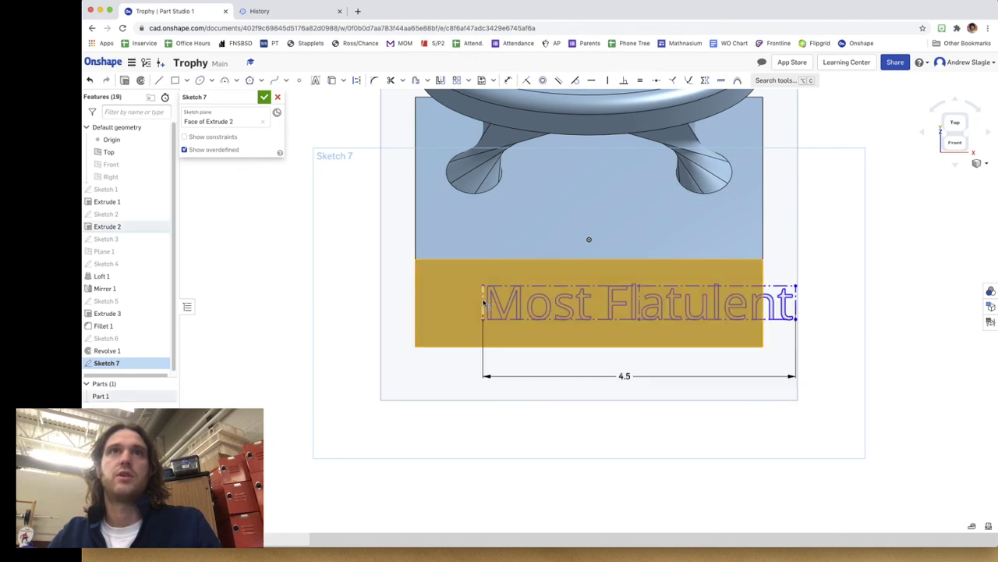
pyautogui.moveTo(457, 299); pyautogui.dragTo(450, 296)
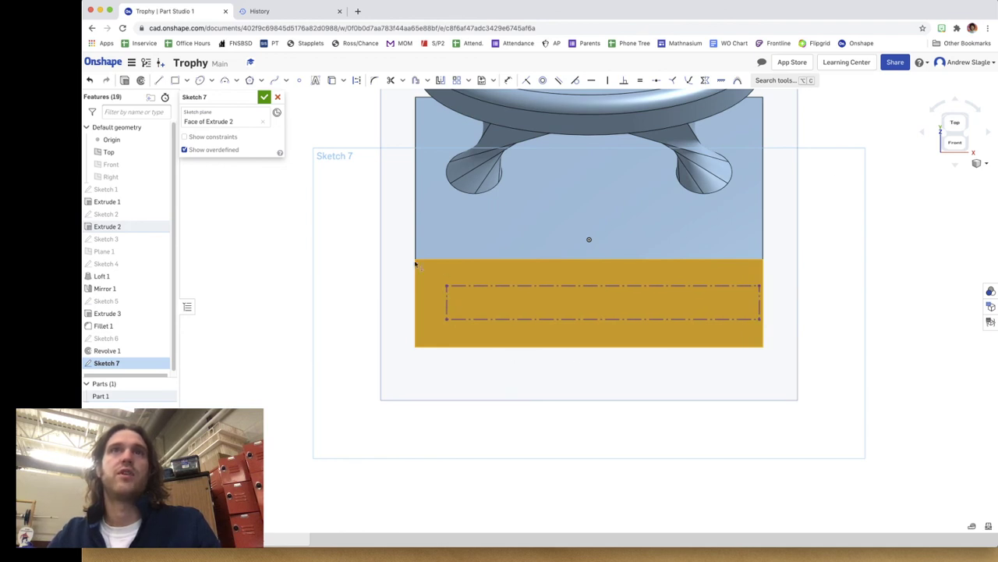
# Set the text box's left side 0.25 in from the sloped face's left edge and accept the sketch.
pyautogui.click(507, 80)
pyautogui.click(379, 307)
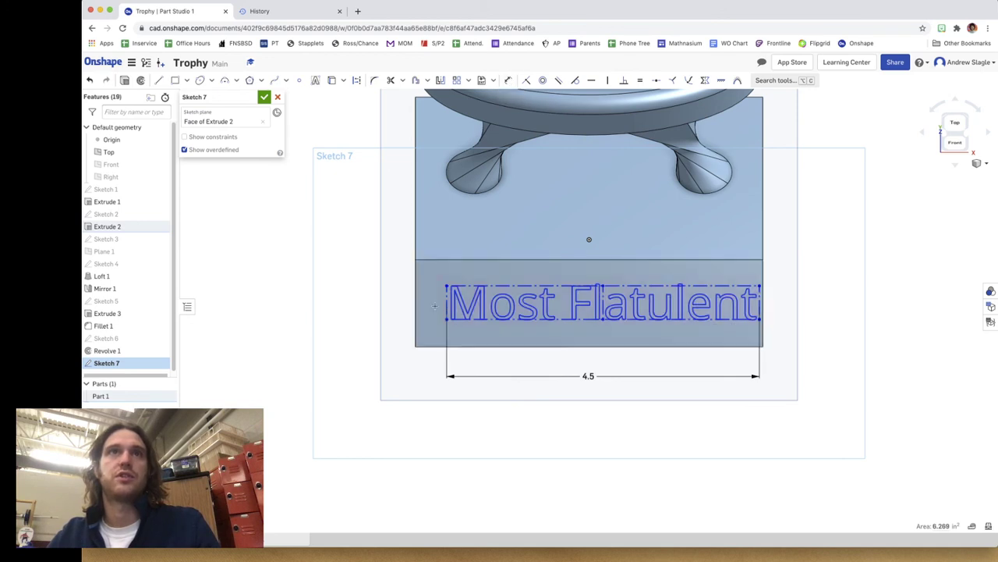
pyautogui.click(417, 299)
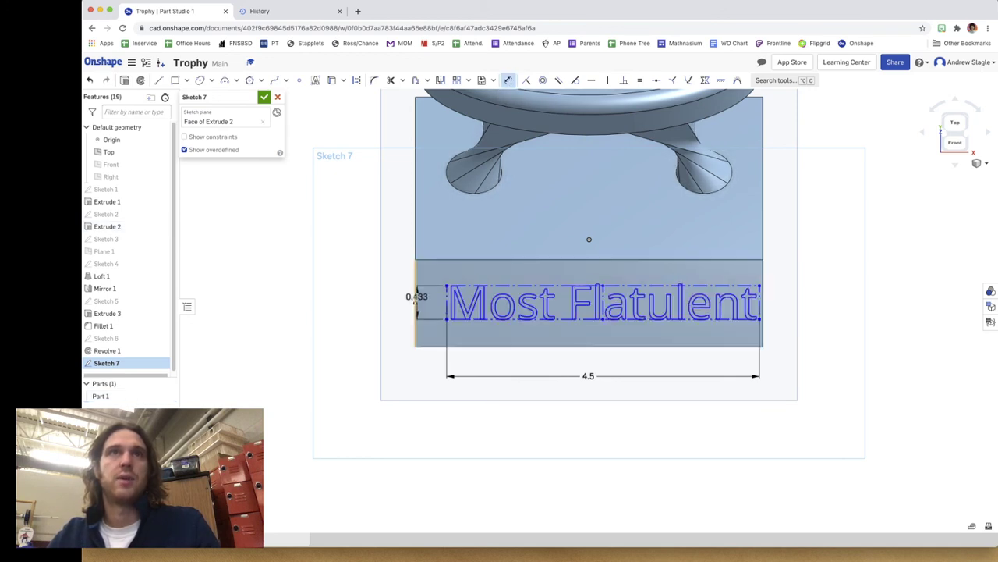
pyautogui.click(415, 302)
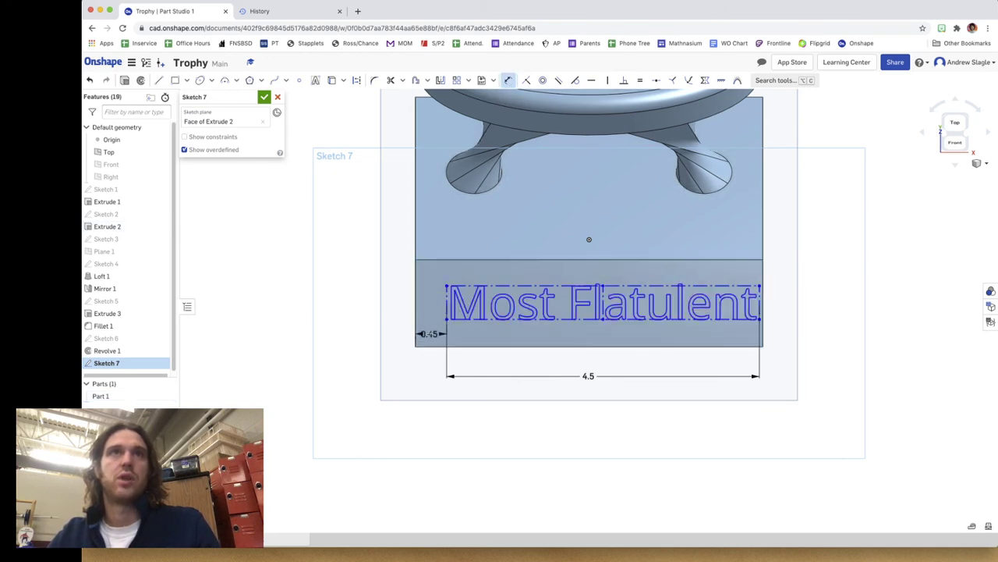
pyautogui.click(430, 333)
pyautogui.click(430, 334)
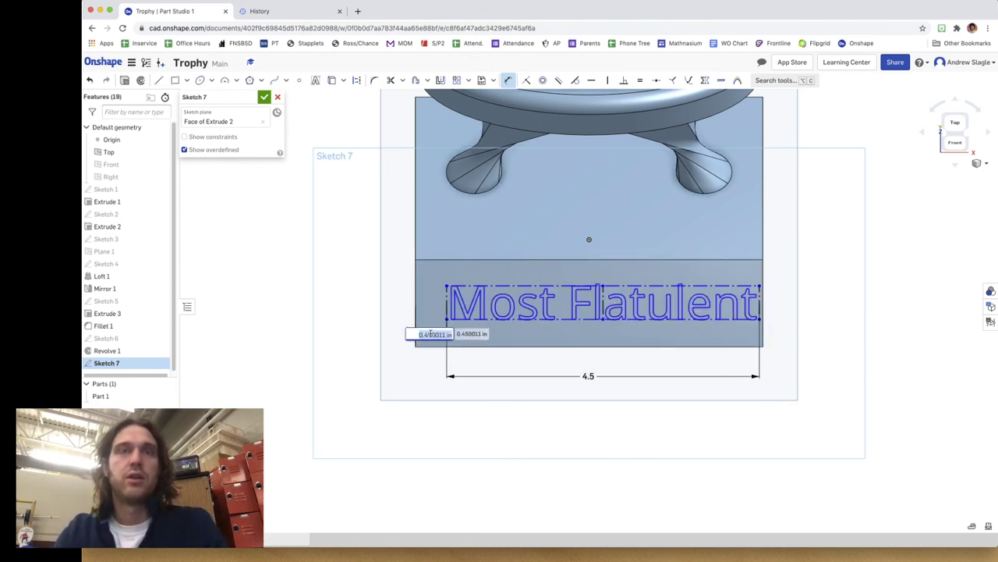
pyautogui.write('0.2')
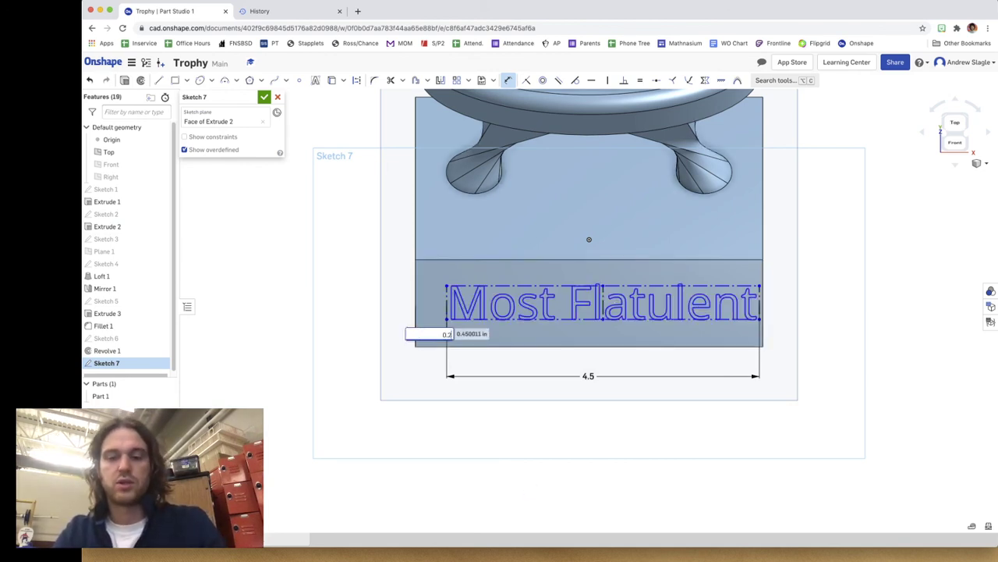
pyautogui.write('5')
pyautogui.press('Return')
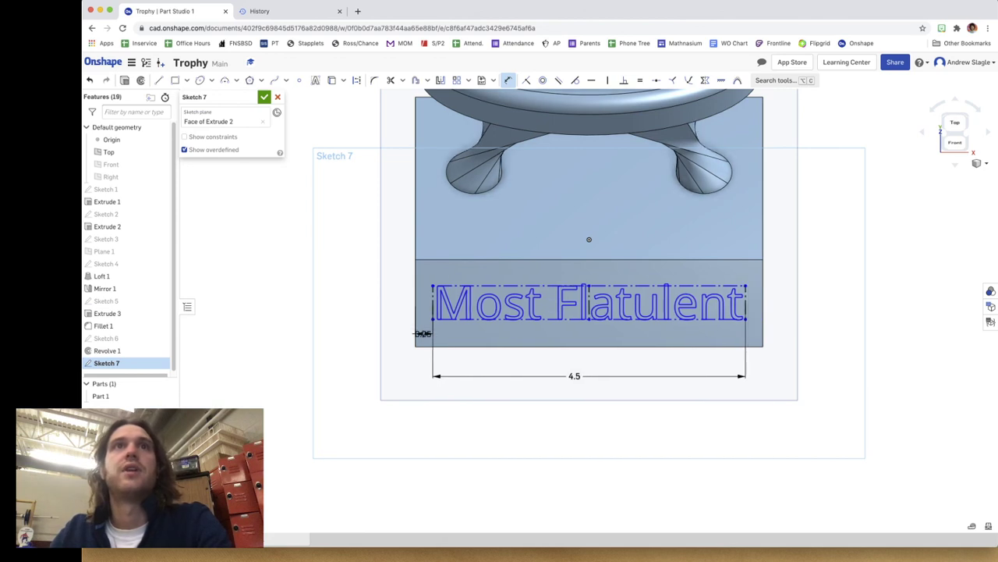
pyautogui.click(265, 97)
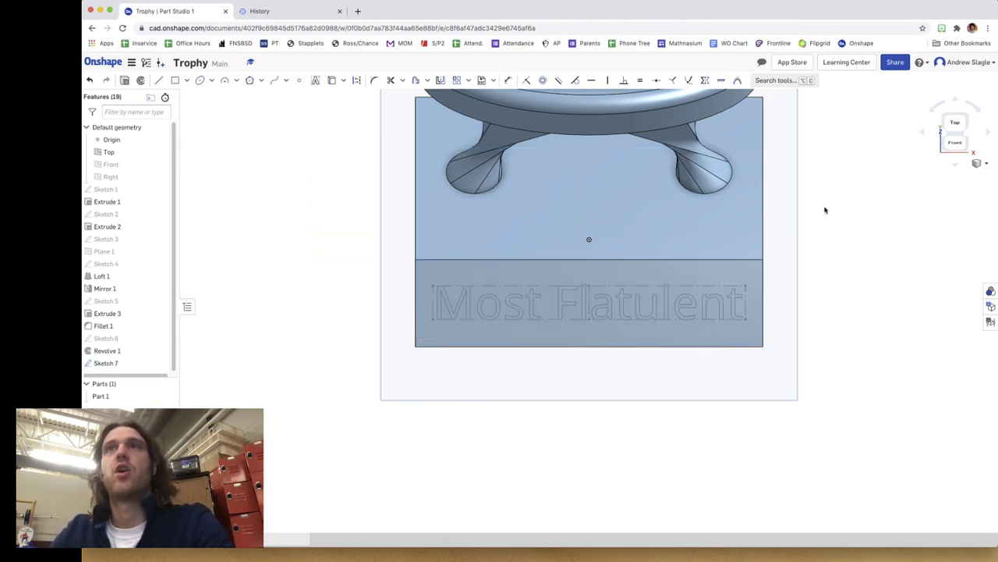
# Extrude the "Most Flatulent" text as a Remove cut with a blind depth of 0.74 in into the base's sloped front face.
pyautogui.click(945, 138)
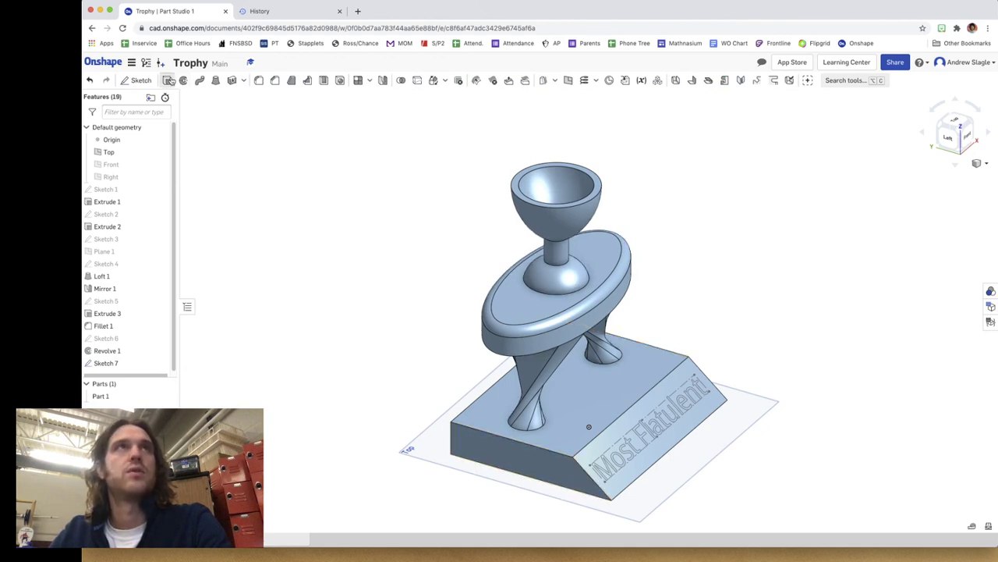
pyautogui.click(640, 441)
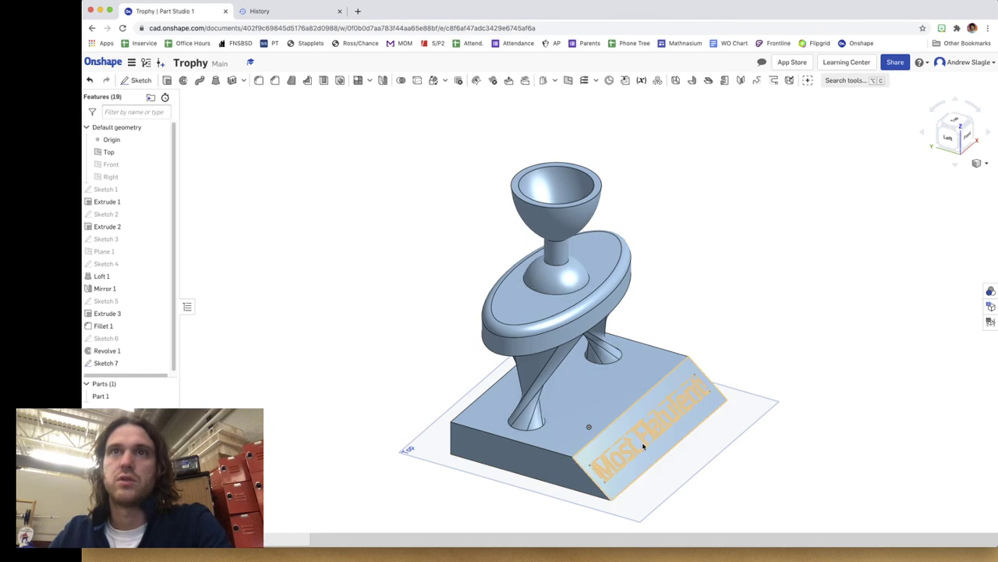
pyautogui.hotkey('shift', 'e')
pyautogui.scroll(3, 640, 440)
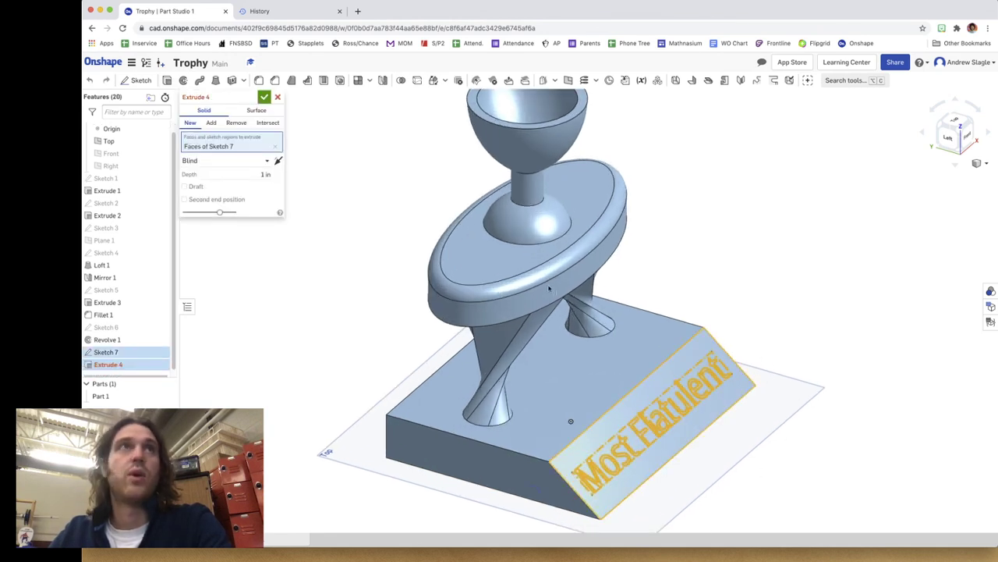
pyautogui.click(216, 125)
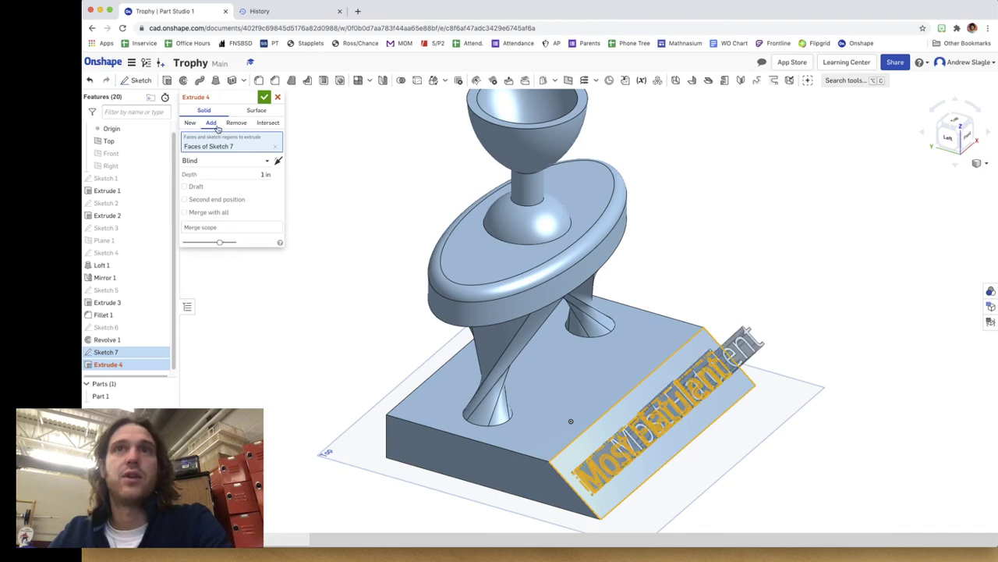
pyautogui.moveTo(831, 468); pyautogui.dragTo(855, 461, button='right')
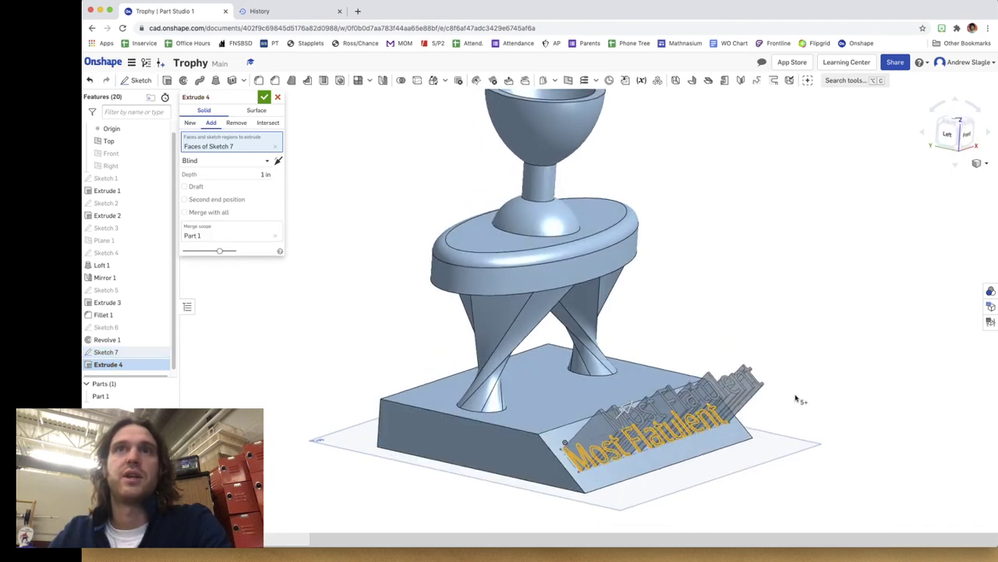
pyautogui.click(236, 122)
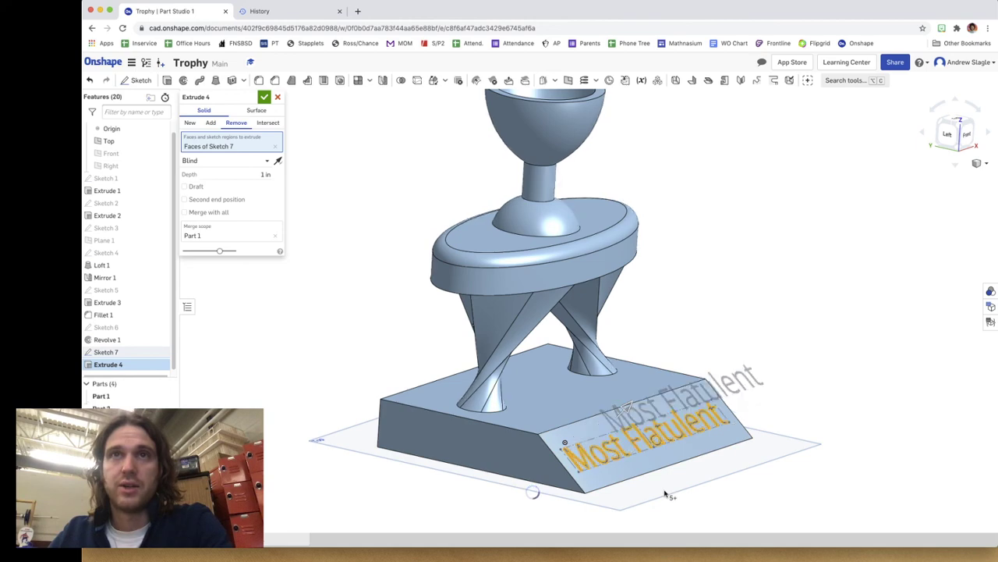
pyautogui.moveTo(706, 457); pyautogui.dragTo(537, 446, button='right')
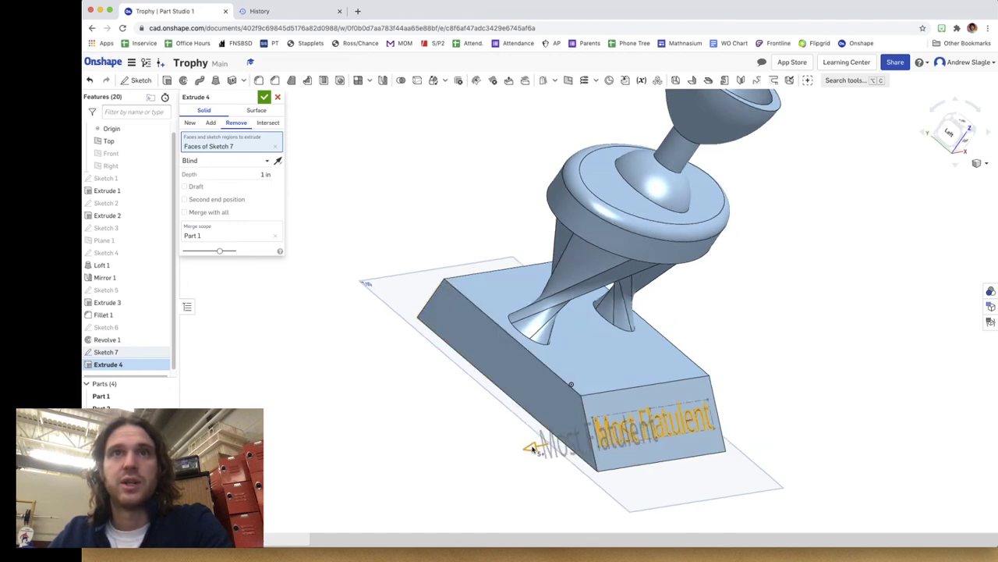
pyautogui.moveTo(546, 450); pyautogui.dragTo(583, 442)
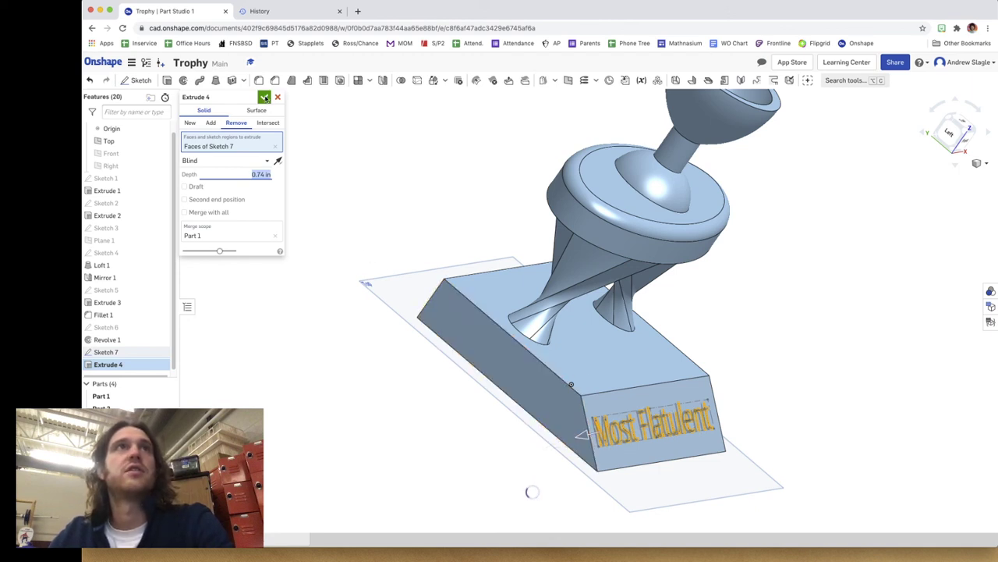
pyautogui.click(264, 97)
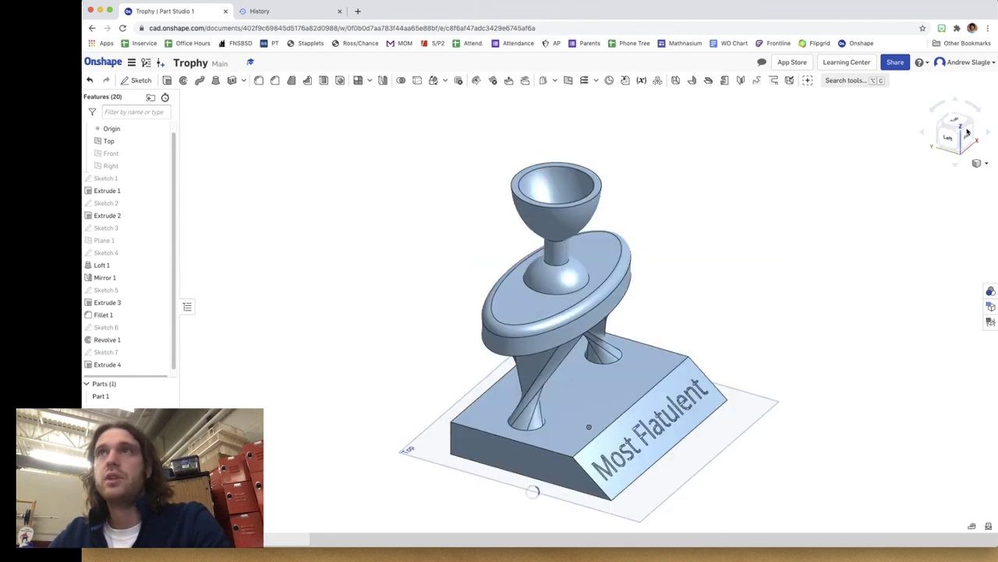
pyautogui.click(966, 137)
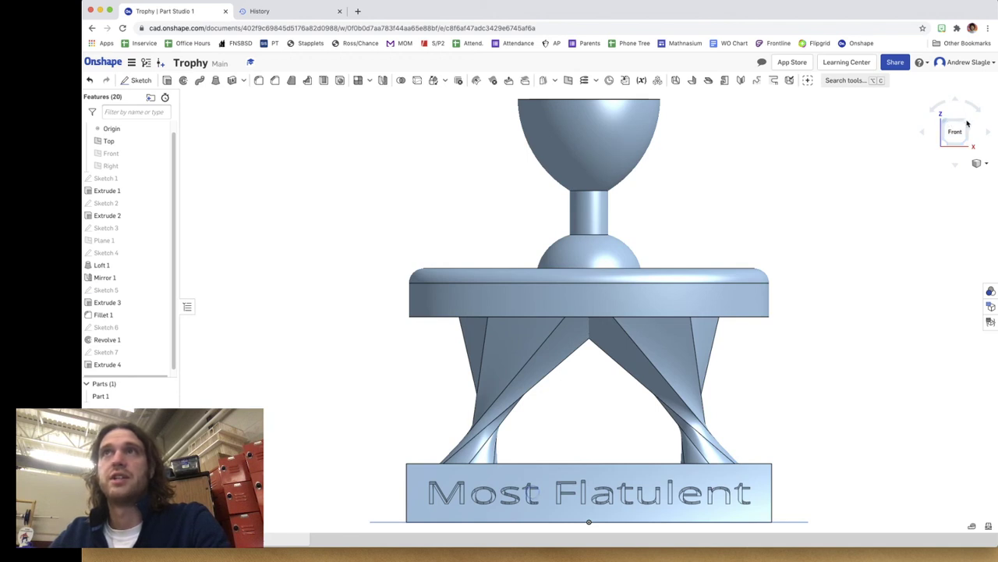
pyautogui.click(968, 124)
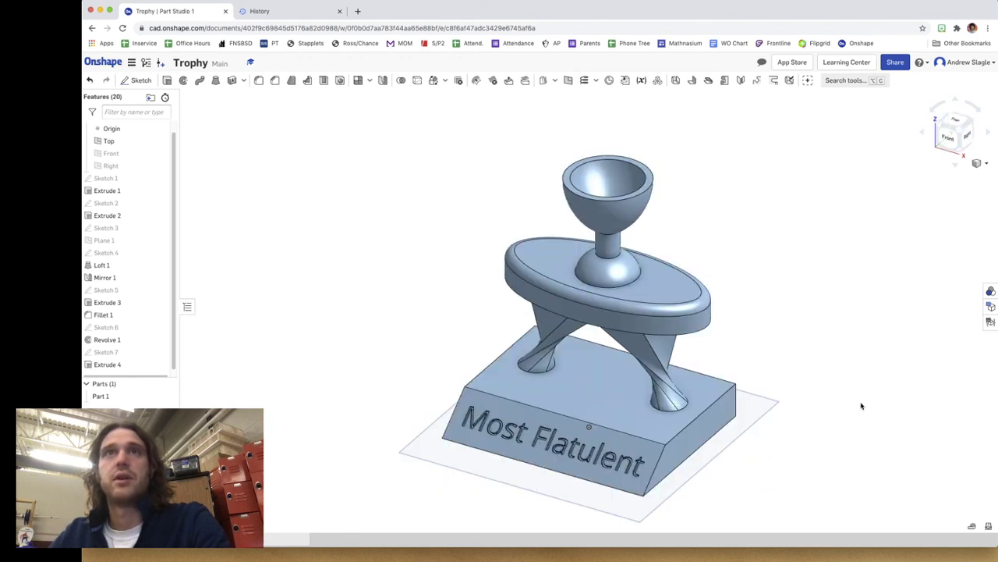